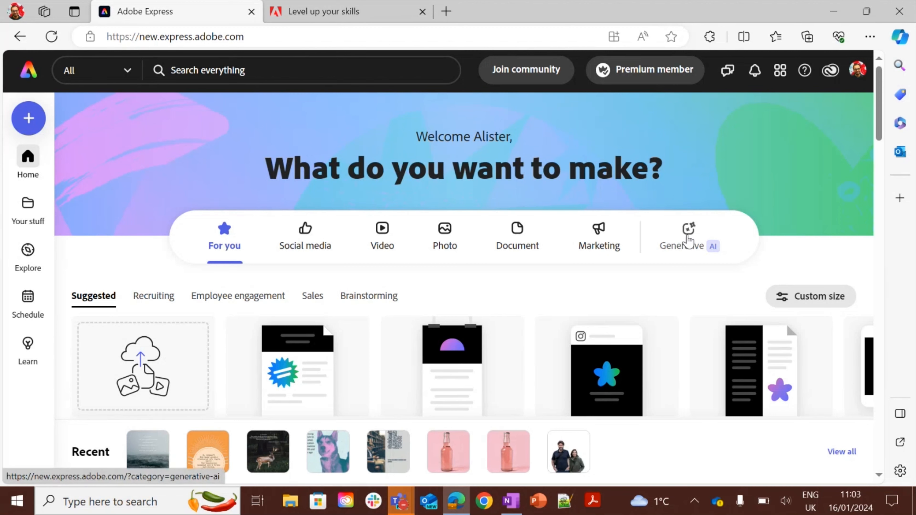
Open the Generative AI category on the home page and select the Text to image prompt box.
left_click(688, 240)
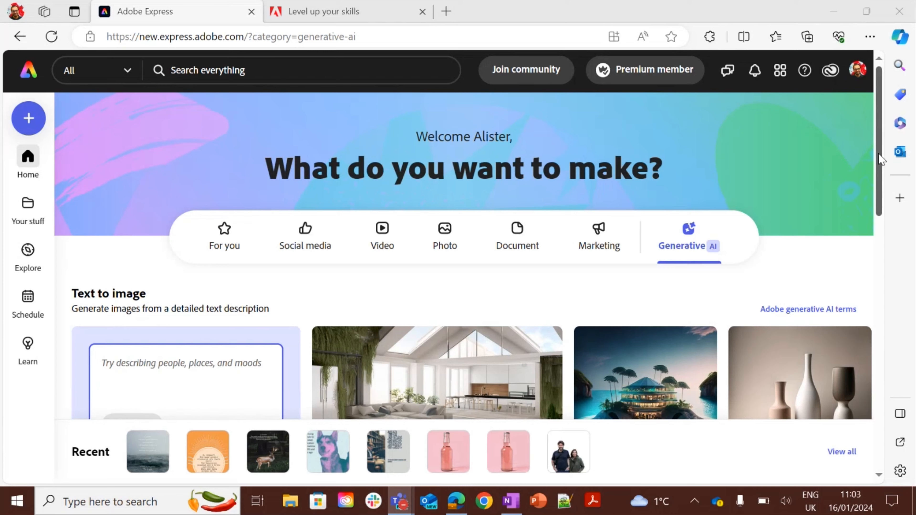
left_click_drag(880, 159, 900, 205)
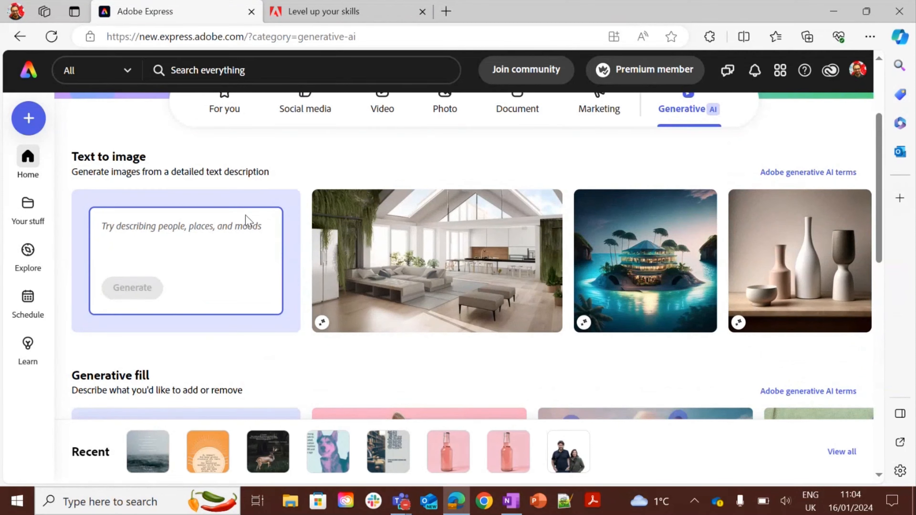
left_click(243, 227)
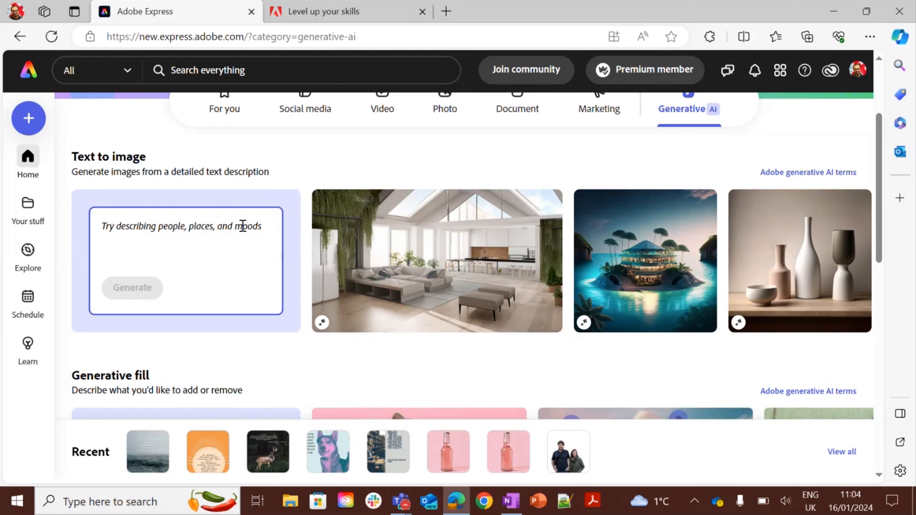
Switch to the OneNote notes and copy the dinosaur illustration prompt, then return to the browser.
mouse_move(439, 254)
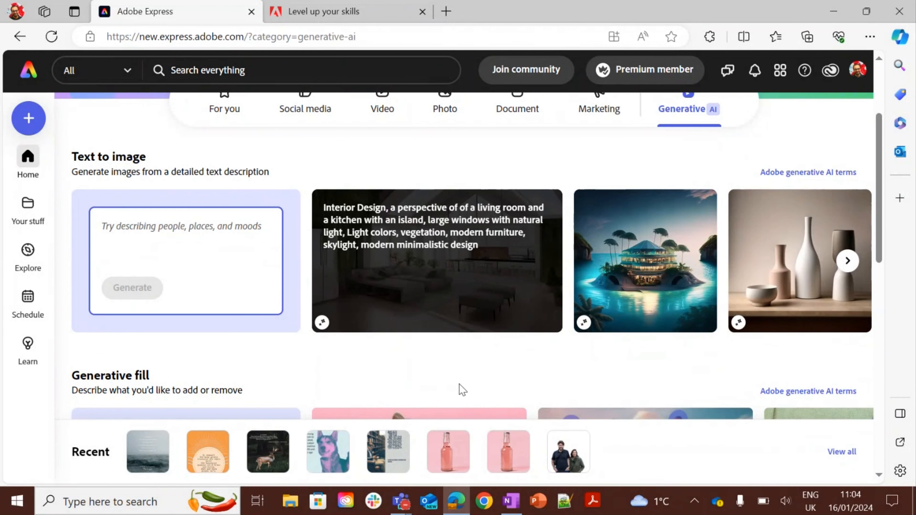
left_click(512, 504)
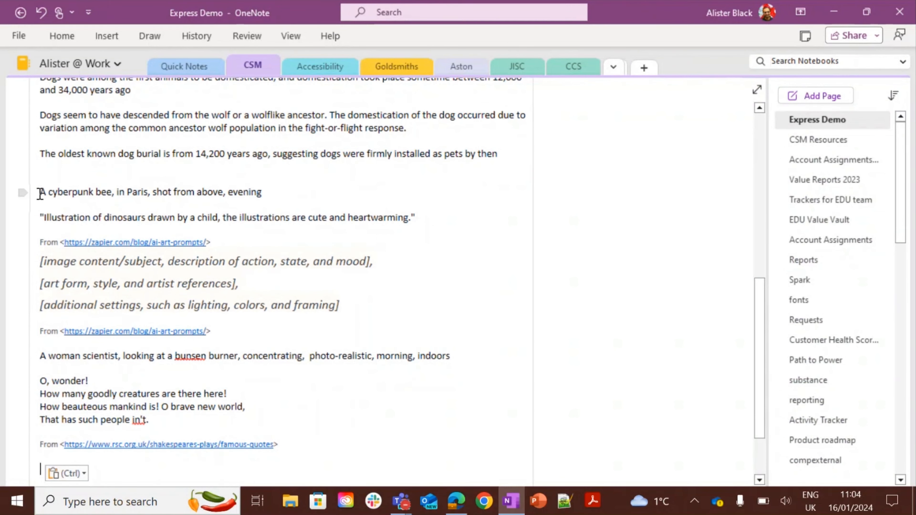
left_click_drag(44, 219, 409, 222)
key("ctrl+c")
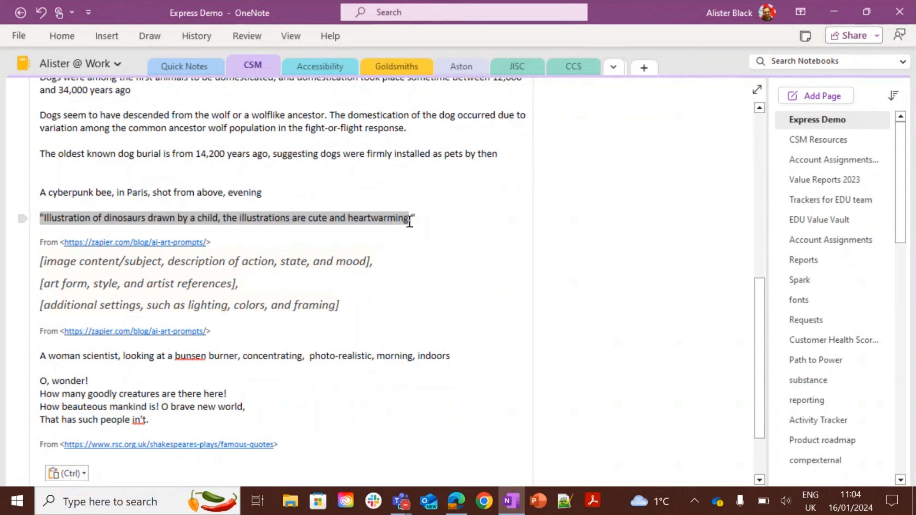
key("alt+Tab")
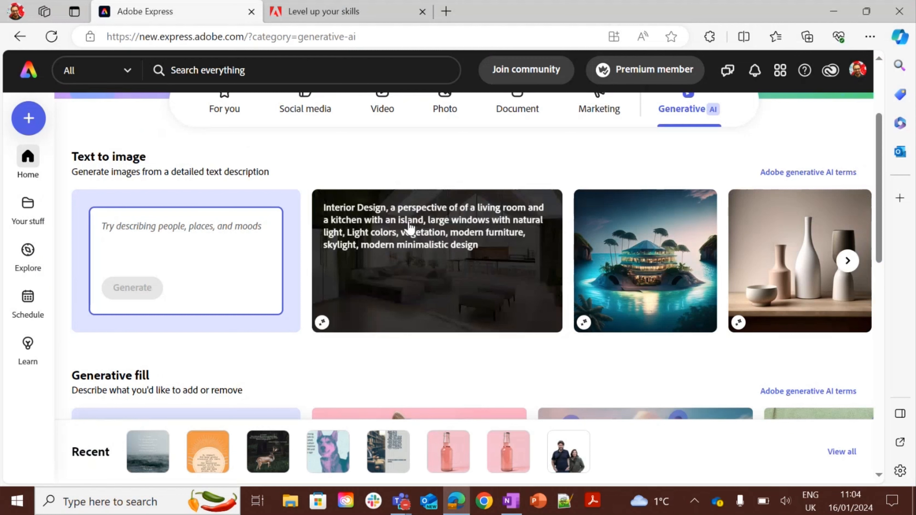
Paste the prompt "Illustration of dinosaurs drawn by a child, the illustrations are cute and heartwarming" without its opening quote and generate.
left_click(121, 226)
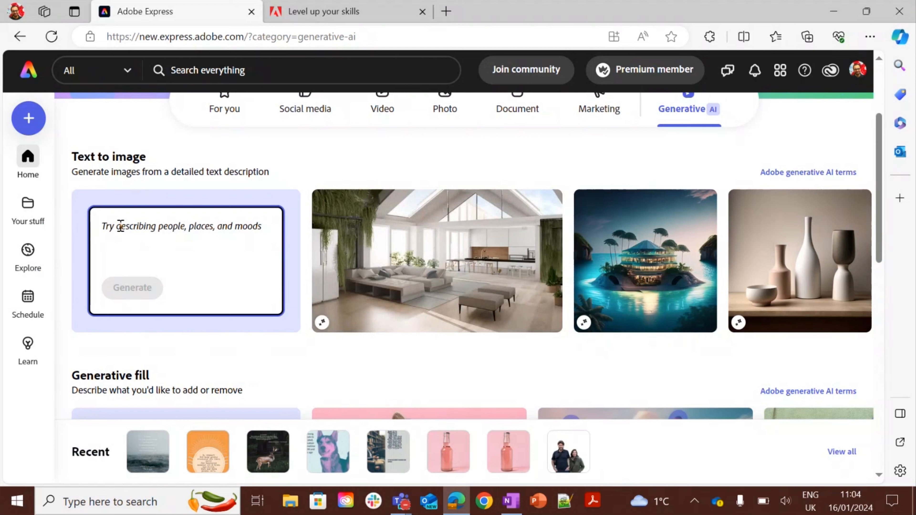
key("ctrl+v")
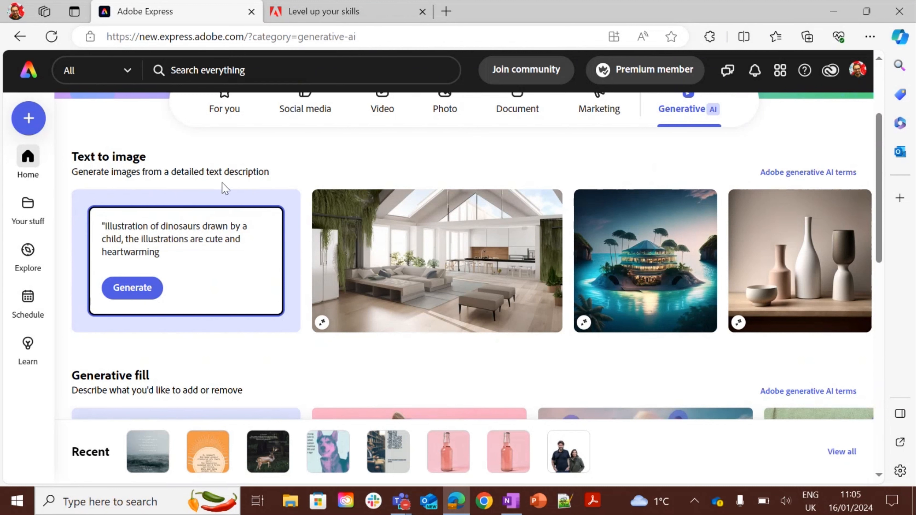
key("BackSpace")
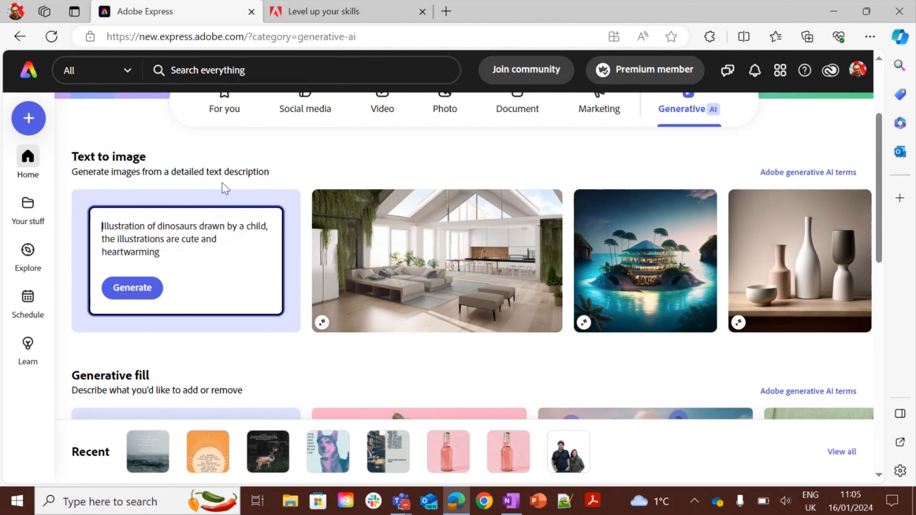
left_click(148, 285)
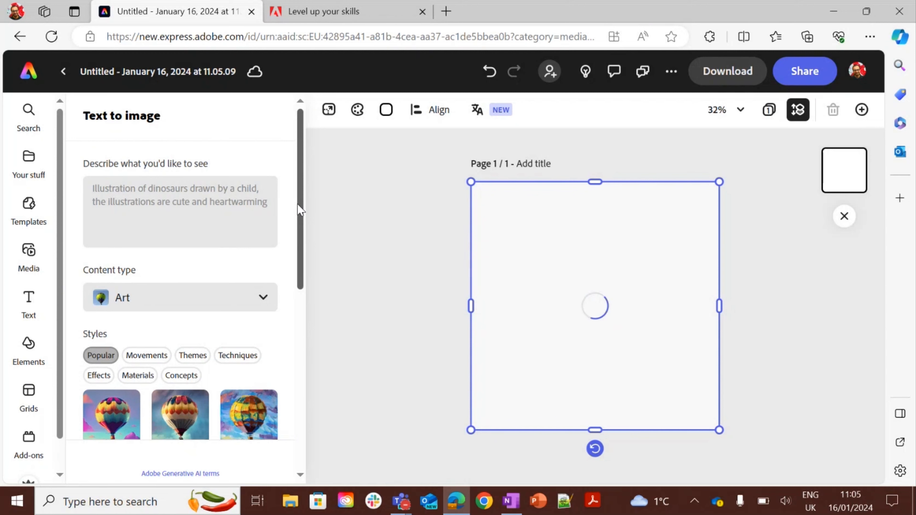
Preview the generated results on the canvas and settle on the third dinosaur image.
left_click_drag(298, 204, 311, 389)
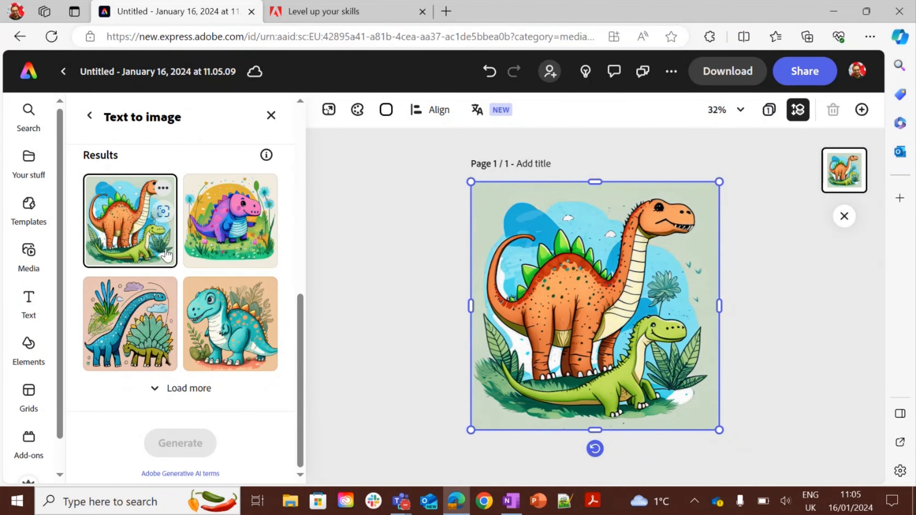
left_click(227, 251)
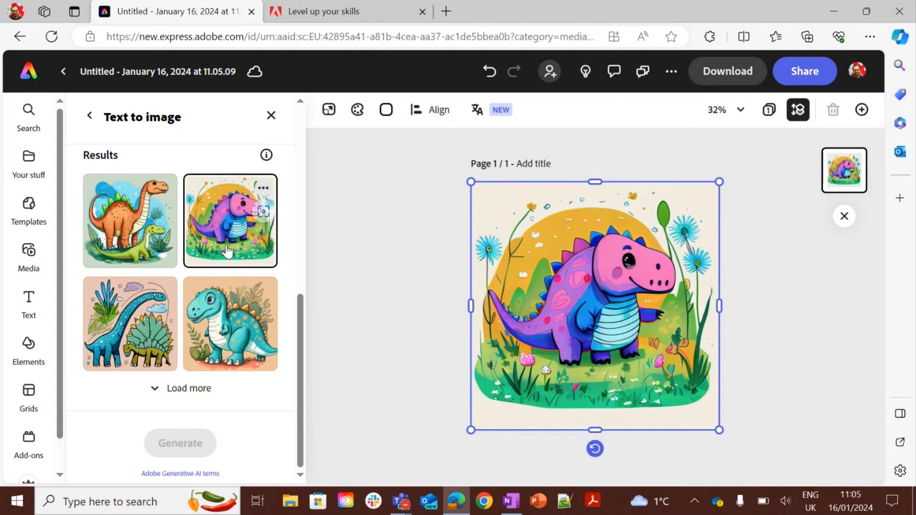
left_click(232, 308)
left_click(144, 317)
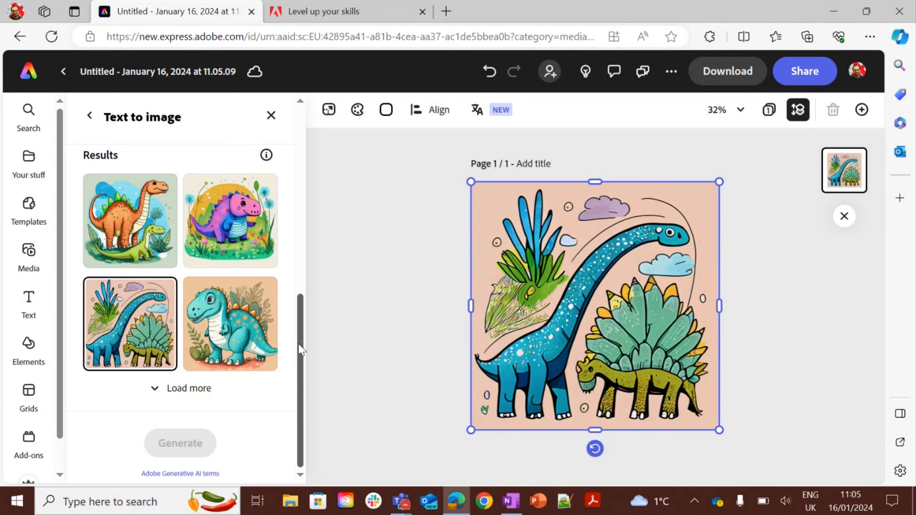
Scroll the Text to image panel back to the prompt and close the panel.
left_click_drag(298, 344, 303, 231)
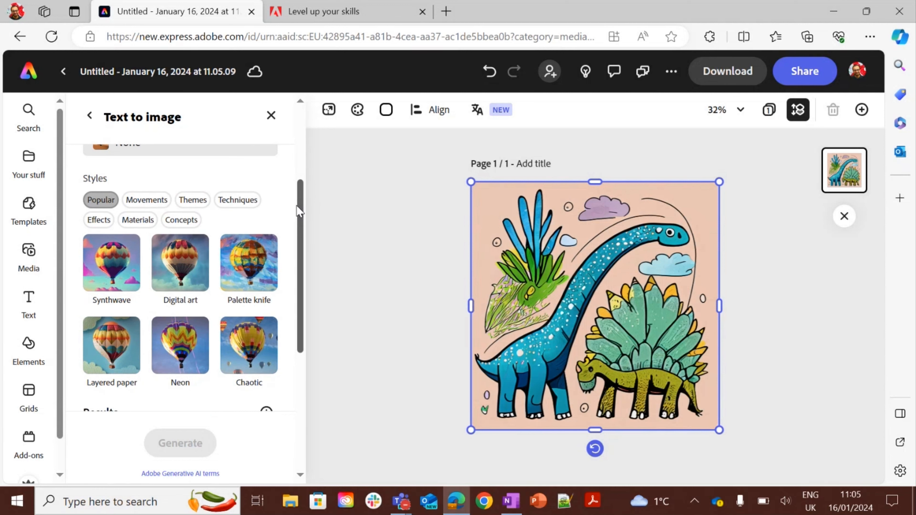
left_click_drag(297, 211, 303, 153)
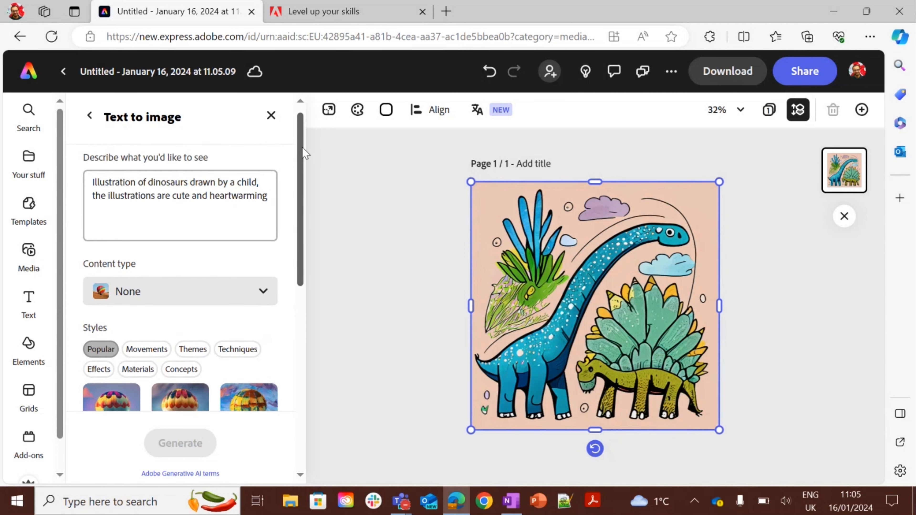
scroll(304, 154, "up", 1)
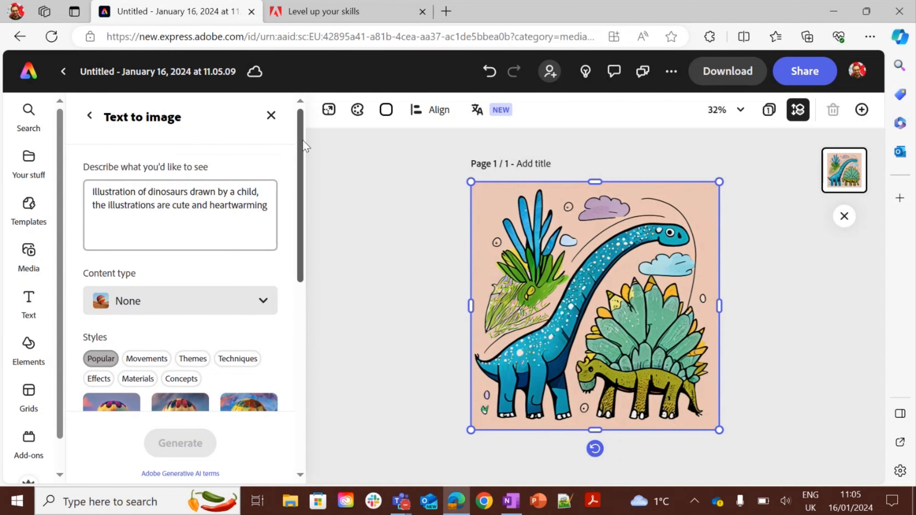
left_click(270, 116)
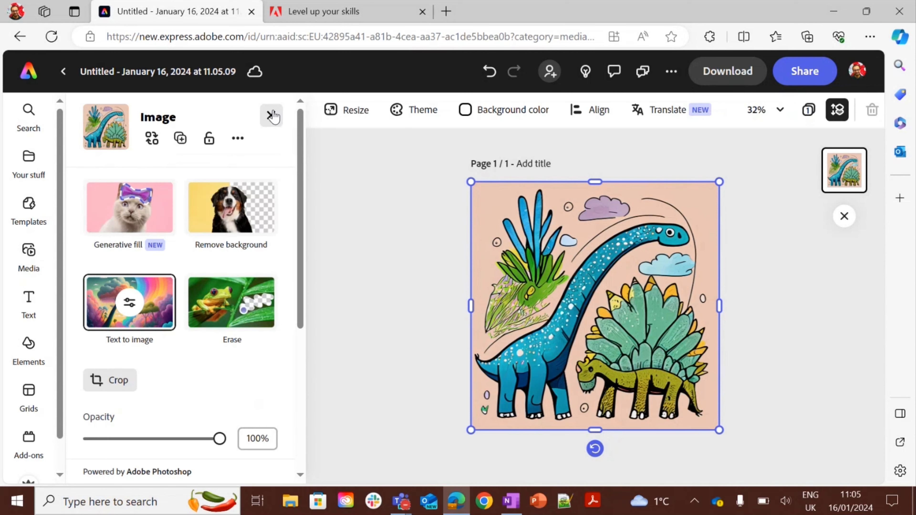
left_click_drag(300, 155, 304, 106)
left_click(270, 115)
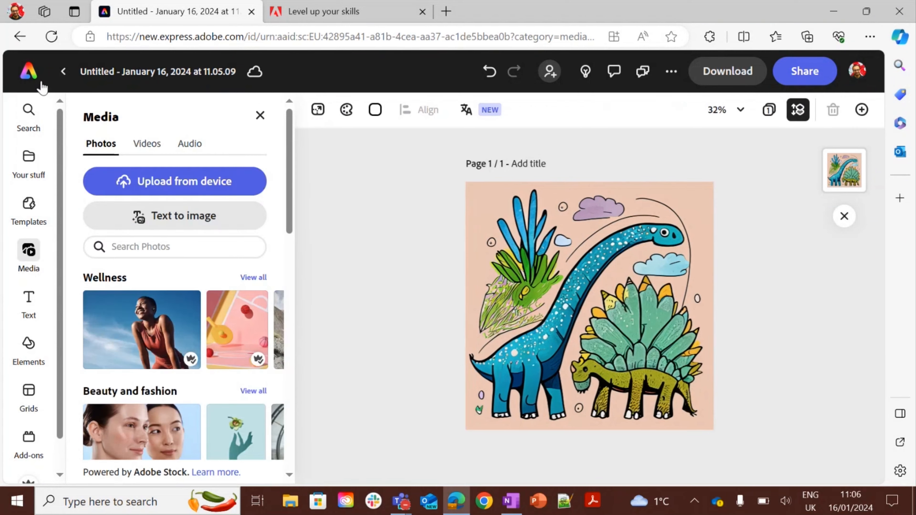
Return to the home page's Generative AI section and select the Text to image prompt box.
left_click(25, 76)
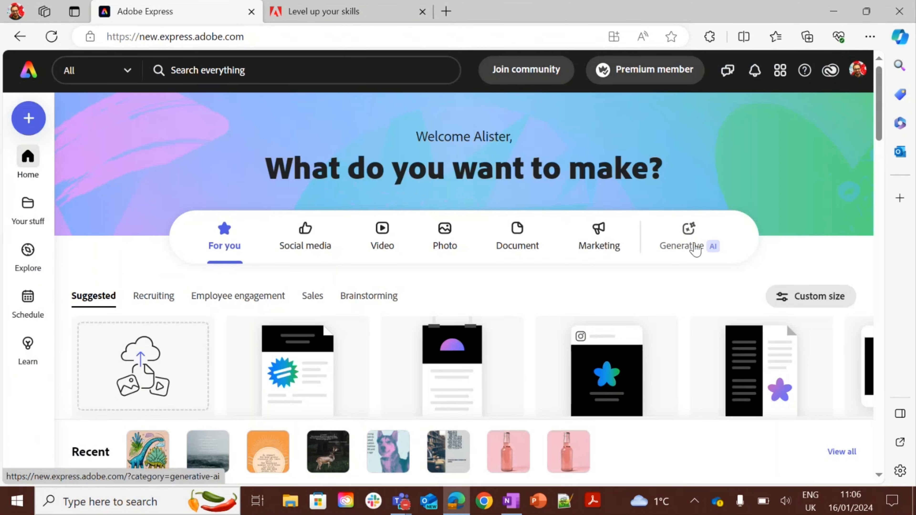
left_click(696, 247)
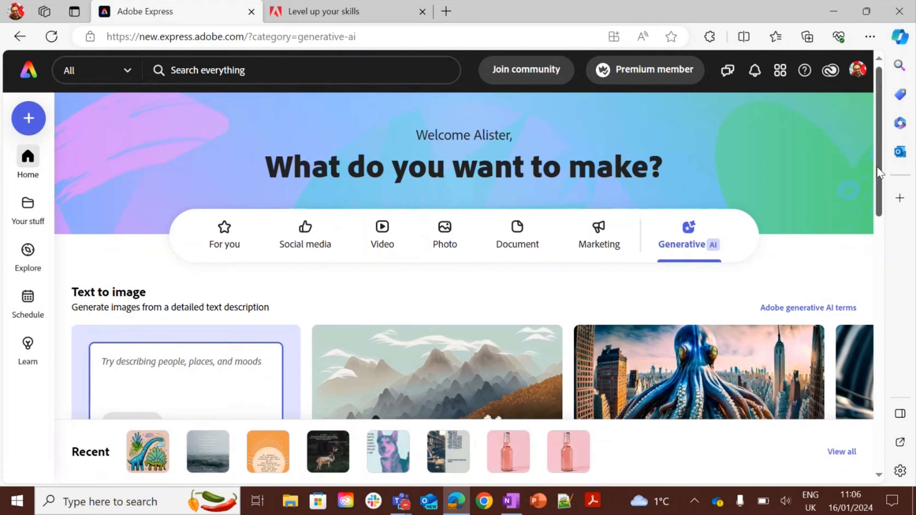
scroll(878, 173, "down", 3)
left_click(218, 252)
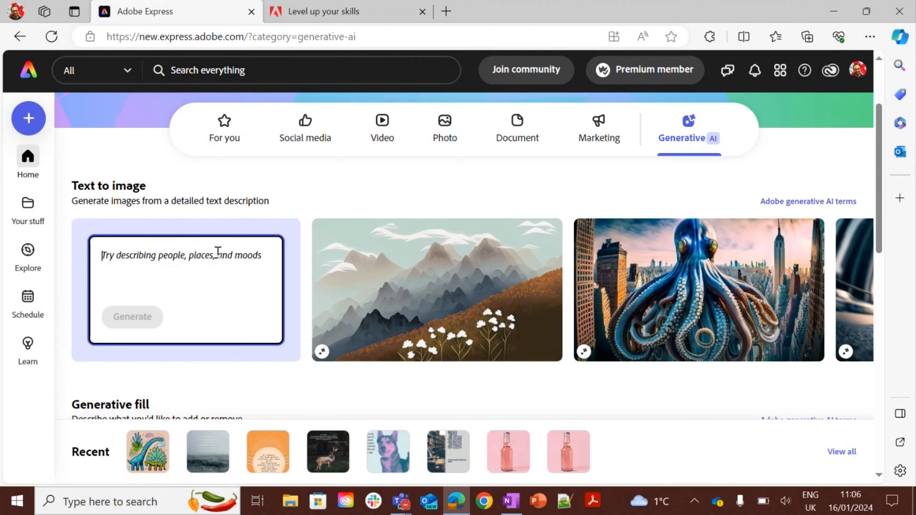
Enter the prompt "a cyberpunk bee, evening, London" and generate the images.
type("a cyber")
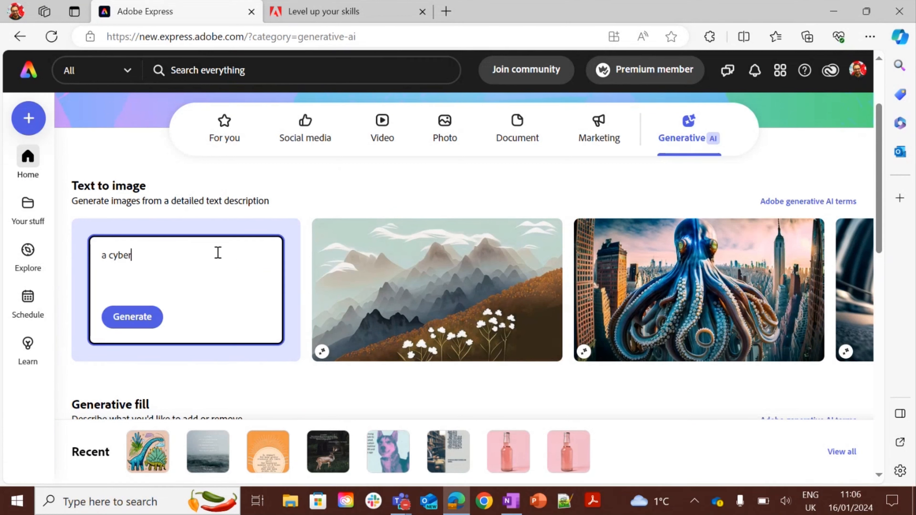
type("punk bee in th")
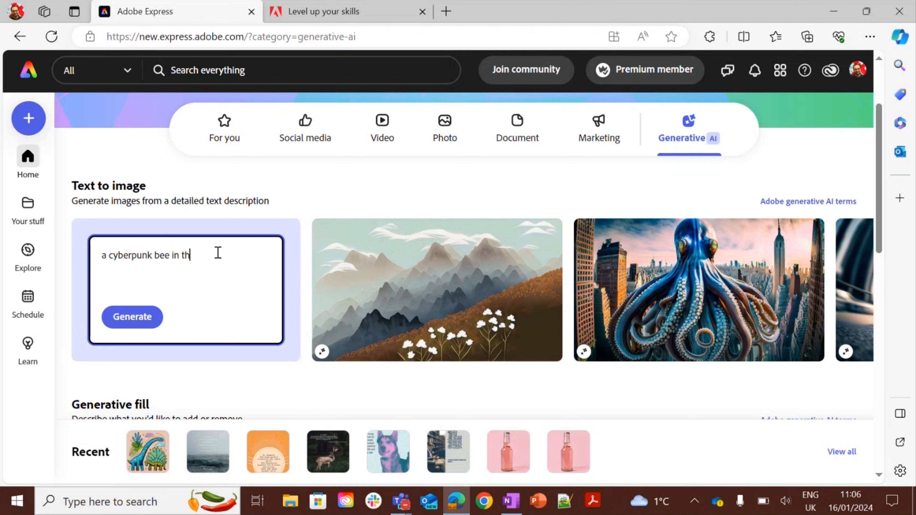
key("BackSpace")
key("BackSpace")
key("BackSpace")
key("BackSpace")
key("BackSpace")
key("BackSpace")
type(", ")
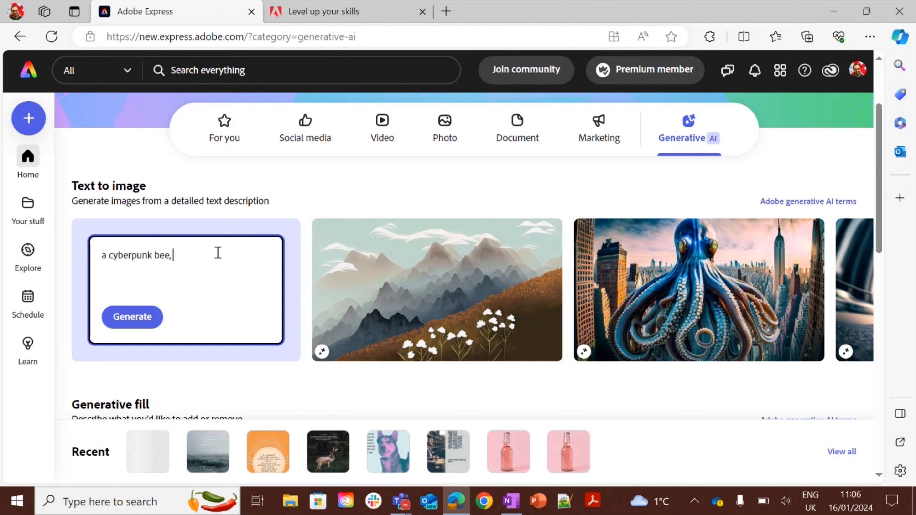
type("evening, London")
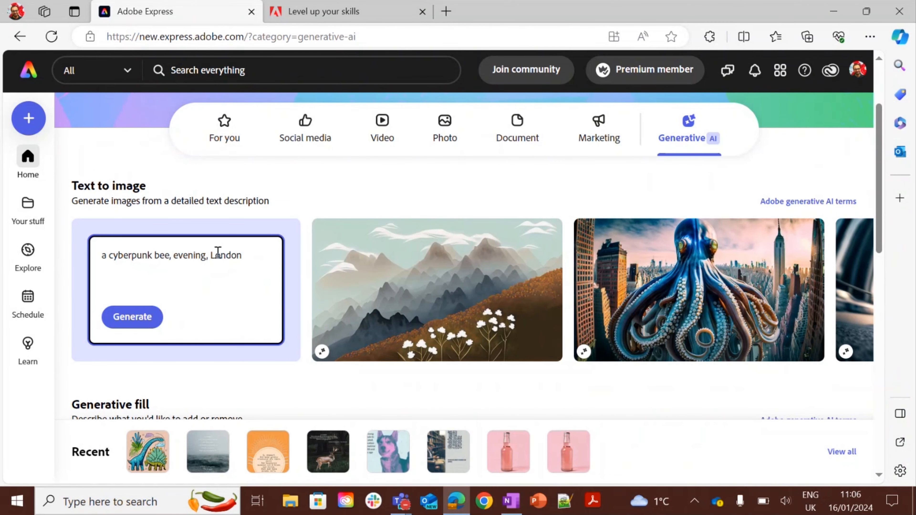
key("Return")
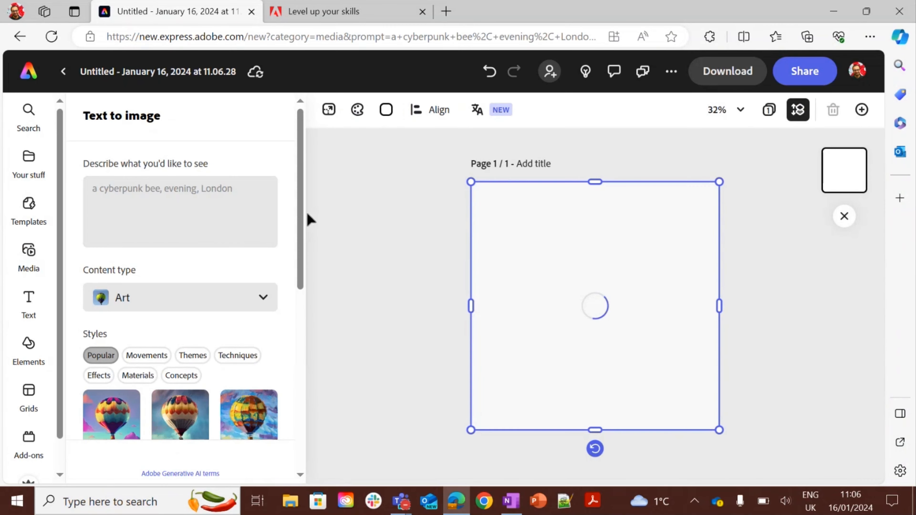
Preview each of the four bee results on the canvas and keep the first one.
left_click_drag(302, 219, 310, 389)
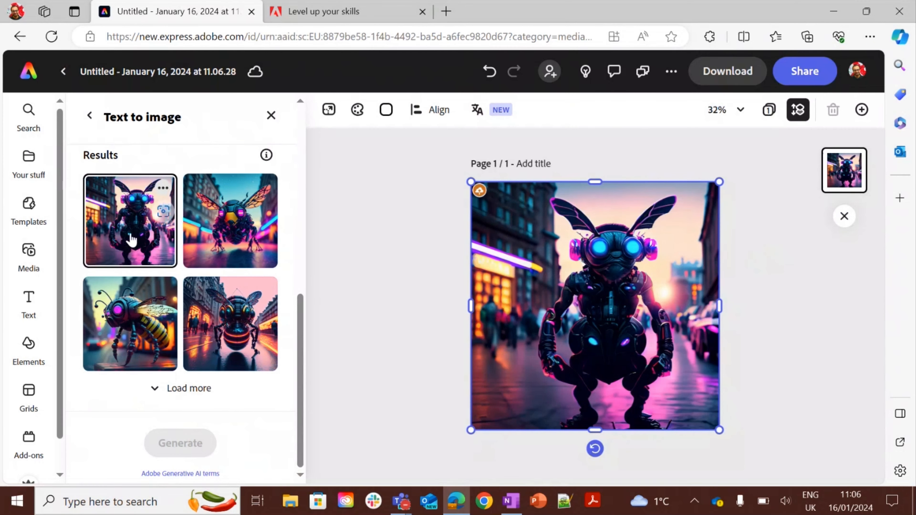
left_click(214, 239)
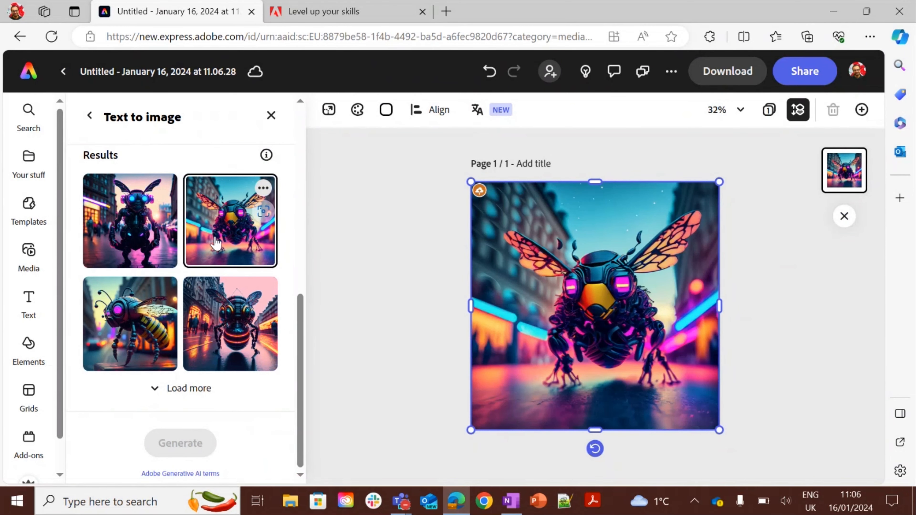
left_click(134, 314)
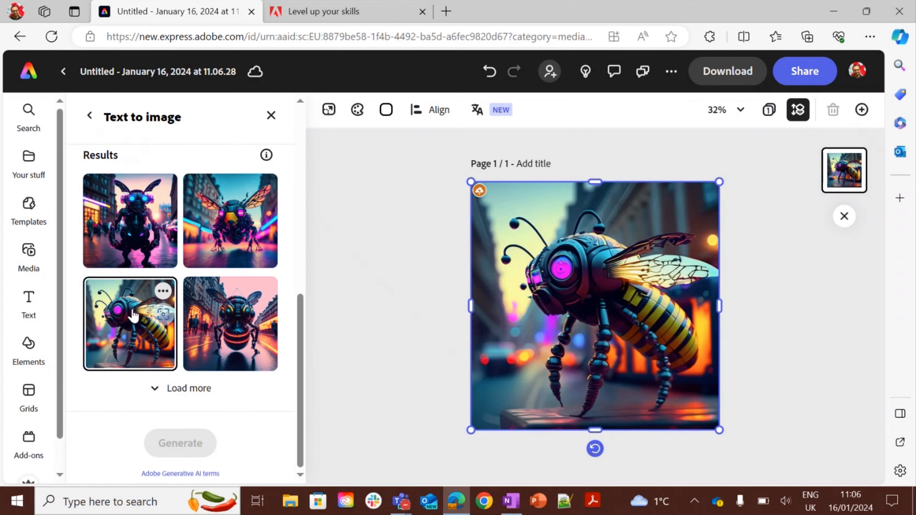
left_click(215, 319)
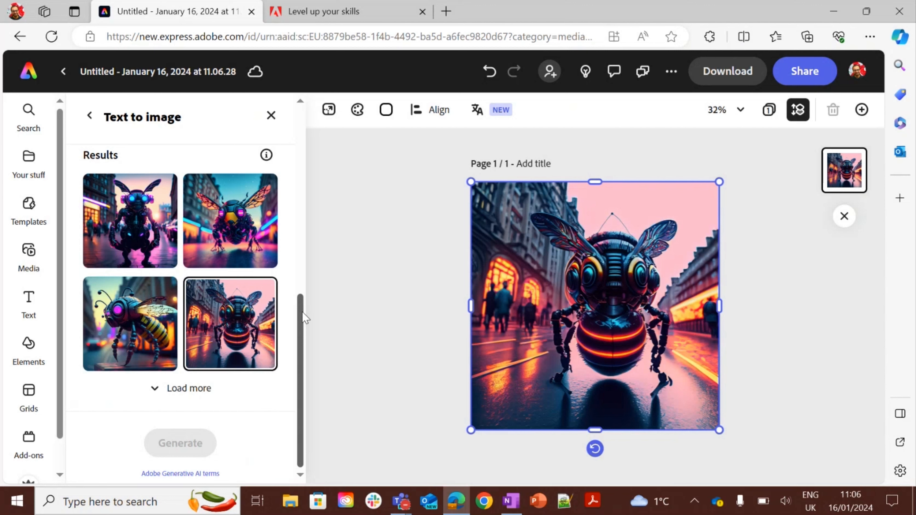
left_click_drag(302, 312, 302, 308)
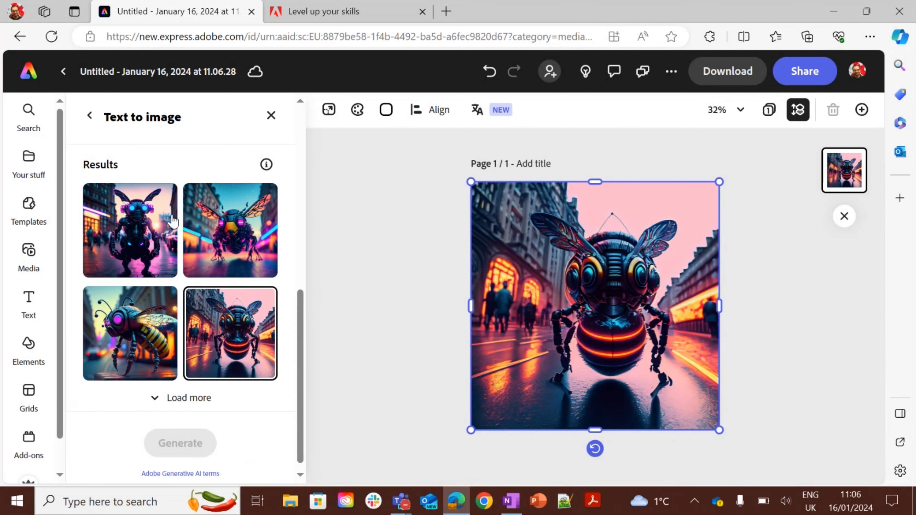
left_click(134, 220)
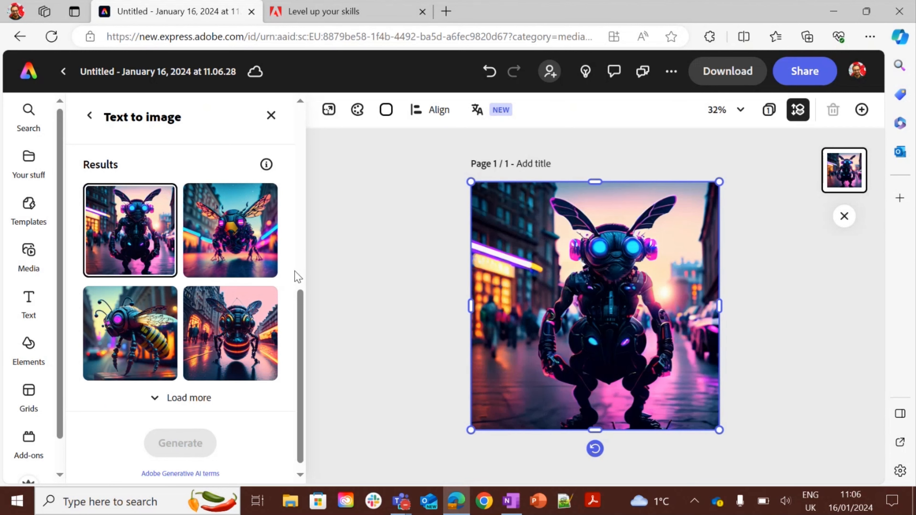
Rename the document as beelondon.
left_click_drag(302, 313, 286, 126)
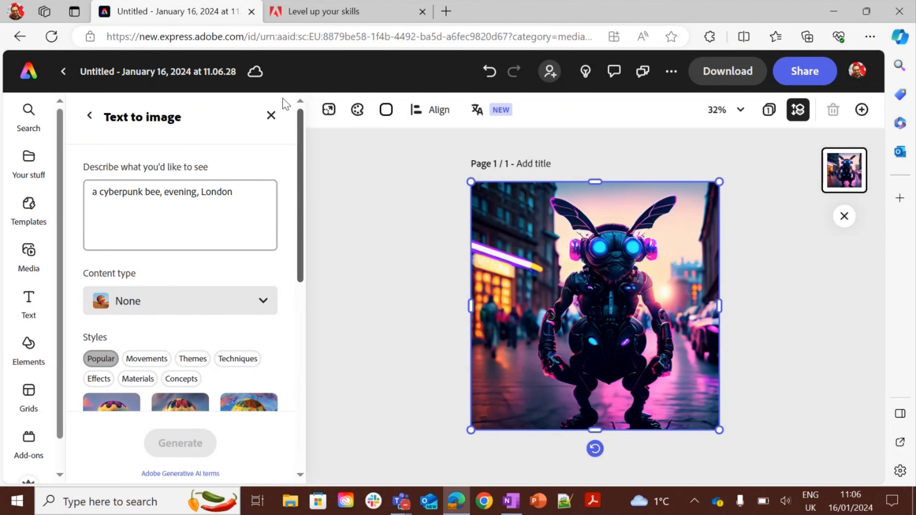
left_click(151, 68)
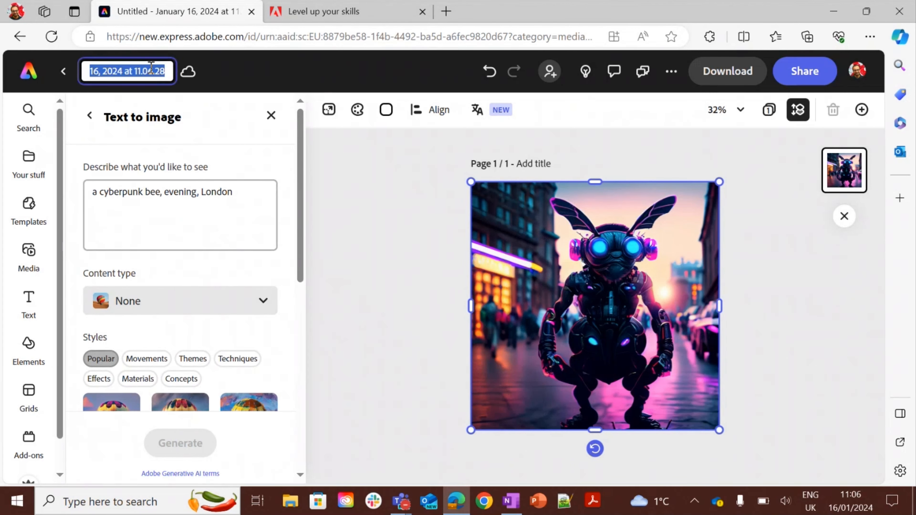
type("beelondon")
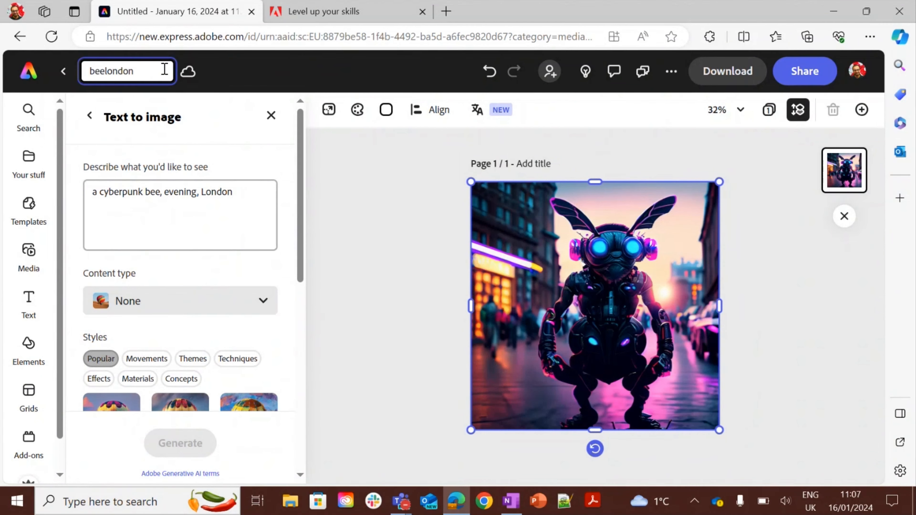
Look for the saved beelondon file under Your stuff in the editor and on the home page, and reopen it.
left_click(397, 172)
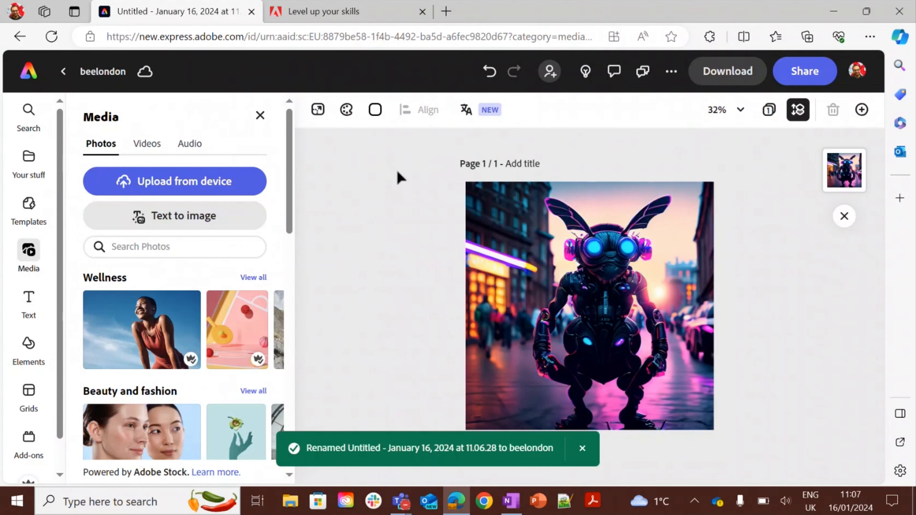
left_click(27, 180)
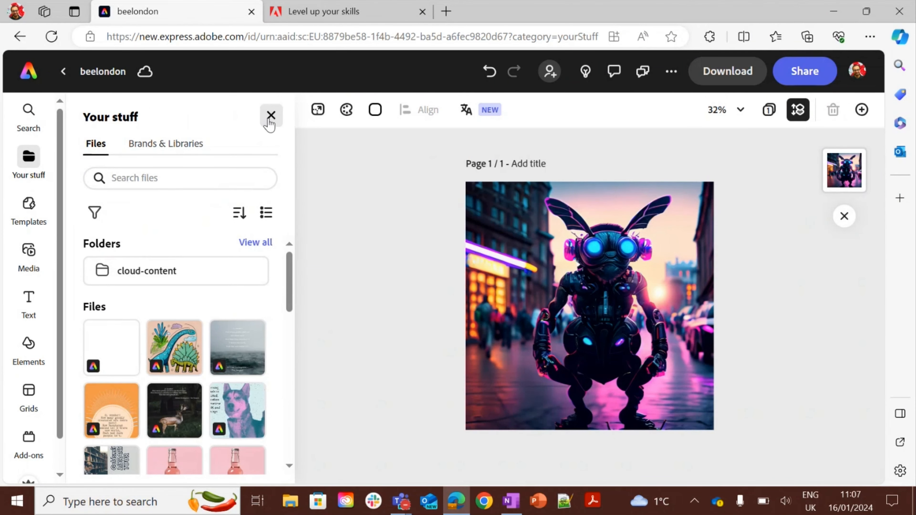
left_click(33, 73)
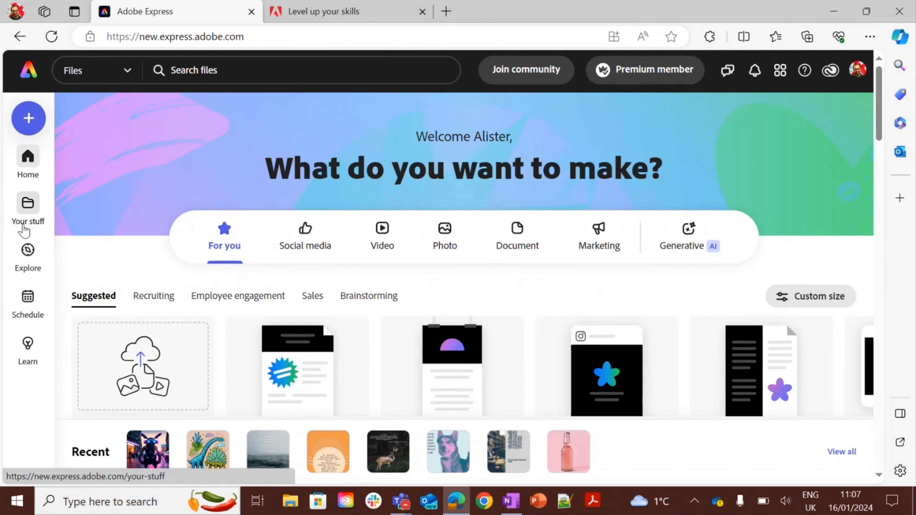
left_click(25, 221)
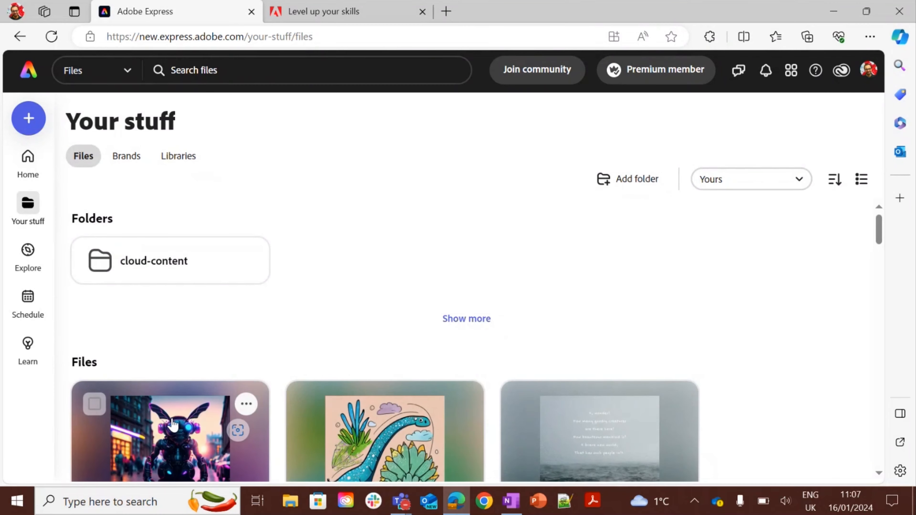
left_click(172, 425)
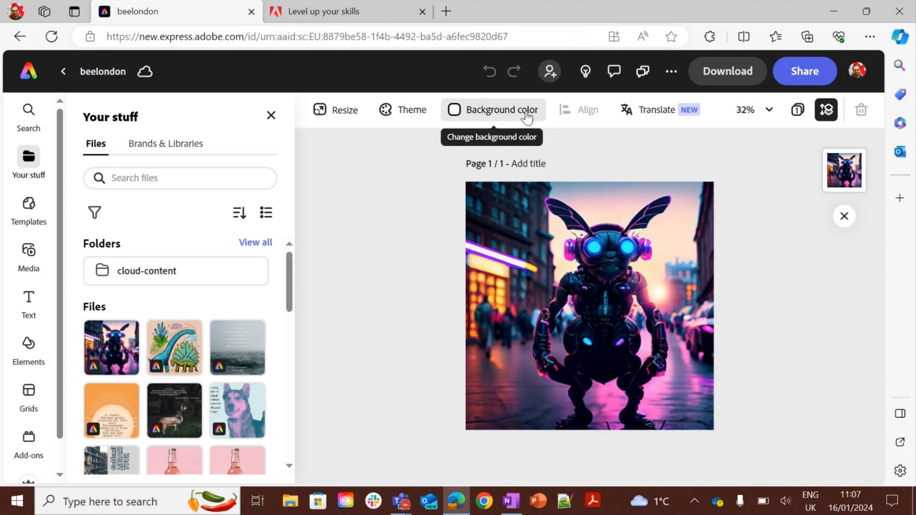
Go back to the home page's Generative AI section and open the pink bottle Generative fill example.
left_click(22, 76)
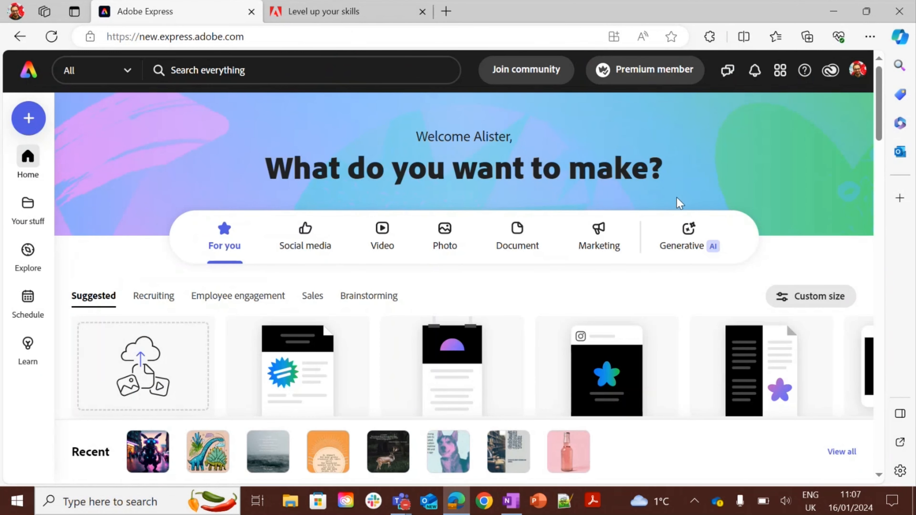
left_click(684, 248)
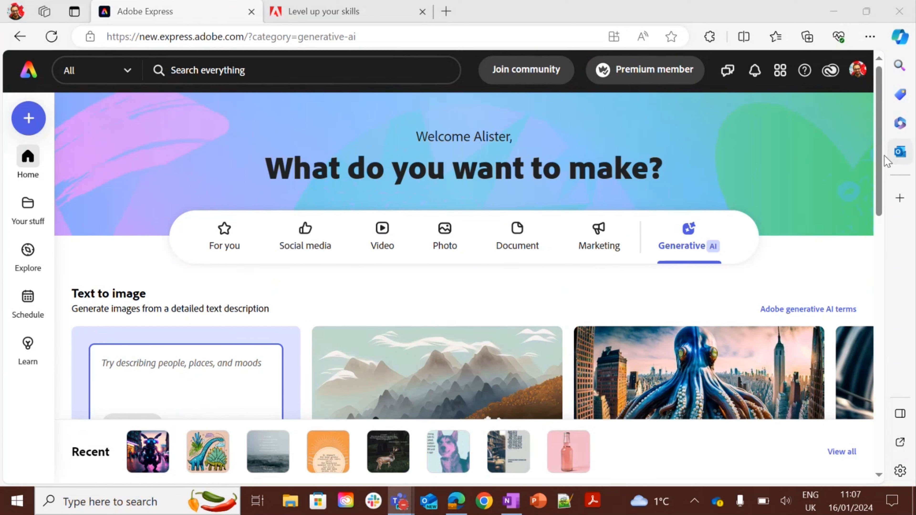
left_click_drag(880, 158, 882, 265)
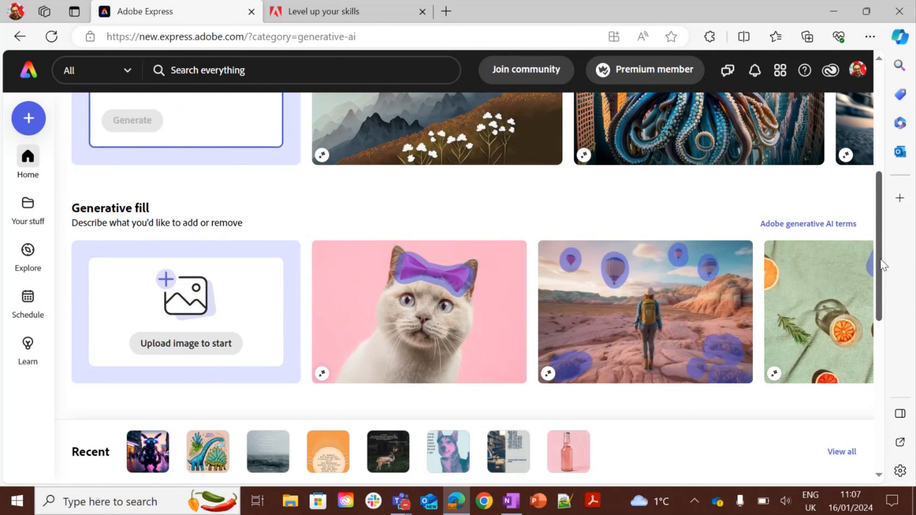
mouse_move(866, 329)
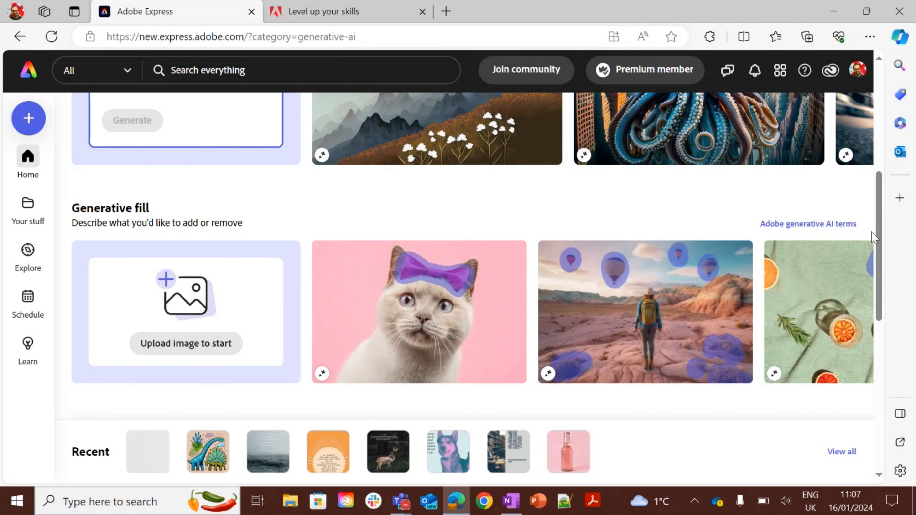
mouse_move(848, 313)
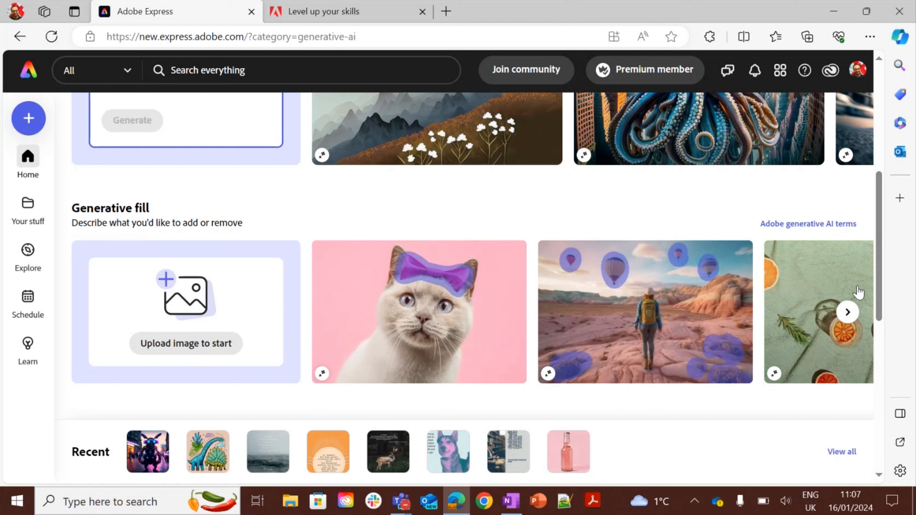
left_click(848, 312)
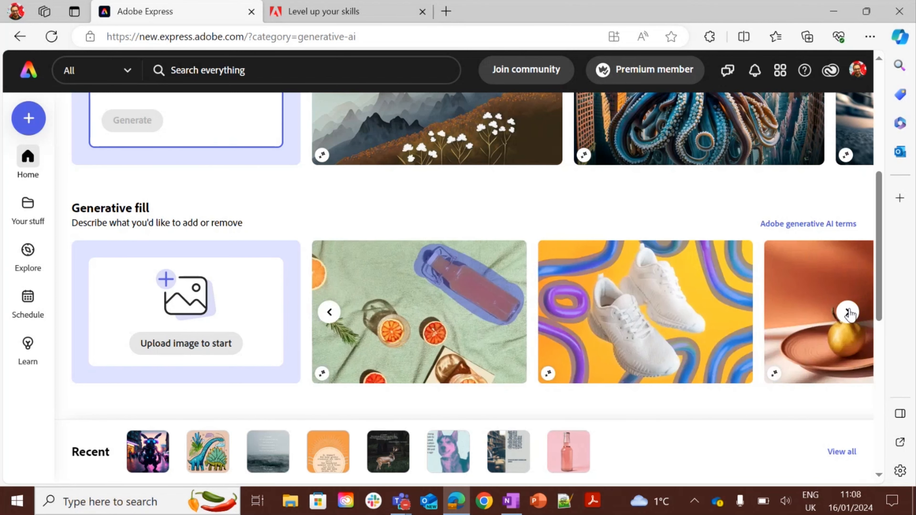
left_click(848, 313)
left_click(847, 313)
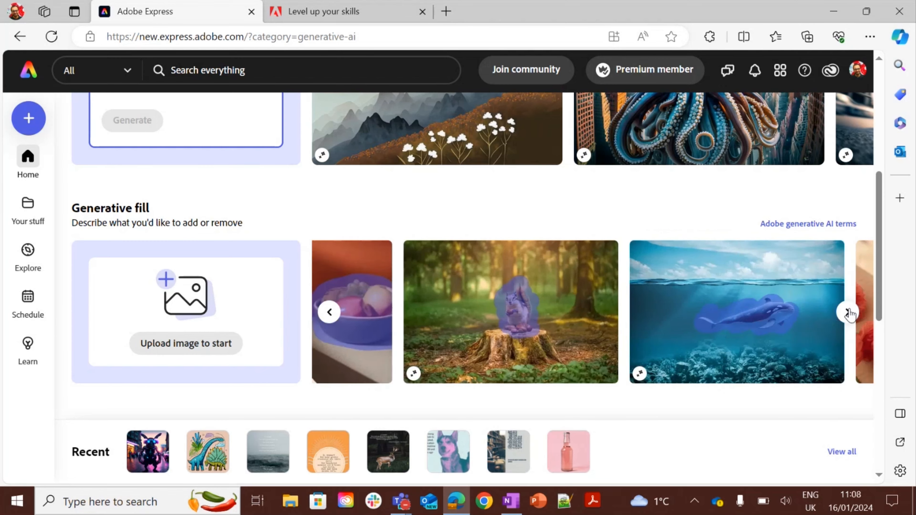
left_click(848, 313)
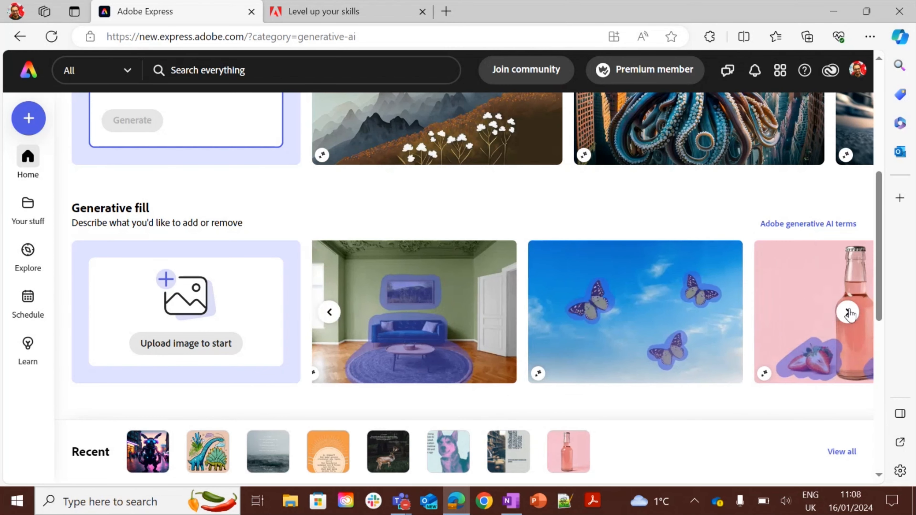
left_click(848, 312)
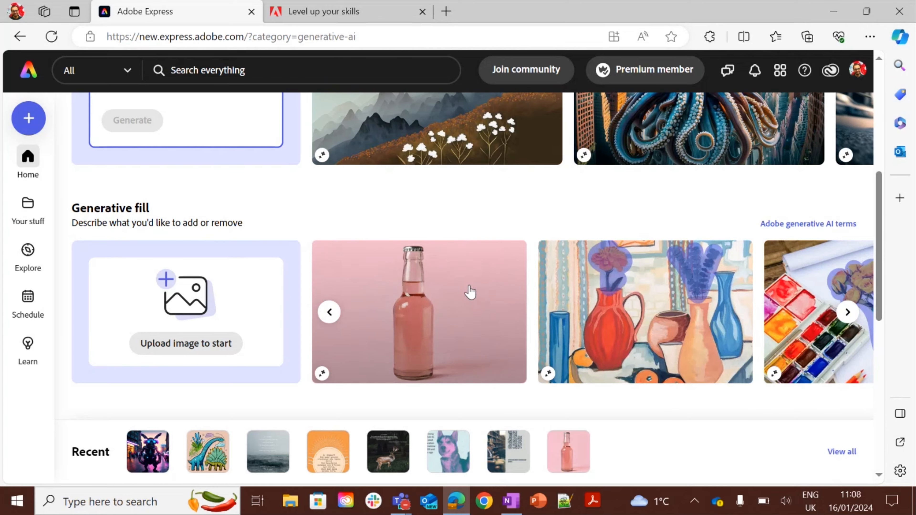
left_click(470, 293)
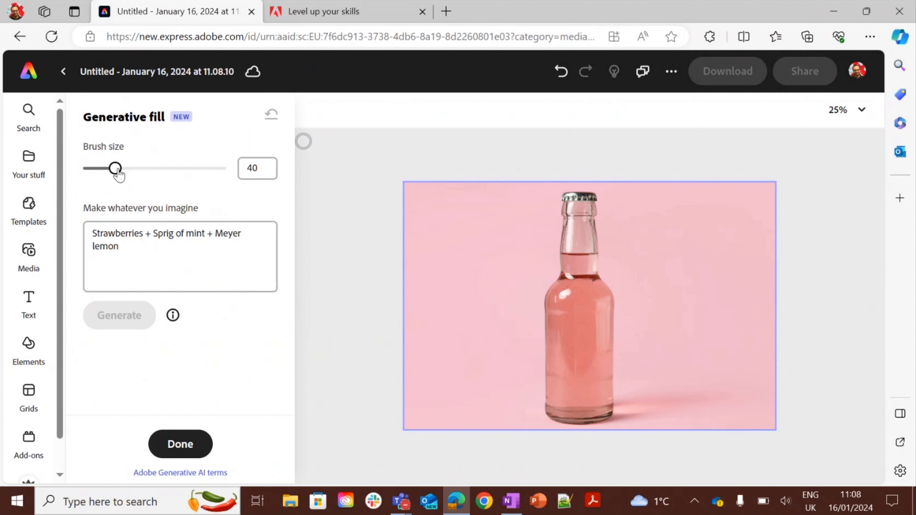
Set the brush size to 116 and paint over the empty area left of the bottle.
left_click_drag(116, 169, 165, 170)
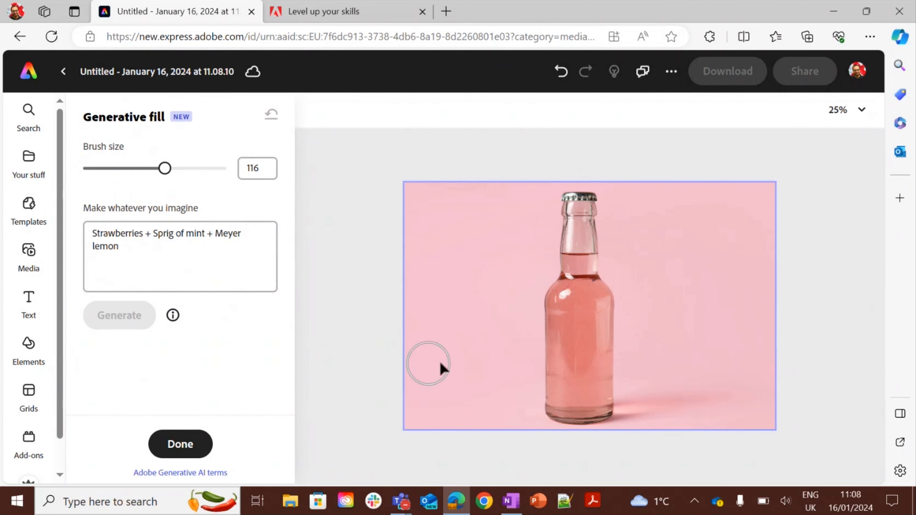
mouse_move(486, 369)
left_mouse_down()
mouse_move(447, 392)
mouse_move(424, 369)
mouse_move(418, 379)
mouse_move(471, 410)
mouse_move(460, 416)
mouse_move(493, 392)
mouse_move(488, 363)
mouse_move(440, 361)
left_mouse_up()
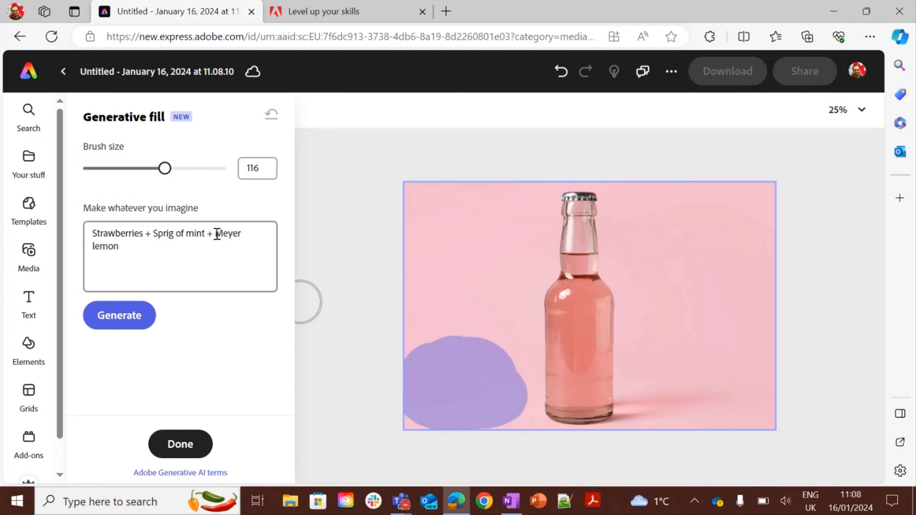
Change the fill prompt to "Strawberries + Sprig of mint + cucumber slice" and generate.
left_click_drag(217, 234, 242, 245)
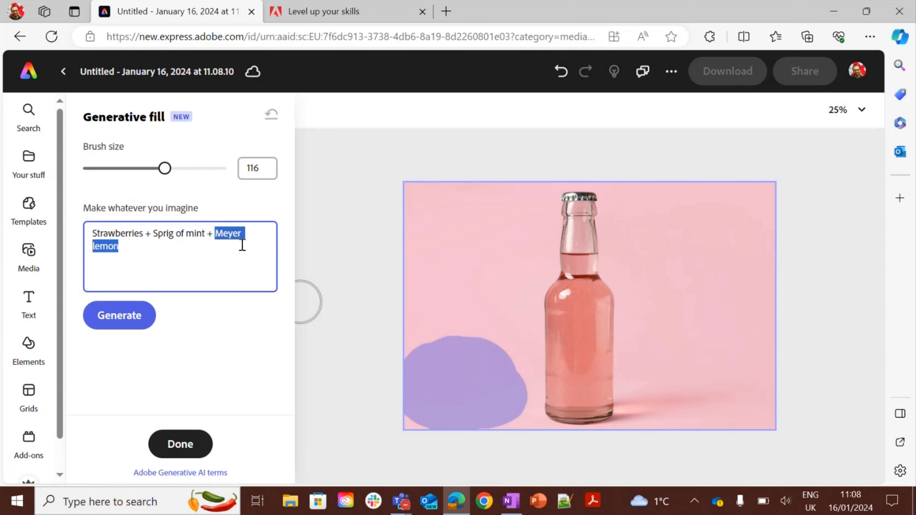
type("cucumb")
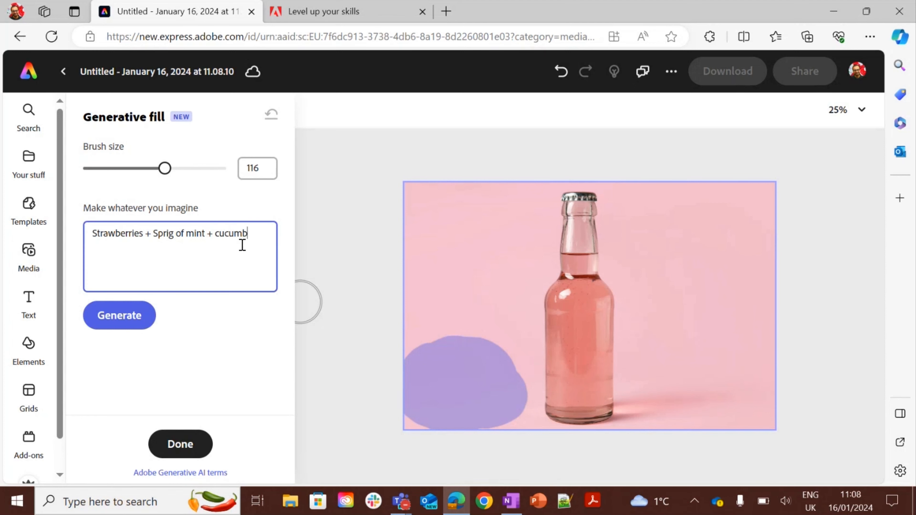
type("er slice")
left_click(134, 317)
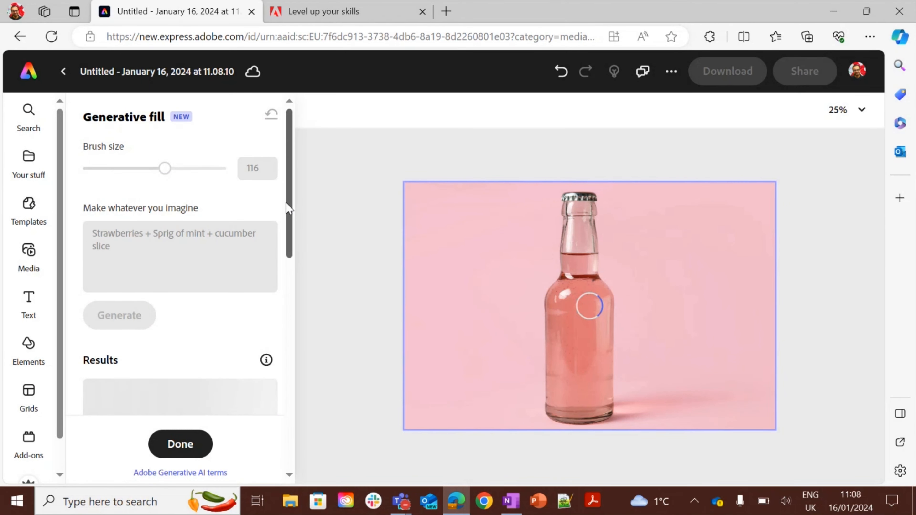
Browse the fill results and apply the one with mint and cucumber slices.
left_click_drag(287, 208, 295, 278)
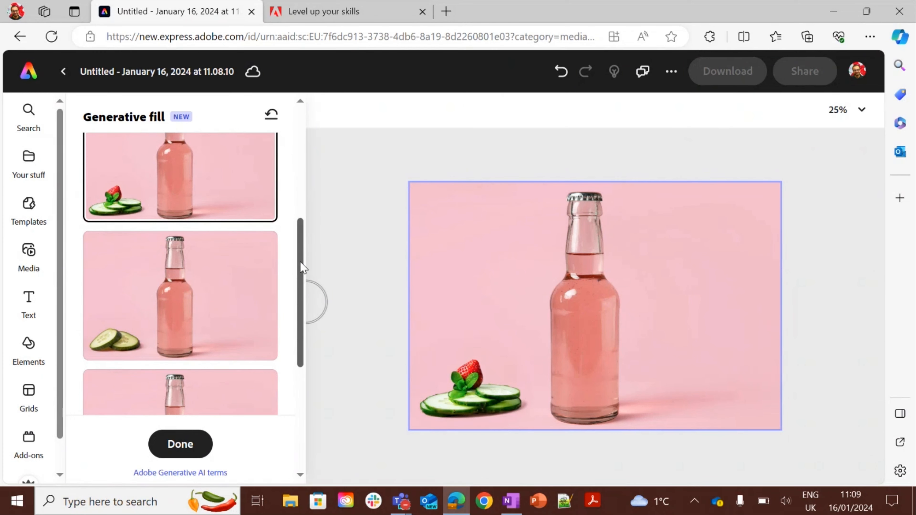
left_click_drag(303, 268, 312, 327)
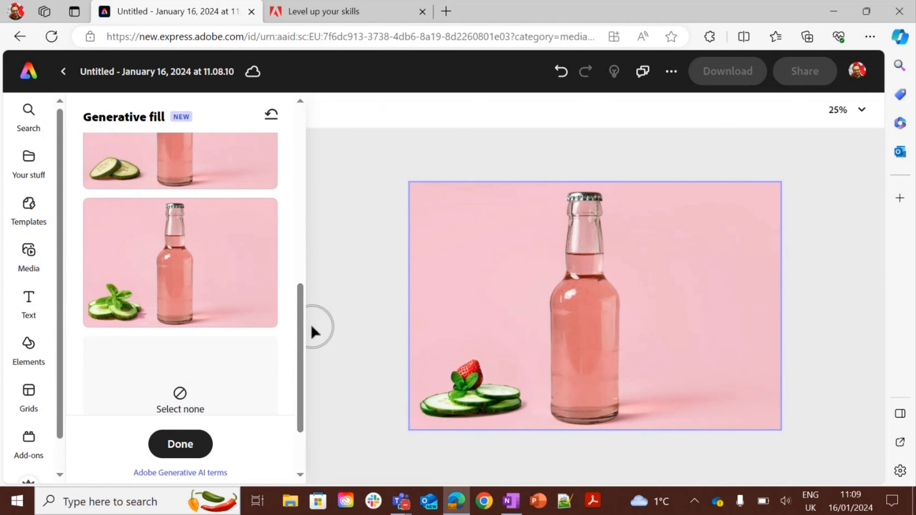
left_click(224, 285)
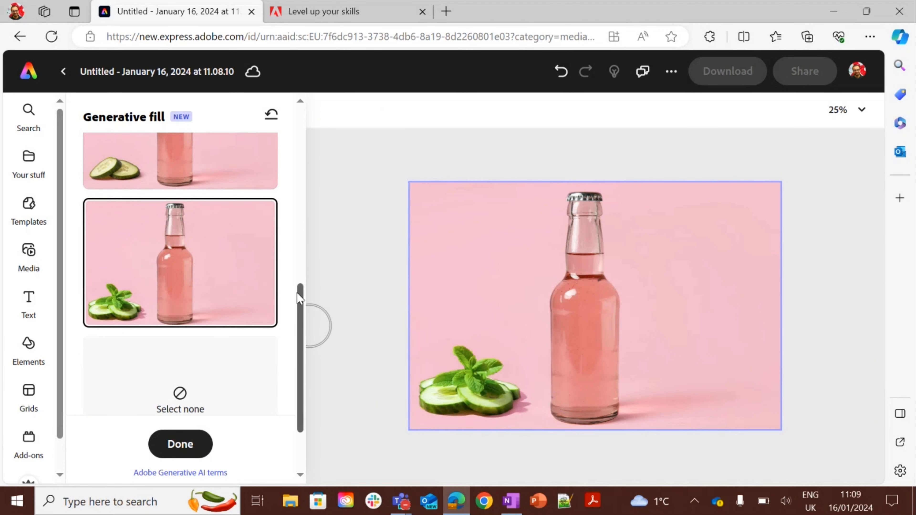
left_click_drag(299, 298, 300, 232)
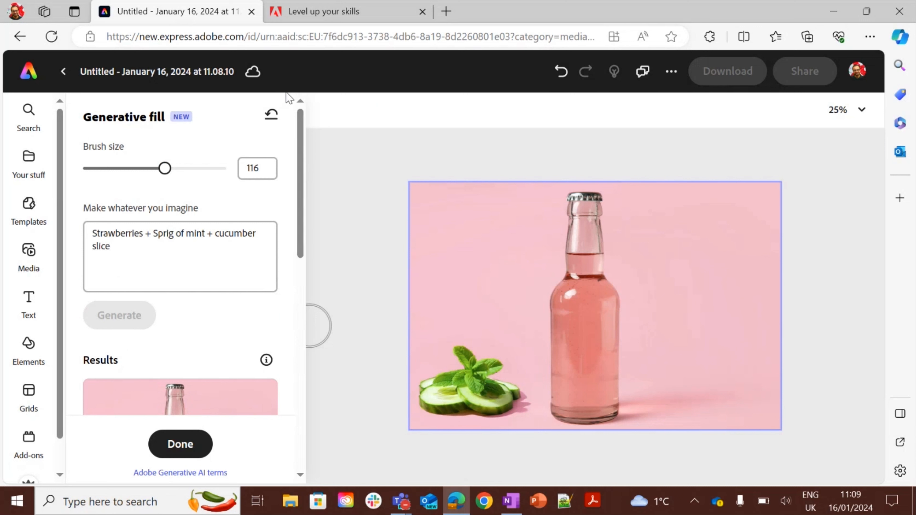
From the home page's Generative AI section, generate Text to template designs for "Flyer for a library tour".
left_click(22, 76)
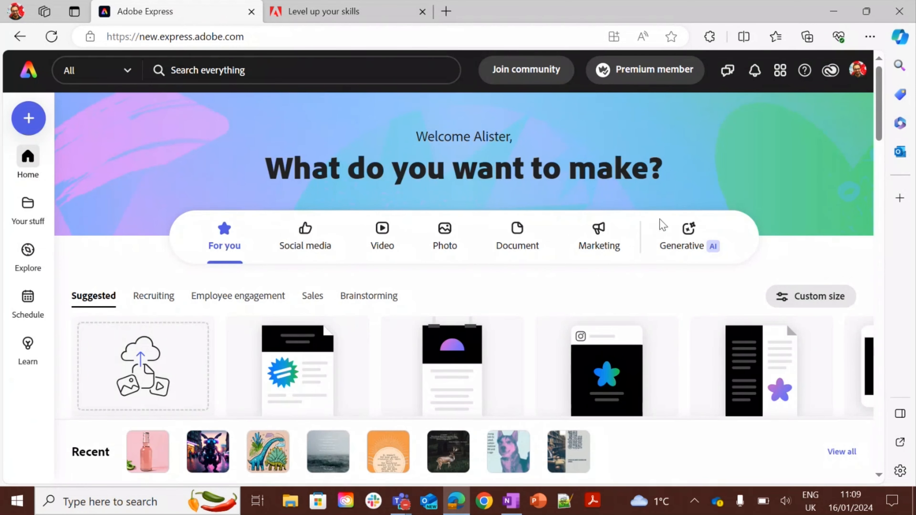
left_click(681, 239)
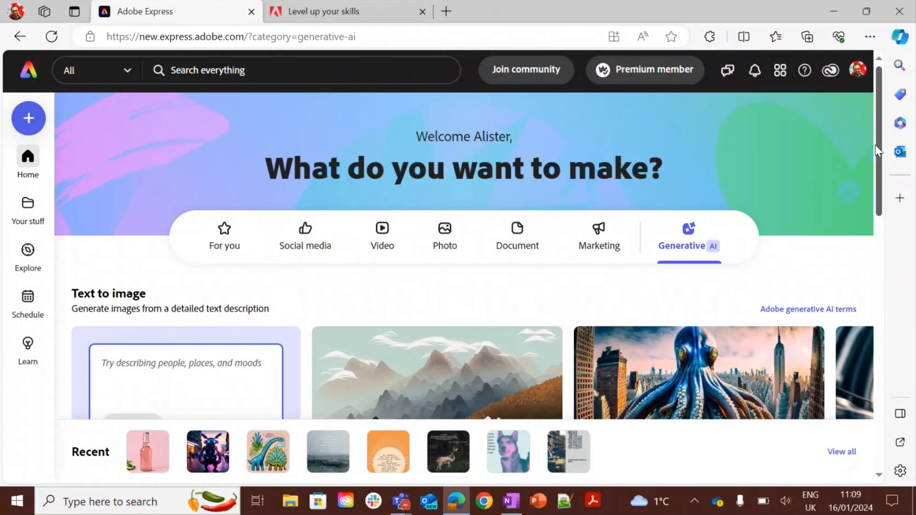
left_click_drag(876, 144, 884, 328)
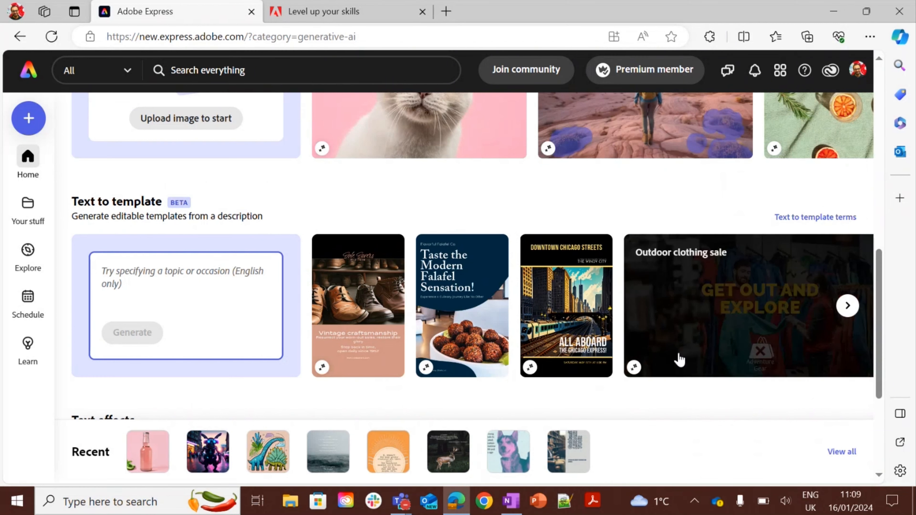
left_click(219, 280)
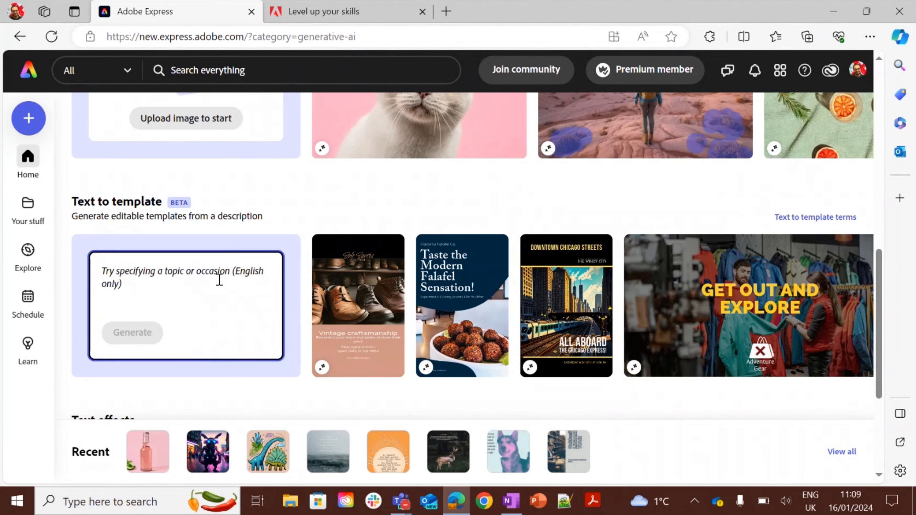
type("Flyer fr")
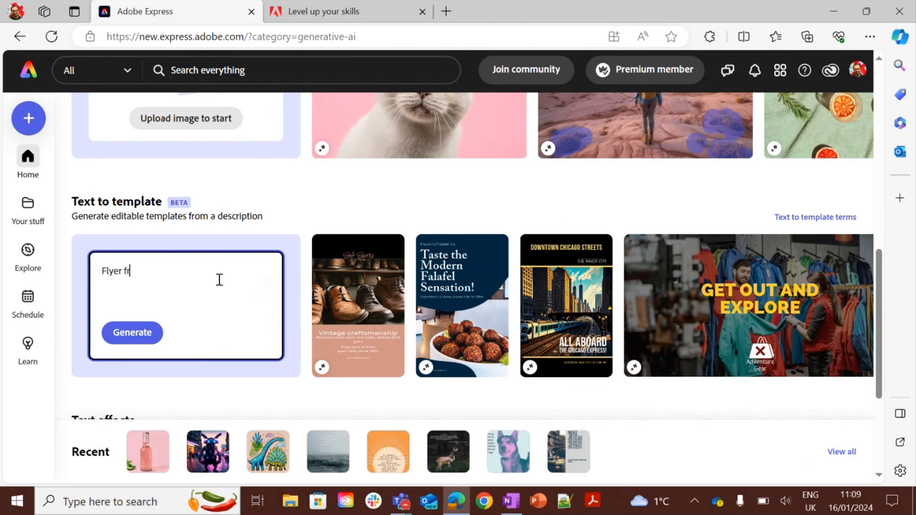
type("oir ")
type("r a library tour")
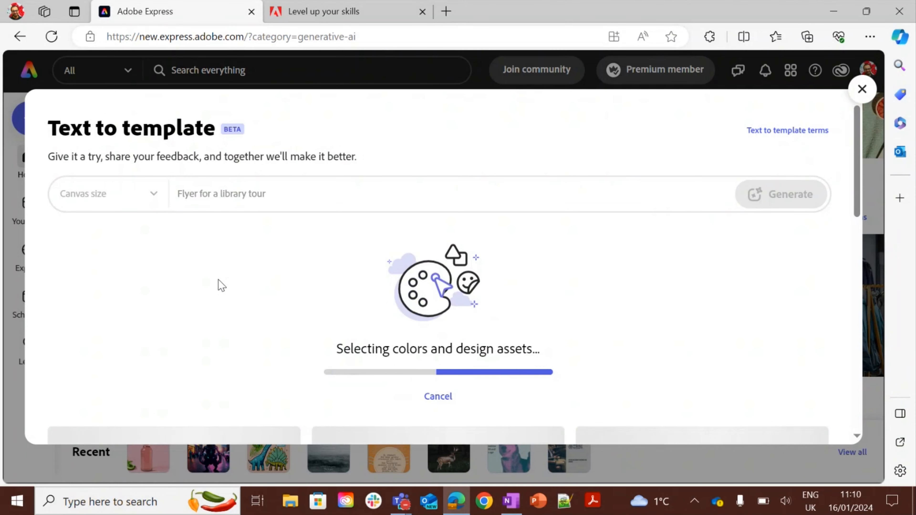
scroll(218, 280, "down", 3)
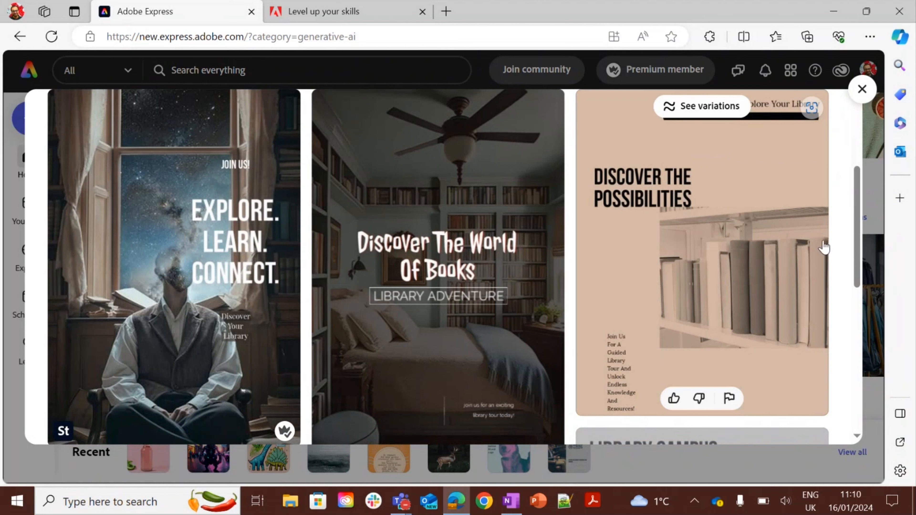
Browse the generated library tour flyer templates, then close the template results.
scroll(859, 209, "up", 2)
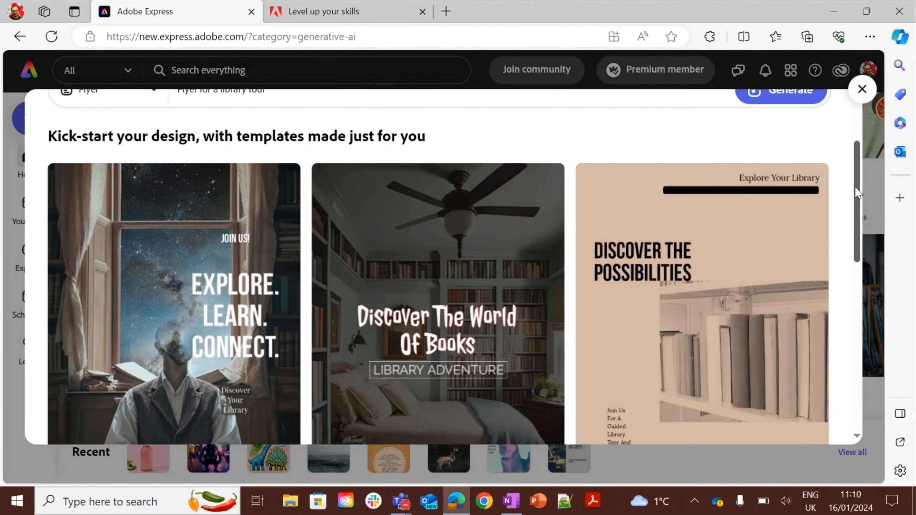
mouse_move(858, 210)
left_mouse_down()
mouse_move(858, 311)
mouse_move(872, 212)
mouse_move(864, 375)
mouse_move(867, 216)
left_mouse_up()
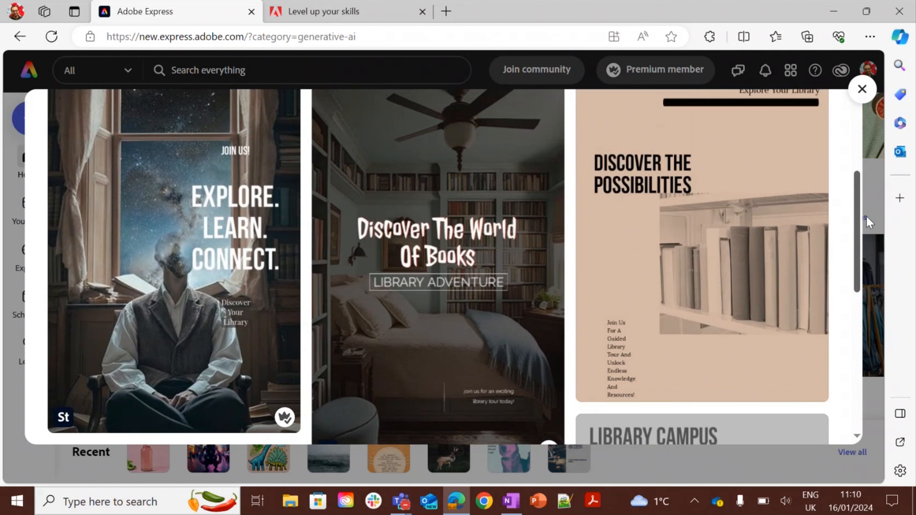
left_click(162, 176)
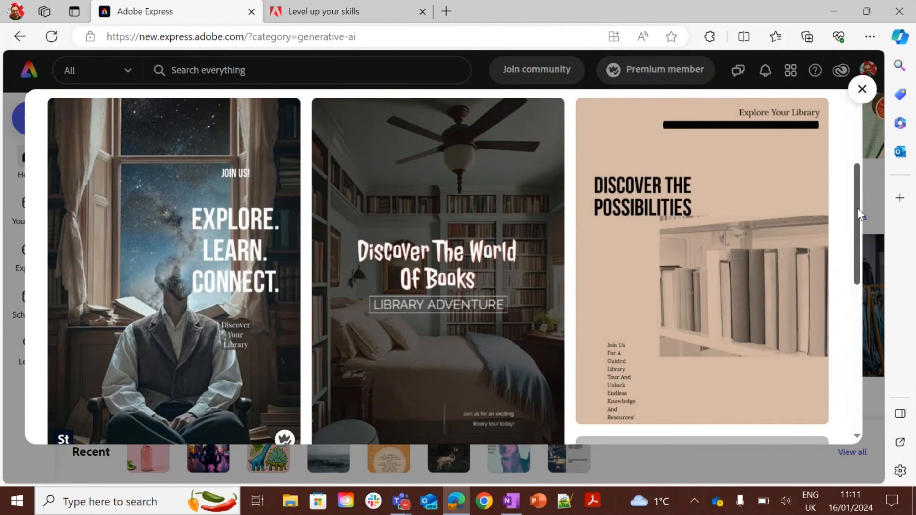
left_click(862, 89)
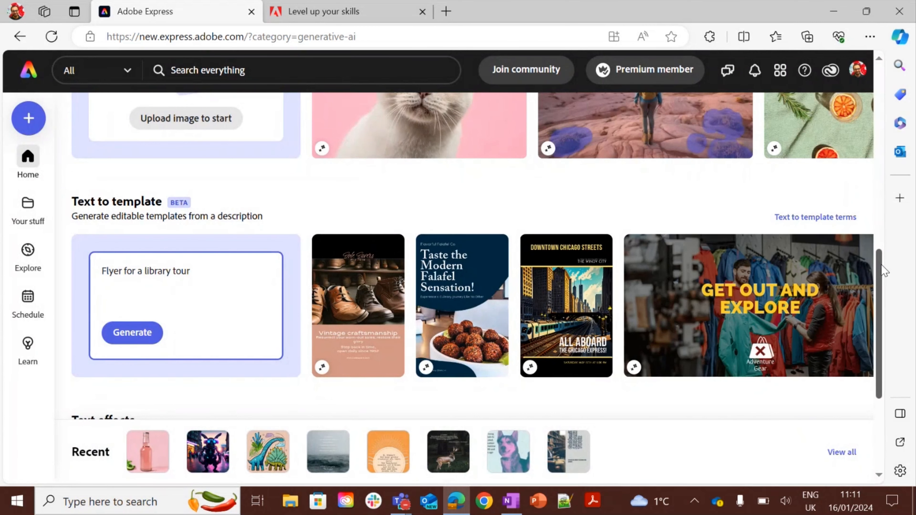
Generate a Text effects design from the prompt "molten gold".
left_click_drag(881, 270, 881, 356)
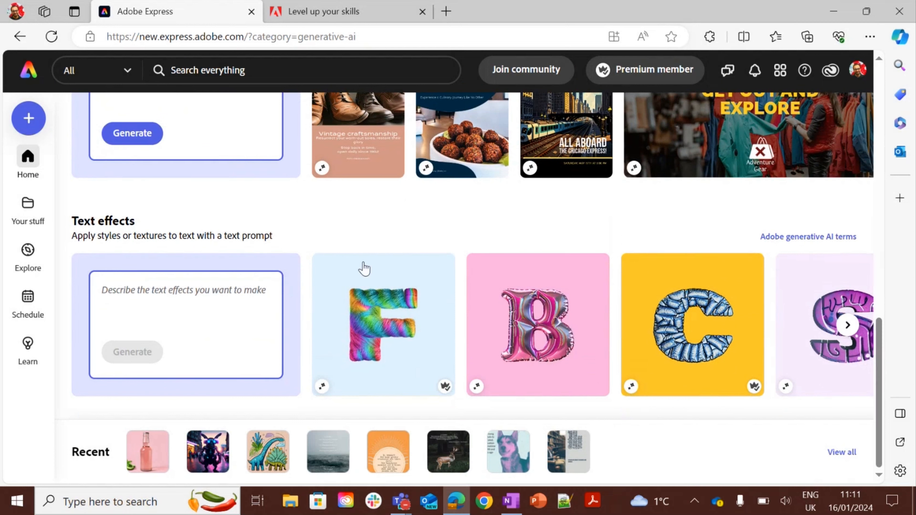
left_click(227, 290)
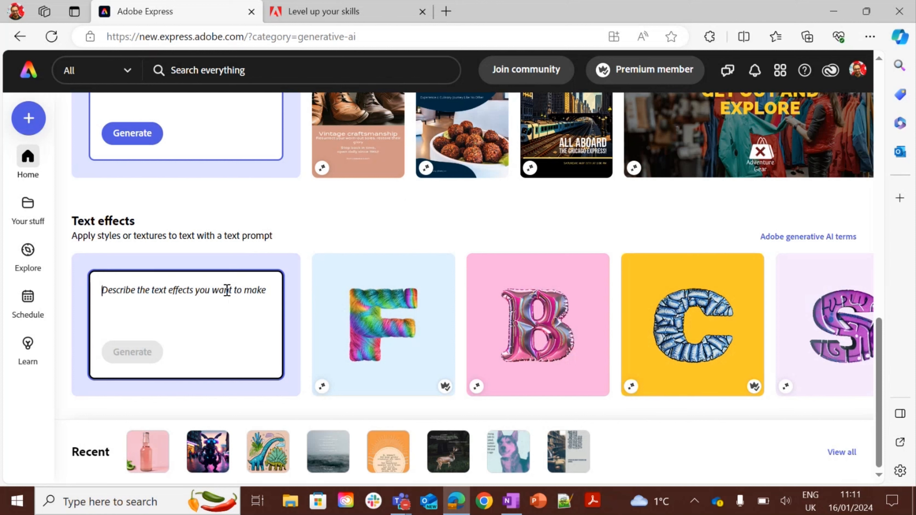
type("molten gold")
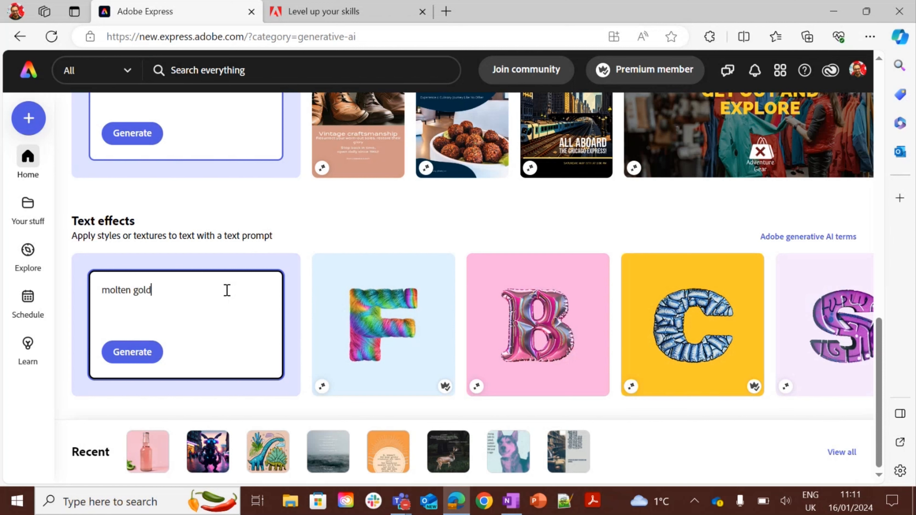
left_click(128, 355)
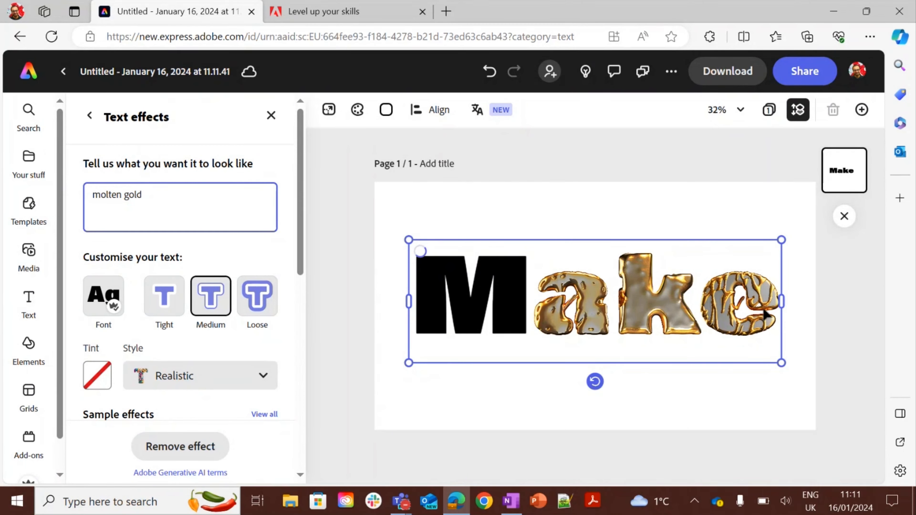
Replace the effect text with "goldsmiths" and resize its text box so the word fits on one line.
double_click(775, 306)
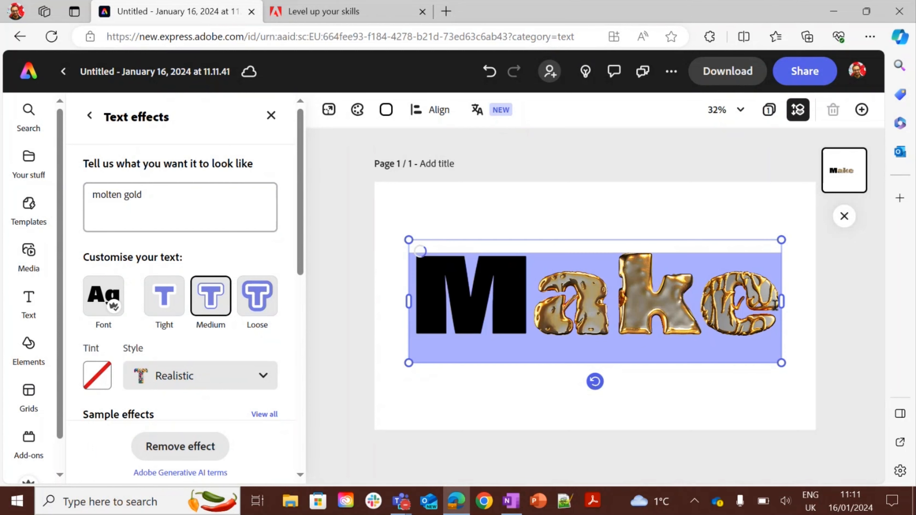
left_click(775, 306)
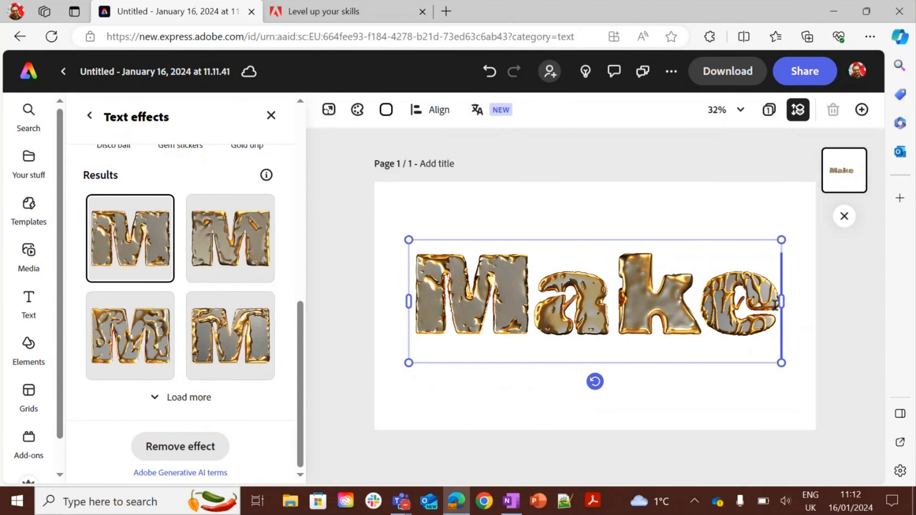
double_click(775, 305)
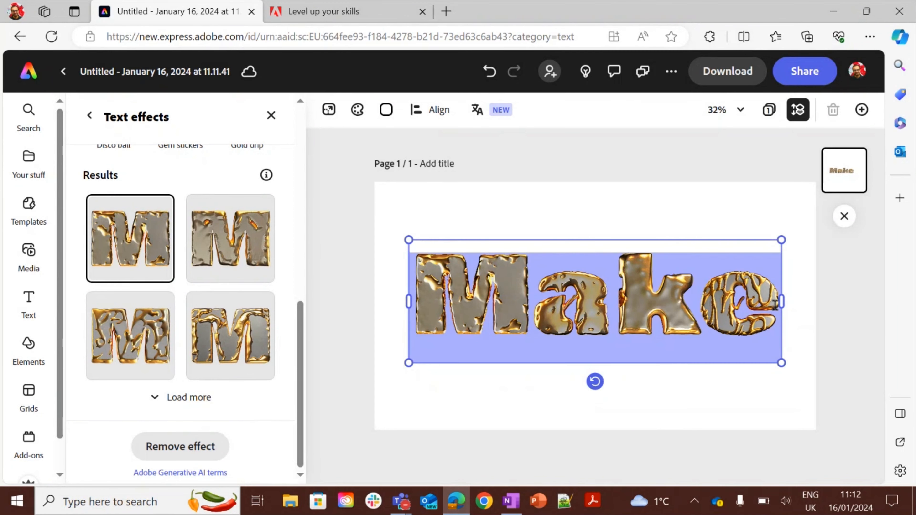
type("goldsmiths")
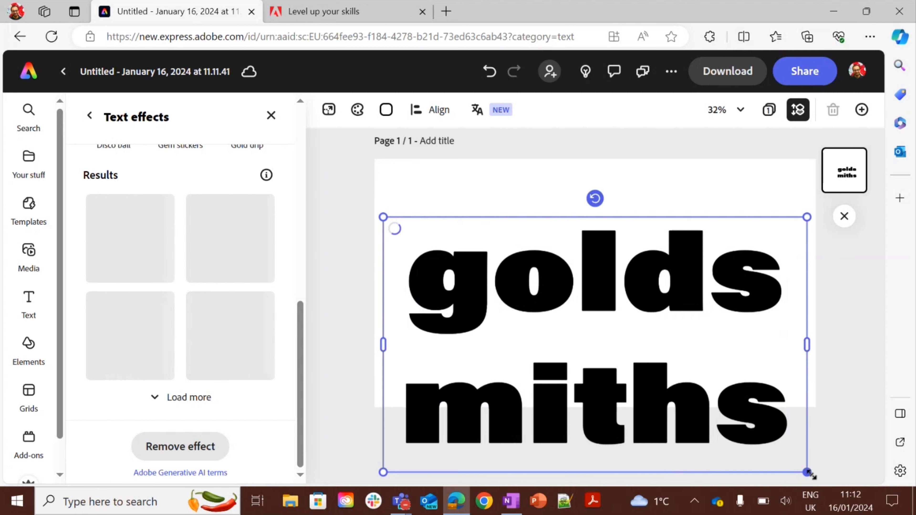
left_click_drag(808, 473, 647, 347)
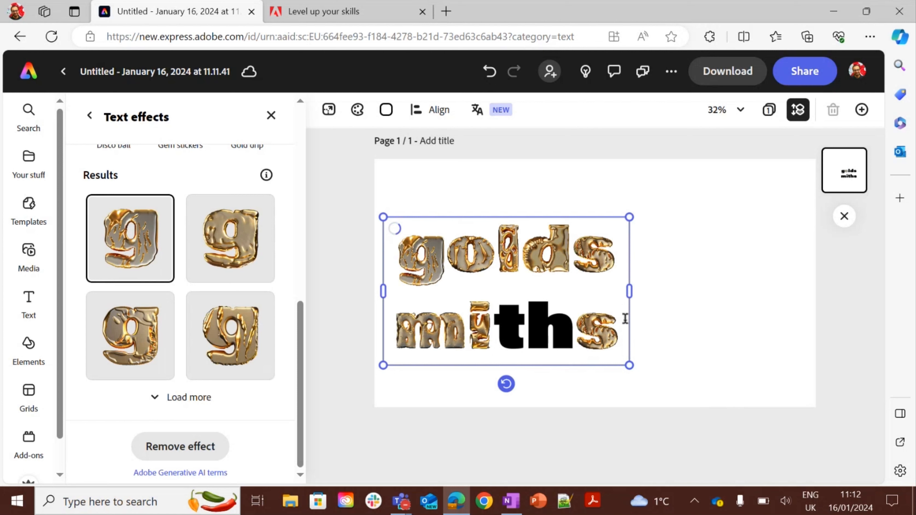
left_click_drag(630, 317, 804, 311)
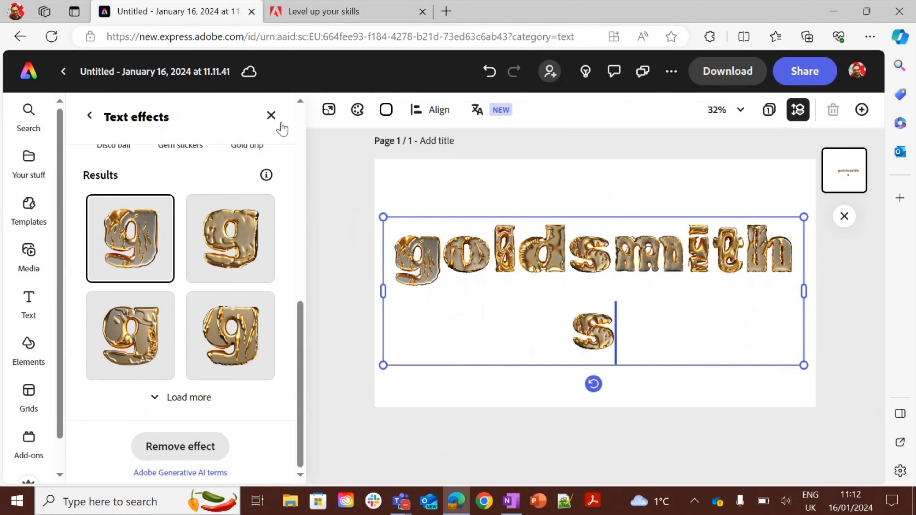
Rename the document as goldsmithstext.
left_click(179, 74)
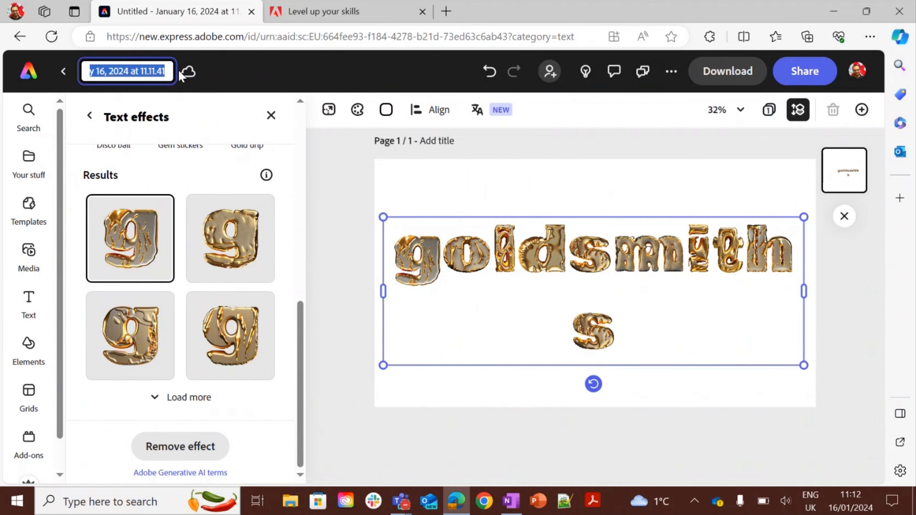
type("goldsmiths")
key("BackSpace")
key("BackSpace")
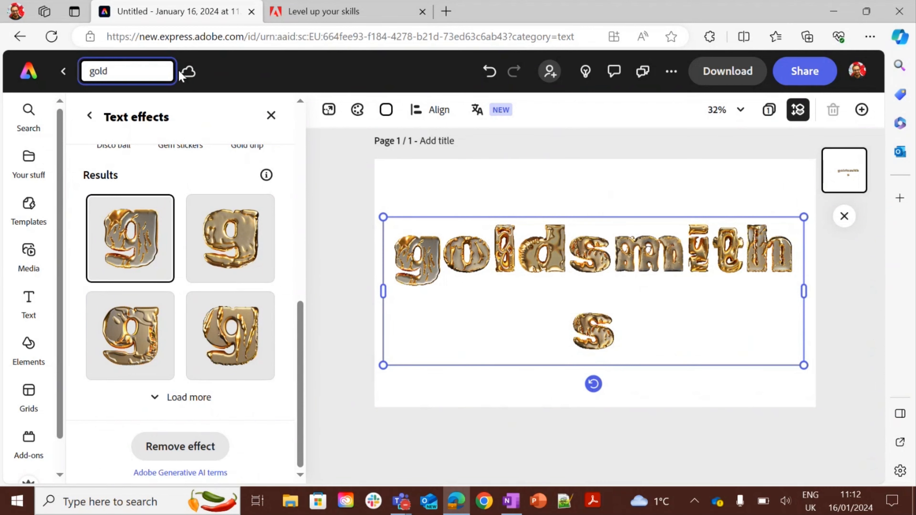
type("smithstext")
key("Return")
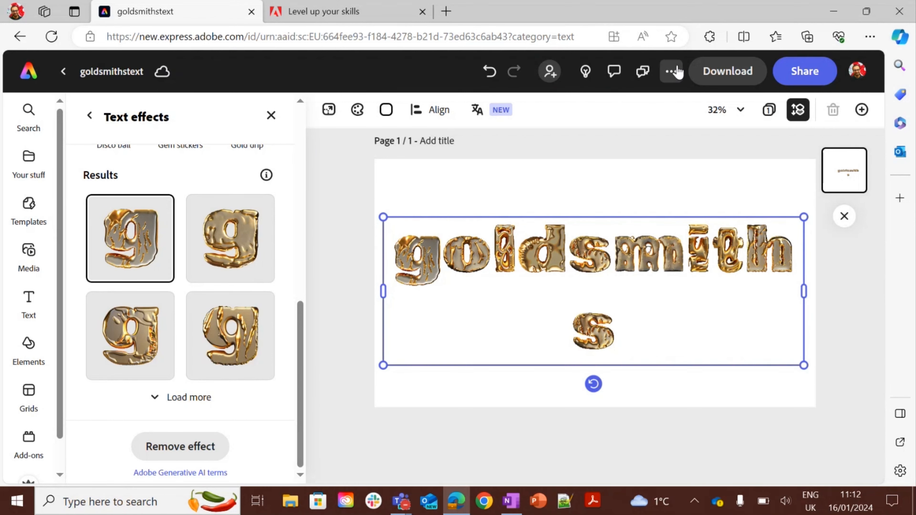
Review the saved files in Your stuff, then return to the home page.
left_click(22, 81)
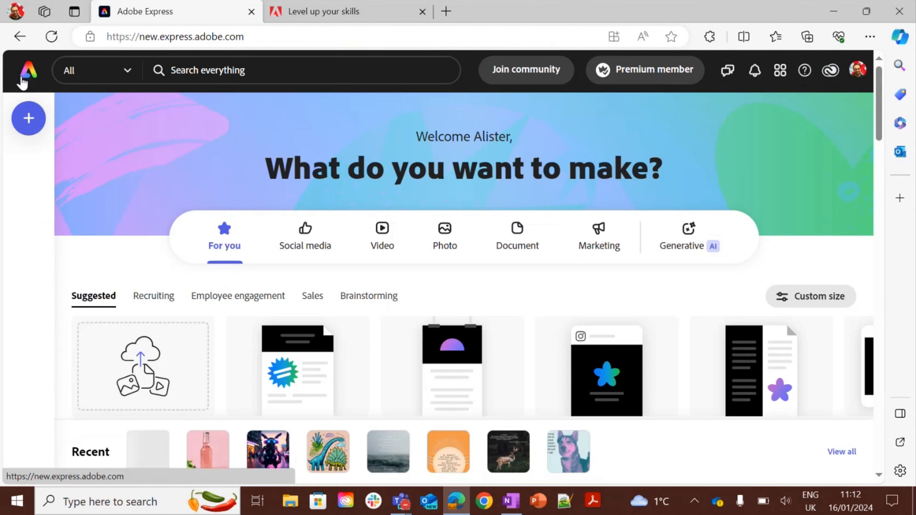
left_click(29, 206)
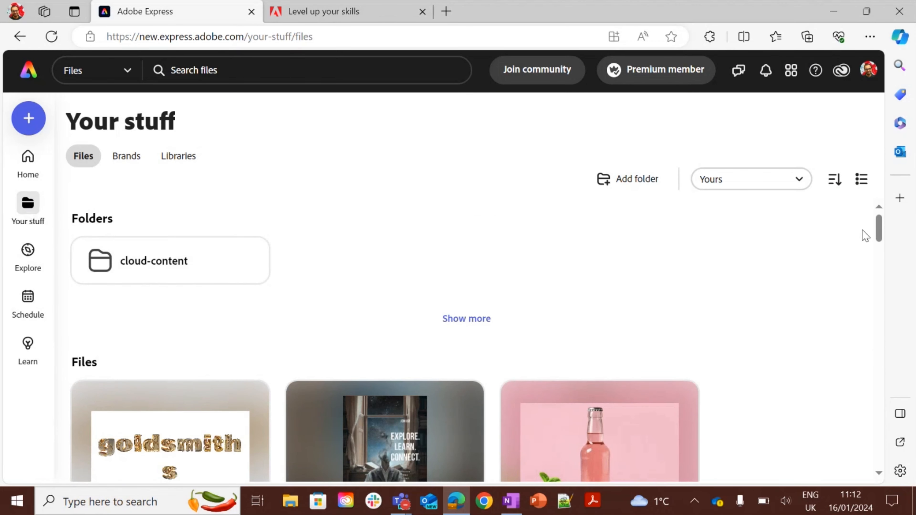
mouse_move(875, 227)
left_mouse_down()
mouse_move(884, 250)
mouse_move(884, 240)
left_mouse_up()
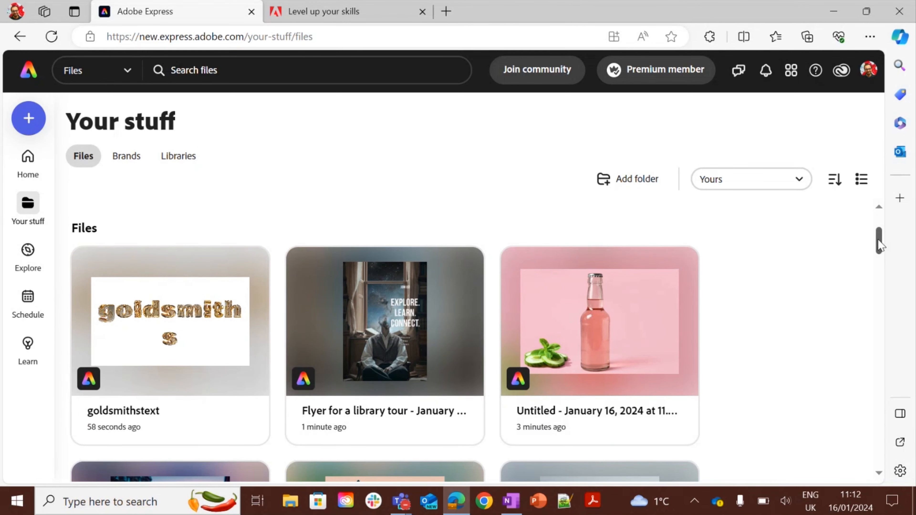
scroll(876, 238, "down", 2)
scroll(877, 229, "up", 5)
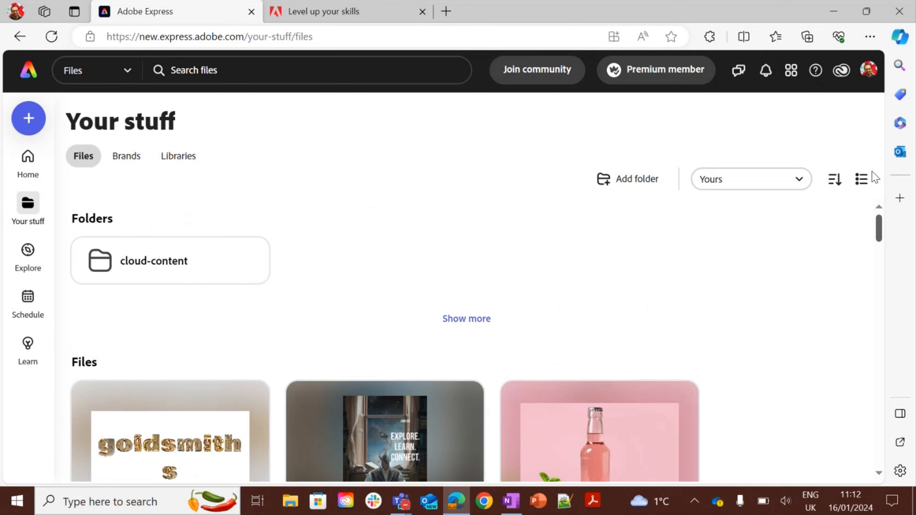
left_click(29, 179)
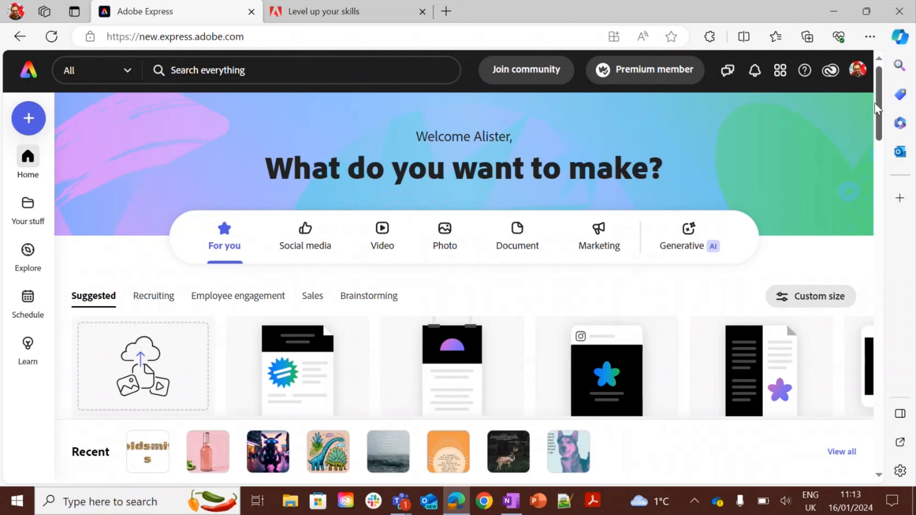
Start a new Instagram square post from the photo PXL_20230613_200111221 in the Express Demo folder.
left_click_drag(875, 103, 877, 114)
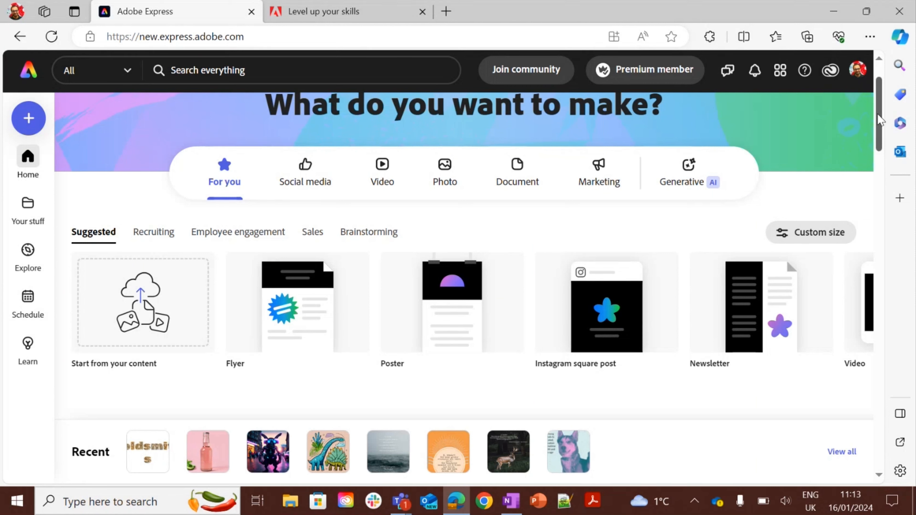
left_click(446, 167)
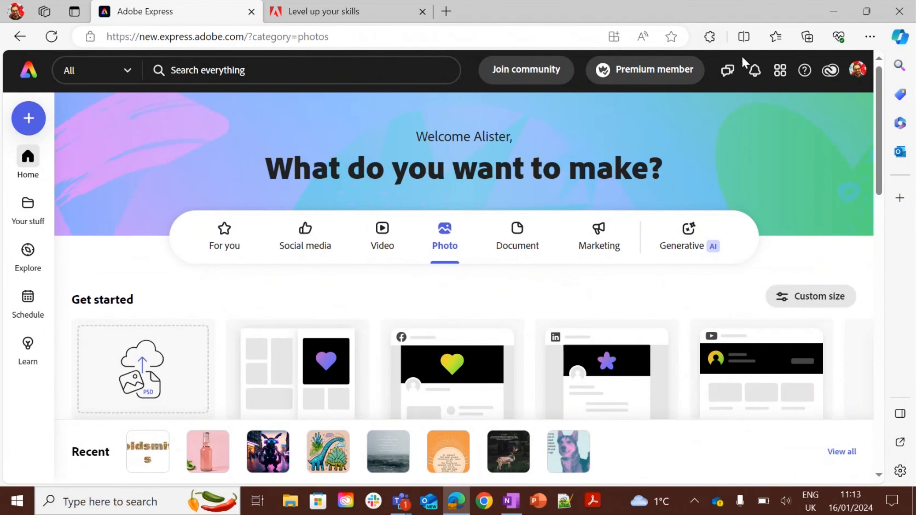
left_click_drag(880, 133, 888, 173)
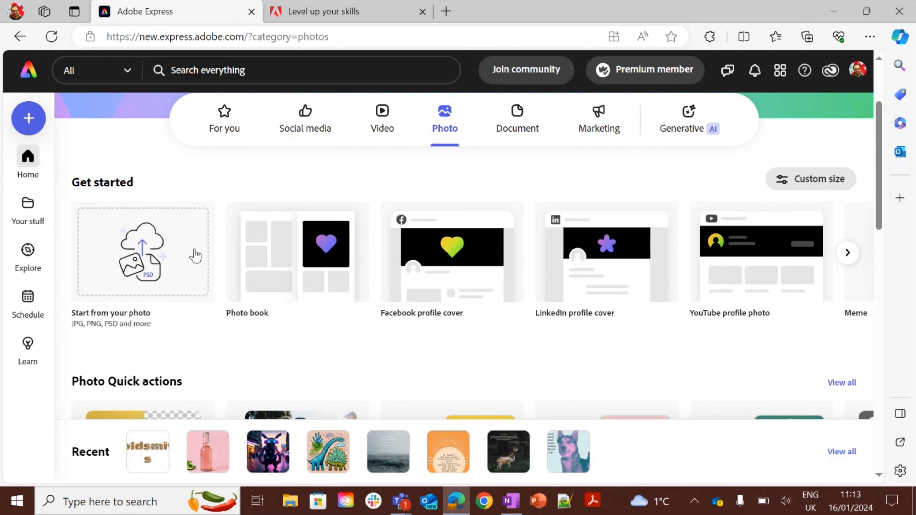
left_click(135, 249)
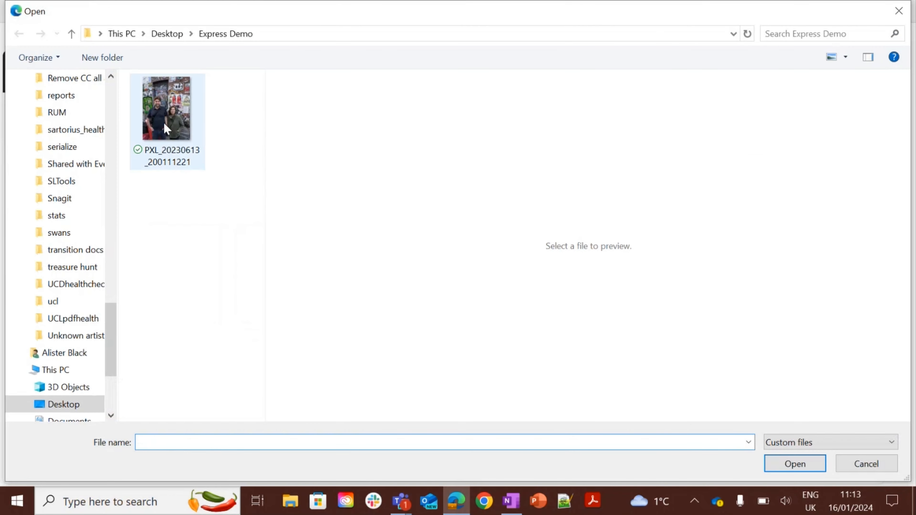
left_click(164, 124)
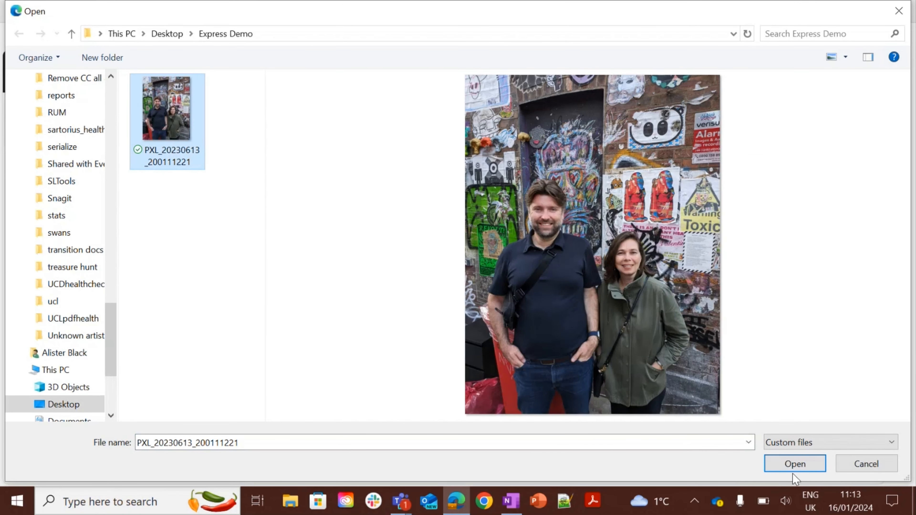
left_click(794, 467)
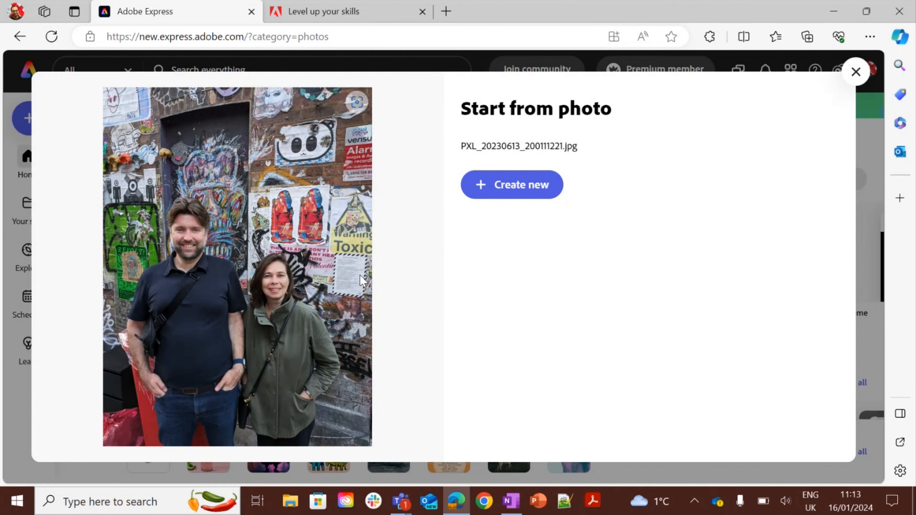
left_click(514, 194)
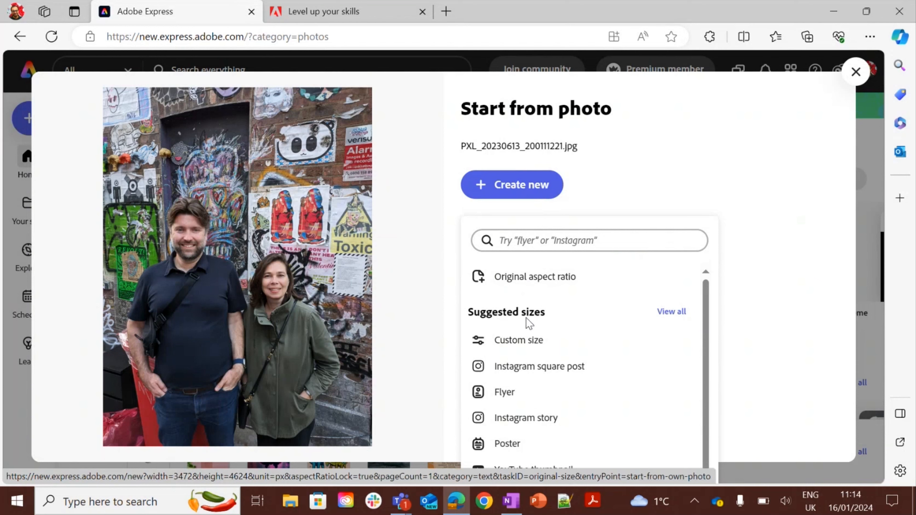
left_click(527, 367)
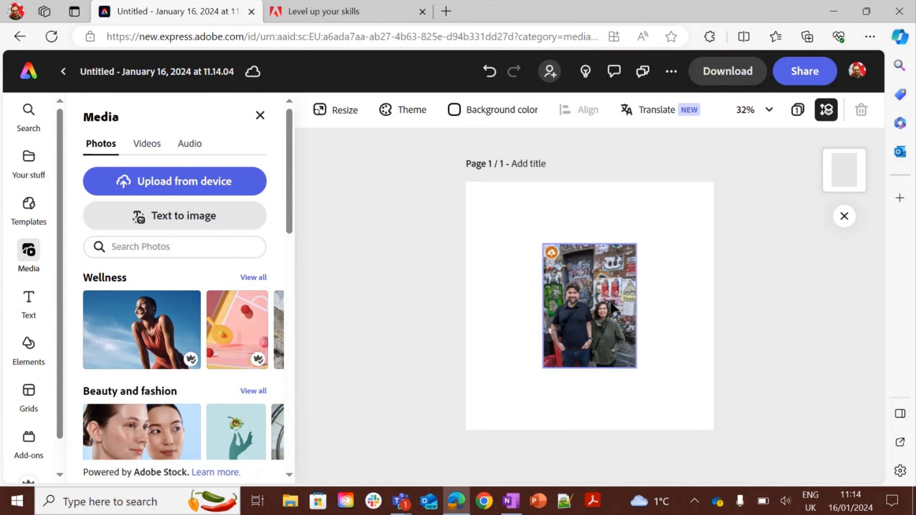
Select the photo and enlarge it to fill most of the square page.
left_click(613, 307)
left_click_drag(642, 244, 696, 194)
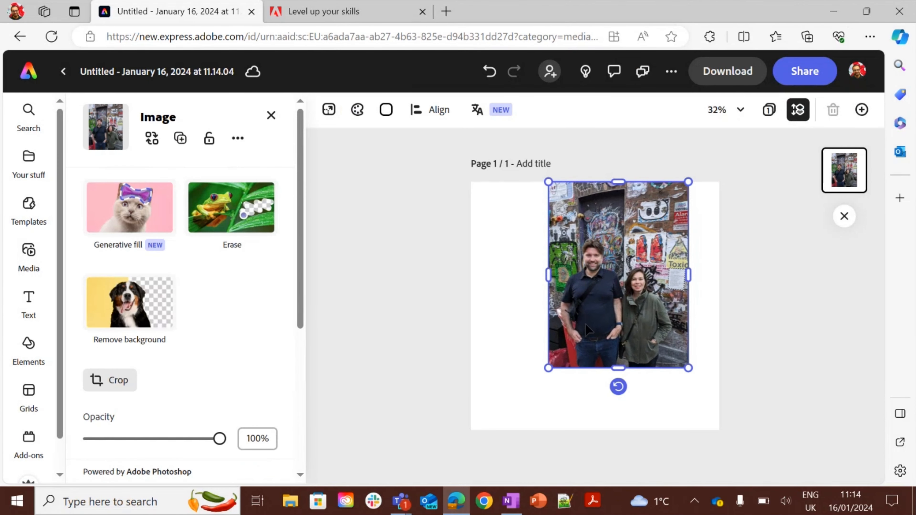
left_click_drag(546, 370, 494, 433)
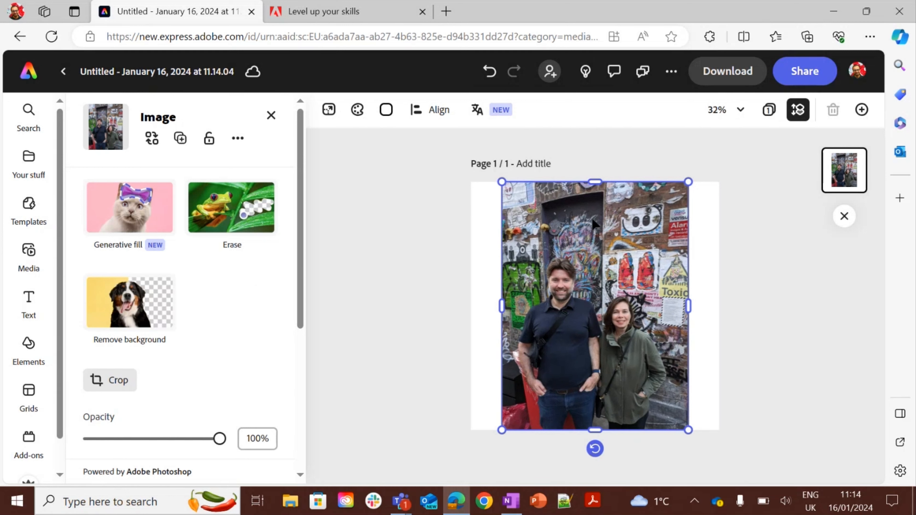
Remove the photo's background and enlarge the cut-out people to fill the page.
left_click(111, 313)
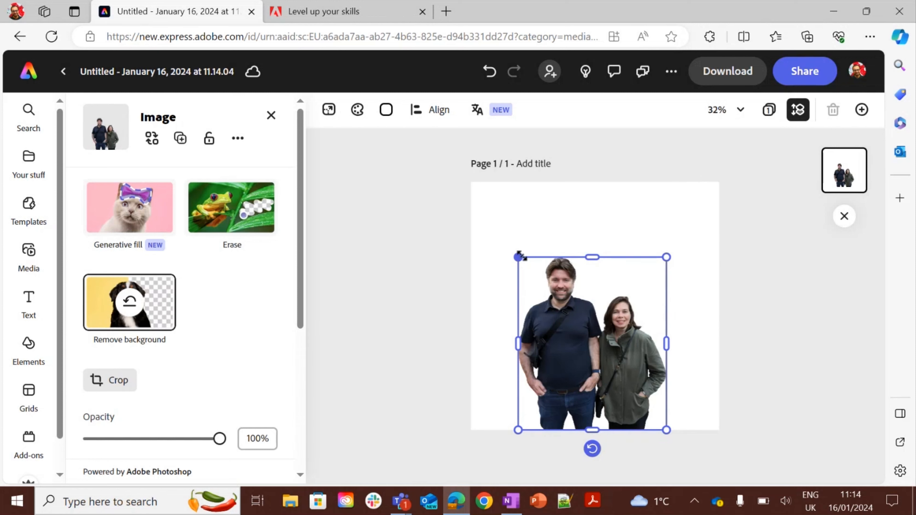
left_click_drag(520, 256, 493, 228)
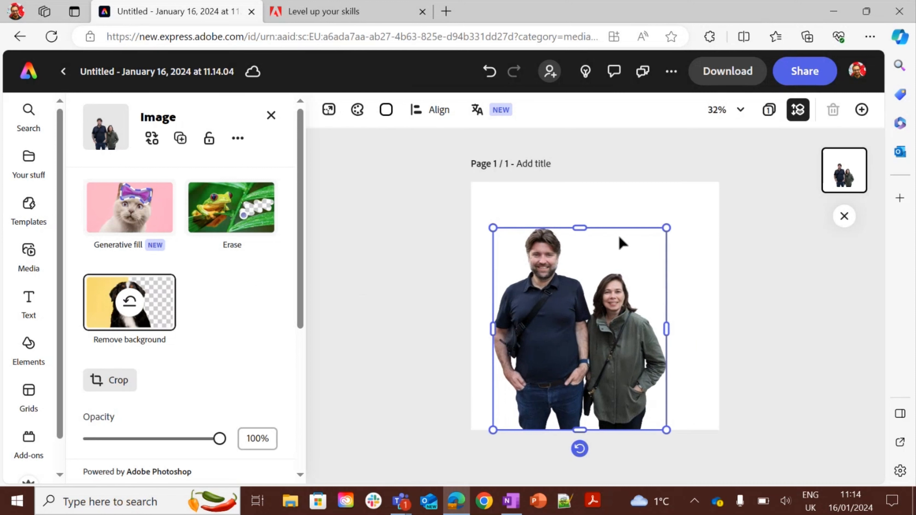
left_click_drag(666, 227, 696, 194)
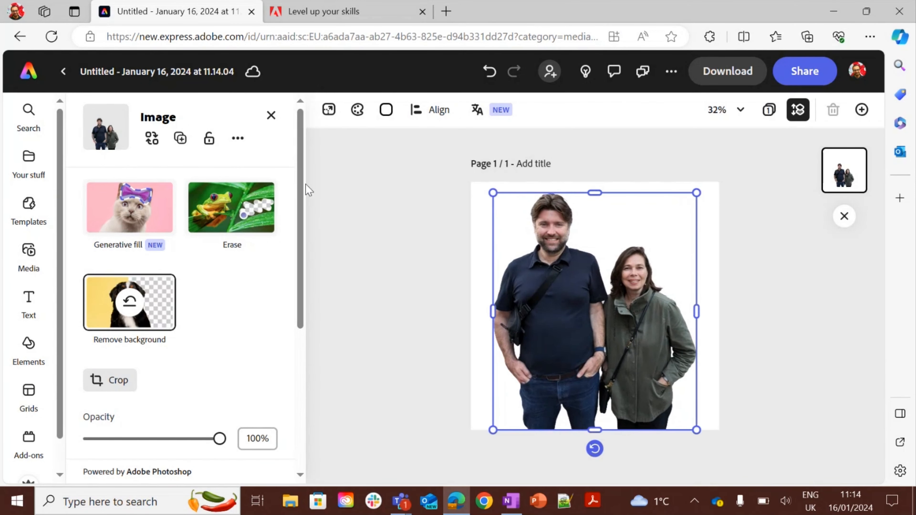
Apply a blue-yellow Duotone effect to the cut-out photo and shrink it toward the page's lower-right corner.
left_click_drag(305, 186, 311, 334)
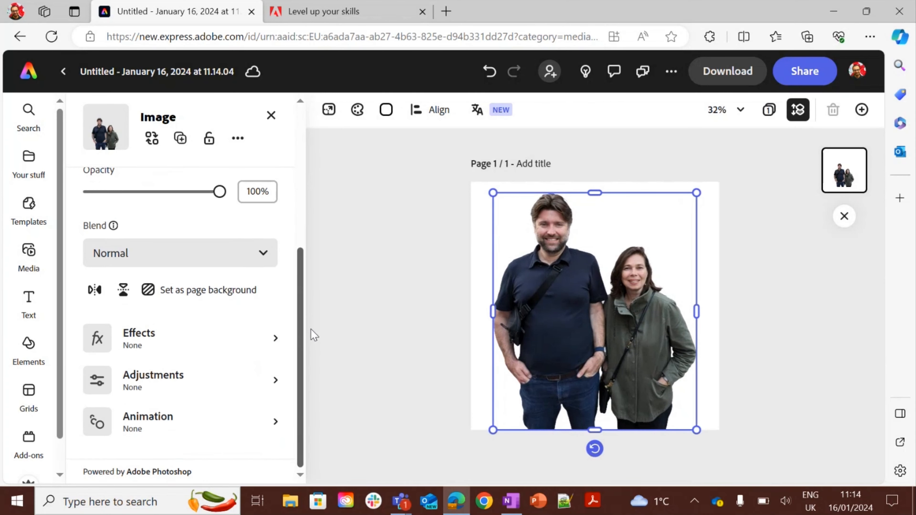
left_click(183, 347)
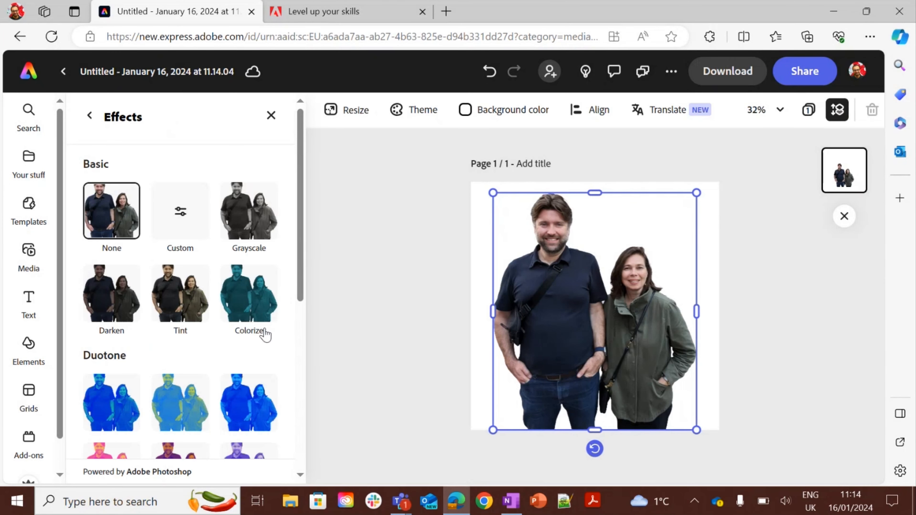
left_click(195, 401)
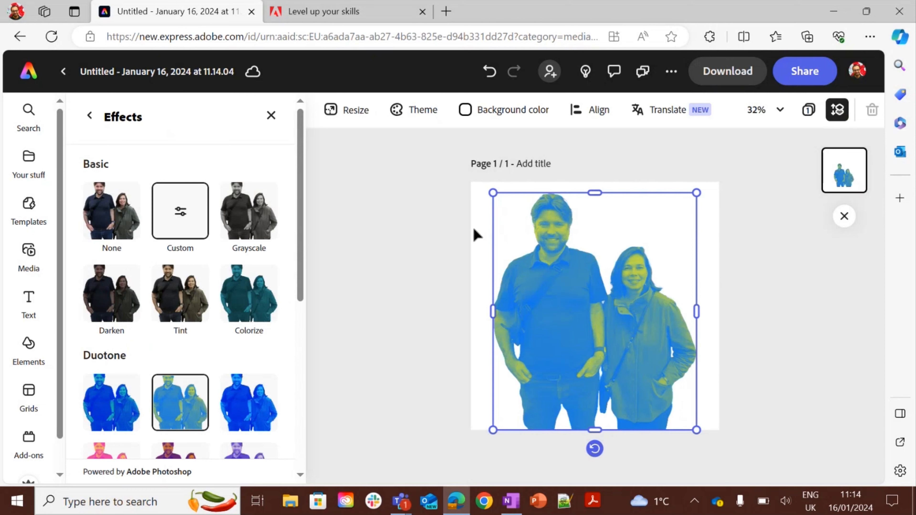
left_click_drag(494, 192, 532, 256)
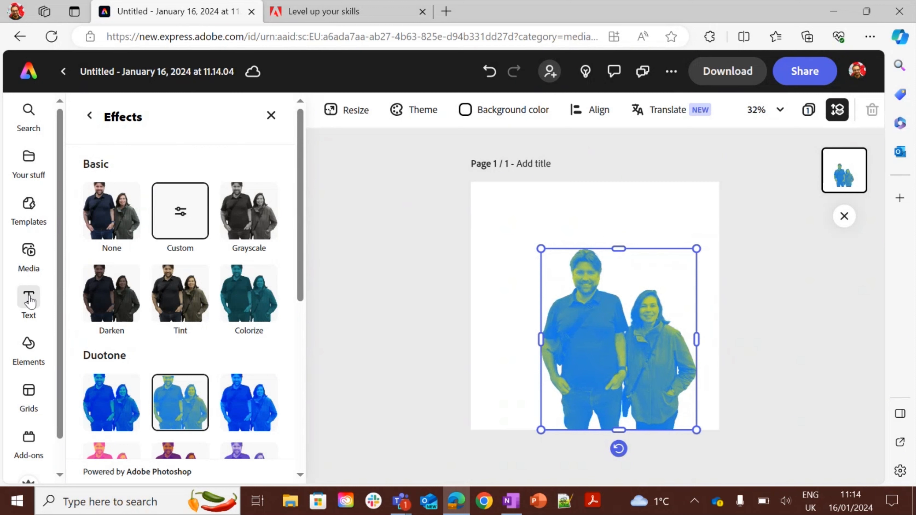
Set the page background color to the light blue recommended swatch.
left_click(480, 122)
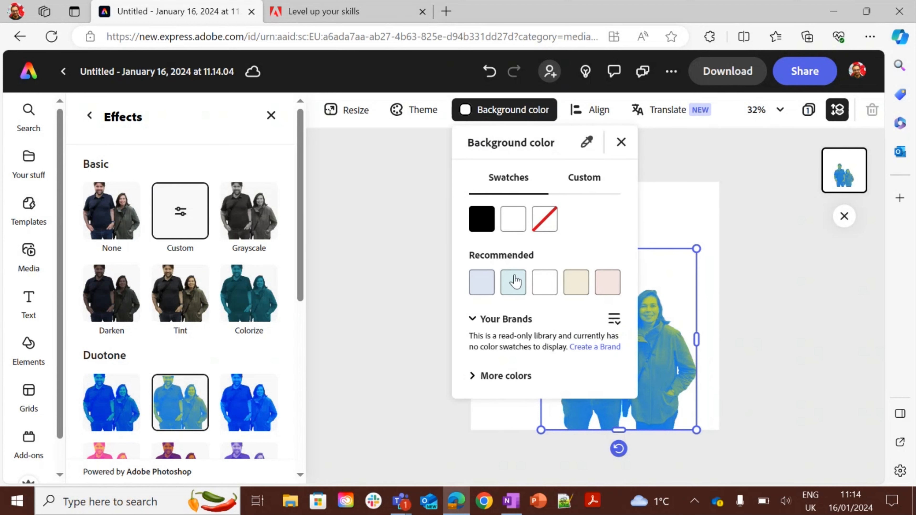
left_click(515, 285)
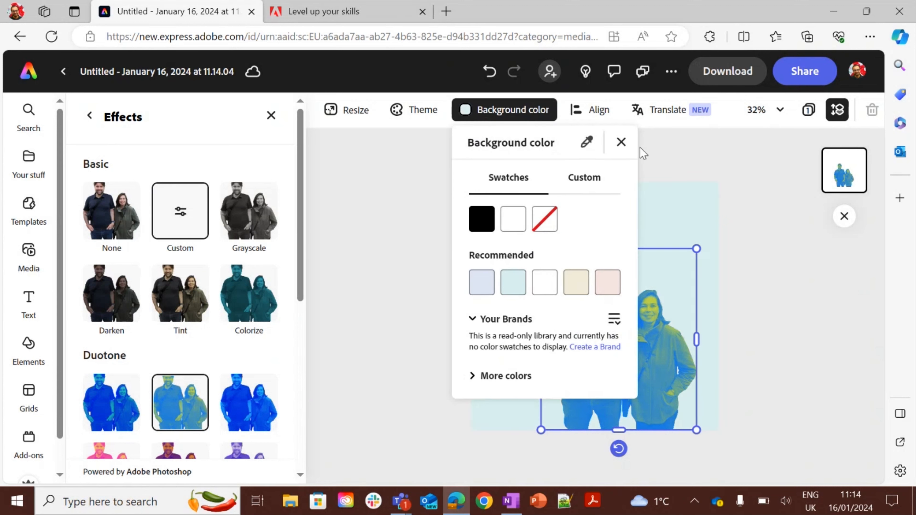
left_click(621, 142)
left_click(418, 218)
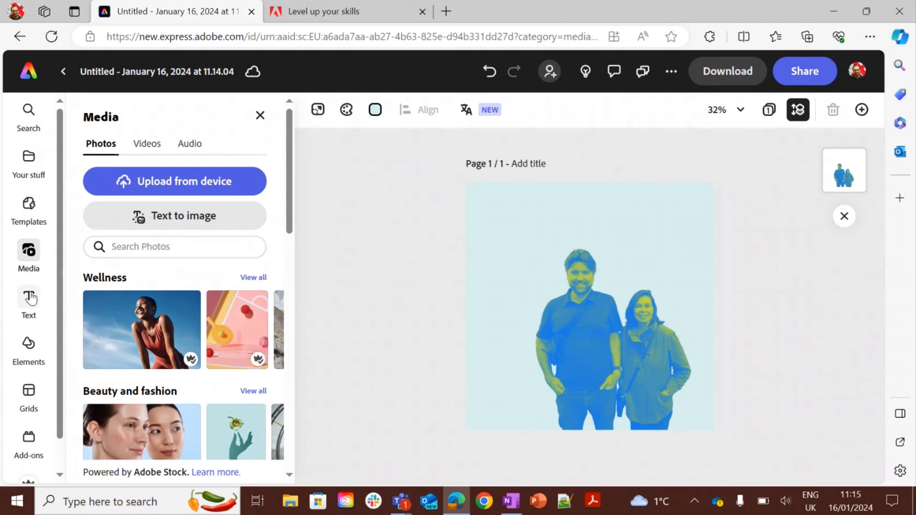
Add a text box and replace its placeholder with "Listen to our movie podcast".
left_click(28, 301)
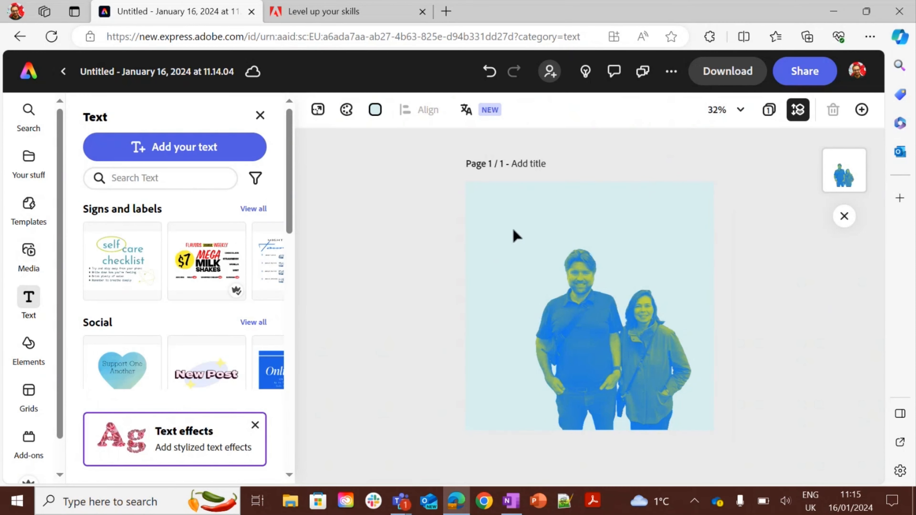
left_click(184, 149)
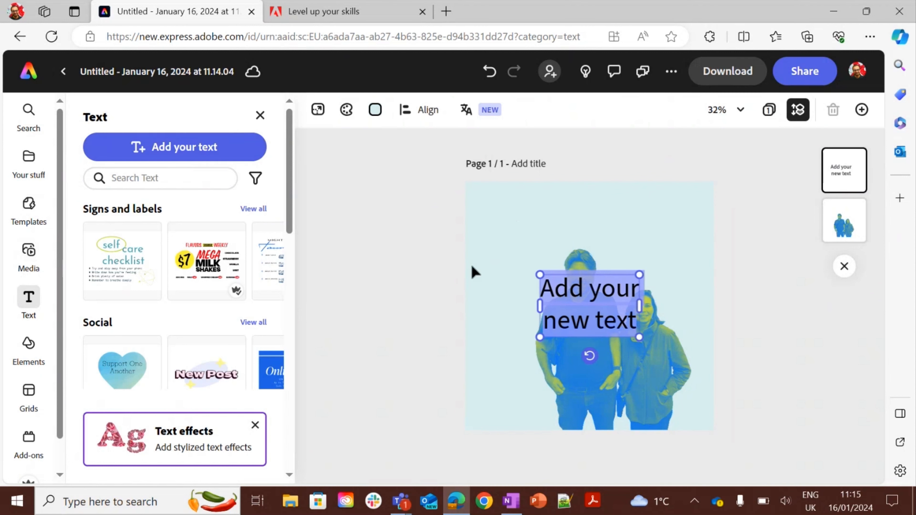
double_click(562, 298)
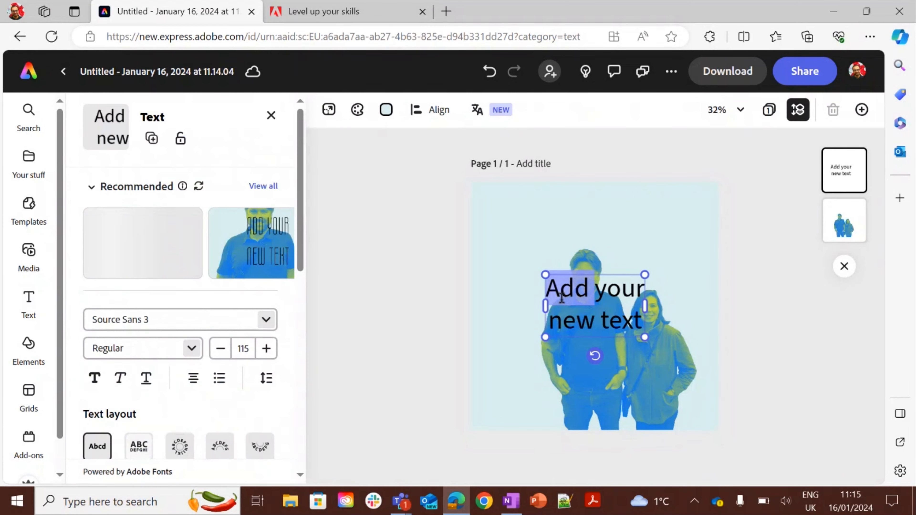
triple_click(562, 298)
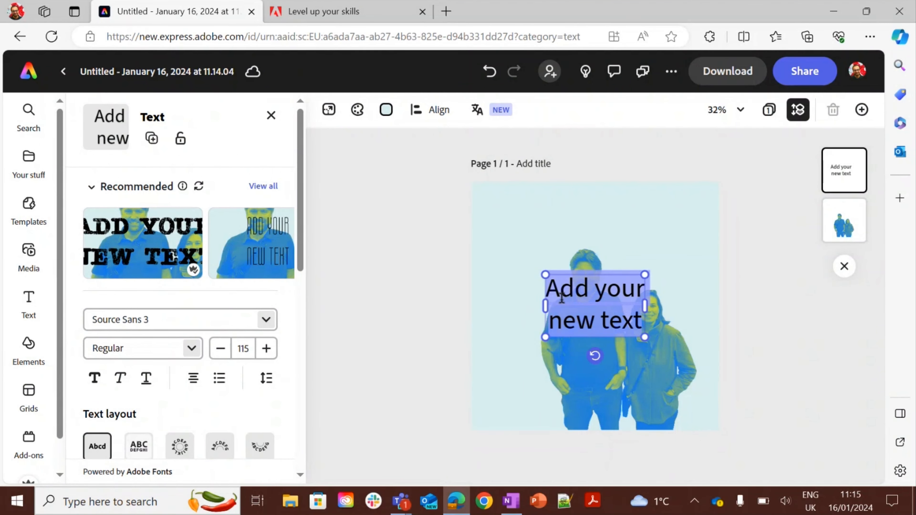
type("Listen")
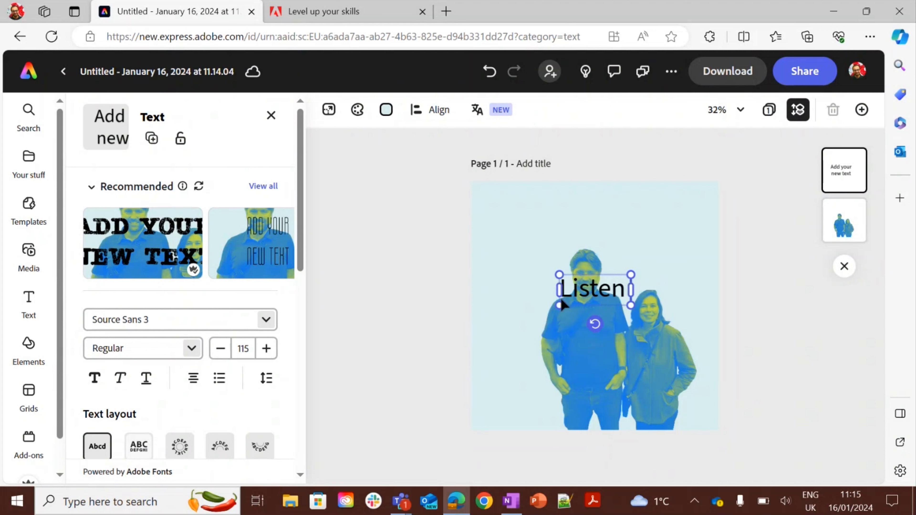
type(" to our")
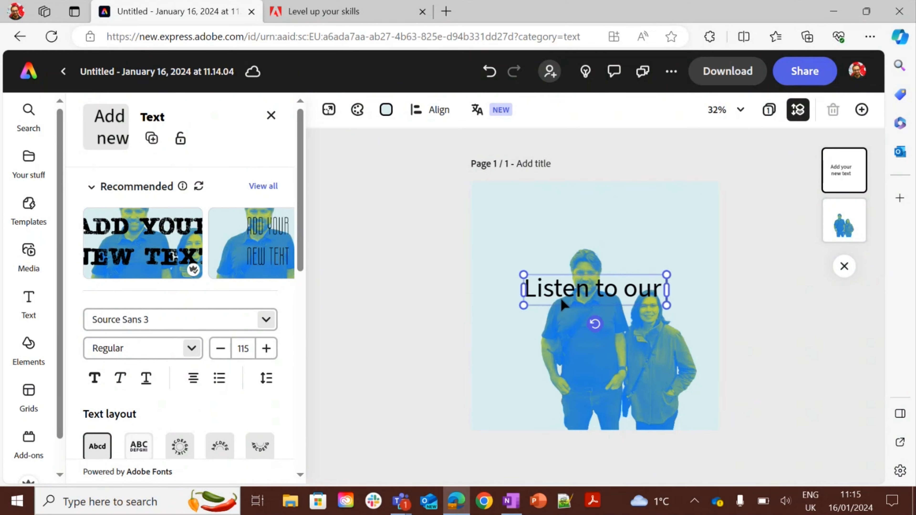
type(" movie")
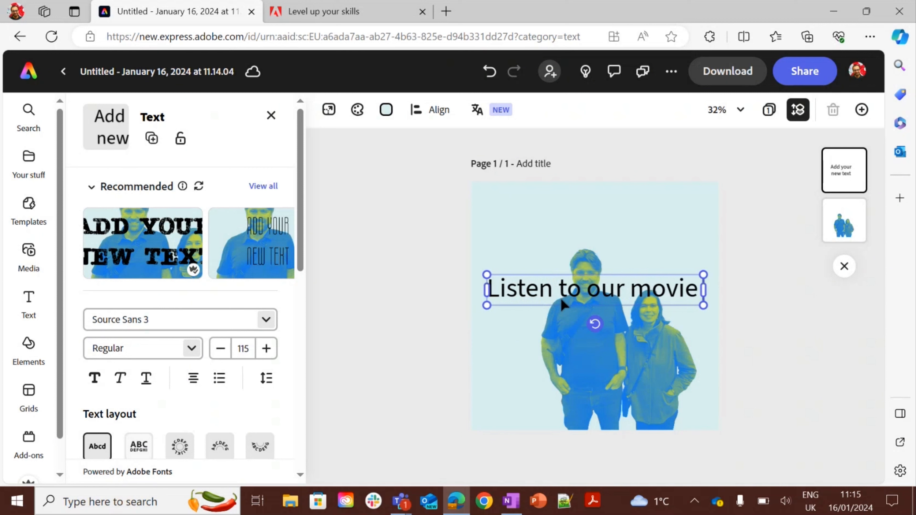
type(" podcast")
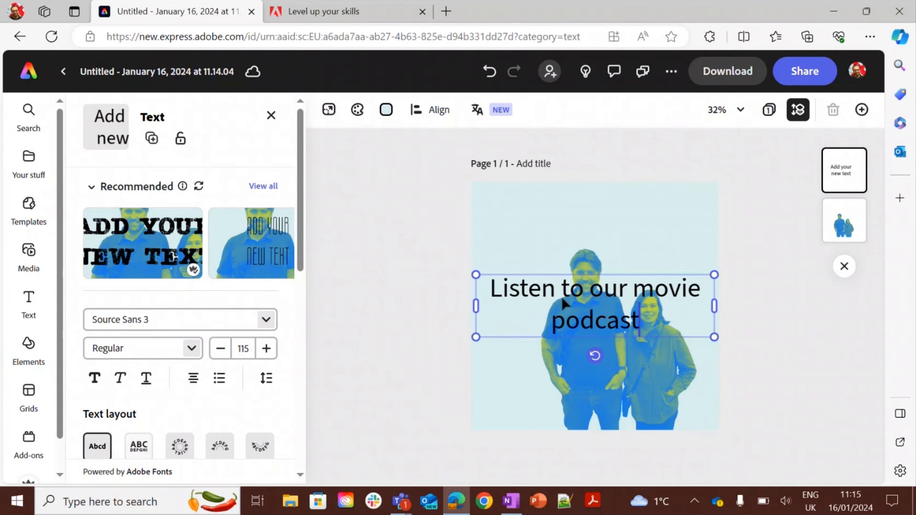
Move the text above the people and give it the Arch text layout, adjusting the curve.
left_click_drag(561, 296, 561, 221)
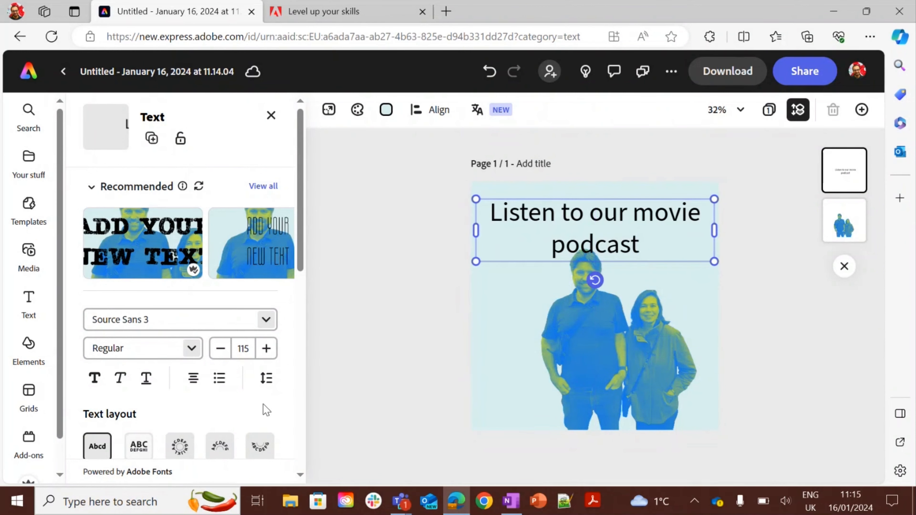
left_click(219, 449)
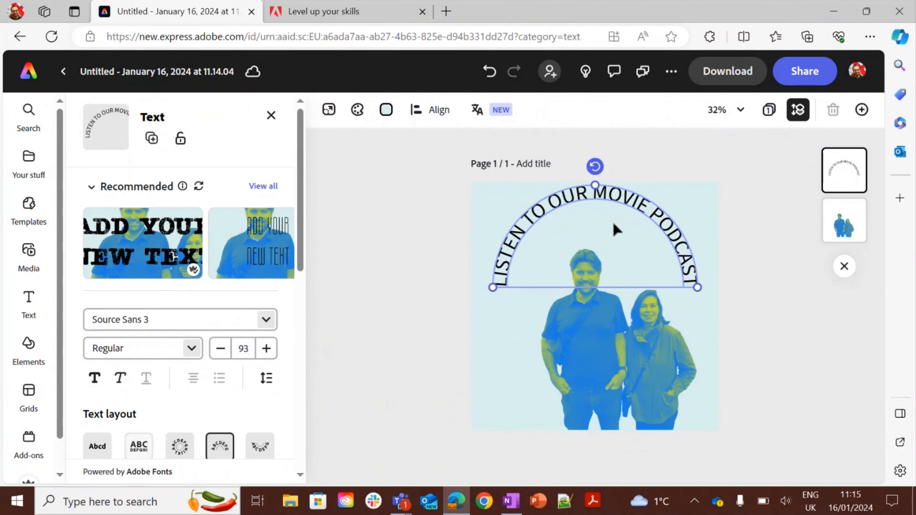
left_click_drag(609, 187, 626, 227)
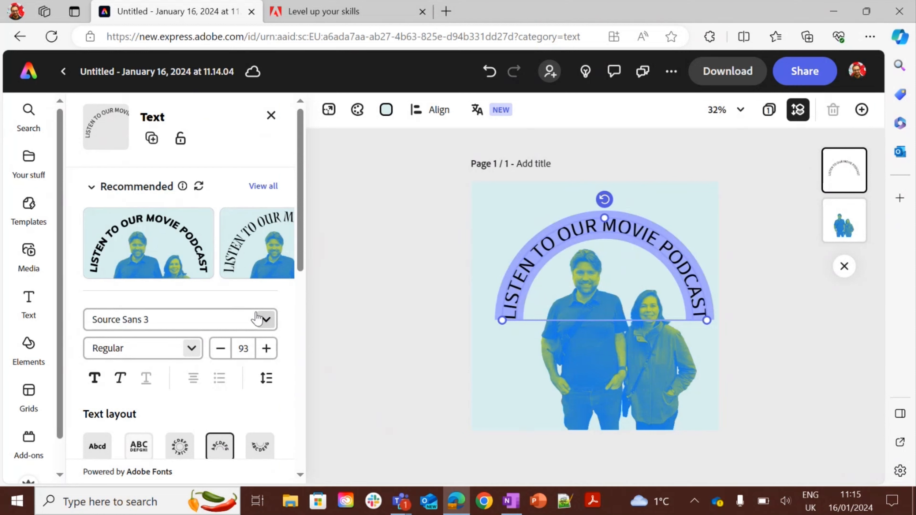
Change the heading's font to Amaranth.
left_click(266, 322)
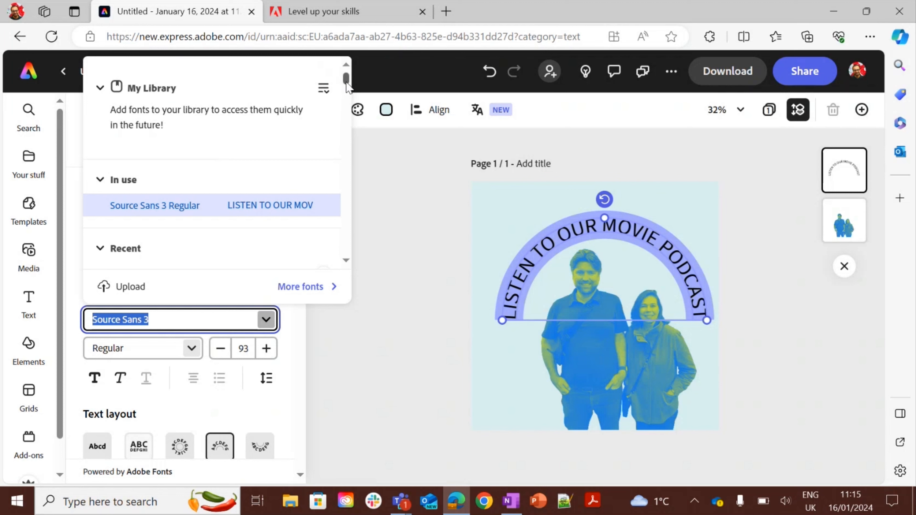
left_click_drag(346, 83, 347, 89)
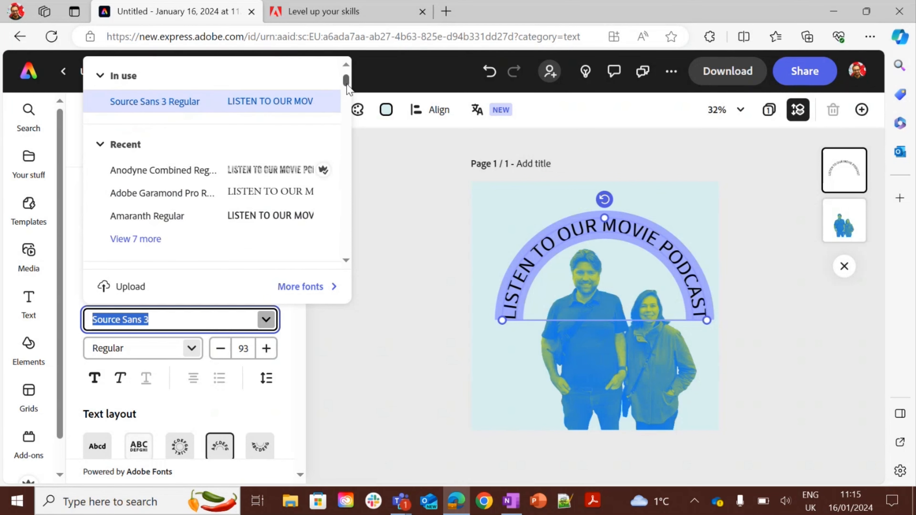
left_click(267, 216)
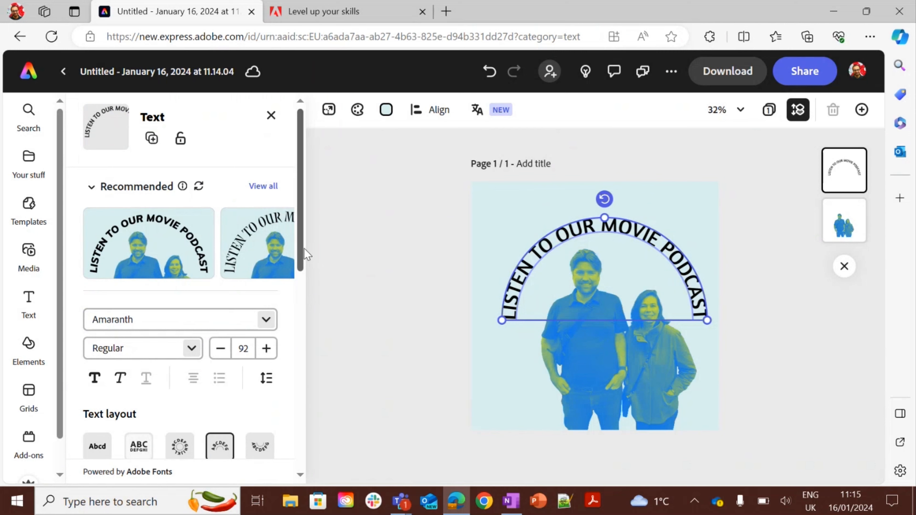
Set the heading's fill color to bright red using the custom color picker.
left_click_drag(304, 249, 306, 312)
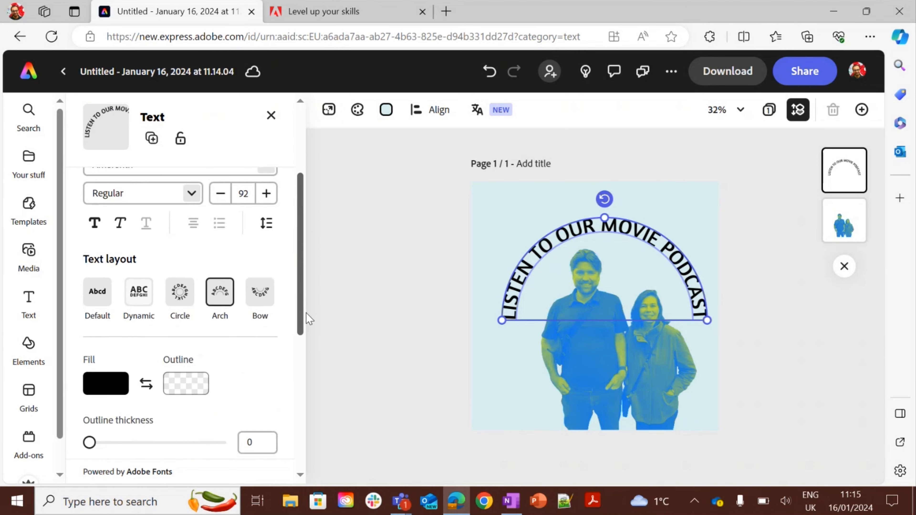
left_click(114, 387)
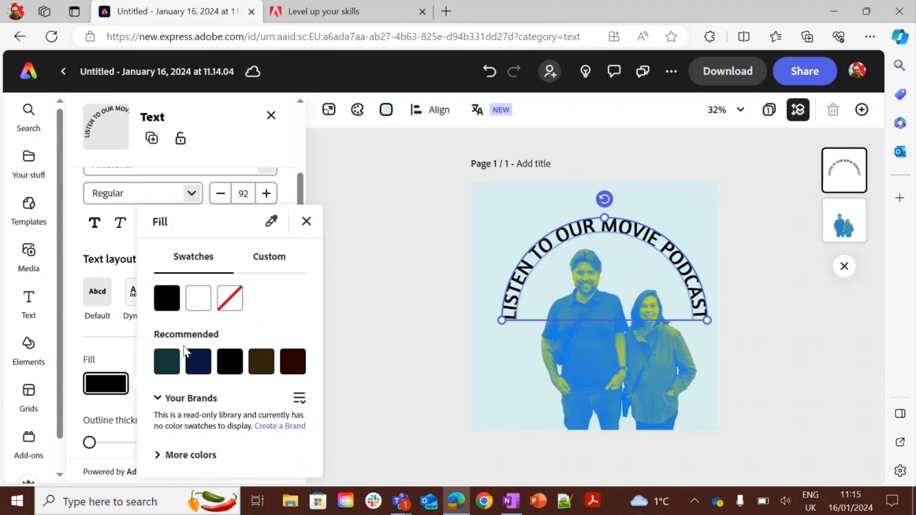
left_click(275, 256)
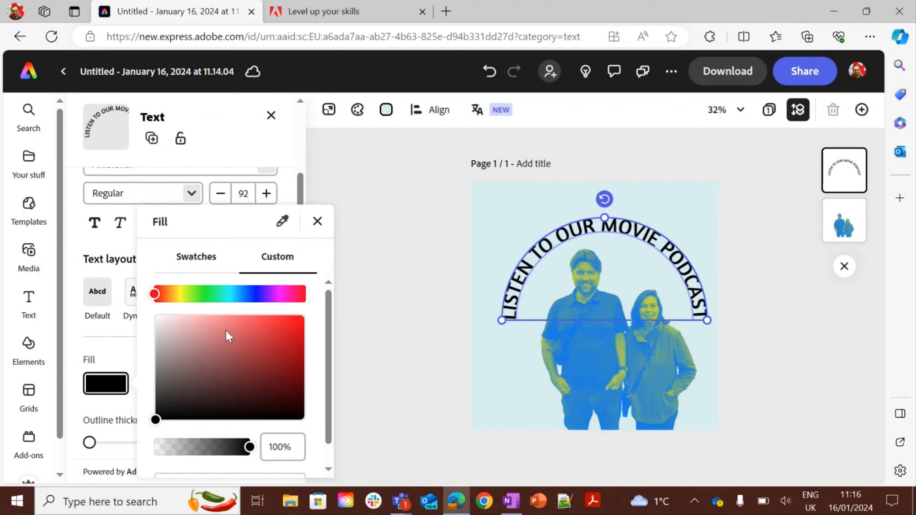
left_click(295, 320)
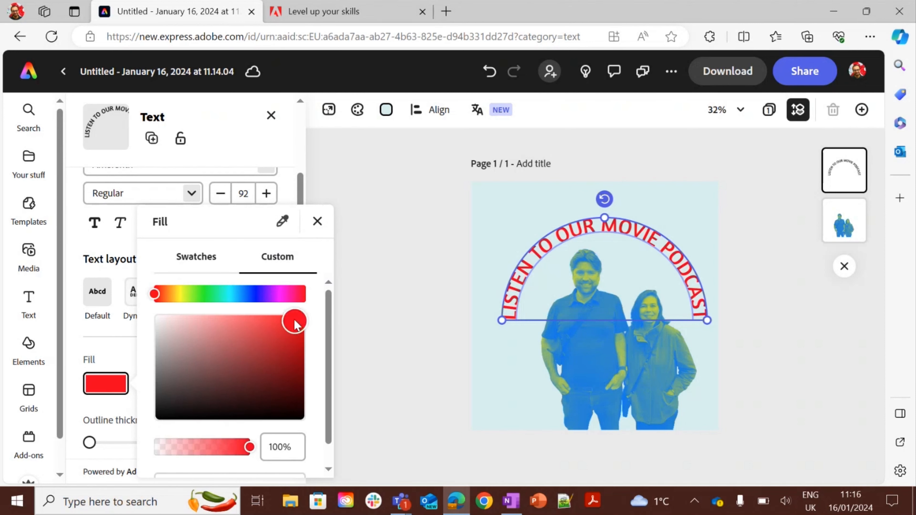
left_click(316, 220)
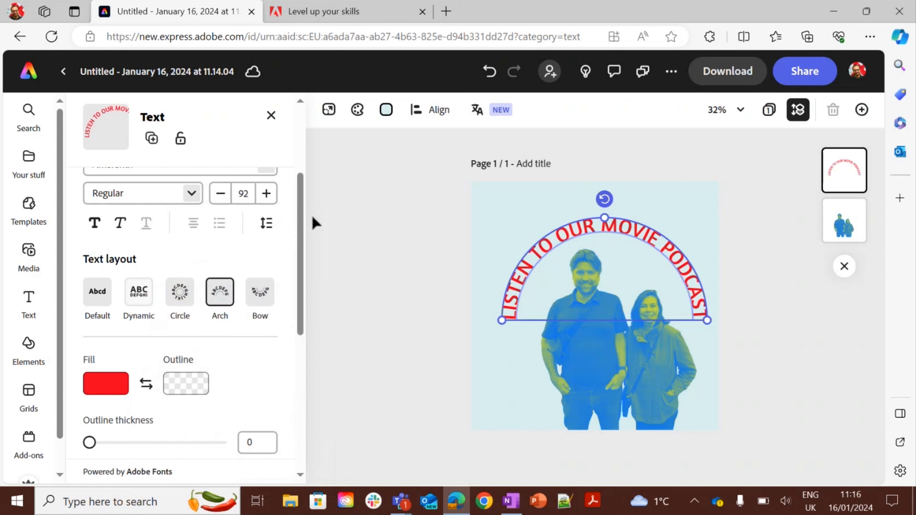
left_click(180, 380)
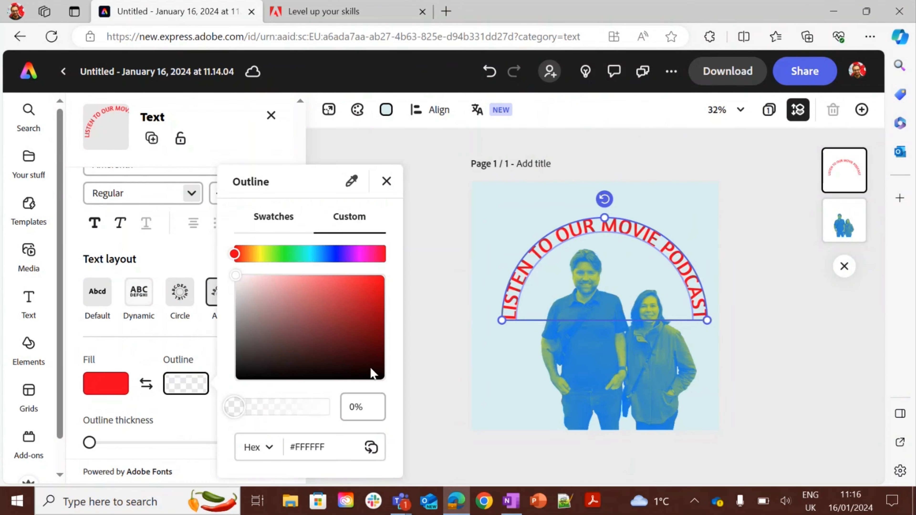
left_click(386, 180)
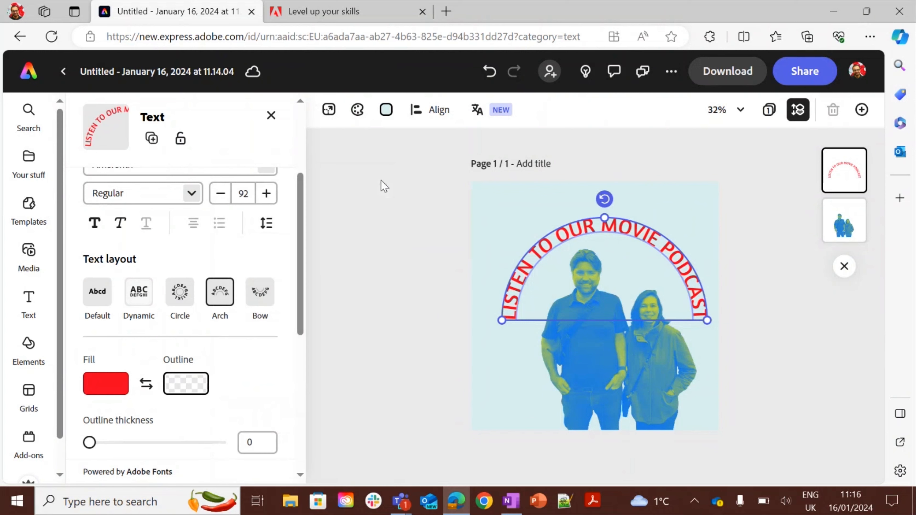
Deselect the heading and search the Elements icons for "movies".
left_click(490, 233)
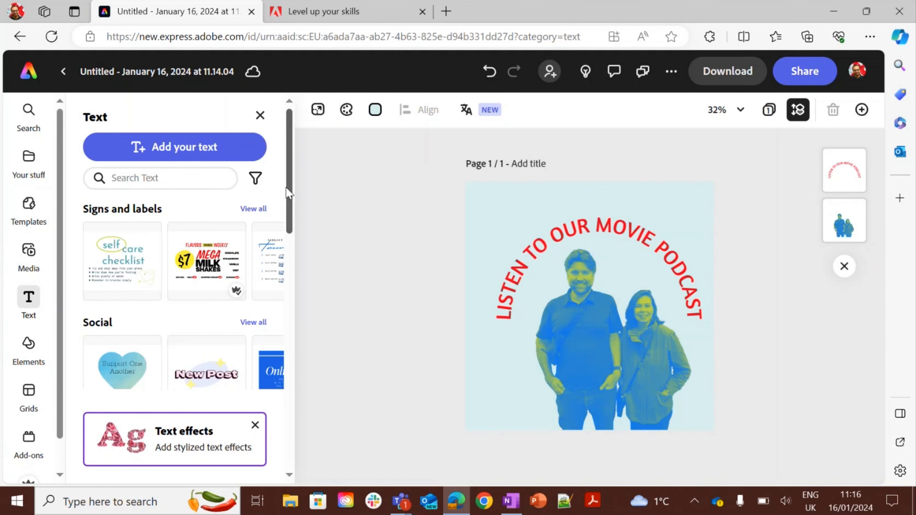
scroll(293, 198, "down", 1)
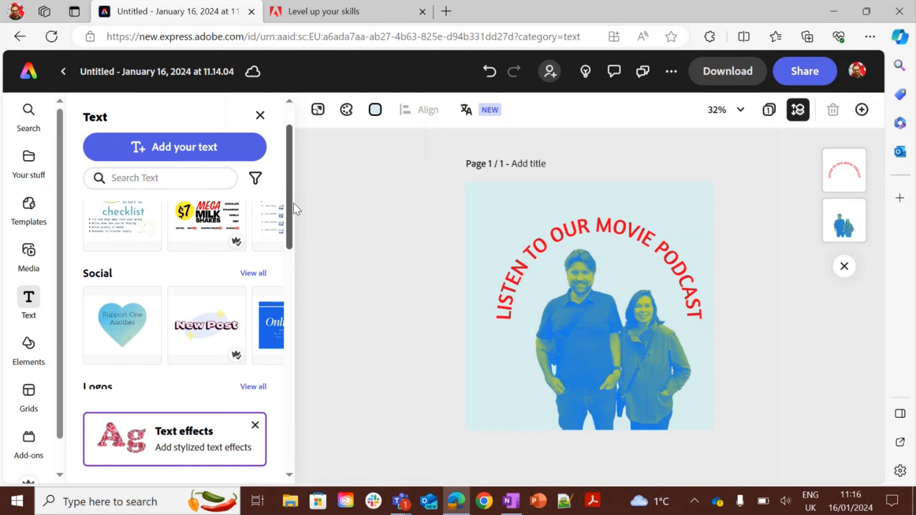
left_click(29, 358)
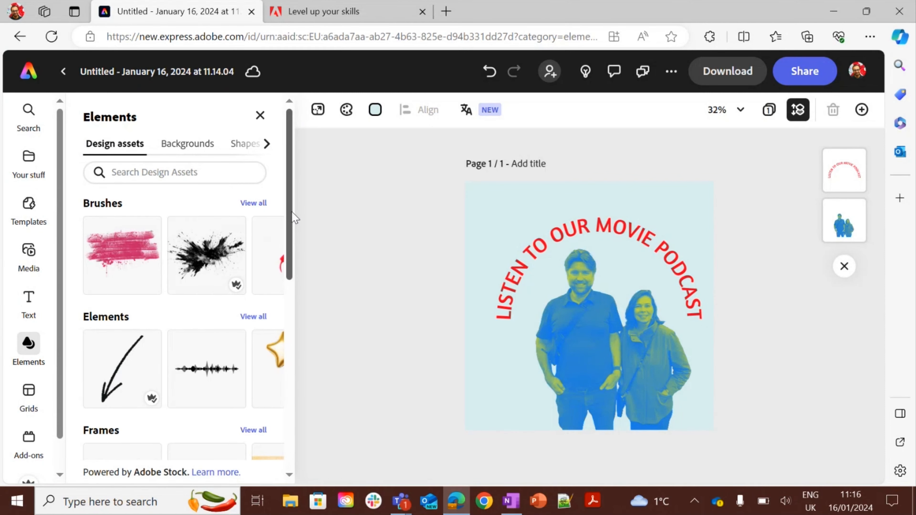
mouse_move(292, 211)
left_mouse_down()
mouse_move(294, 265)
mouse_move(296, 227)
left_mouse_up()
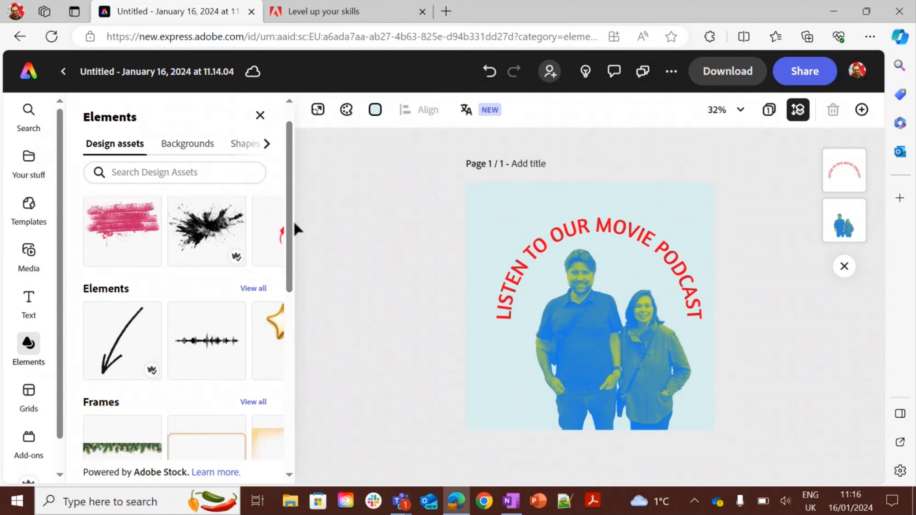
left_click(267, 145)
left_click(249, 152)
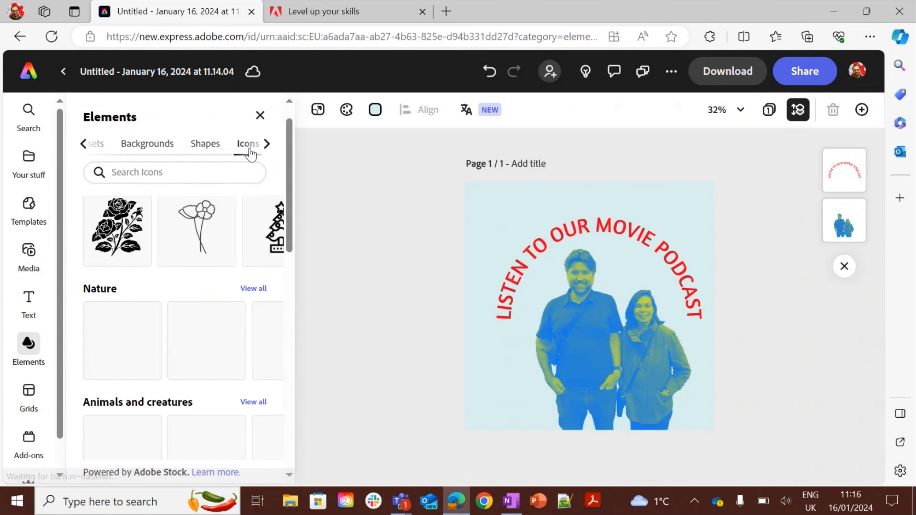
left_click(196, 169)
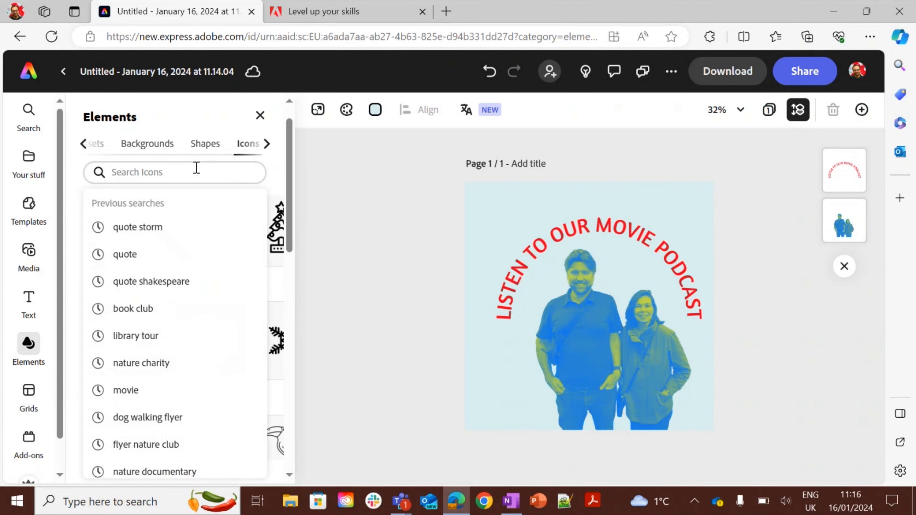
type("movies")
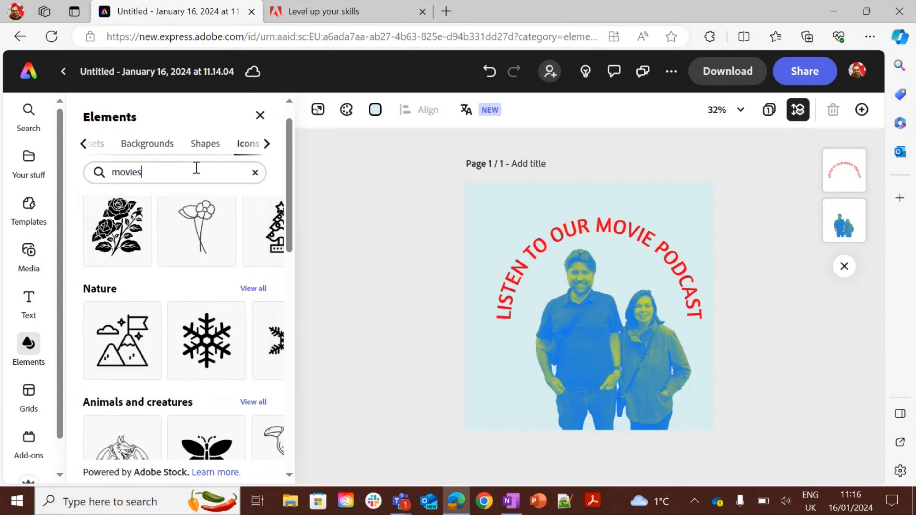
key("Return")
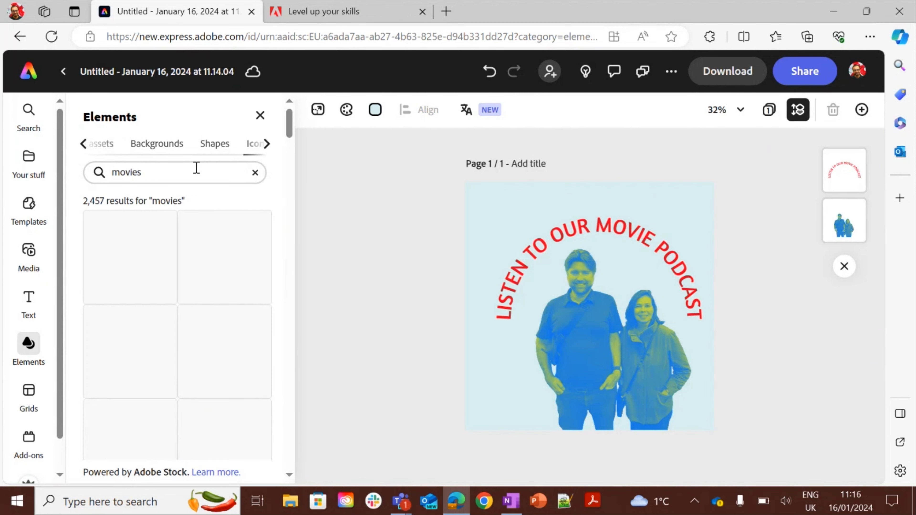
Add the clapperboard icon to the design and move it to the lower left of the people.
left_click(116, 289)
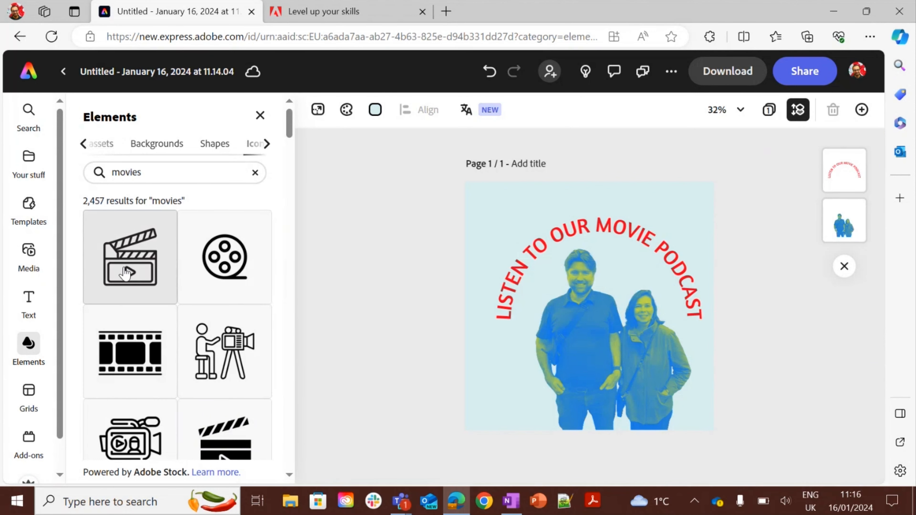
left_click(600, 309)
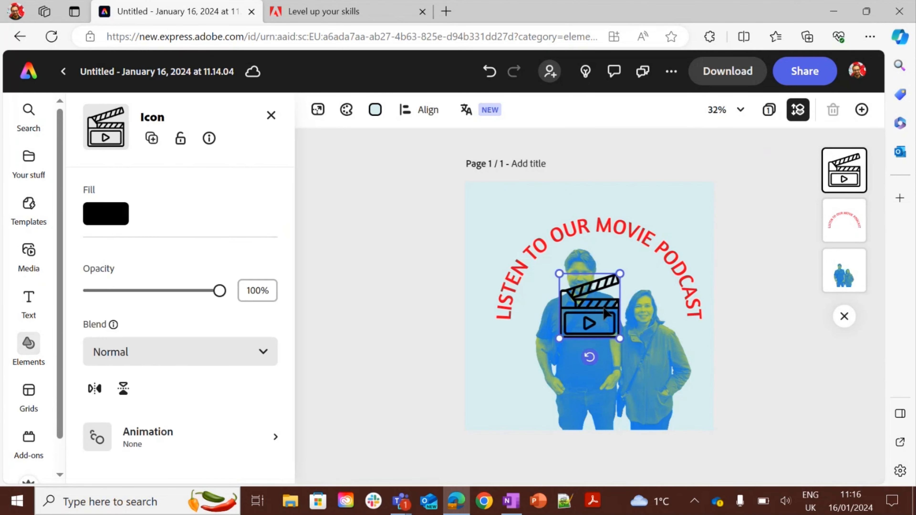
left_click_drag(602, 306, 565, 363)
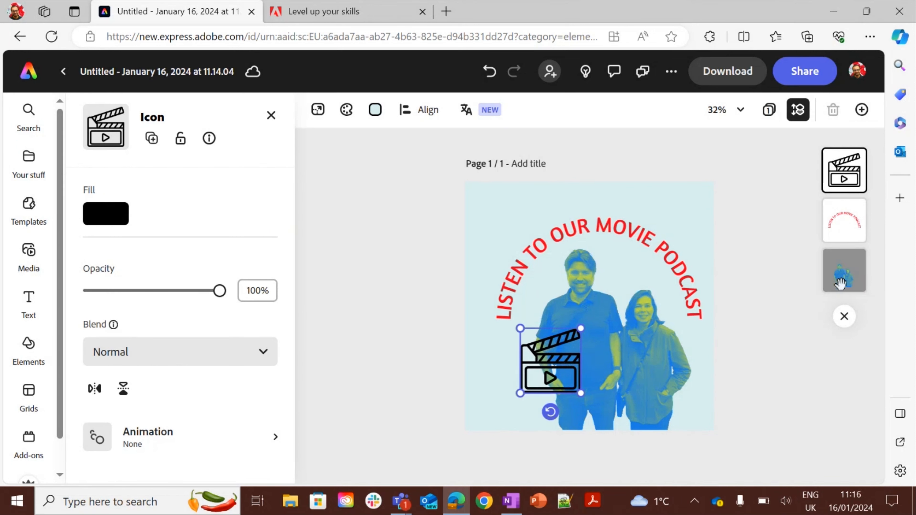
Send the clapperboard icon behind the people in the layer order and nudge it further left.
left_click_drag(843, 182, 843, 231)
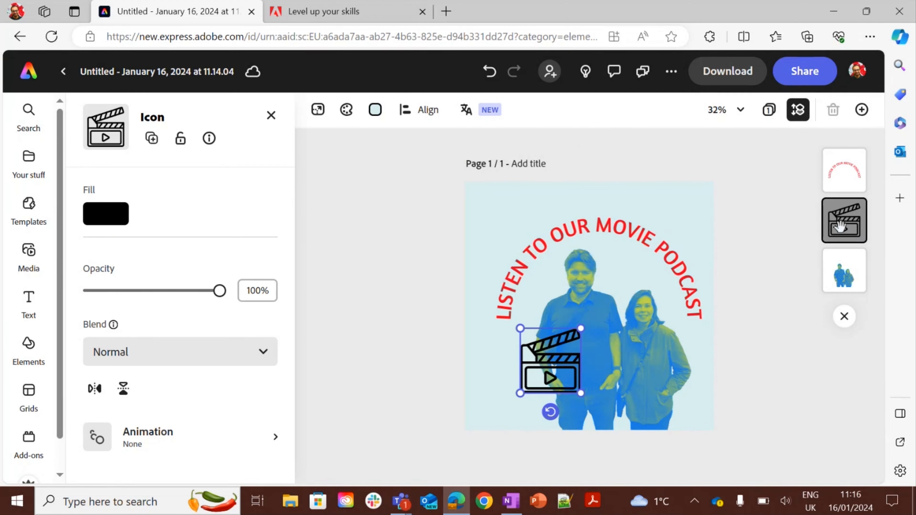
left_click_drag(841, 226, 844, 270)
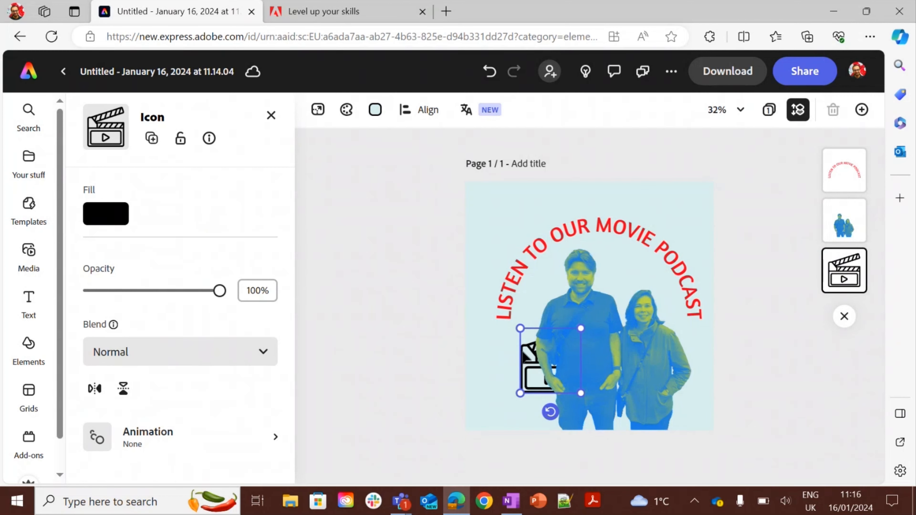
left_click_drag(528, 357, 495, 373)
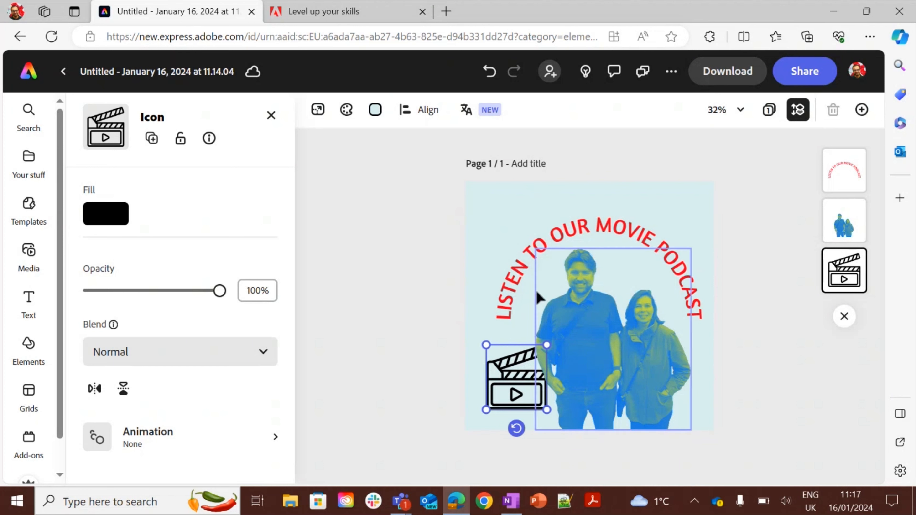
Add the film-strip background from the "movies" Backgrounds results behind the design.
left_click(513, 215)
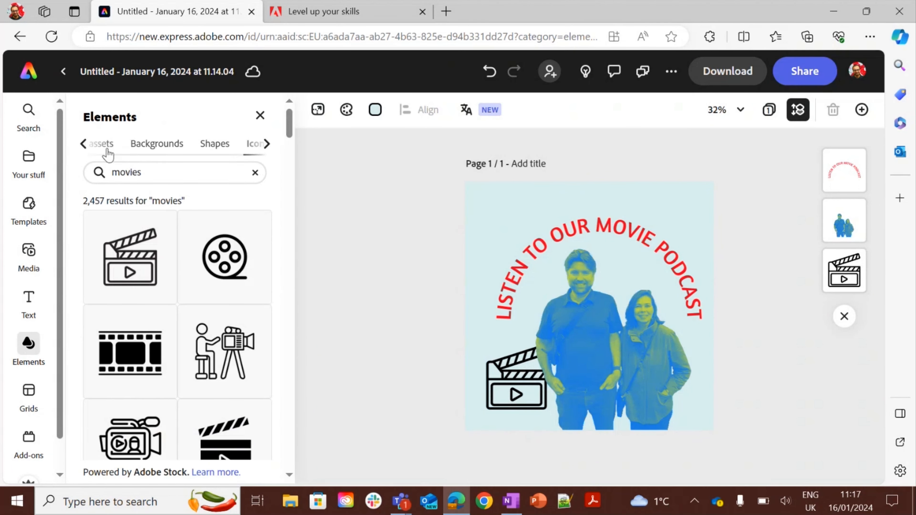
left_click(102, 144)
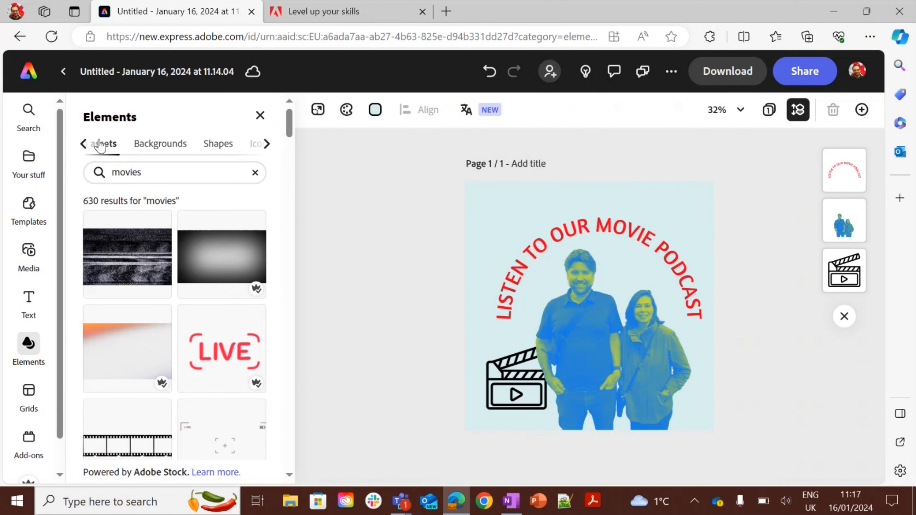
left_click(83, 144)
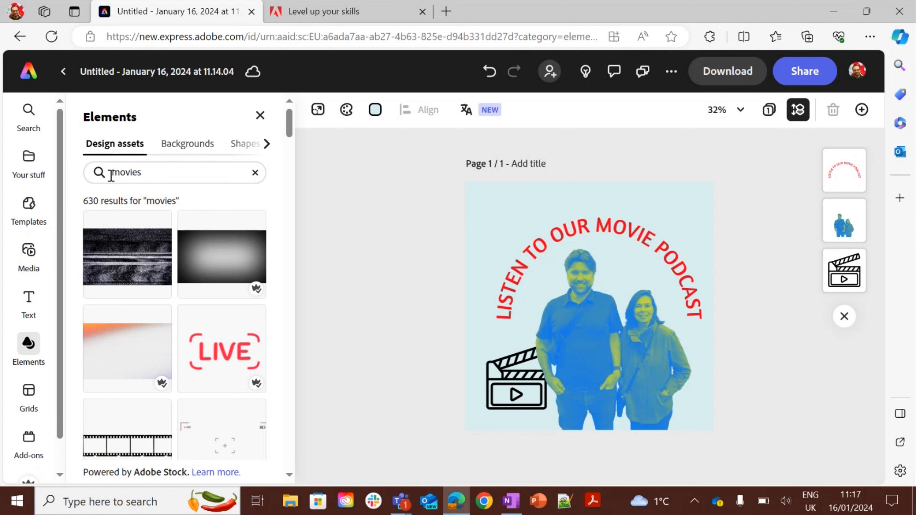
left_click(192, 146)
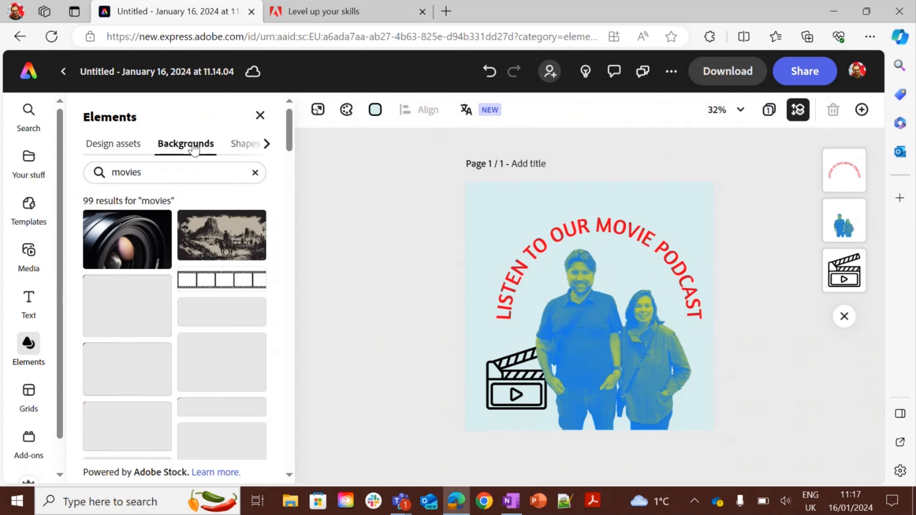
left_click(236, 287)
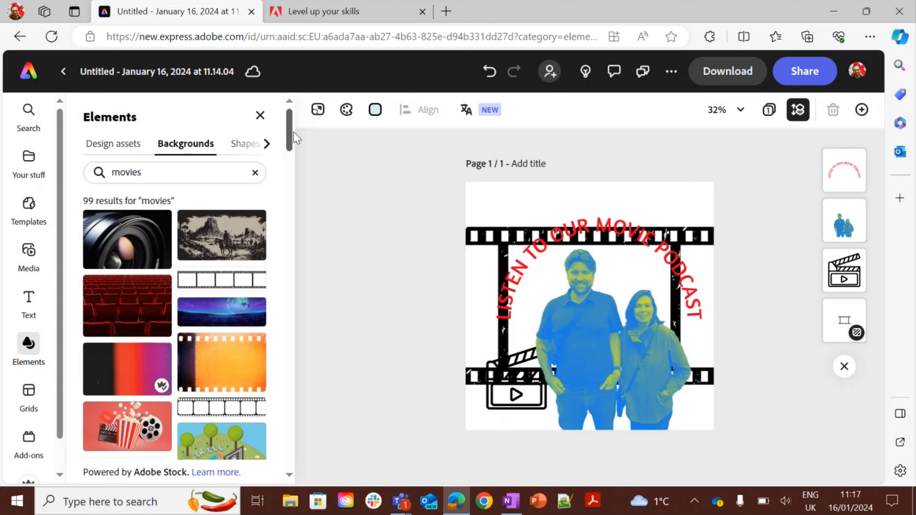
Rename the document as moviepodcast.
left_click(177, 72)
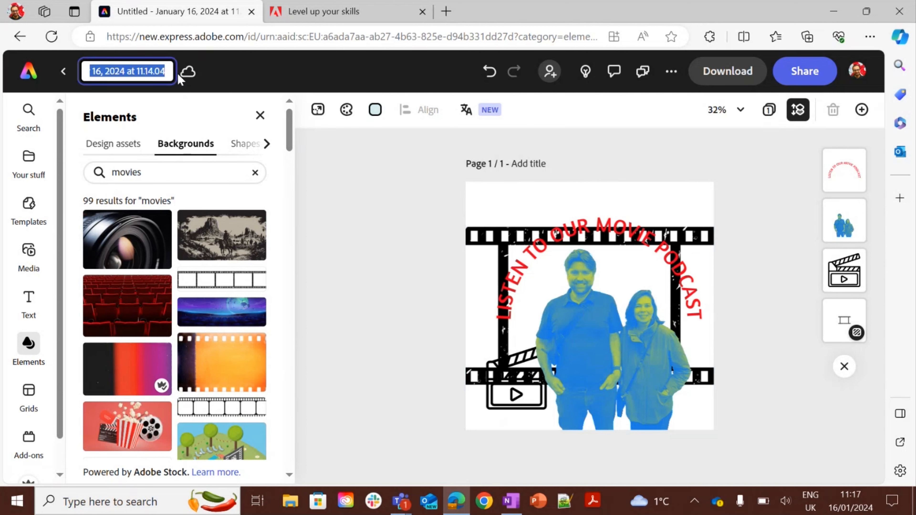
type("moviepo")
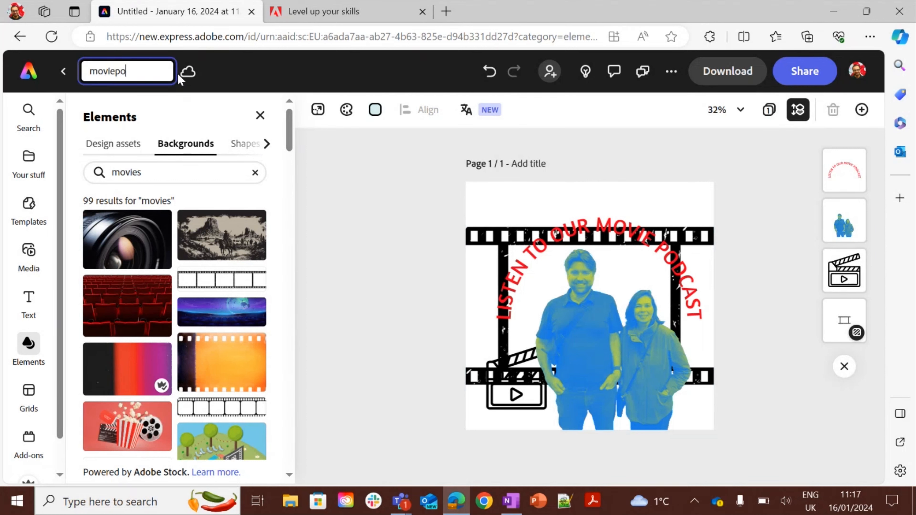
type("dcast")
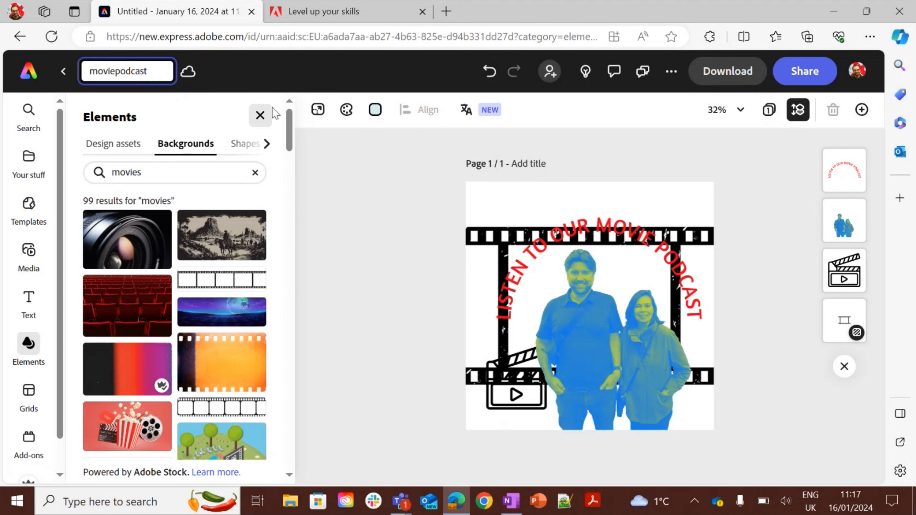
left_click(370, 193)
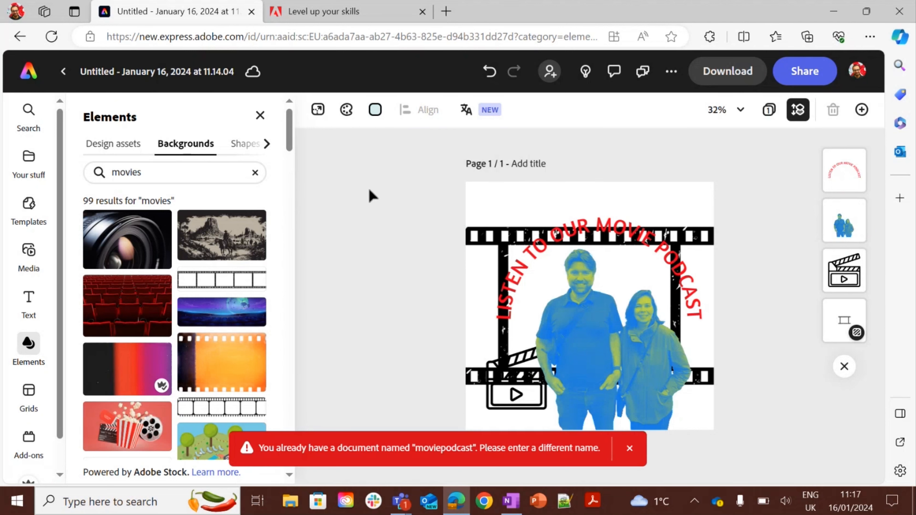
Rename the document as moviepodcast2.
left_click(147, 73)
type("movie")
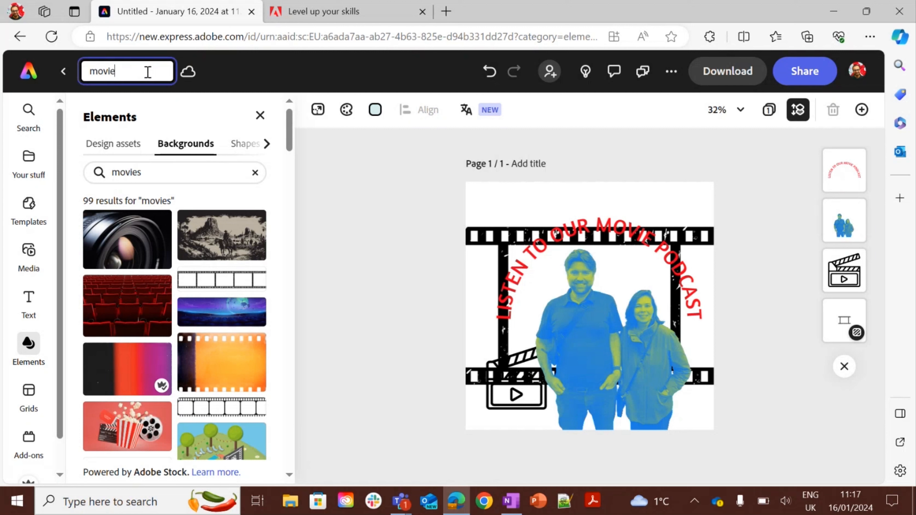
type("podcast2")
left_click(332, 183)
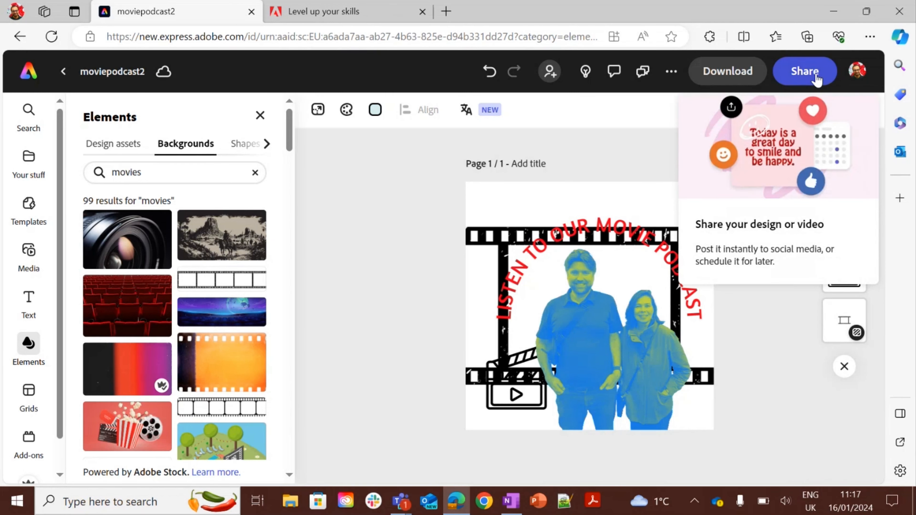
Publish the design to the web and copy its public link.
left_click(613, 204)
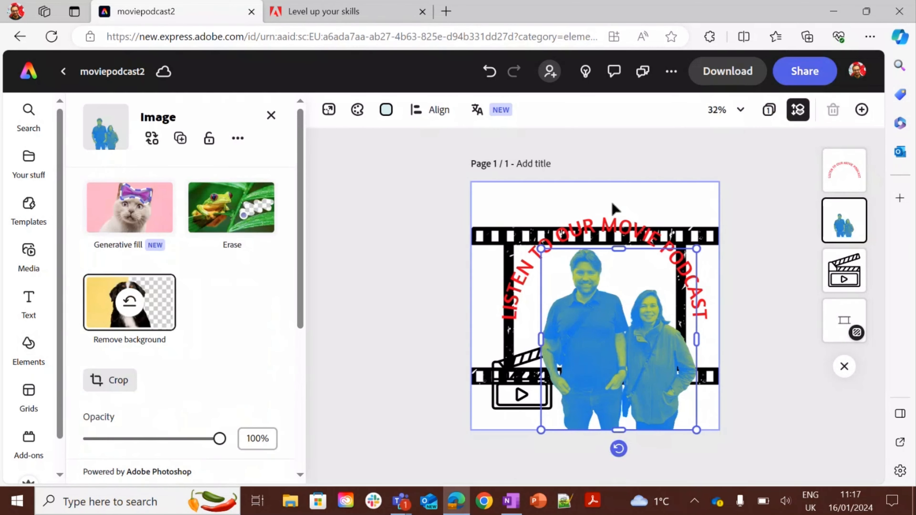
left_click(627, 185)
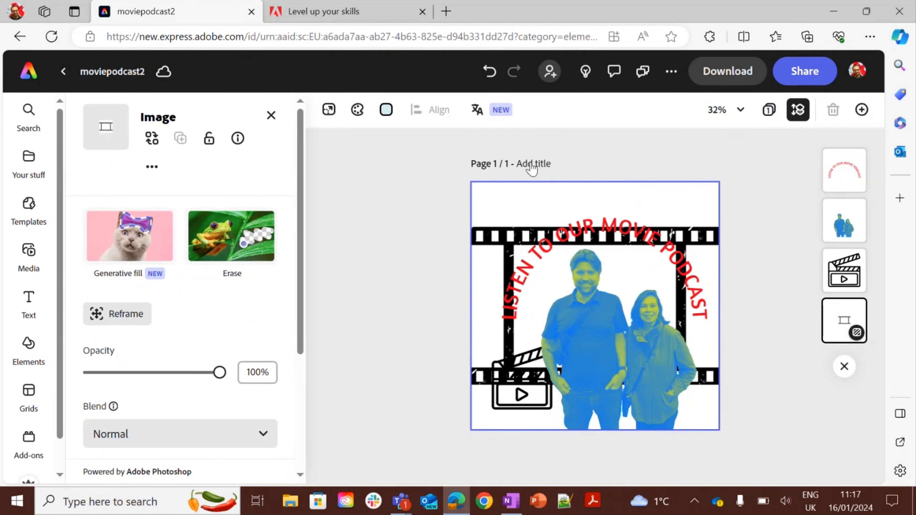
left_click(807, 71)
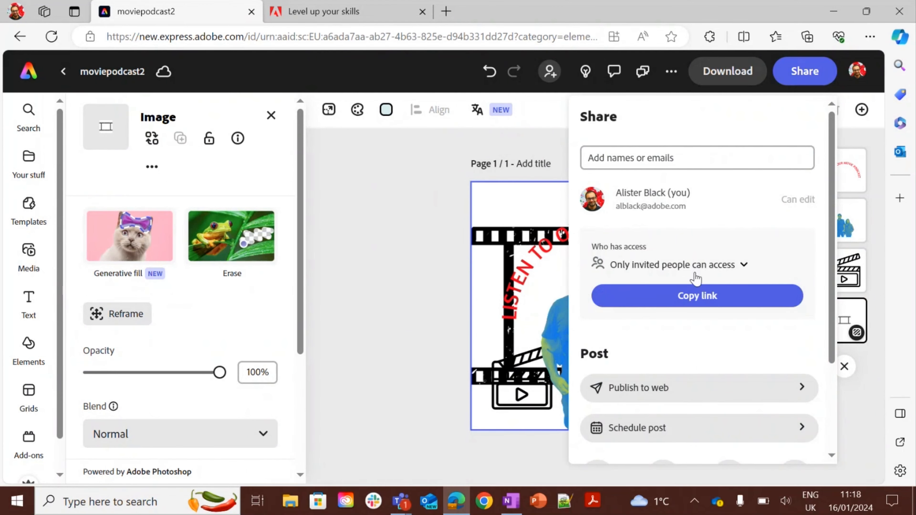
left_click(666, 388)
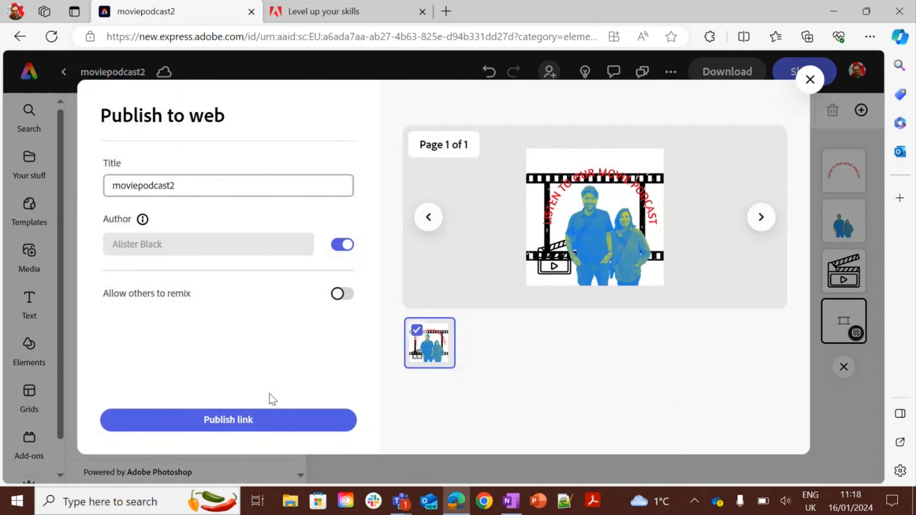
left_click(211, 421)
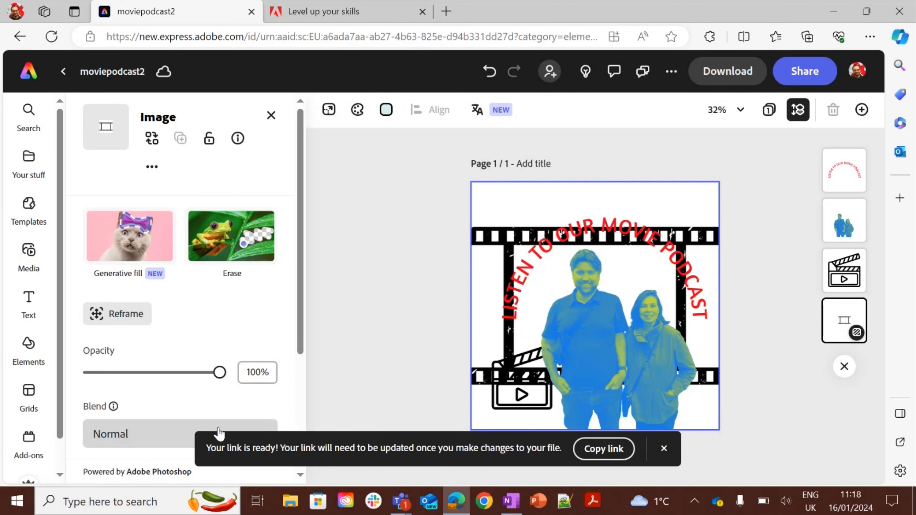
mouse_move(400, 503)
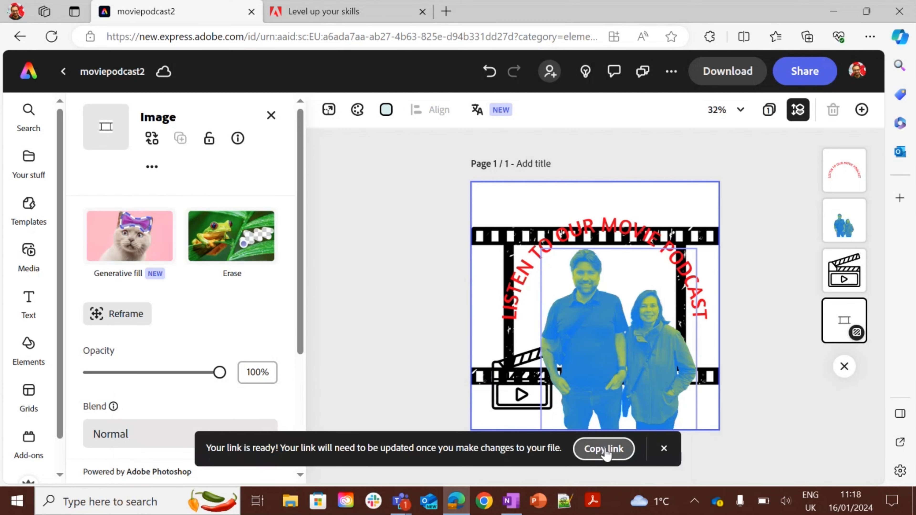
left_click(604, 448)
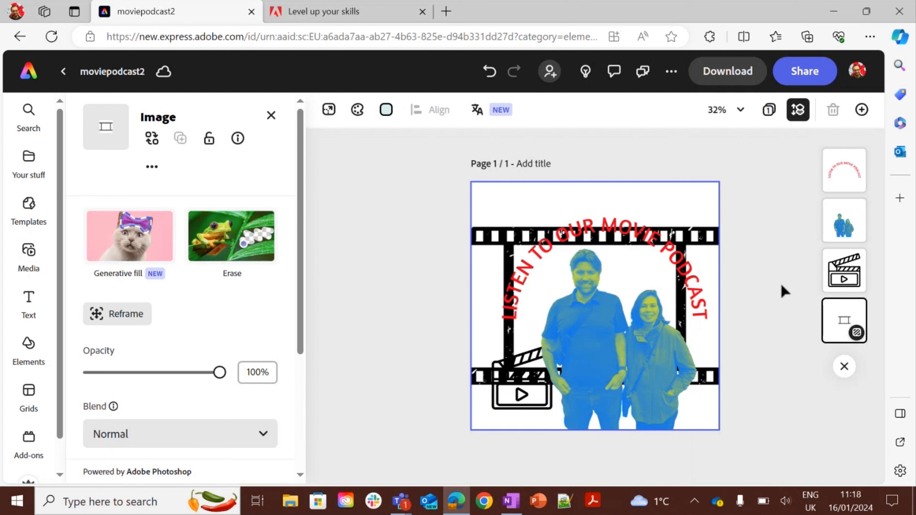
Open the share options and review the social media posting choices, then close them.
left_click(806, 71)
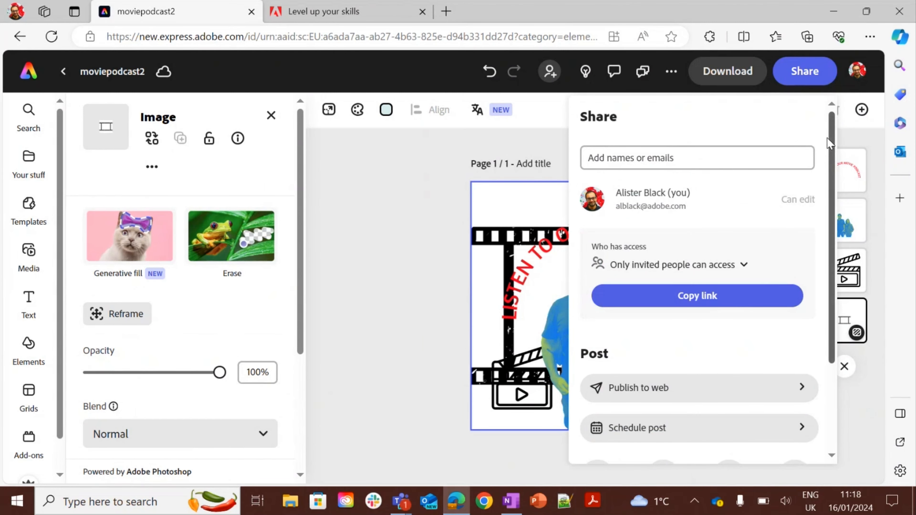
left_click_drag(833, 144, 834, 247)
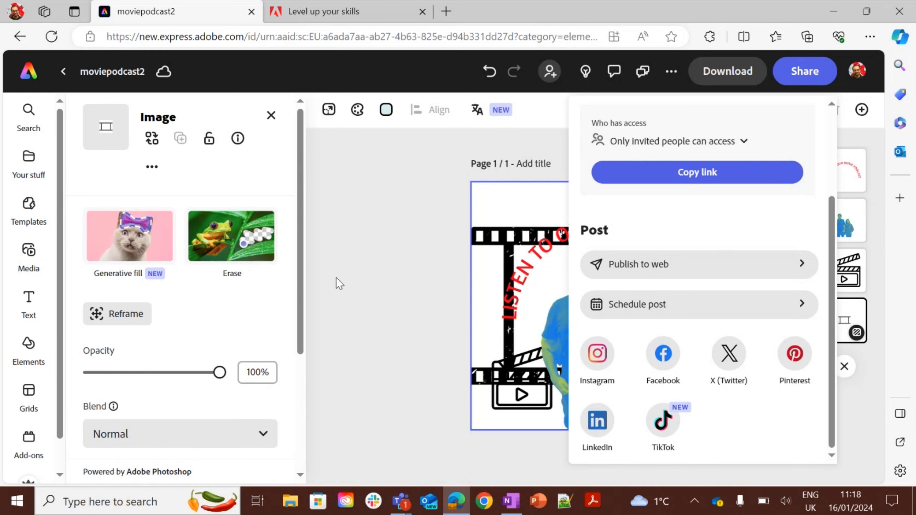
left_click(378, 281)
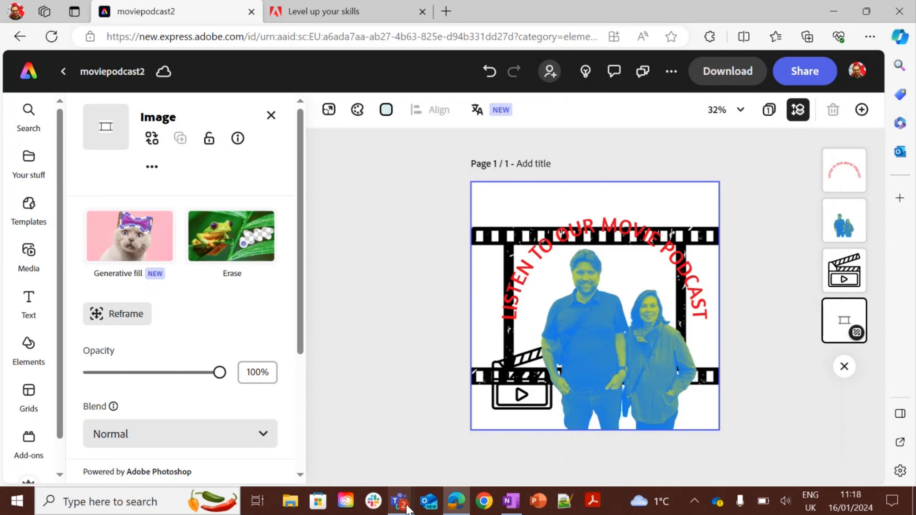
mouse_move(405, 507)
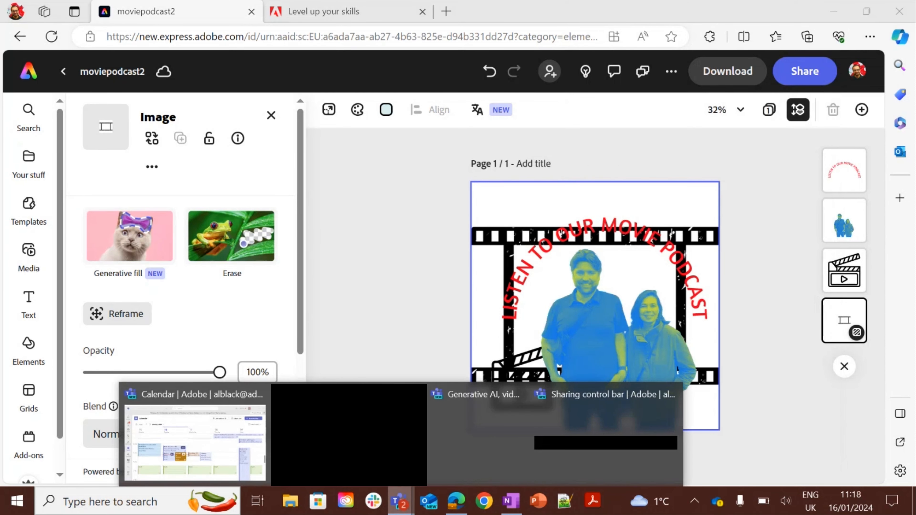
left_click(205, 419)
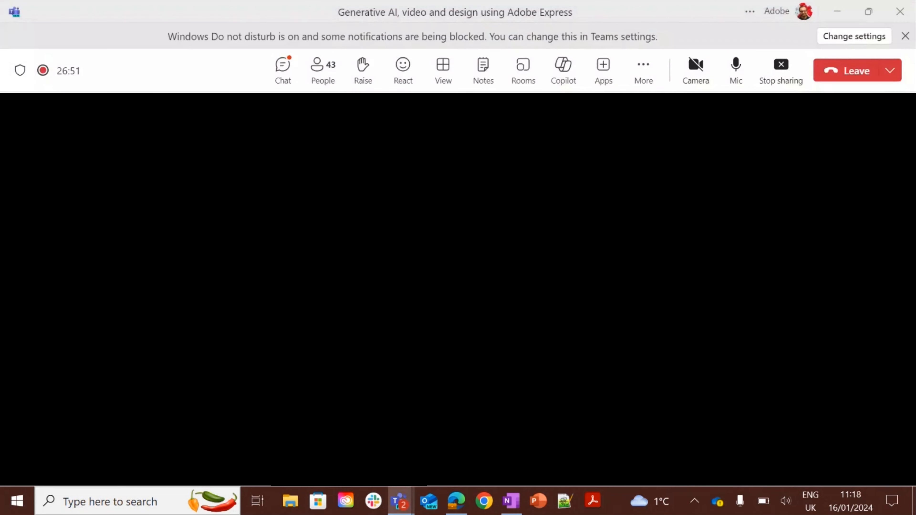
left_click(283, 68)
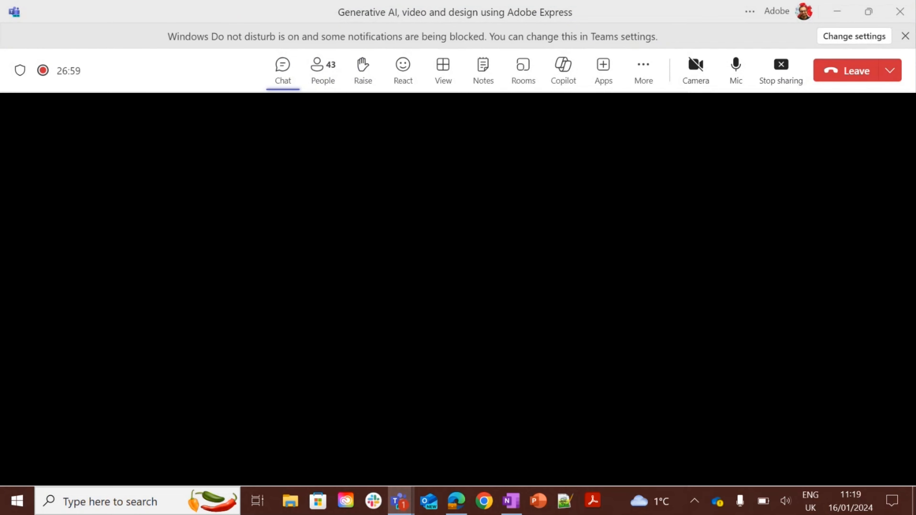
key("alt+Tab")
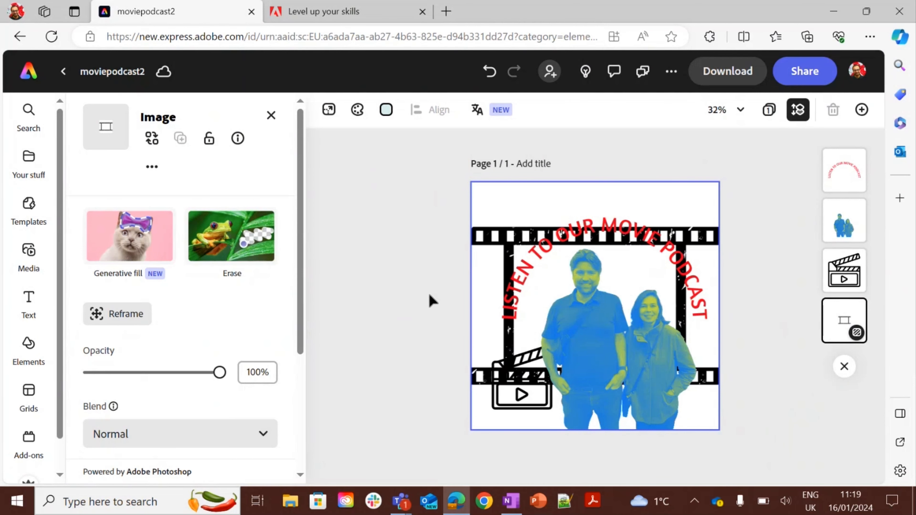
Return to the home page and browse the Photo category and its quick actions.
left_click(431, 300)
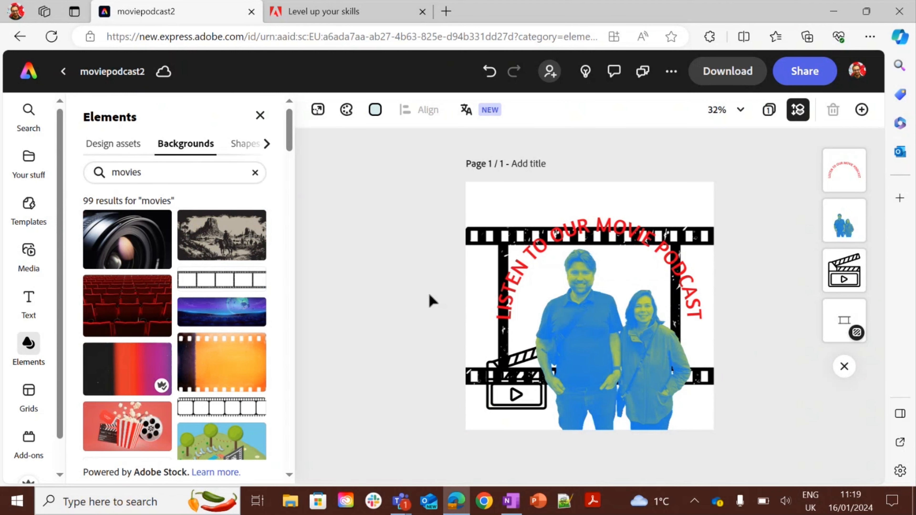
left_click(28, 78)
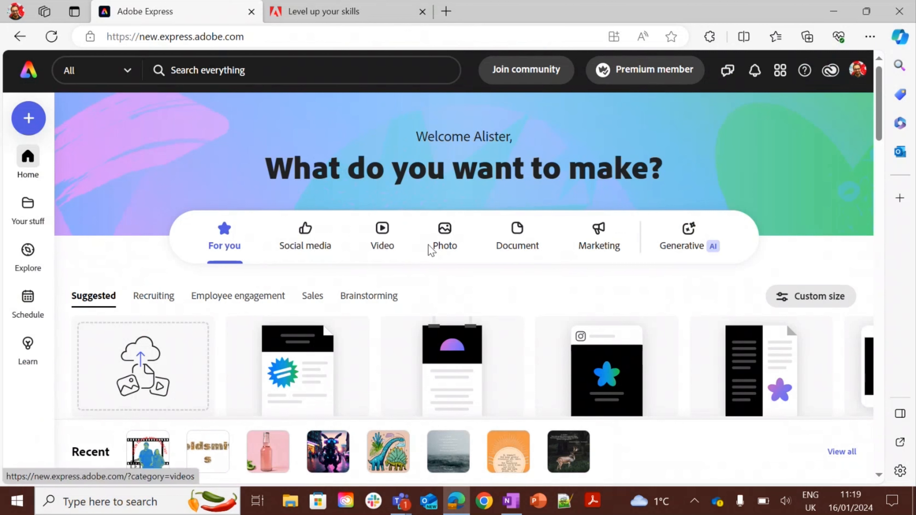
left_click(435, 250)
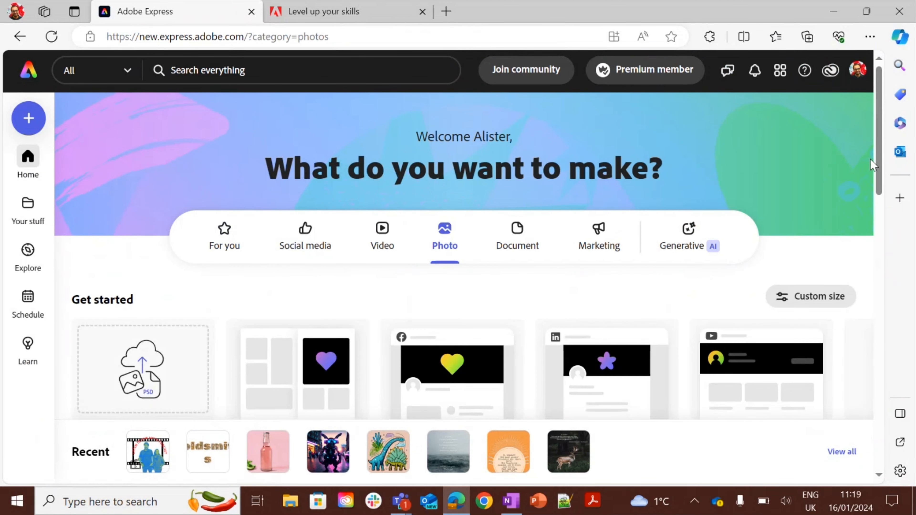
left_click_drag(875, 159, 887, 257)
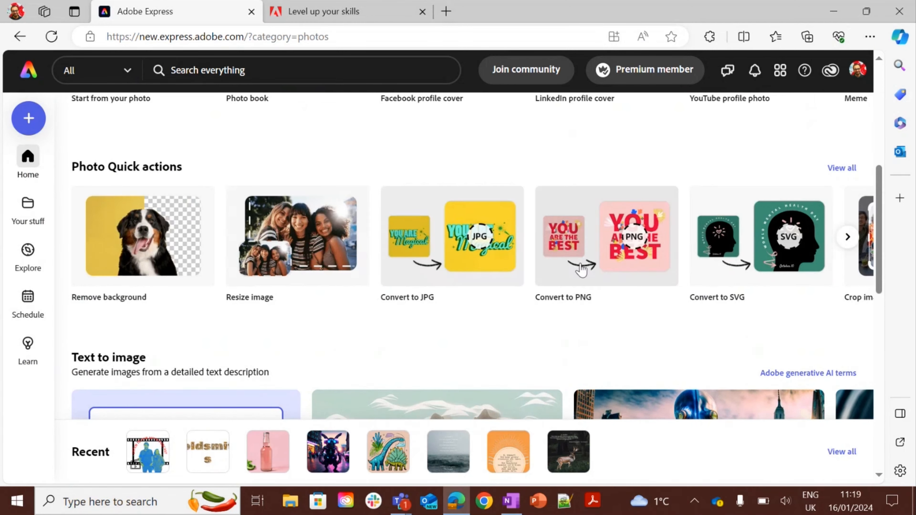
left_click(847, 237)
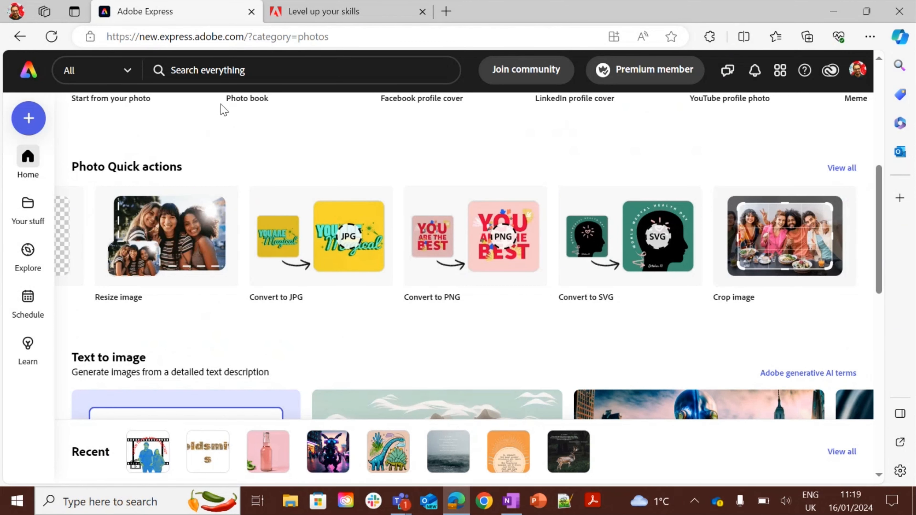
left_click(28, 71)
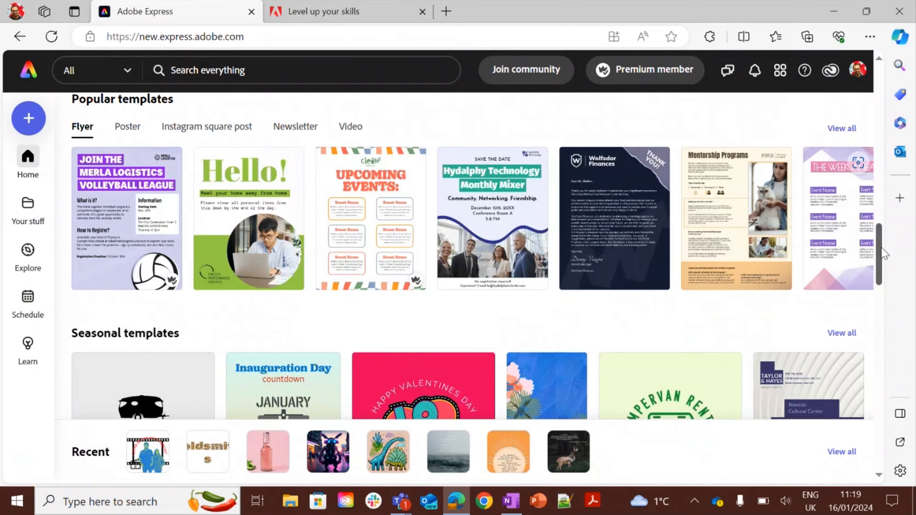
left_click_drag(880, 253, 876, 91)
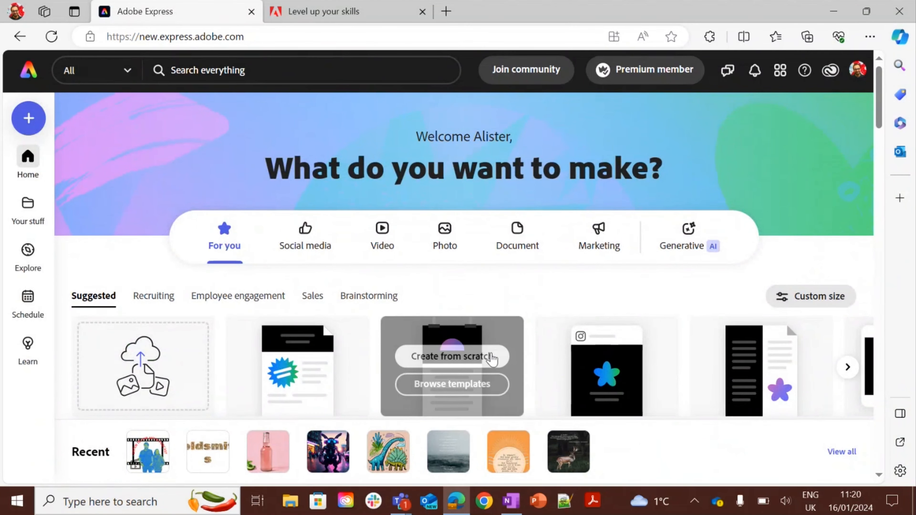
mouse_move(407, 505)
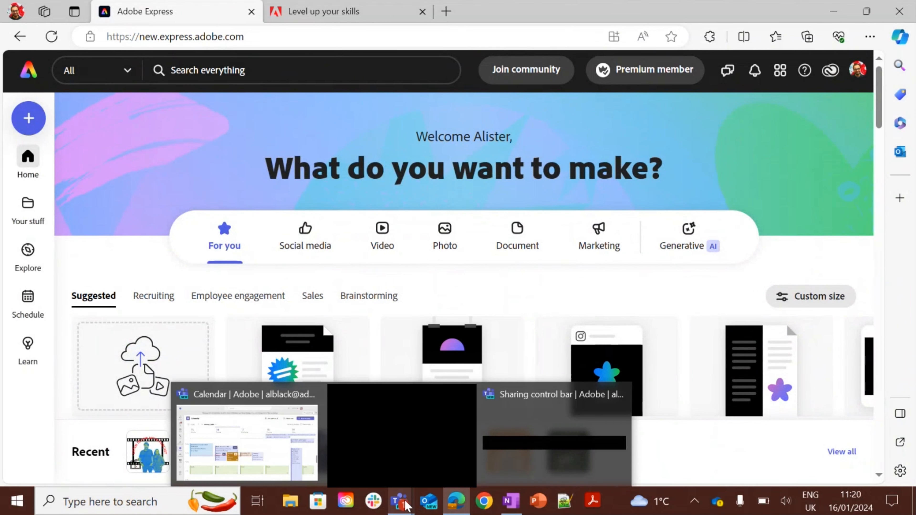
left_click(402, 433)
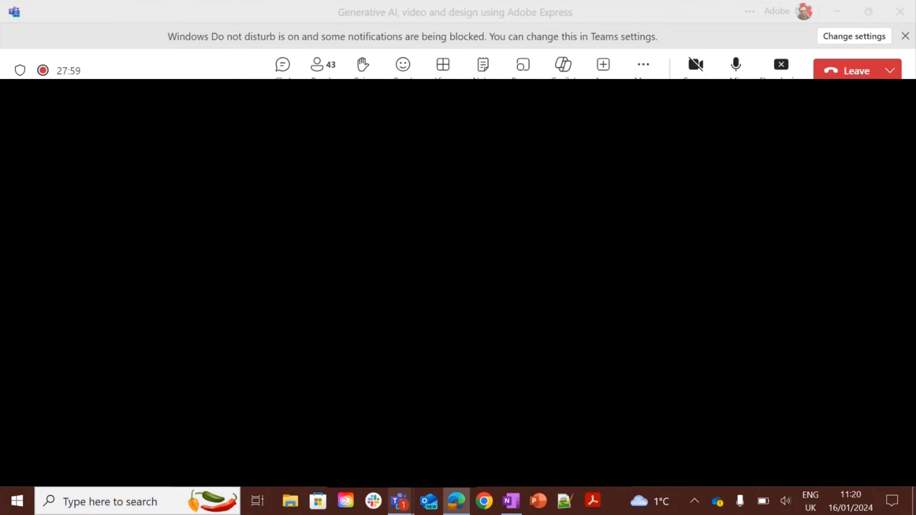
left_click(781, 67)
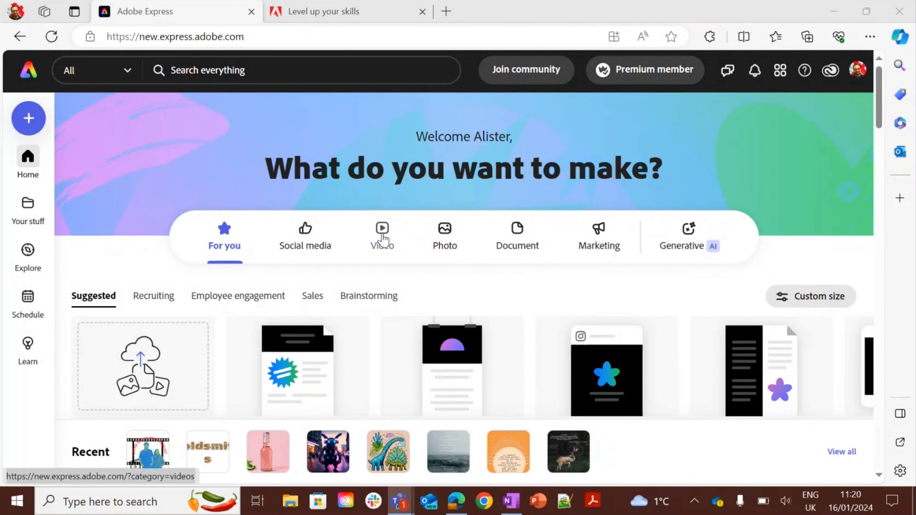
Create a new 1920 x 1080 video project from scratch from the Video category.
left_click(384, 236)
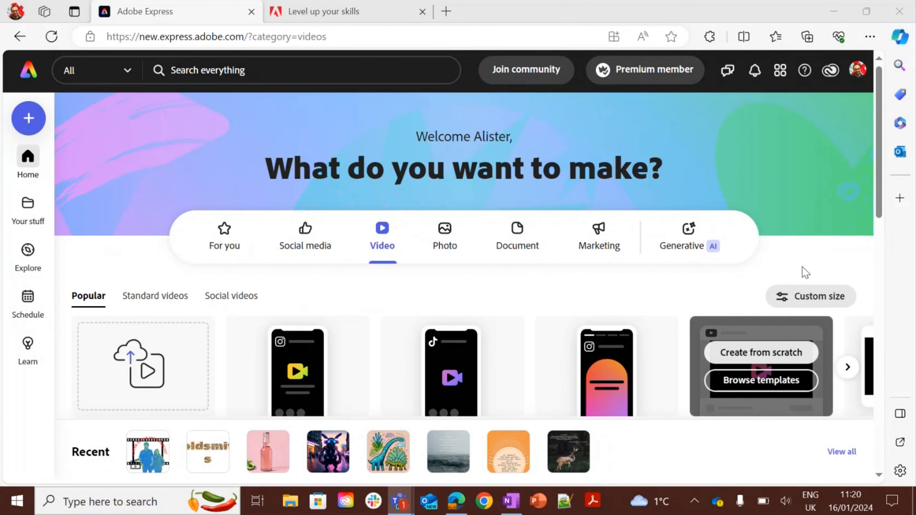
left_click_drag(880, 169, 884, 192)
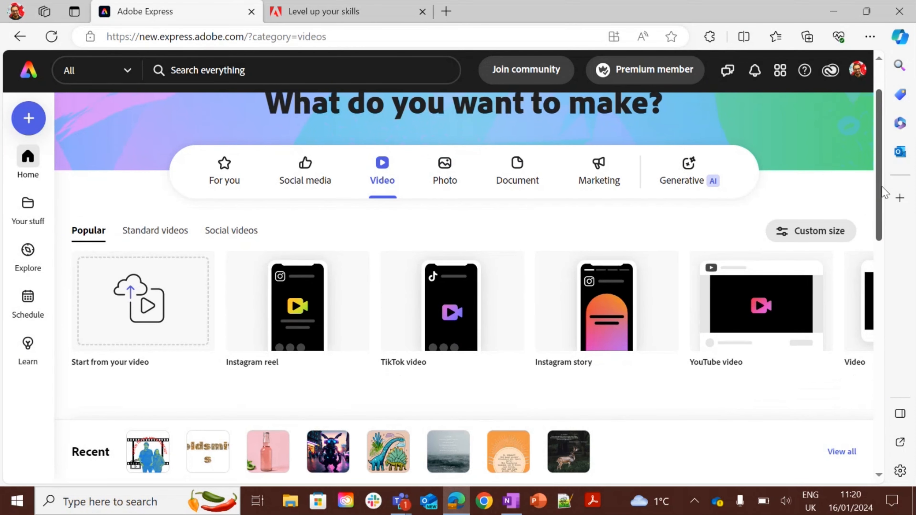
mouse_move(317, 316)
left_click_drag(875, 176, 880, 202)
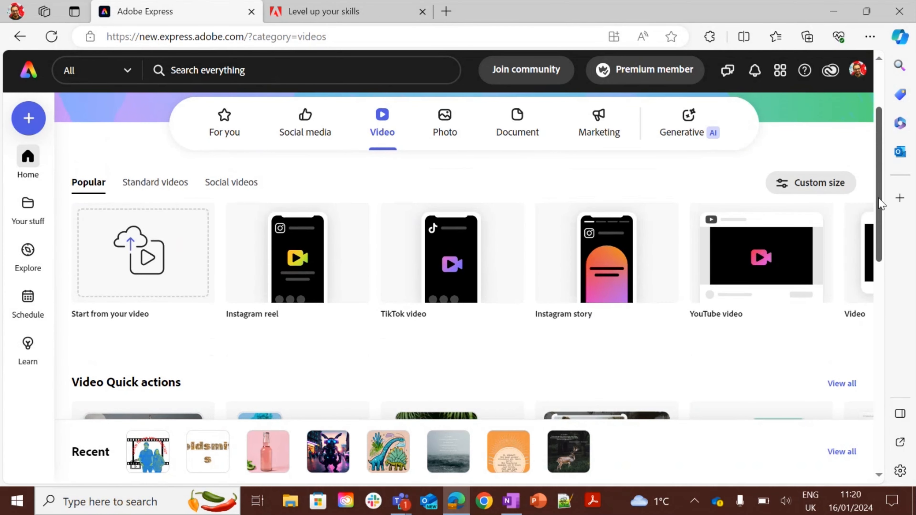
mouse_move(843, 247)
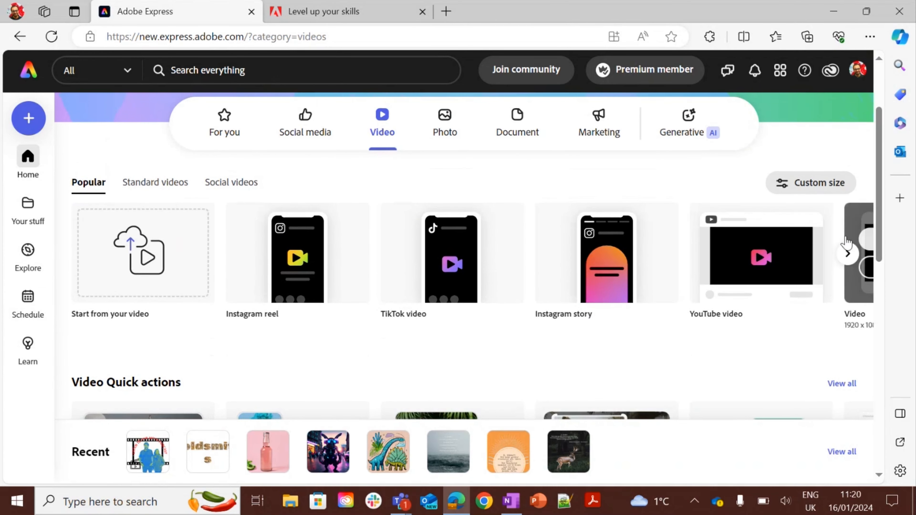
left_click(848, 254)
mouse_move(156, 259)
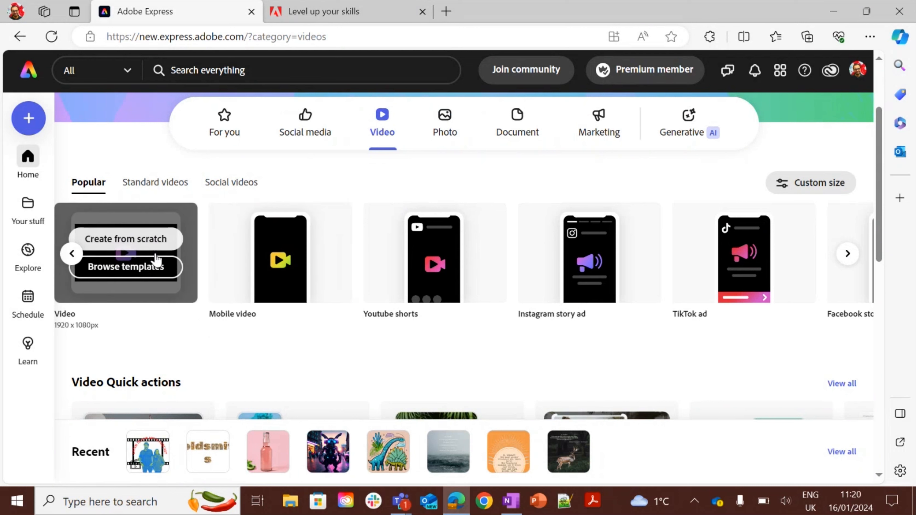
left_click(151, 271)
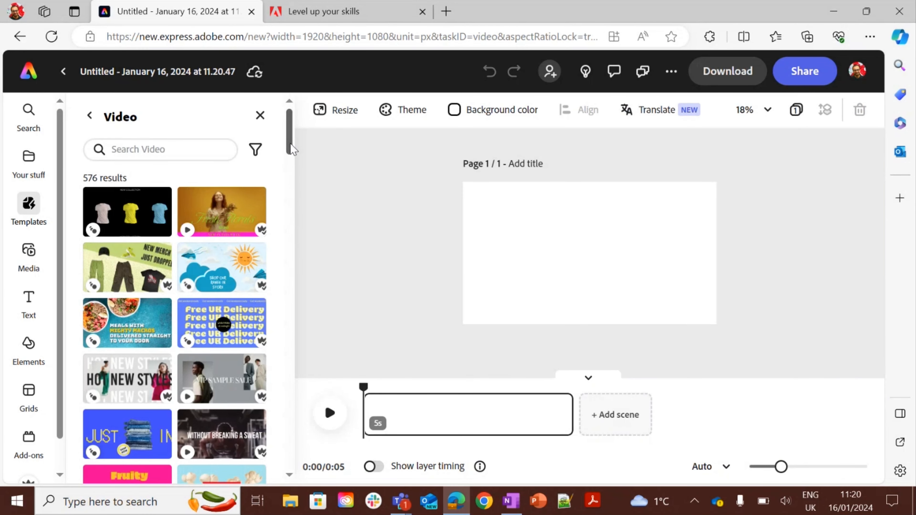
Add the husky stock video from the Seasonal media videos to the canvas.
mouse_move(289, 143)
left_mouse_down()
mouse_move(301, 251)
mouse_move(303, 143)
left_mouse_up()
left_click(29, 267)
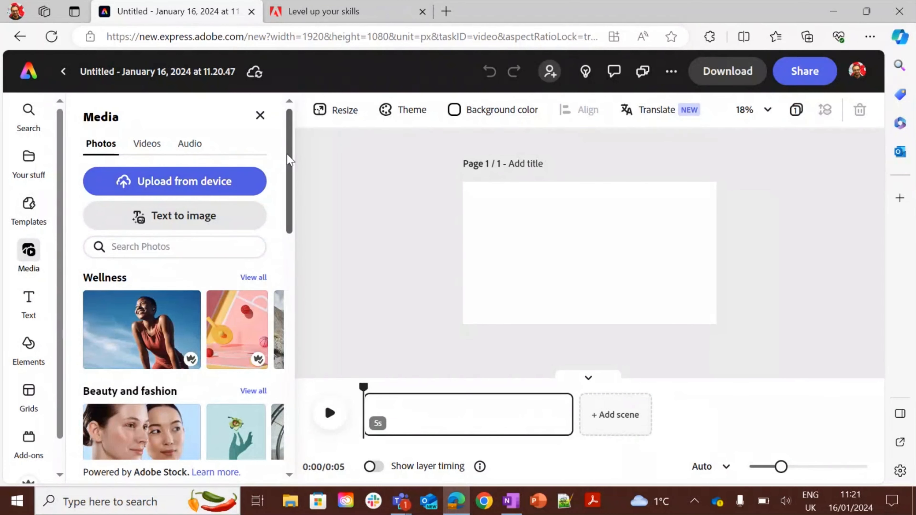
left_click_drag(289, 159, 293, 243)
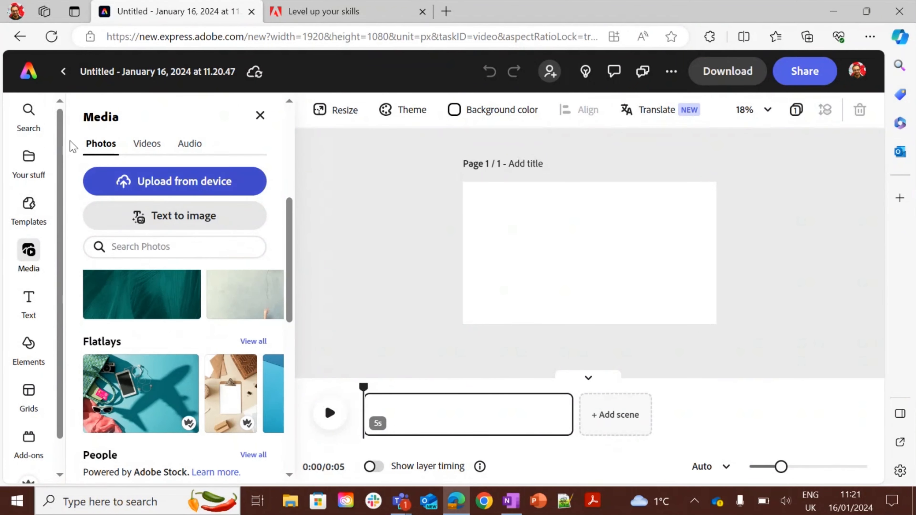
left_click(158, 145)
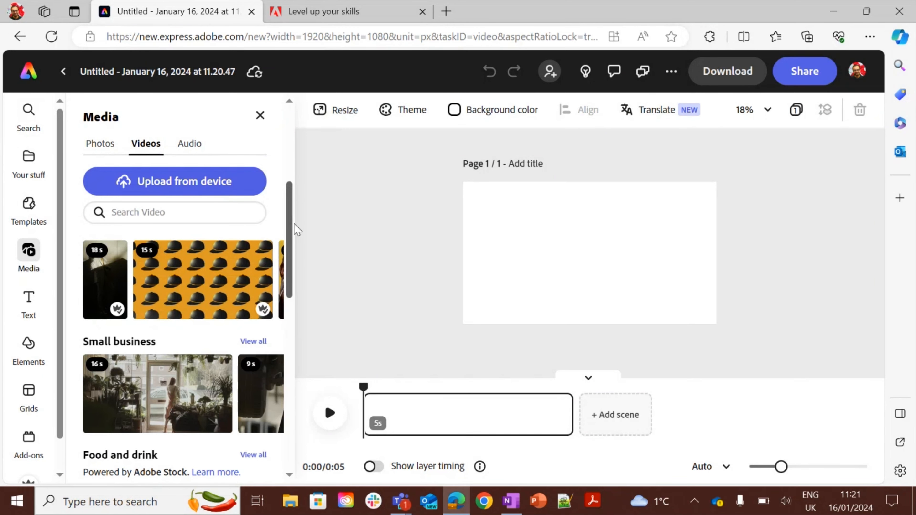
left_click_drag(294, 225, 295, 167)
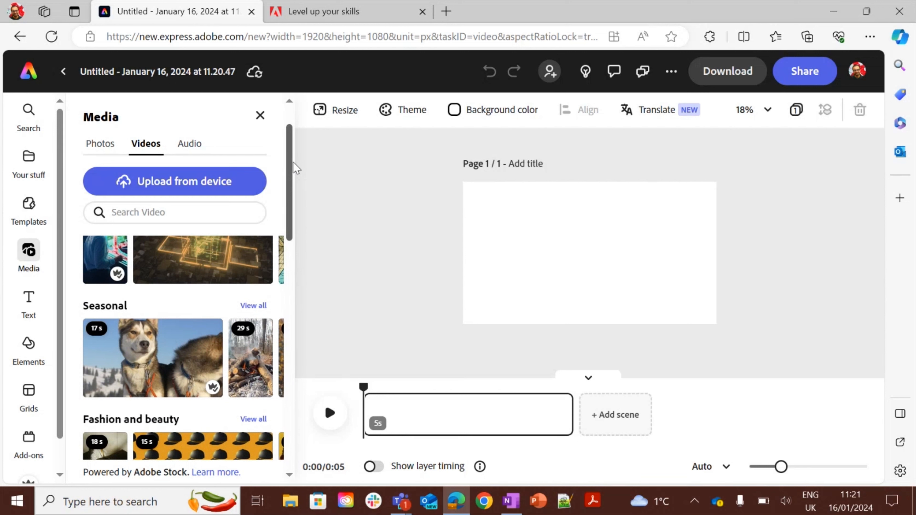
mouse_move(184, 332)
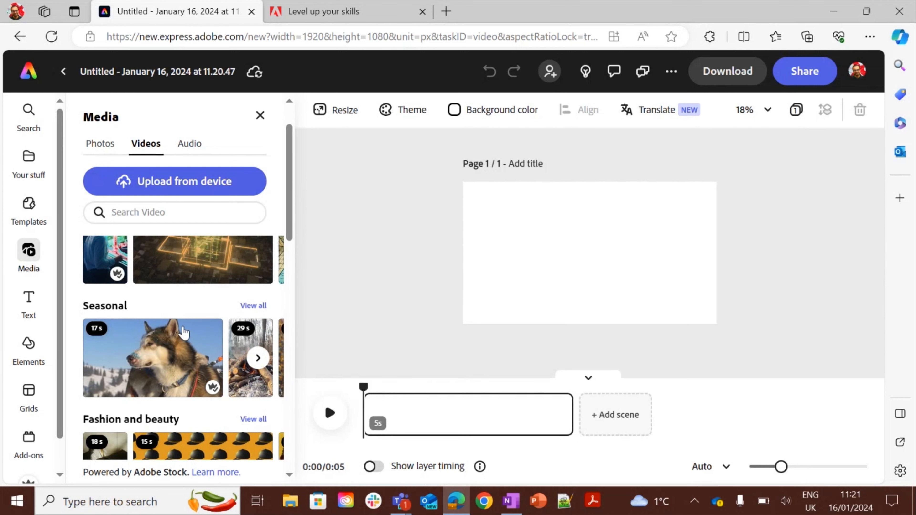
left_click(184, 332)
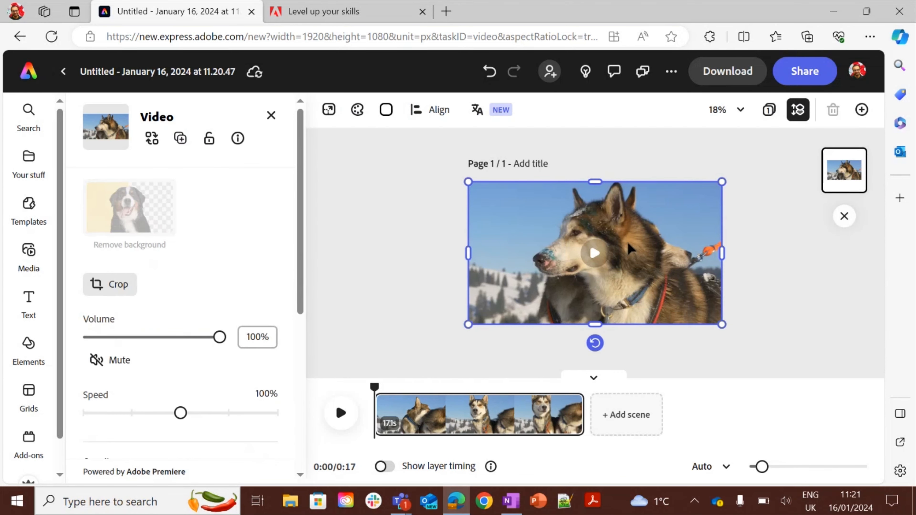
Preview the husky video playback and return the playhead to the start.
left_click(750, 275)
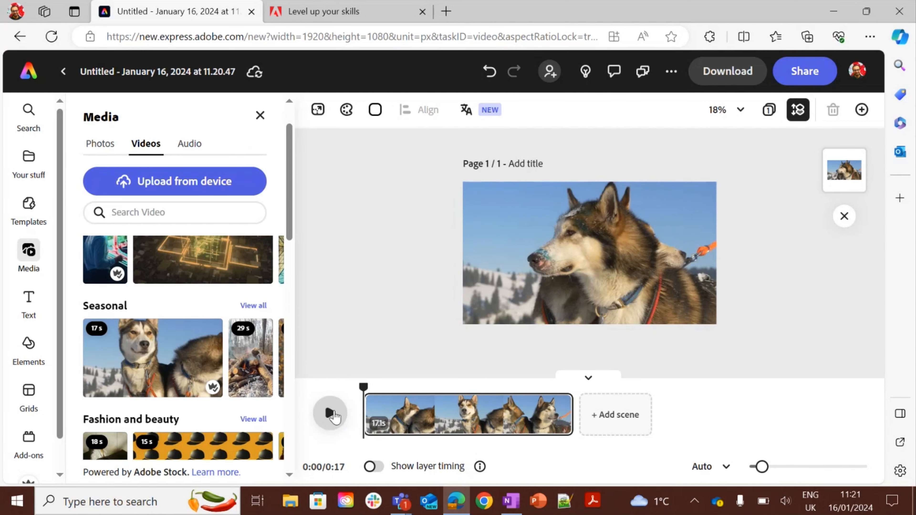
left_click(330, 414)
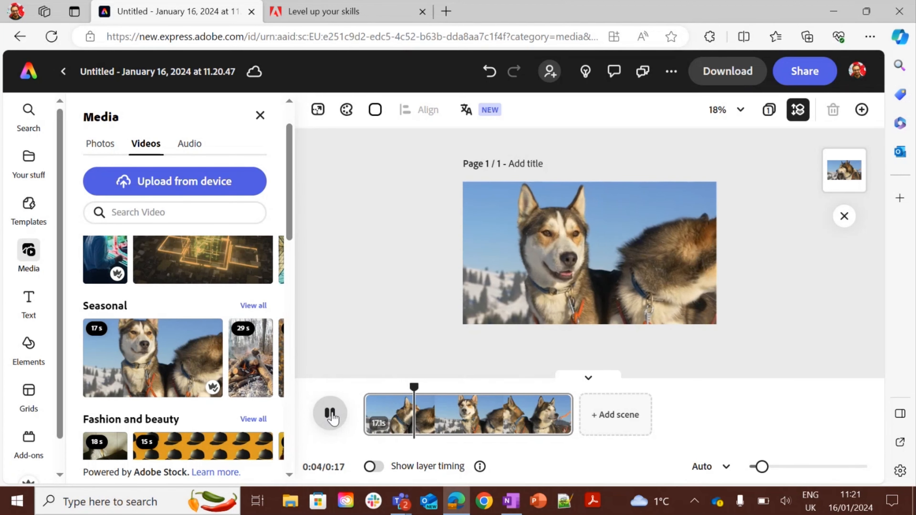
left_click(330, 413)
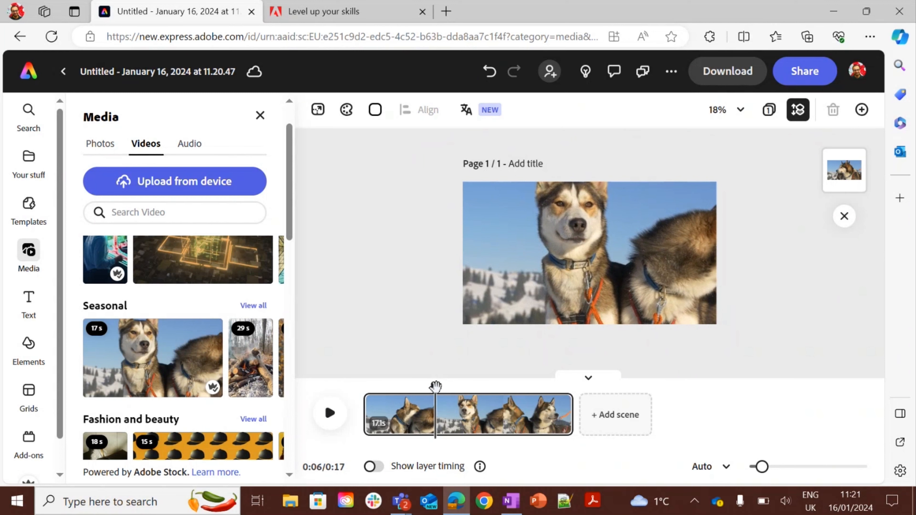
left_click_drag(436, 386, 361, 387)
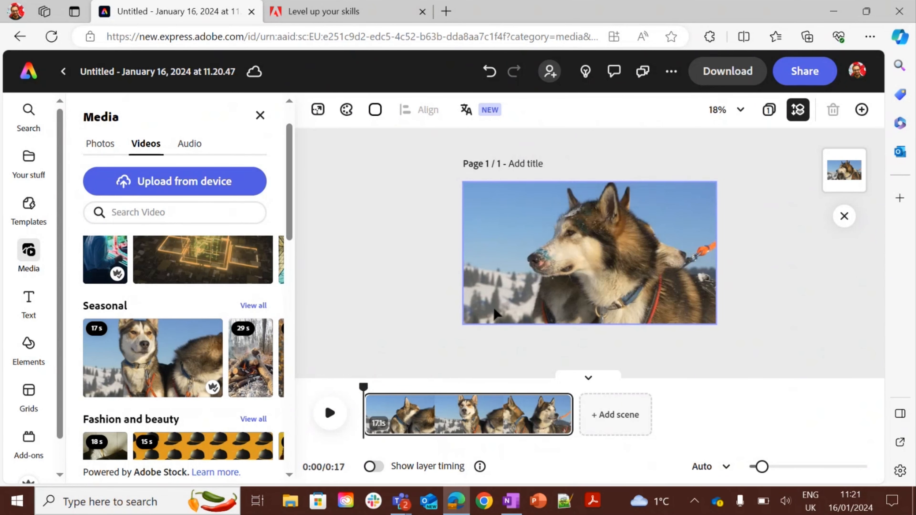
Remove the background from the husky video and play it back.
left_click(520, 301)
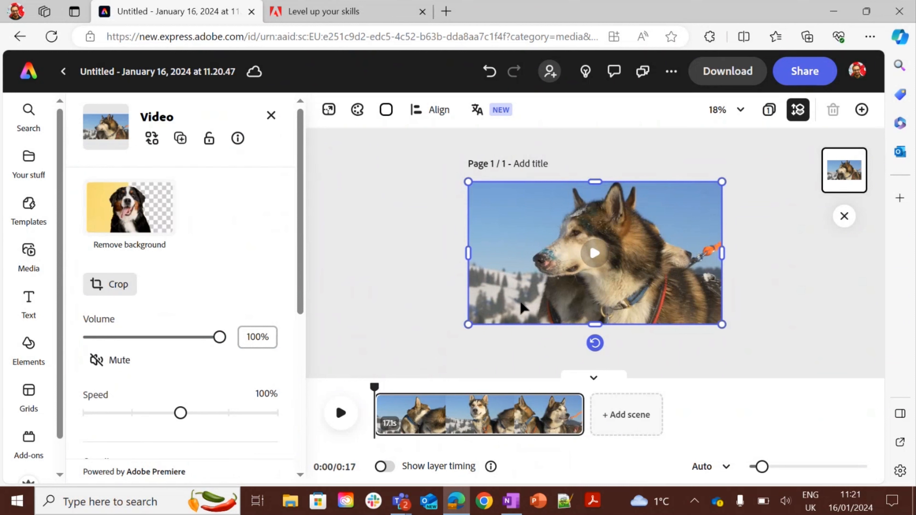
left_click(176, 218)
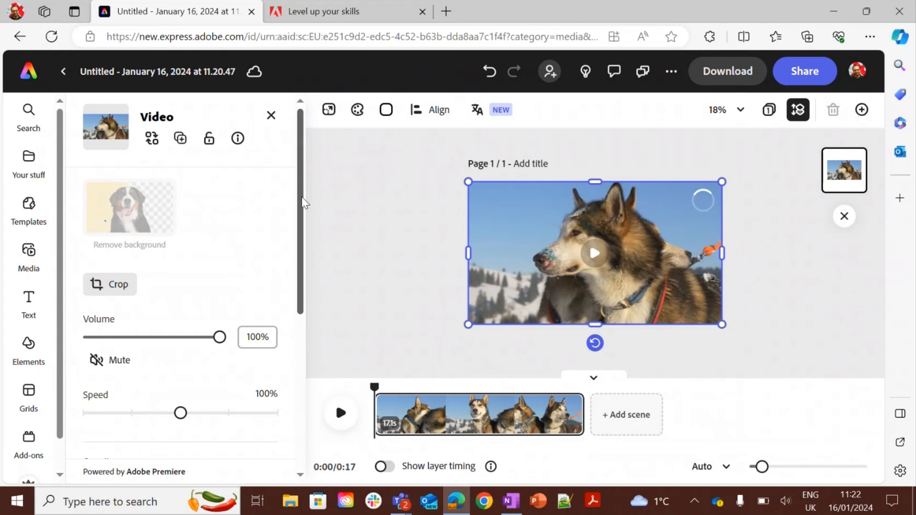
left_click_drag(302, 197, 305, 175)
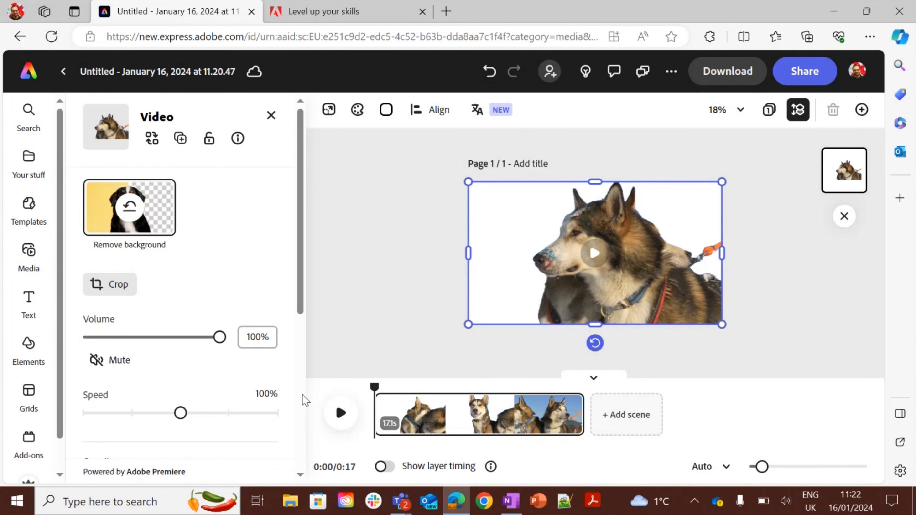
left_click(332, 422)
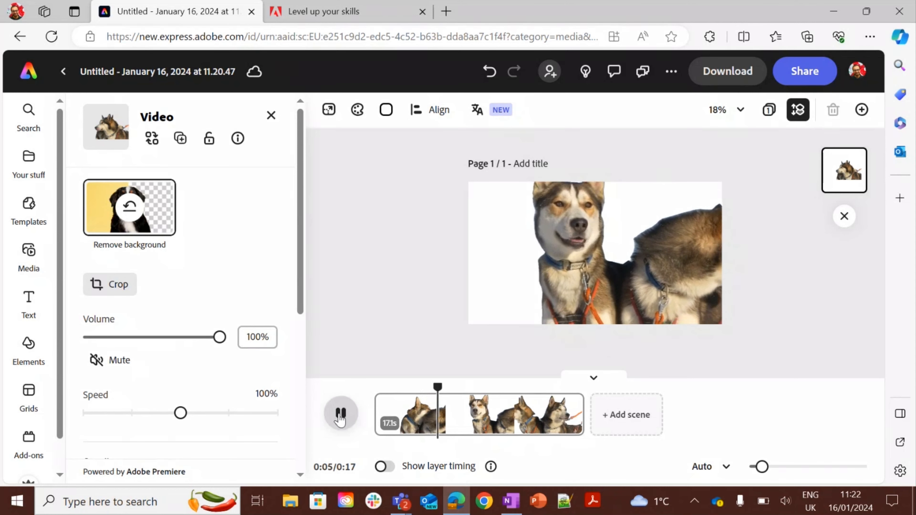
Pause the video and add a distressed texture from the Elements textures collection to the page.
left_click(340, 414)
left_click(400, 325)
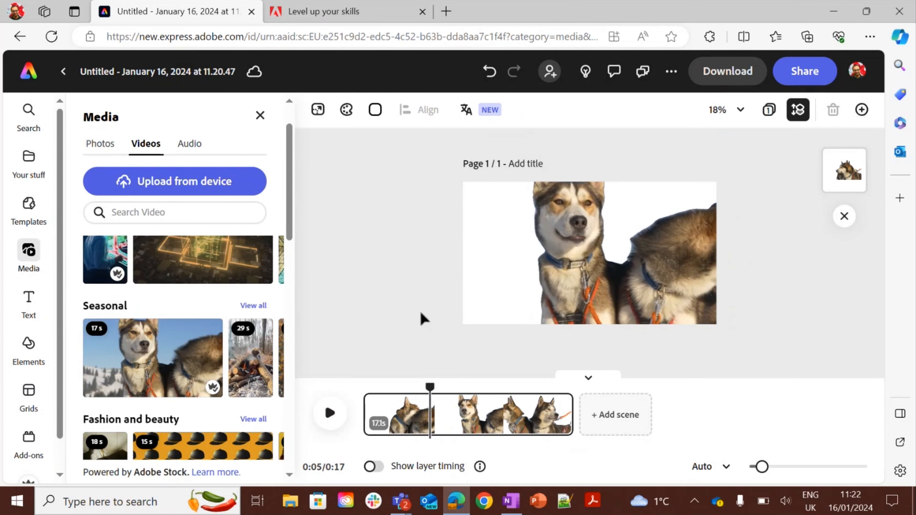
left_click(480, 296)
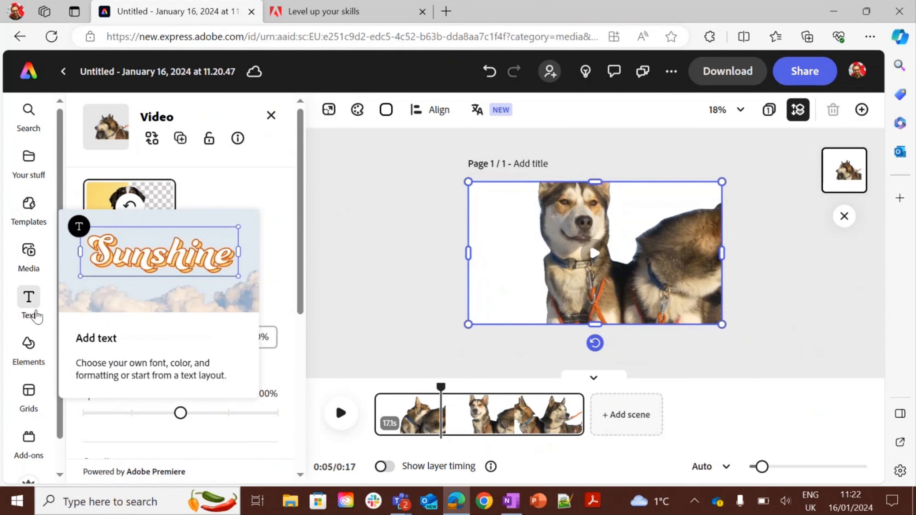
left_click(32, 346)
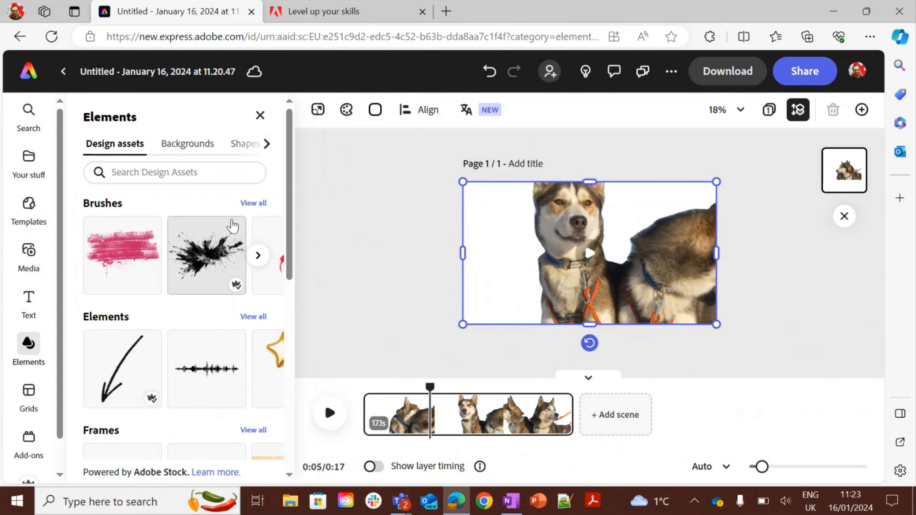
mouse_move(290, 209)
left_mouse_down()
mouse_move(290, 327)
mouse_move(271, 406)
left_mouse_up()
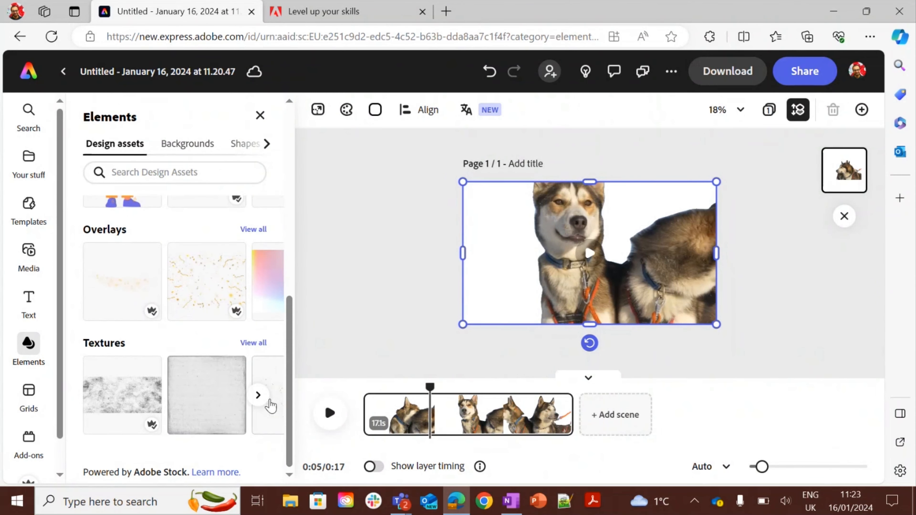
left_click(253, 343)
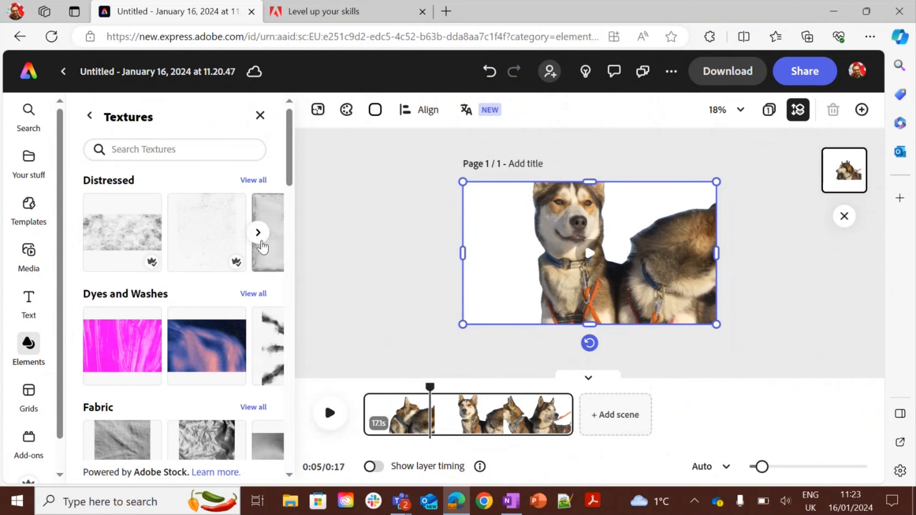
left_click(204, 219)
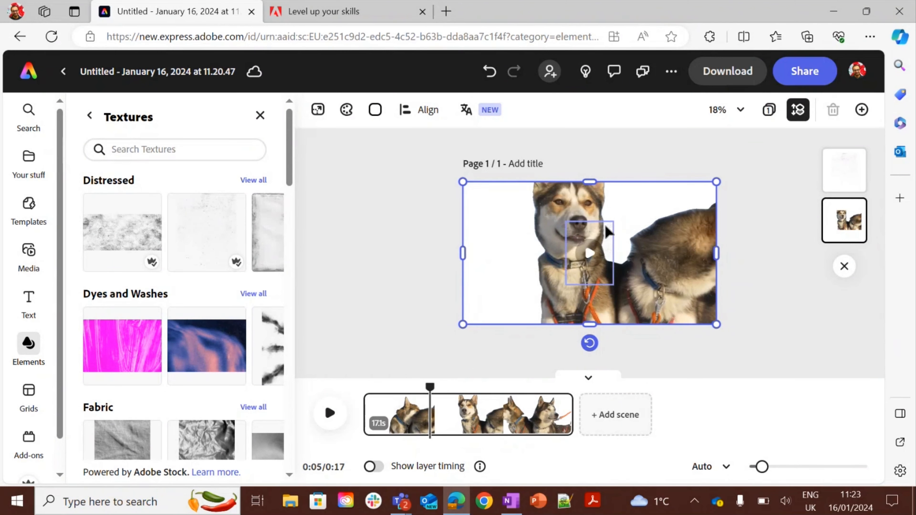
Resize and stretch the distressed texture so it covers the whole page behind the husky.
left_click(606, 234)
left_click(606, 233)
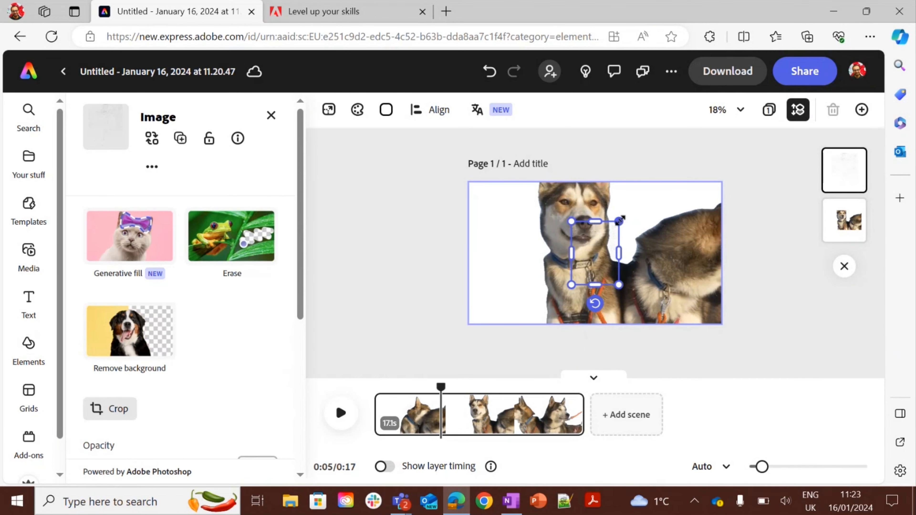
left_click_drag(619, 221, 648, 183)
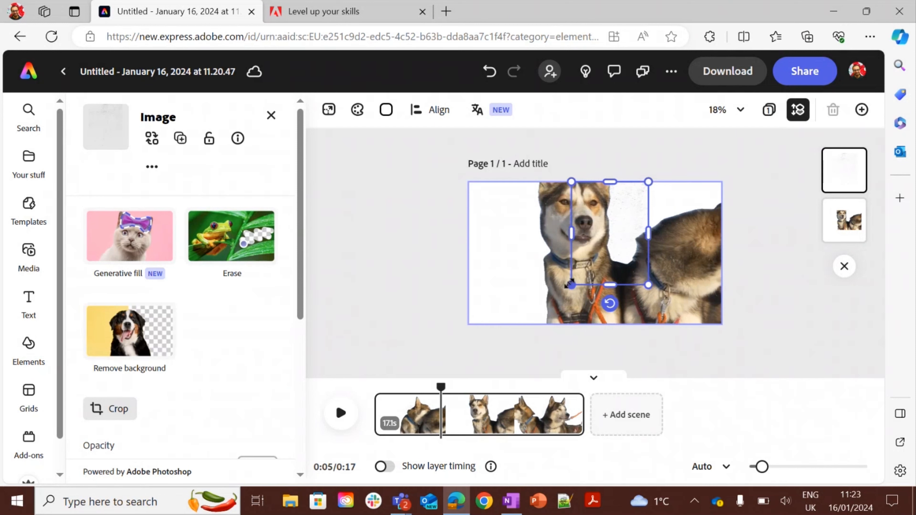
left_click_drag(572, 285, 392, 374)
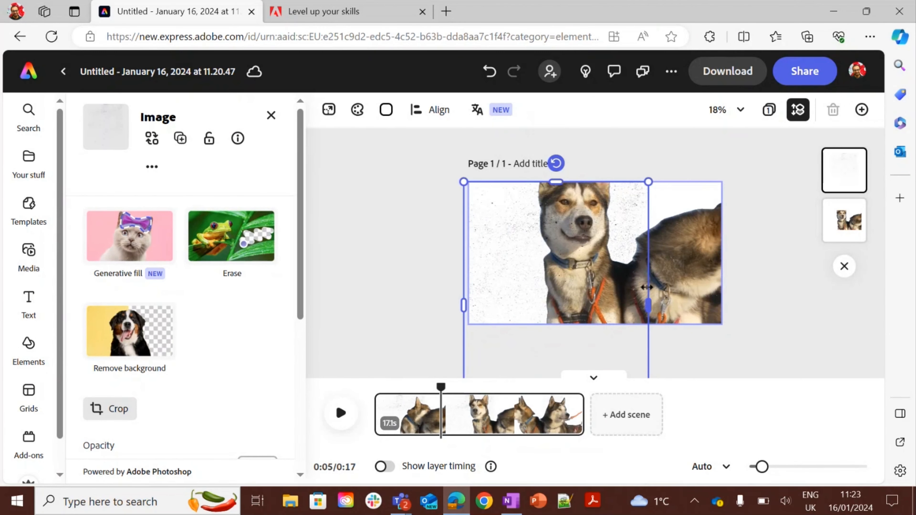
left_click_drag(648, 293, 728, 278)
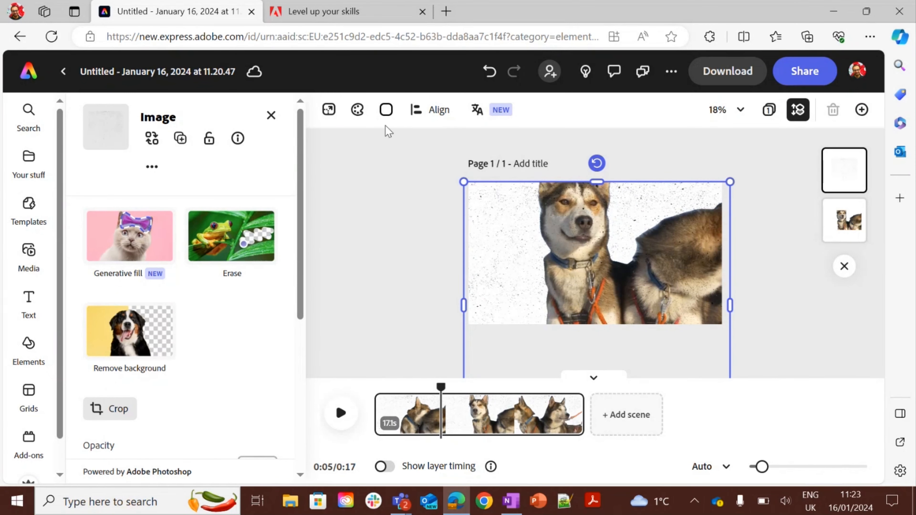
Set the page background colour to a pale recommended swatch.
left_click(383, 110)
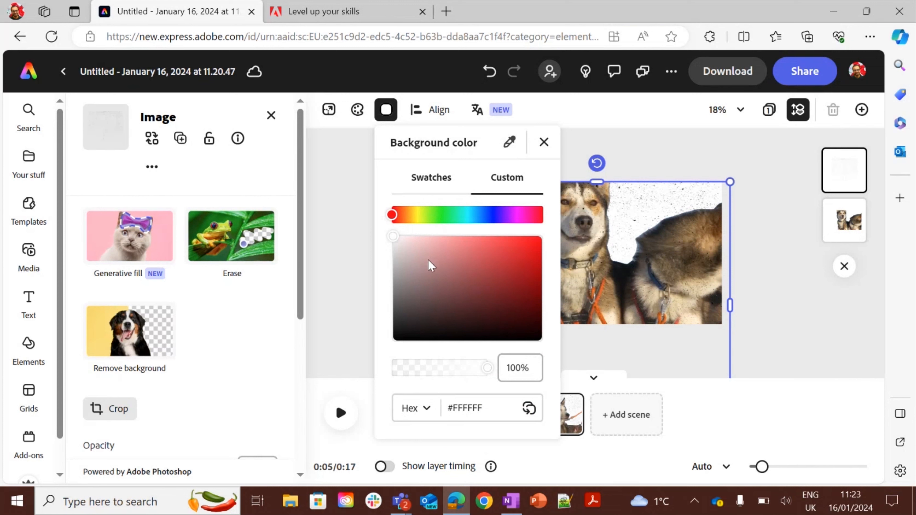
left_click(432, 182)
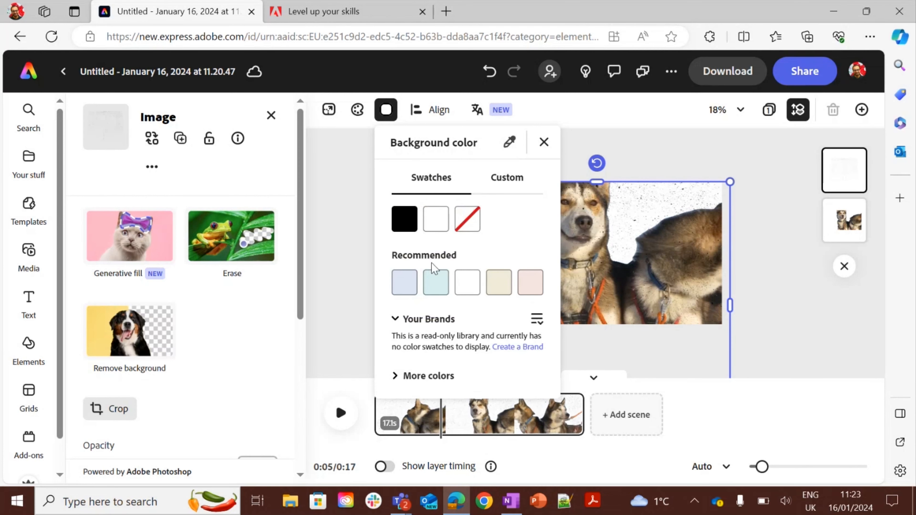
left_click(500, 288)
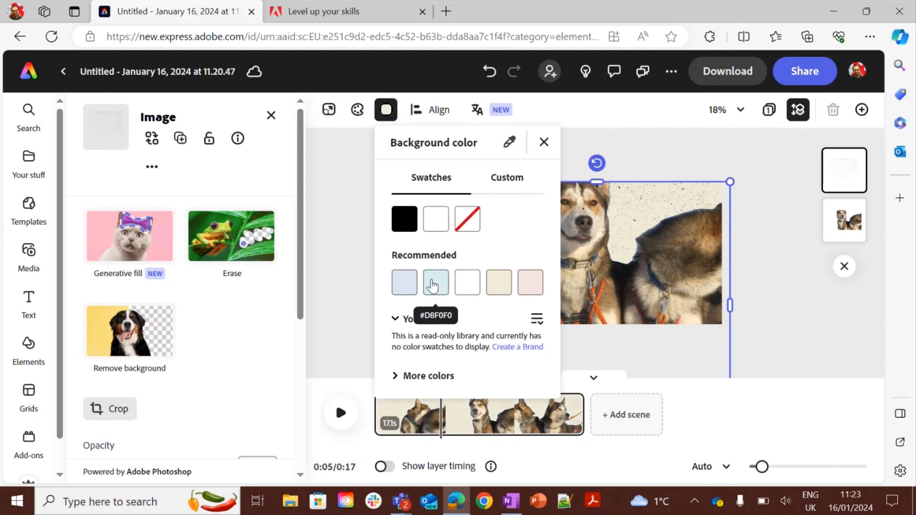
left_click(544, 141)
left_click(447, 221)
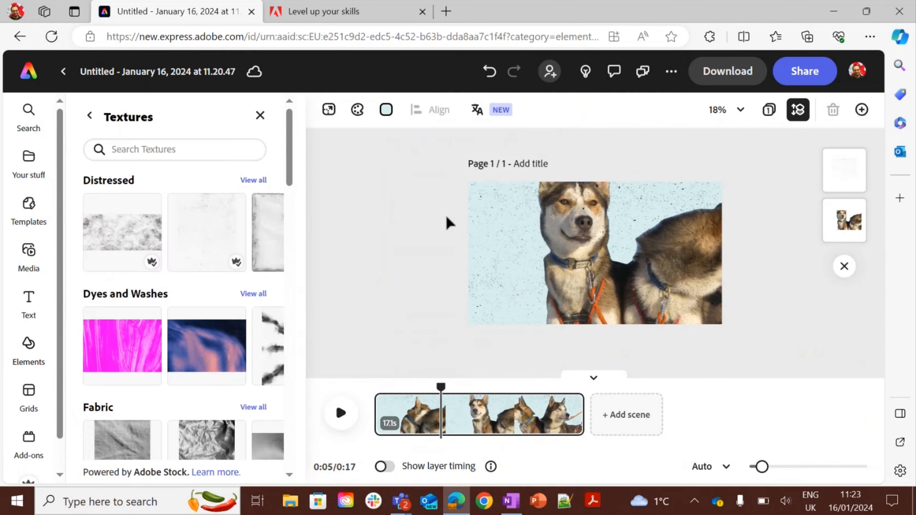
Play the video to preview the textured background, then pause it.
left_click(328, 412)
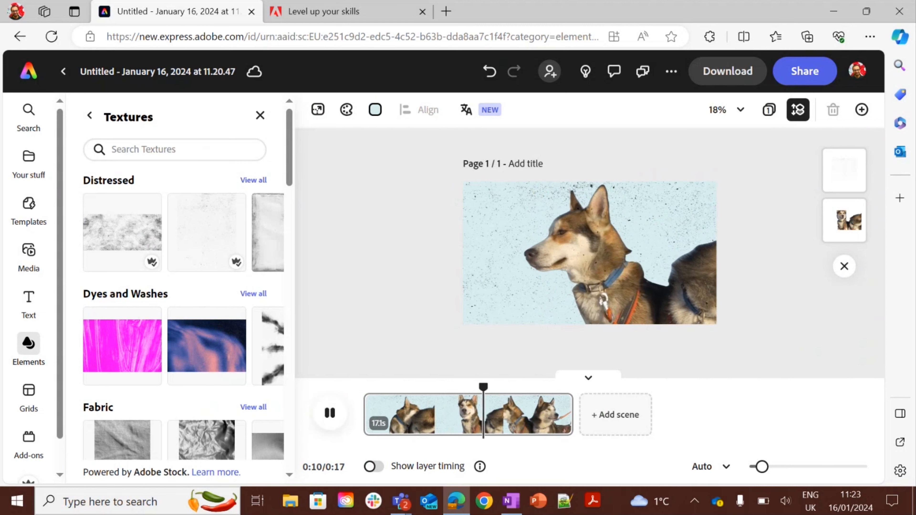
left_click(334, 415)
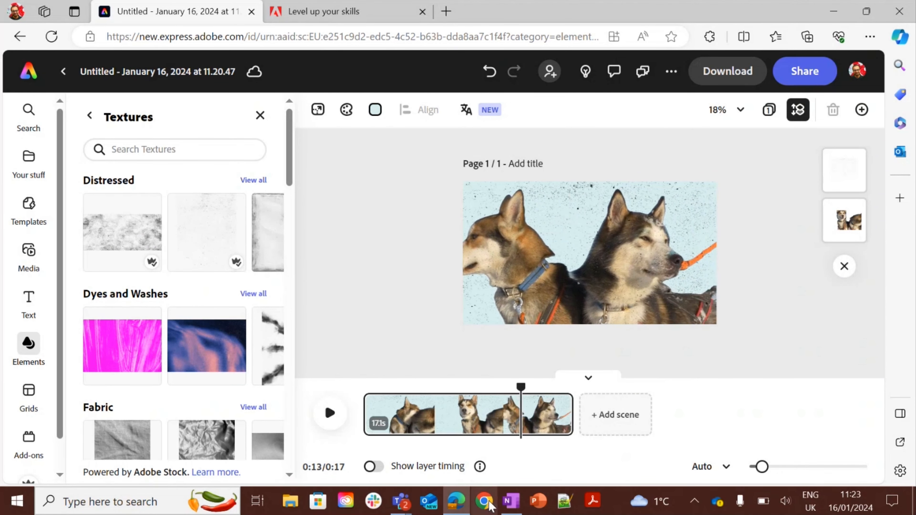
Switch to OneNote and copy the paragraph about dogs being among the first domesticated animals.
left_click(511, 501)
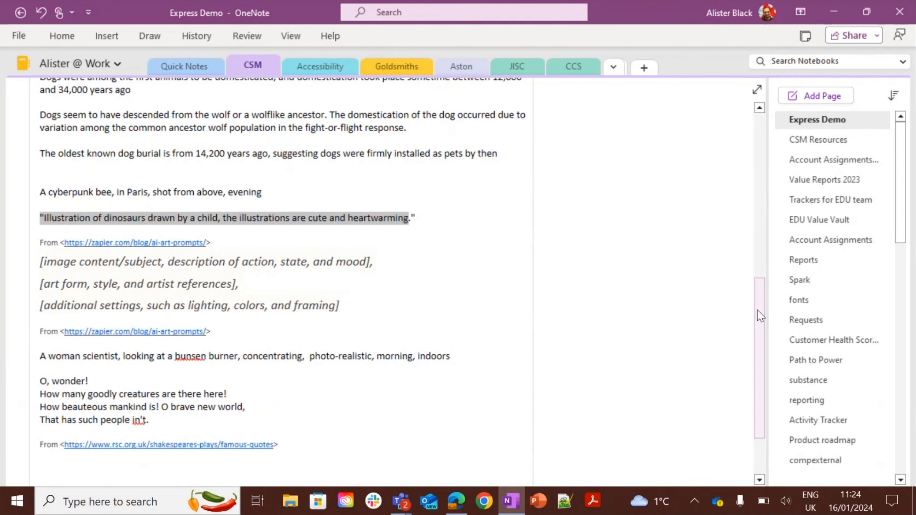
scroll(755, 303, "up", 3)
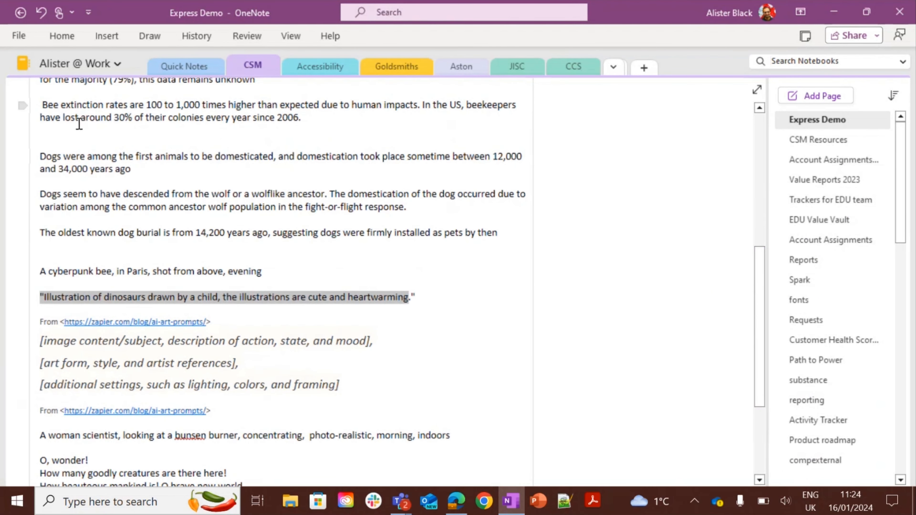
left_click_drag(41, 156, 177, 177)
key("ctrl+c")
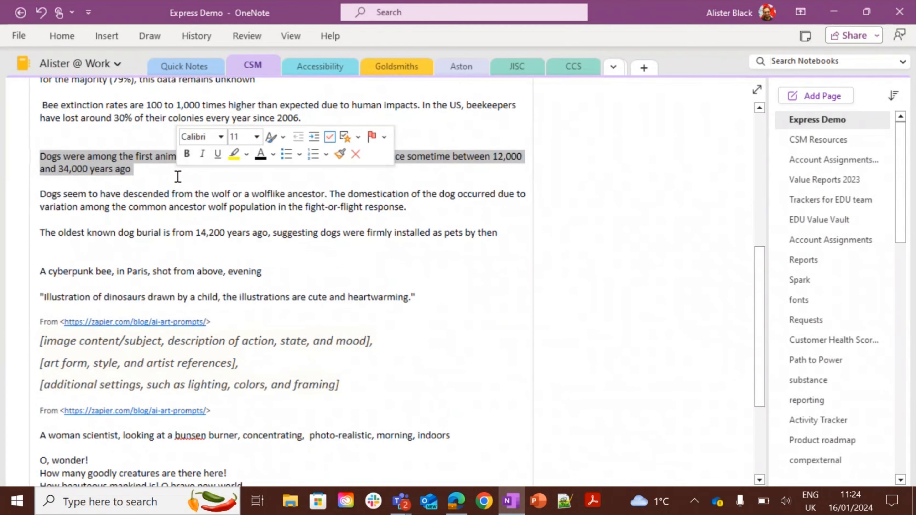
key("alt+Tab")
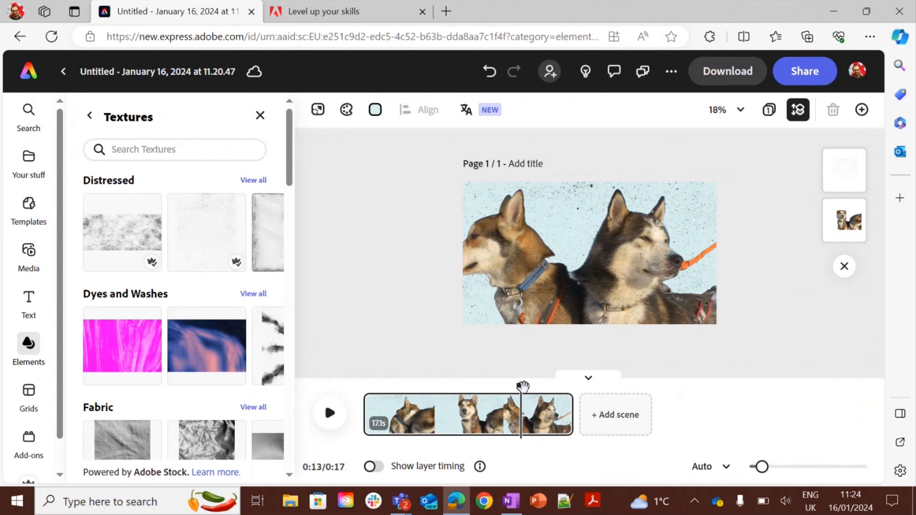
Return the playhead to the start and add a text box containing the pasted dog paragraph.
left_click_drag(520, 386, 363, 386)
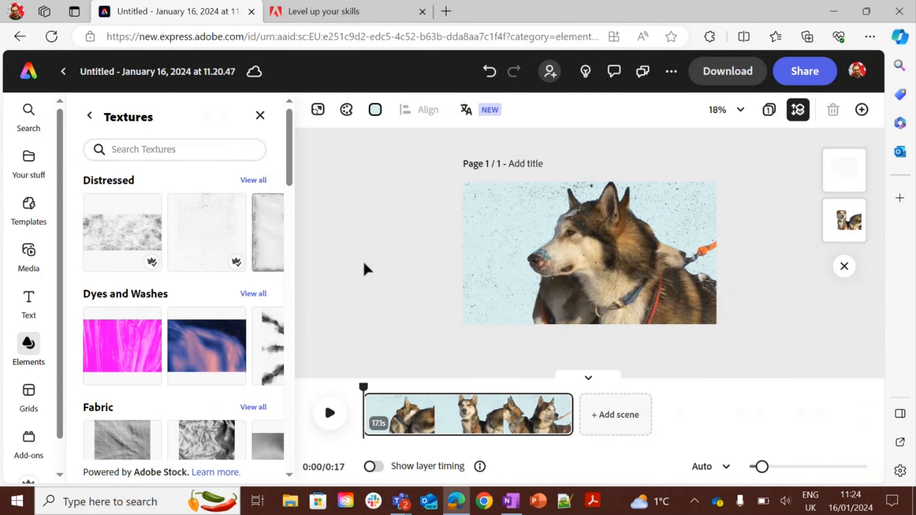
left_click(28, 292)
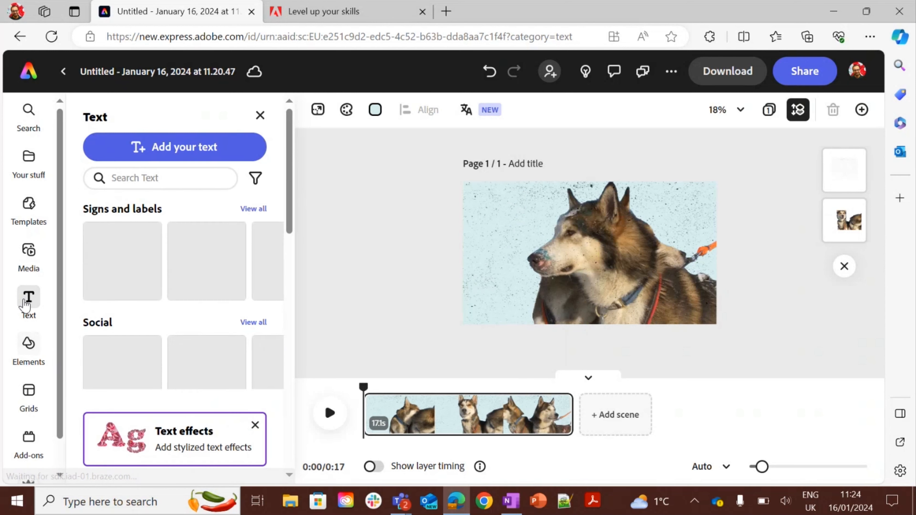
left_click(200, 147)
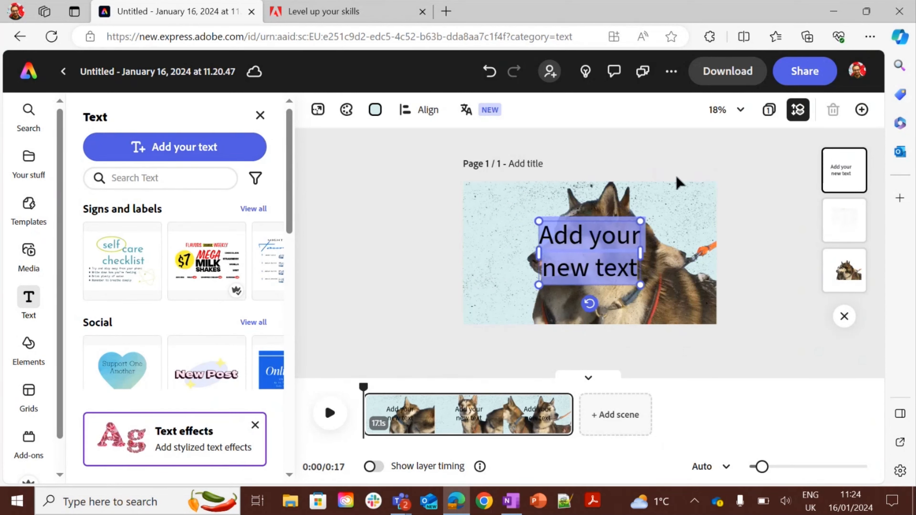
key("ctrl+v")
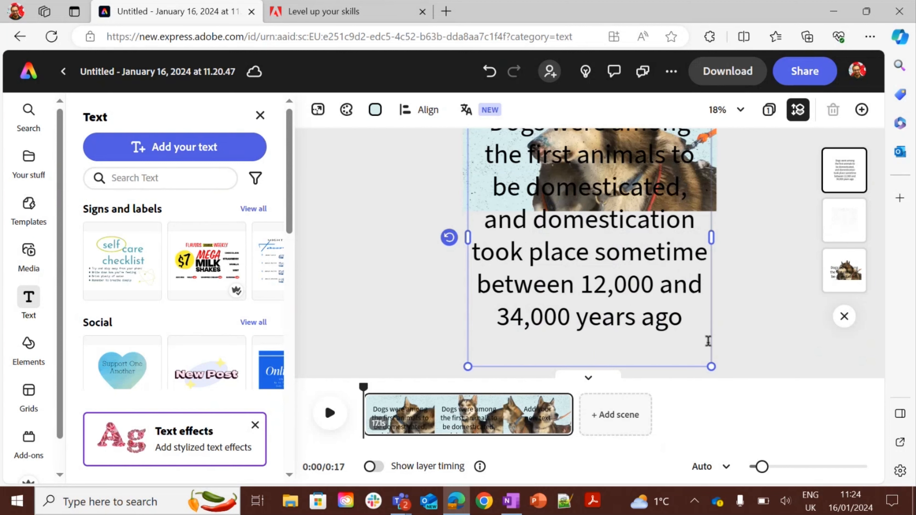
Shrink the paragraph text box and move it to the upper-left corner of the page.
left_click_drag(714, 368, 533, 179)
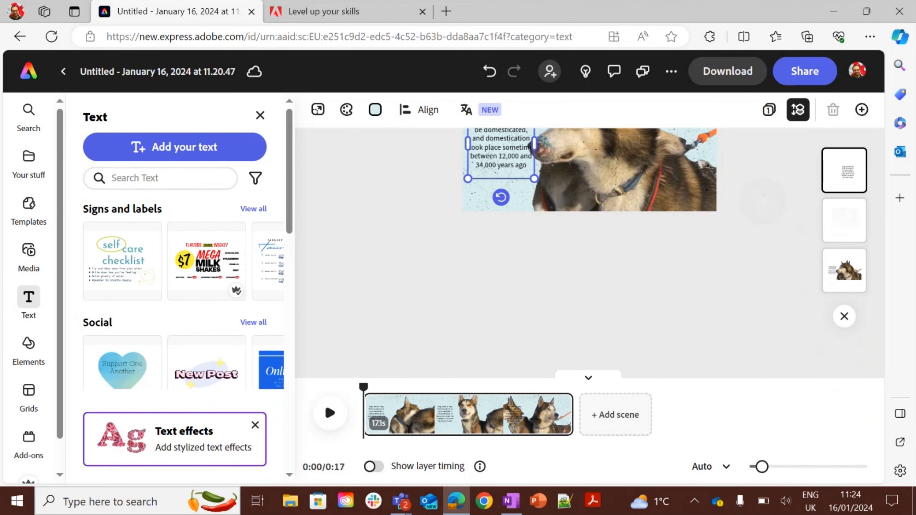
scroll(767, 234, "up", 3)
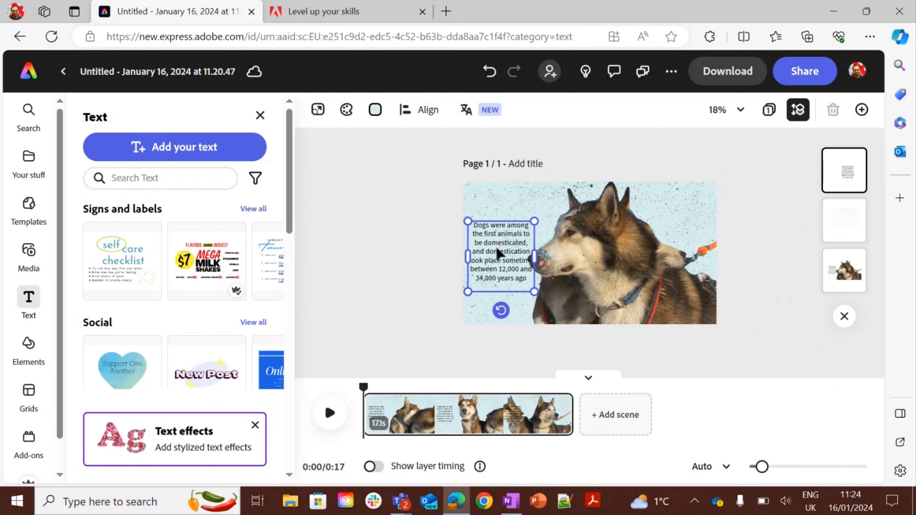
left_click_drag(497, 246, 499, 218)
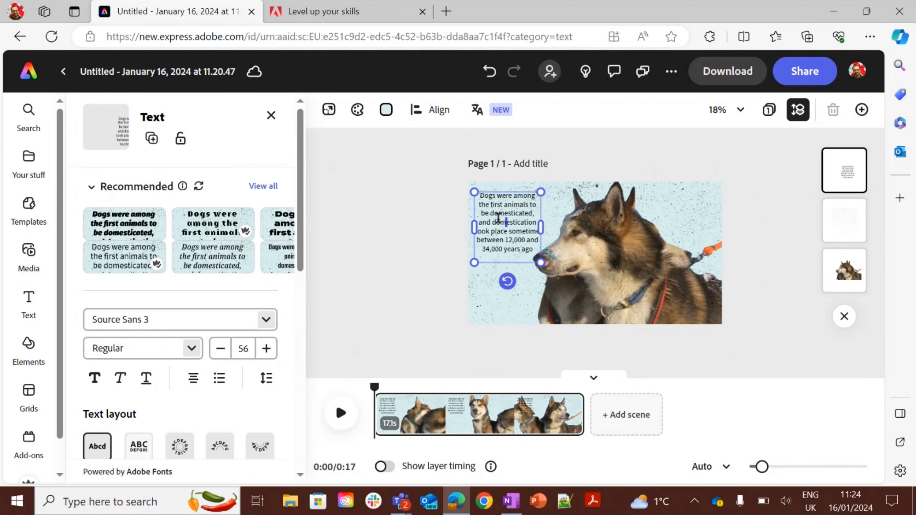
Change the paragraph's font to Bitter.
triple_click(498, 218)
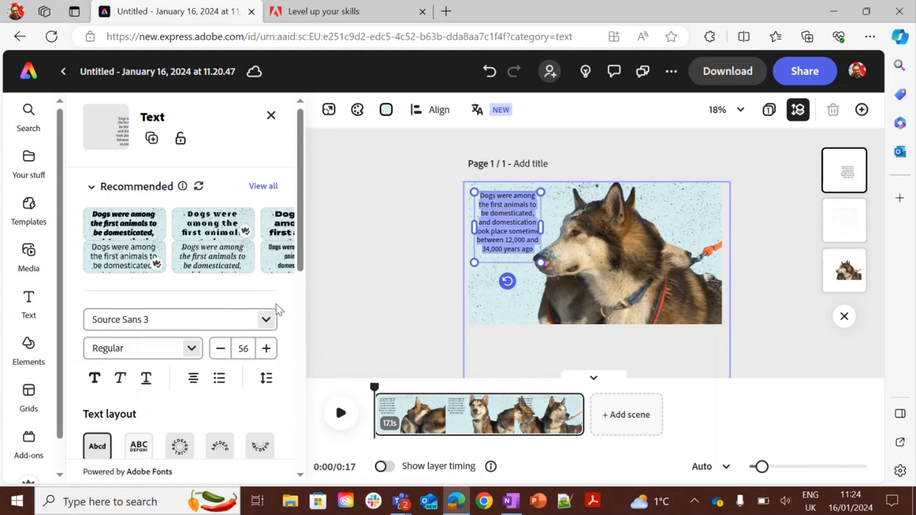
left_click(264, 321)
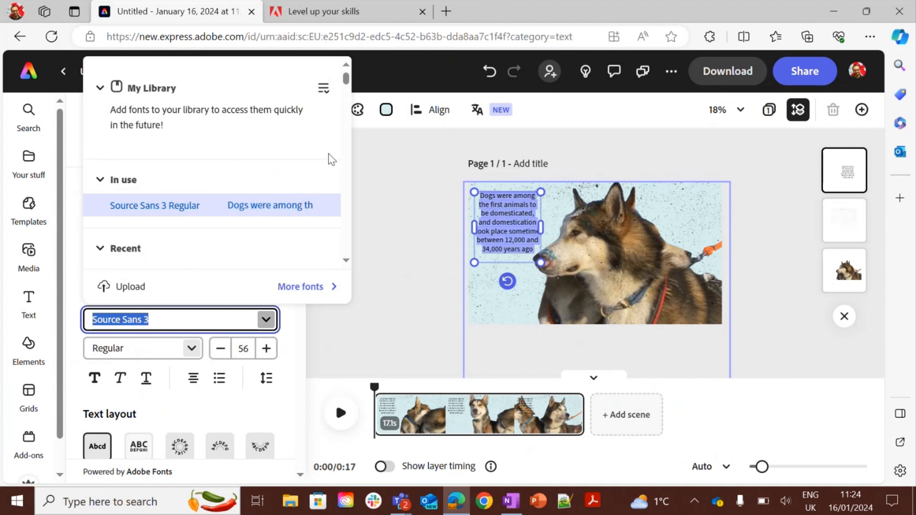
mouse_move(346, 87)
left_mouse_down()
mouse_move(347, 96)
mouse_move(345, 89)
left_mouse_up()
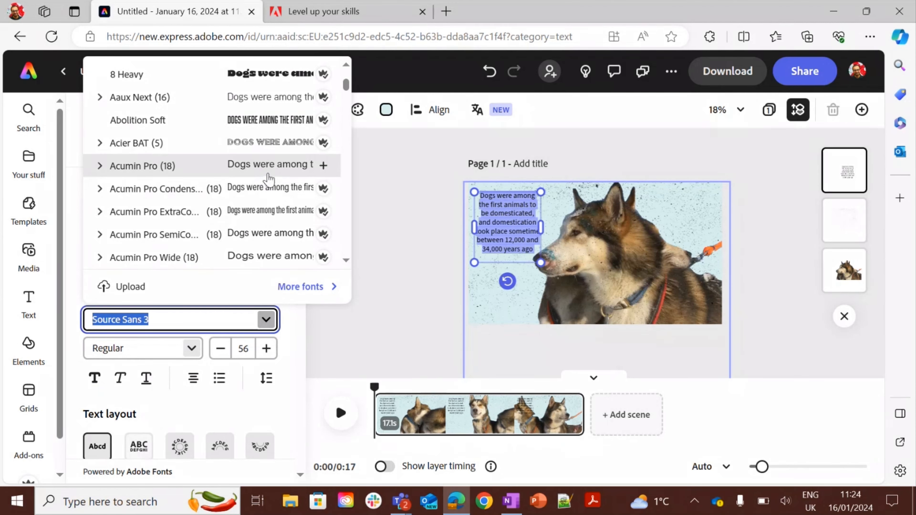
scroll(347, 92, "down", 2)
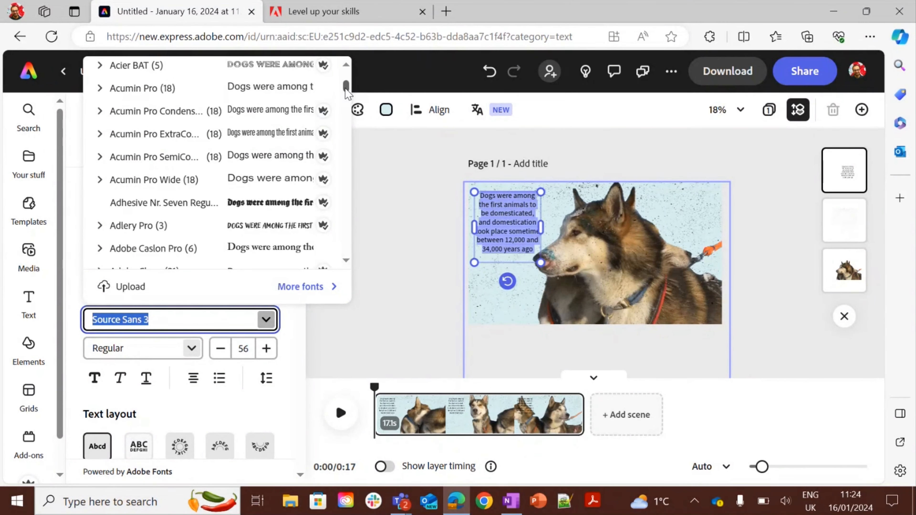
left_click_drag(347, 92, 294, 134)
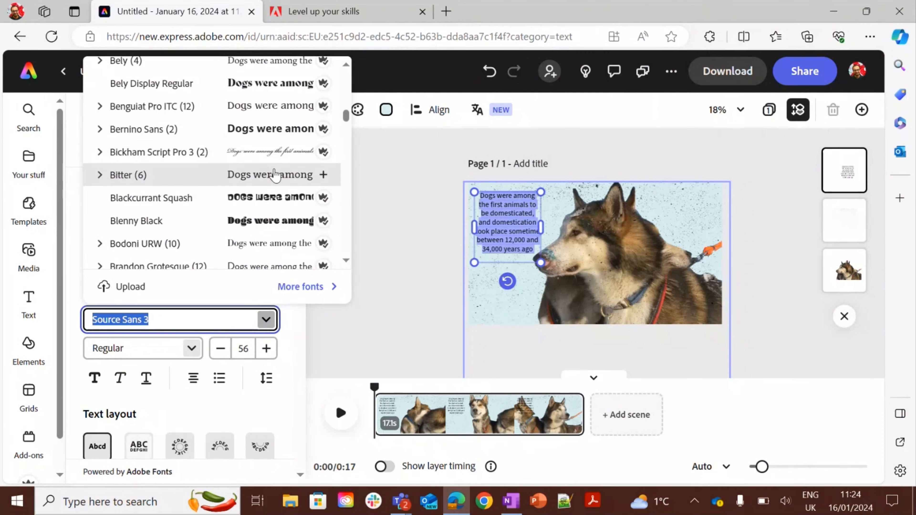
left_click(271, 176)
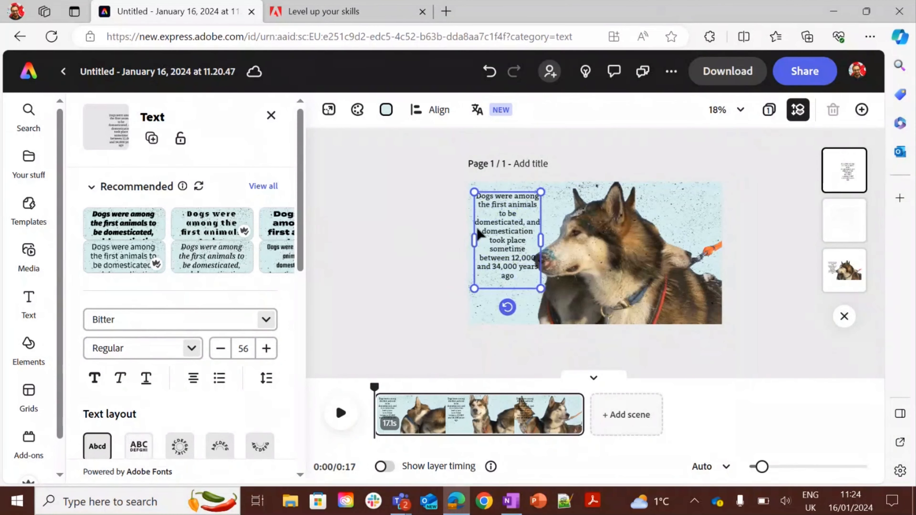
left_click(479, 236)
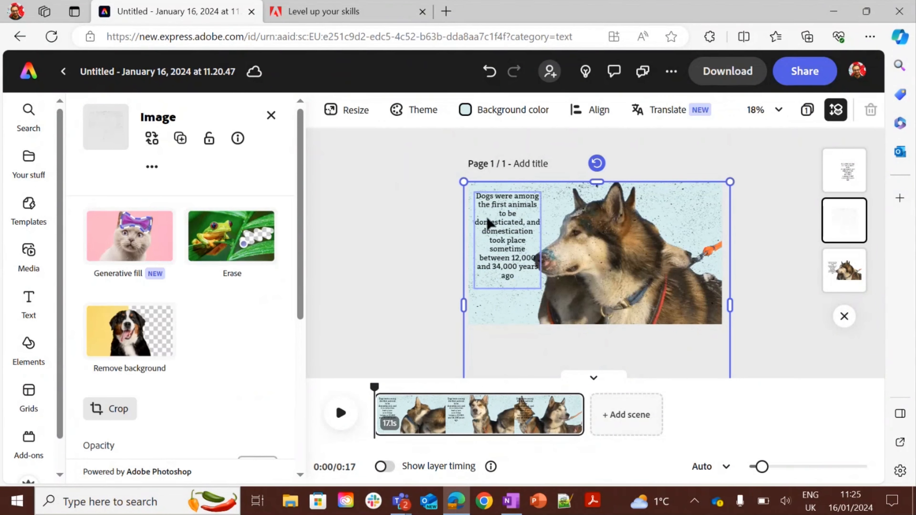
left_click(496, 225)
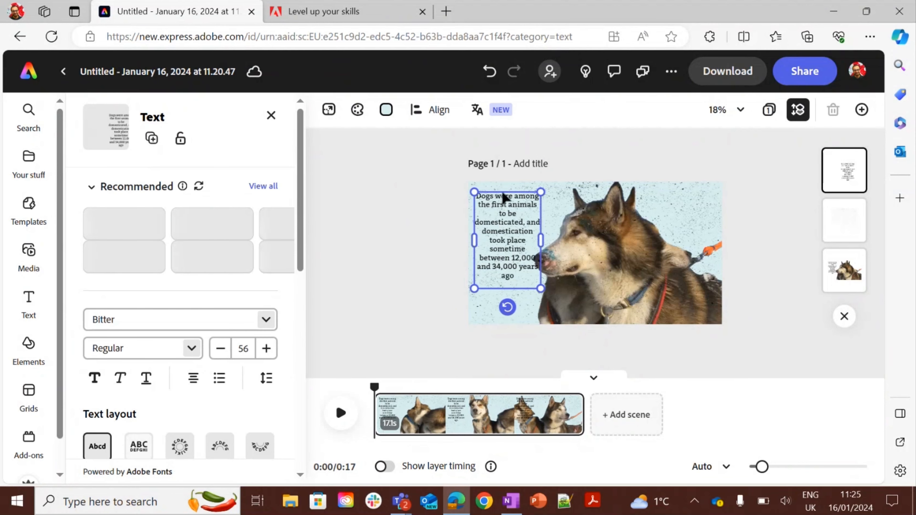
Add the Cinematic Winter Ambient - Loop audio track to the video and play it back briefly.
left_click_drag(498, 202, 497, 207)
left_click(429, 238)
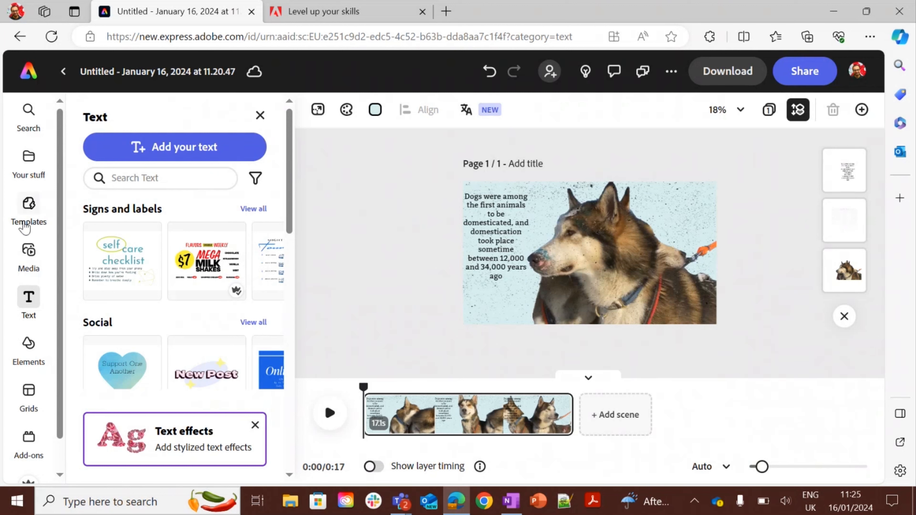
left_click(29, 251)
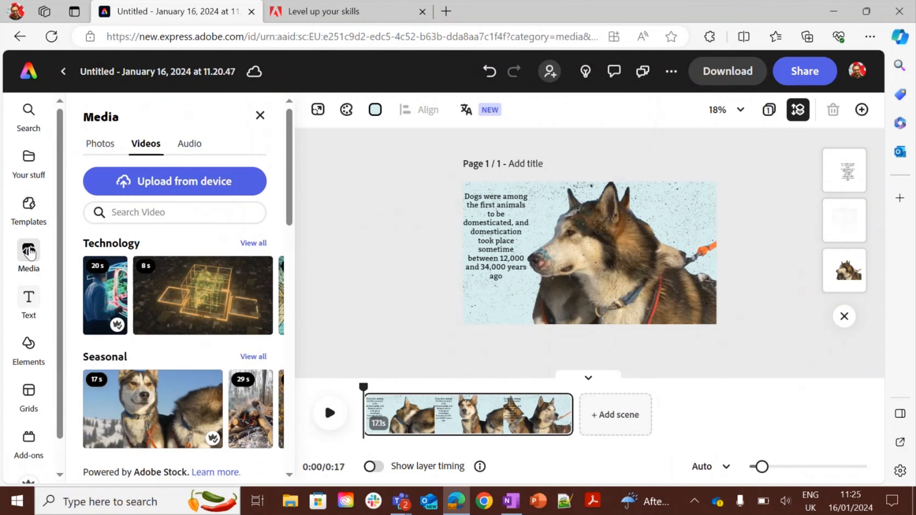
left_click(186, 152)
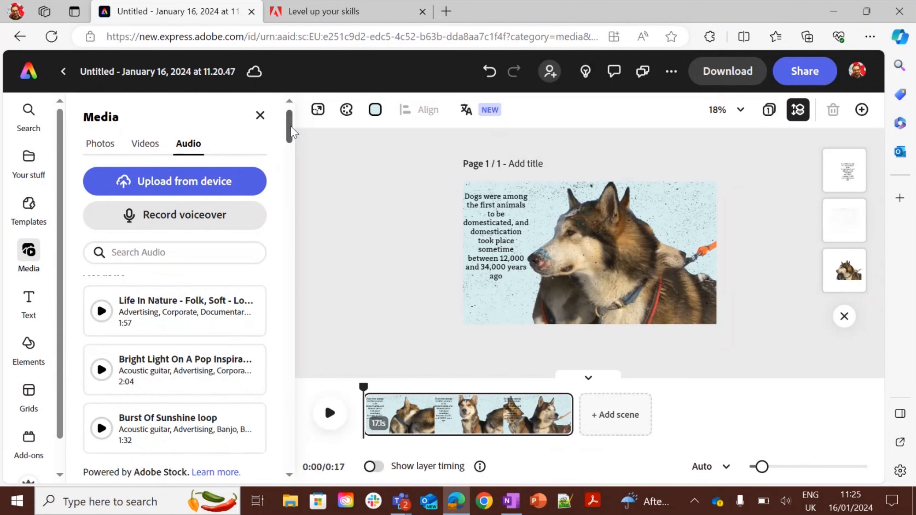
left_click_drag(291, 128, 293, 153)
left_click(176, 322)
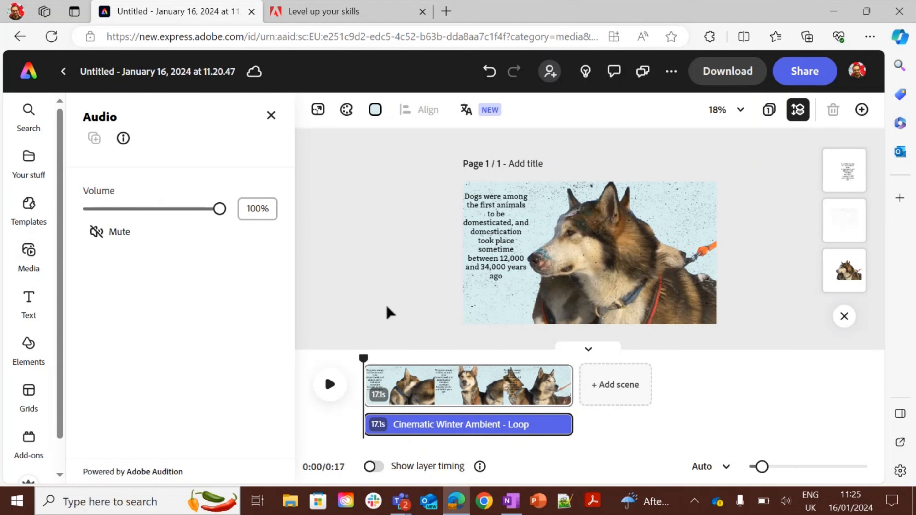
left_click(330, 385)
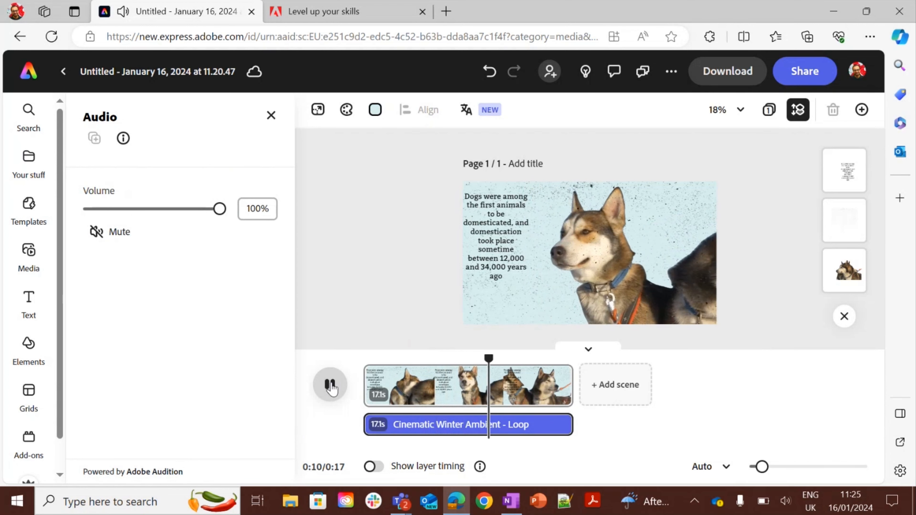
left_click(329, 386)
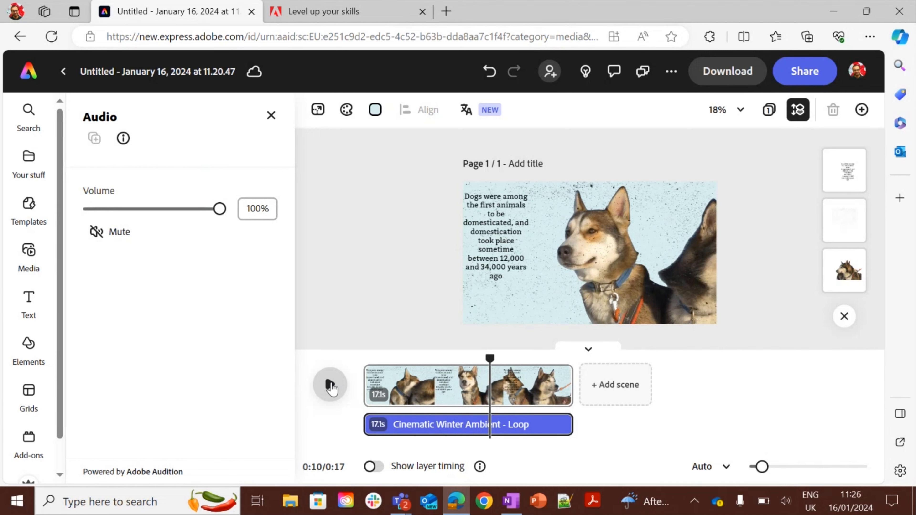
Duplicate the husky scene and select the new copy in the timeline.
left_click(455, 394)
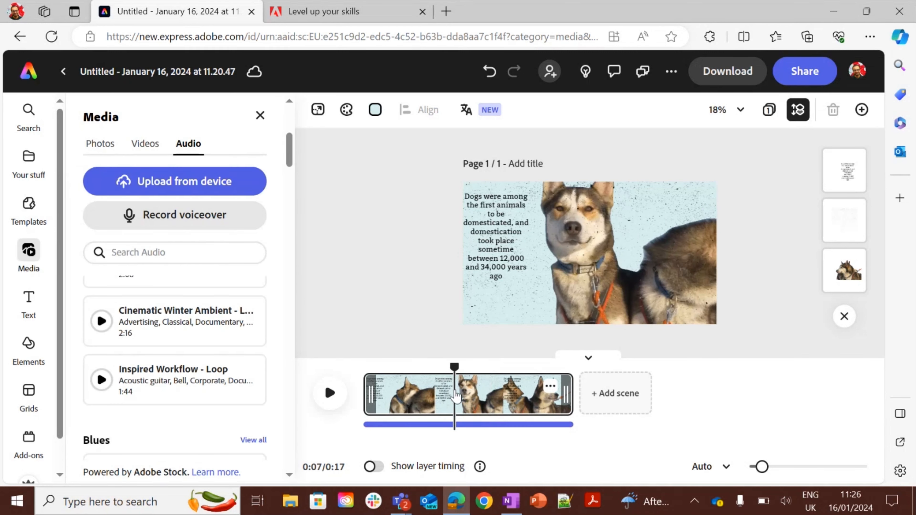
right_click(455, 395)
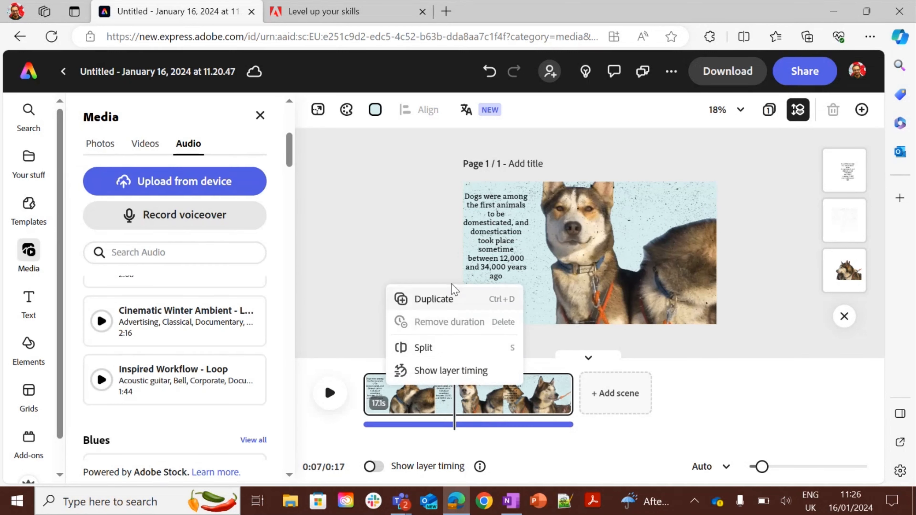
left_click(450, 300)
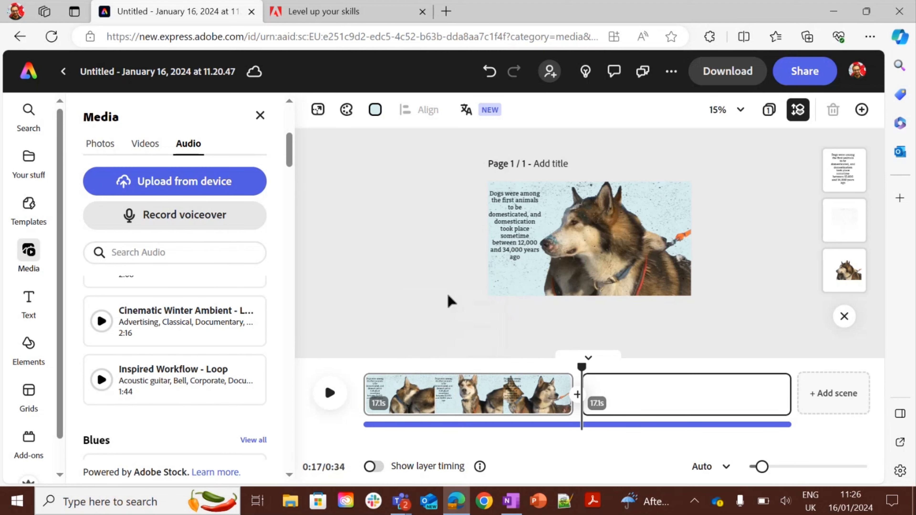
left_click(634, 410)
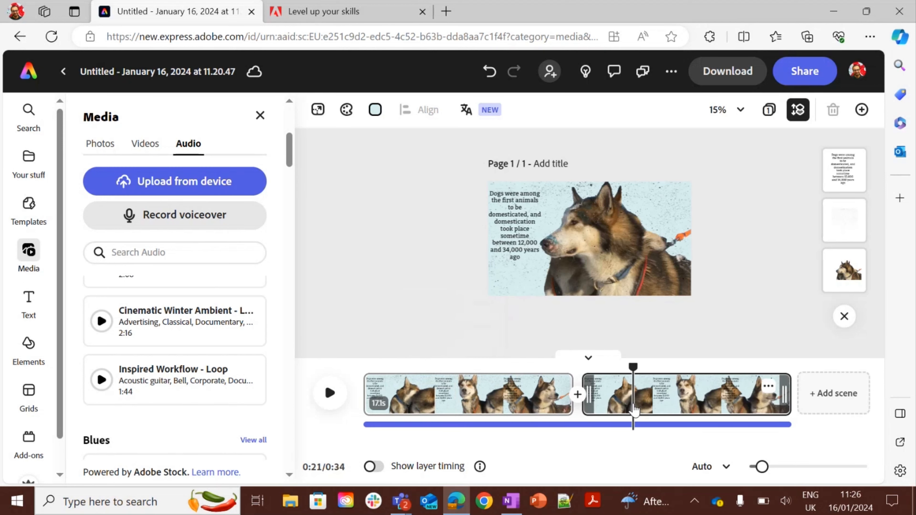
Switch to OneNote and copy the paragraph about dogs descending from the wolf or a wolflike ancestor.
left_click(524, 249)
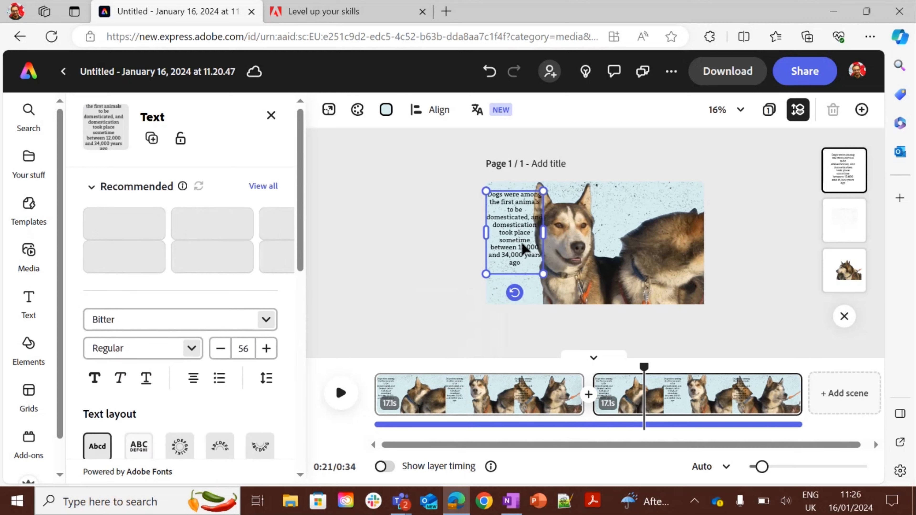
key("alt+Tab")
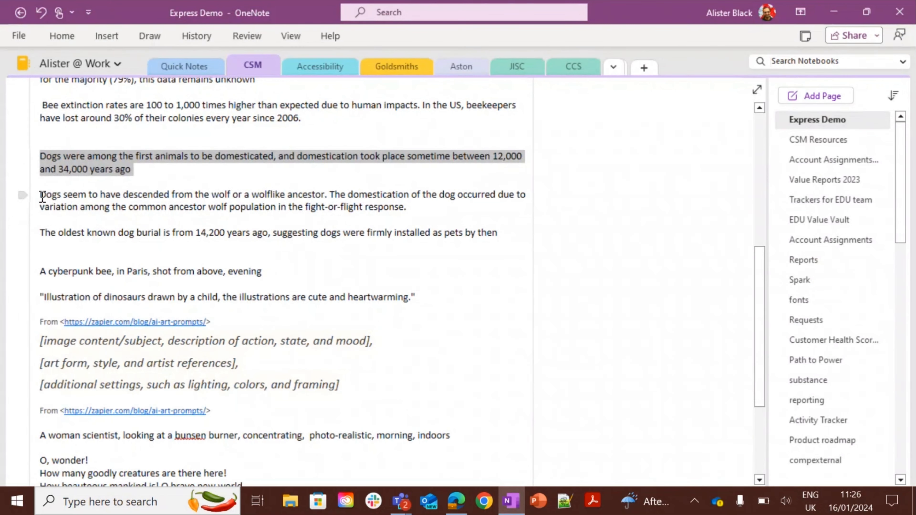
left_click_drag(41, 195, 449, 202)
key("ctrl+c")
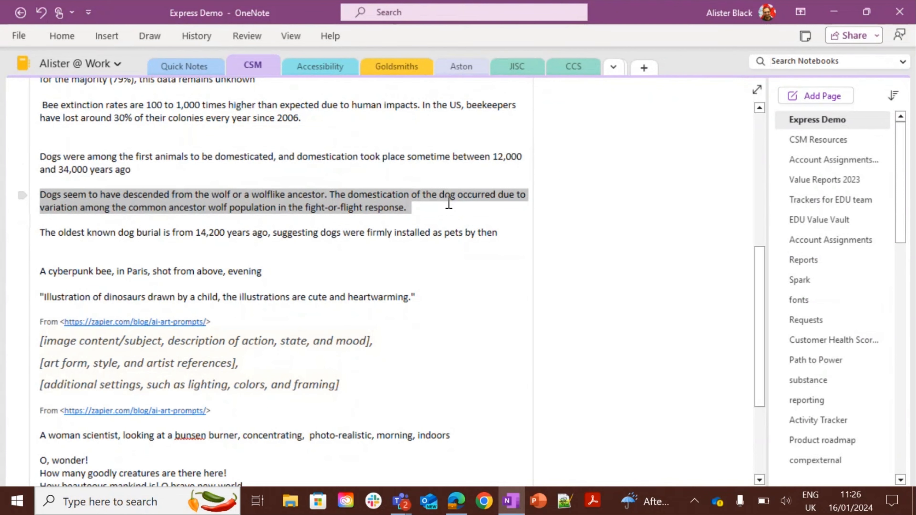
key("alt+Tab")
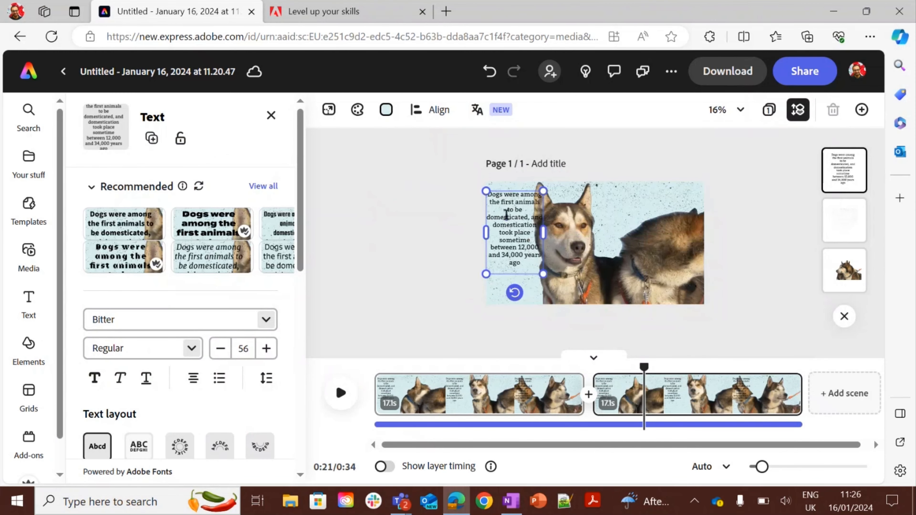
Replace the second scene's paragraph text with the pasted wolf-ancestor paragraph.
mouse_move(544, 275)
left_mouse_down()
mouse_move(559, 297)
mouse_move(543, 276)
left_mouse_up()
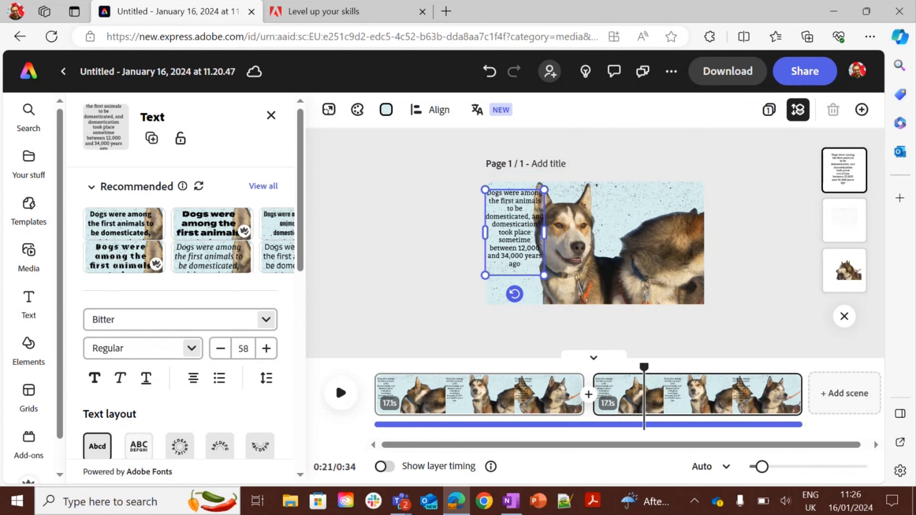
left_click(507, 264)
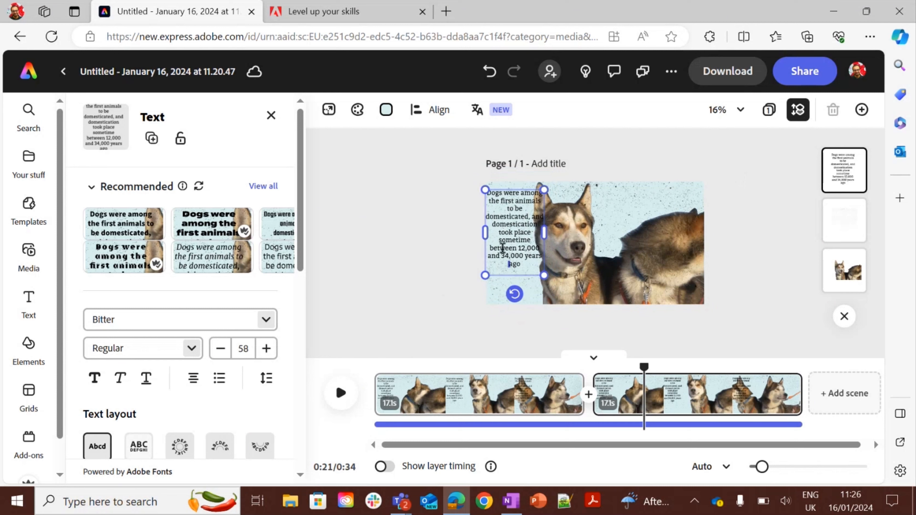
double_click(502, 248)
key("ctrl+a")
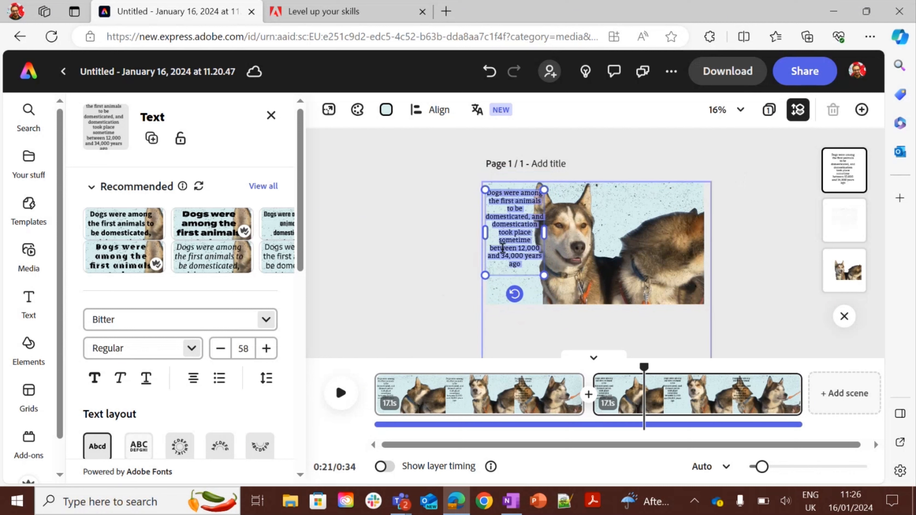
key("ctrl+v")
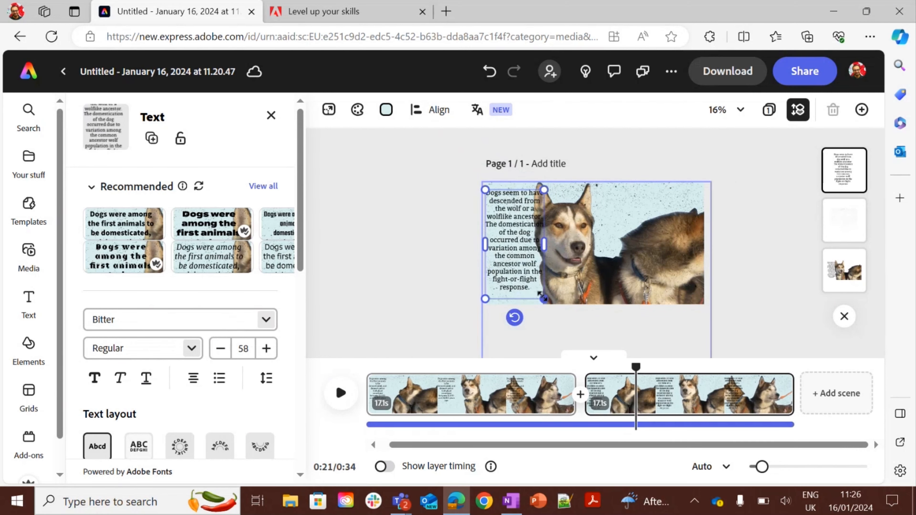
Shrink the new paragraph's text box, then play back the transition into the second scene.
left_click_drag(544, 299, 530, 273)
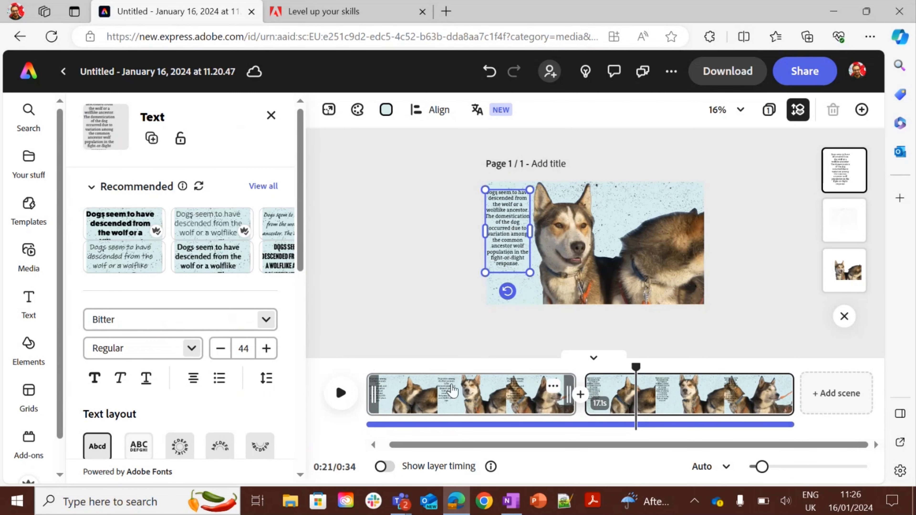
left_click_drag(636, 366, 513, 366)
left_click(333, 399)
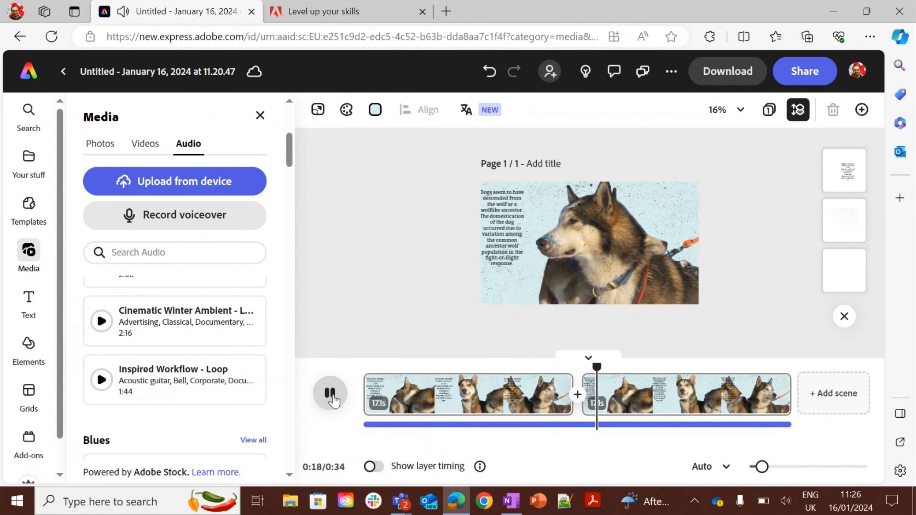
left_click(334, 398)
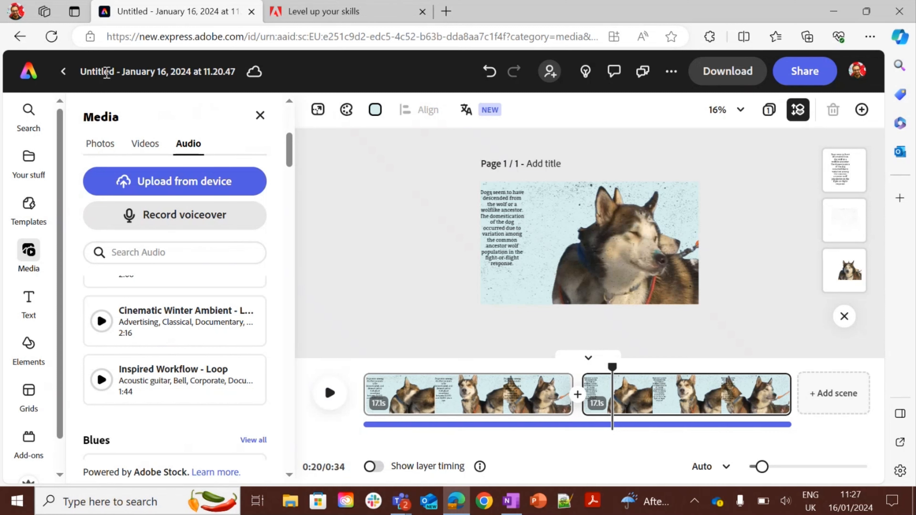
Rename the project as wolfvideo2.
left_click(117, 72)
type("wolfvideo")
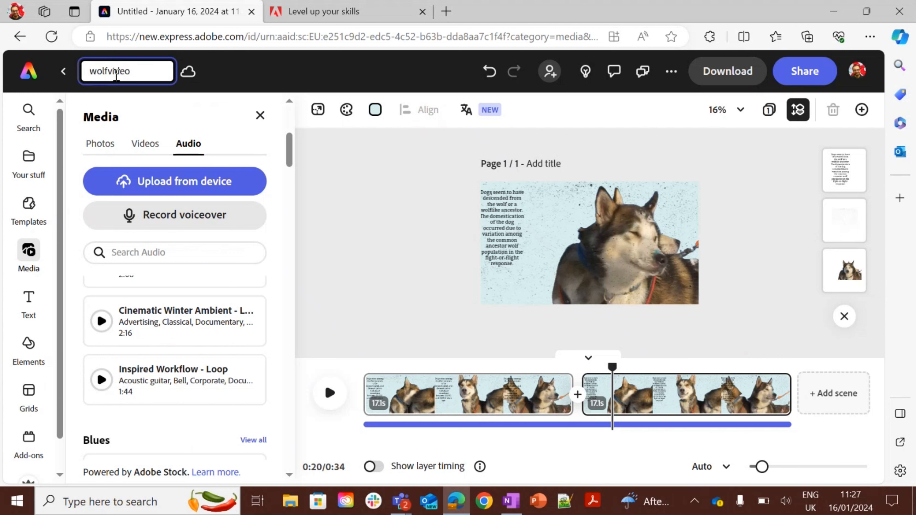
type("2")
key("Return")
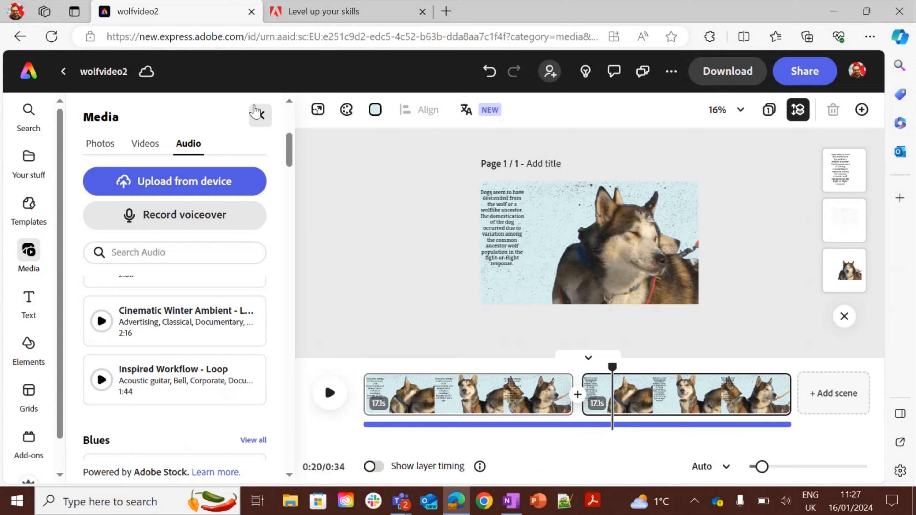
Review the available download and share options for the video.
left_click(260, 116)
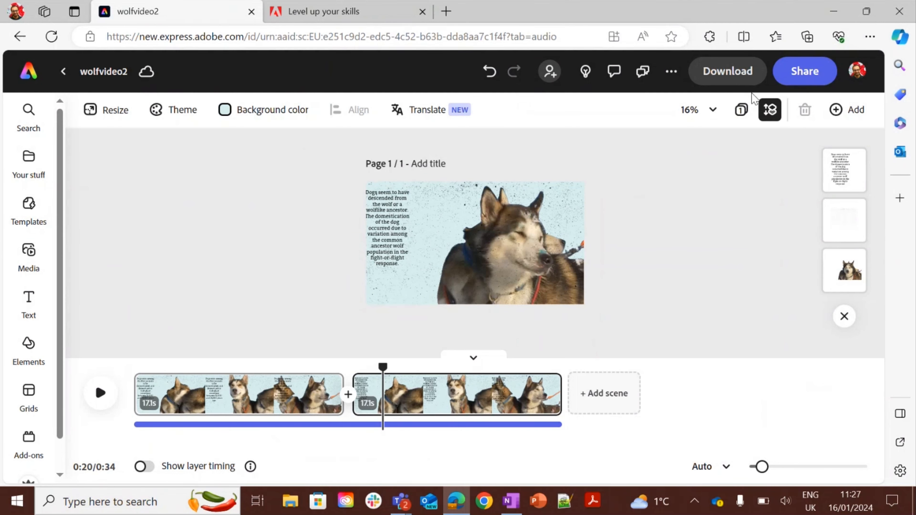
left_click(791, 77)
left_click(577, 213)
left_click(694, 155)
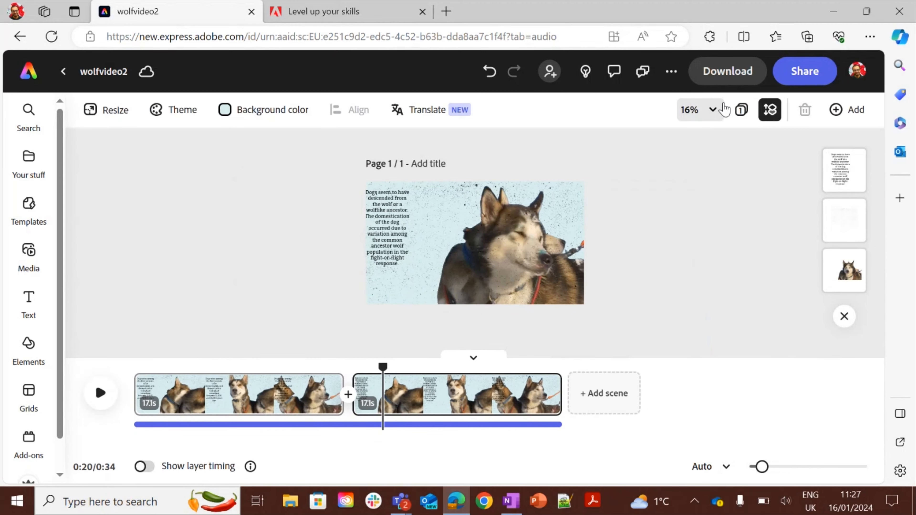
left_click(725, 72)
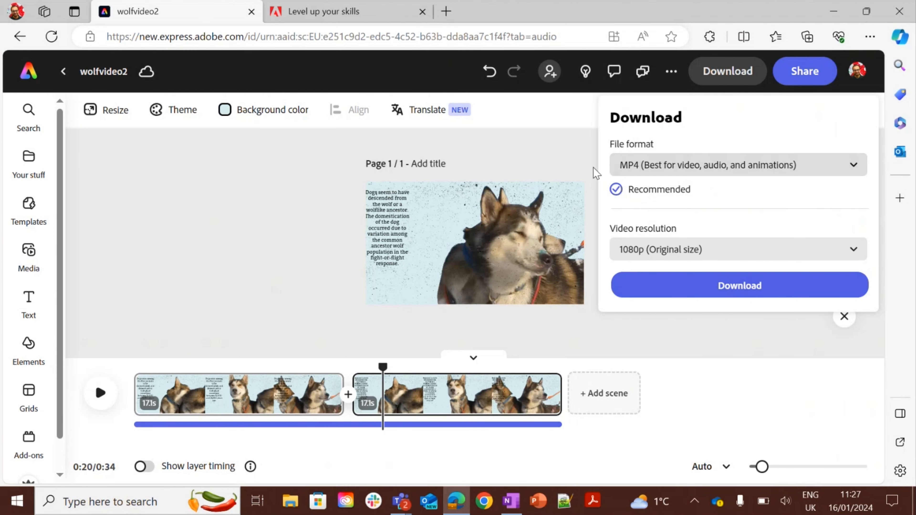
left_click(574, 153)
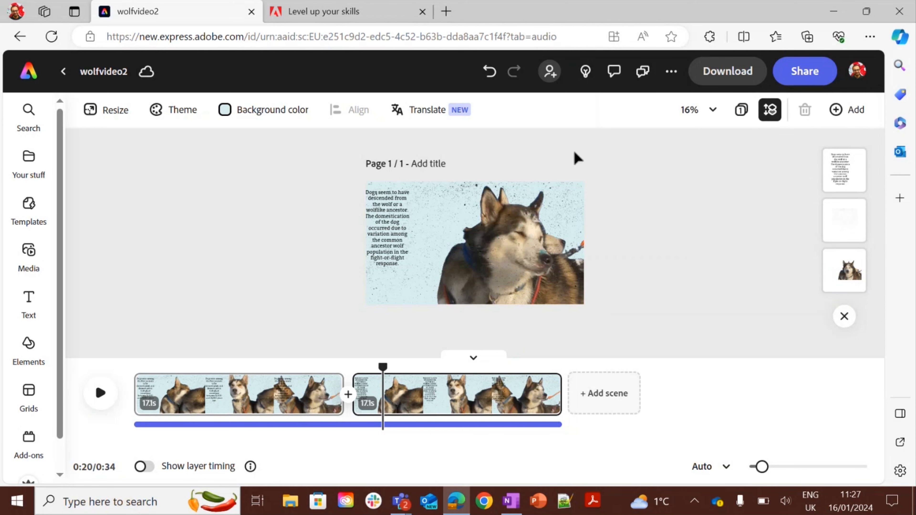
left_click(807, 68)
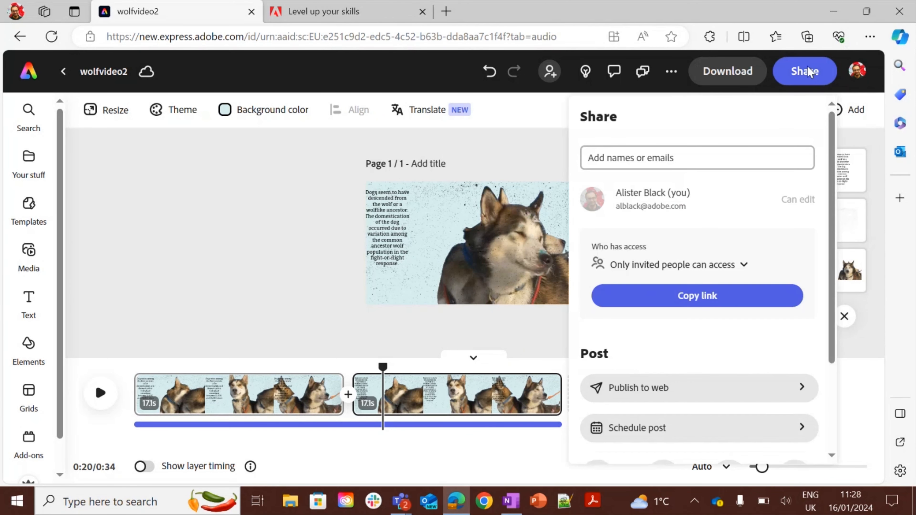
scroll(831, 148, "down", 3)
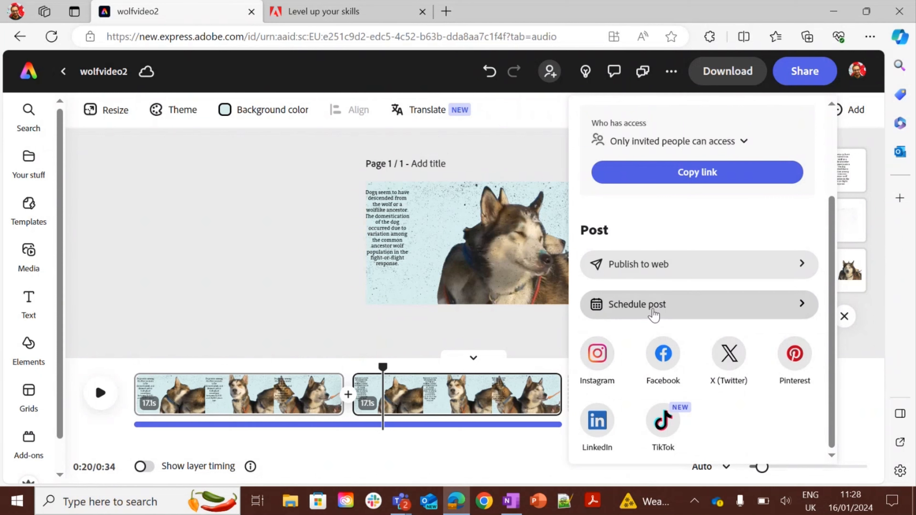
left_click(205, 214)
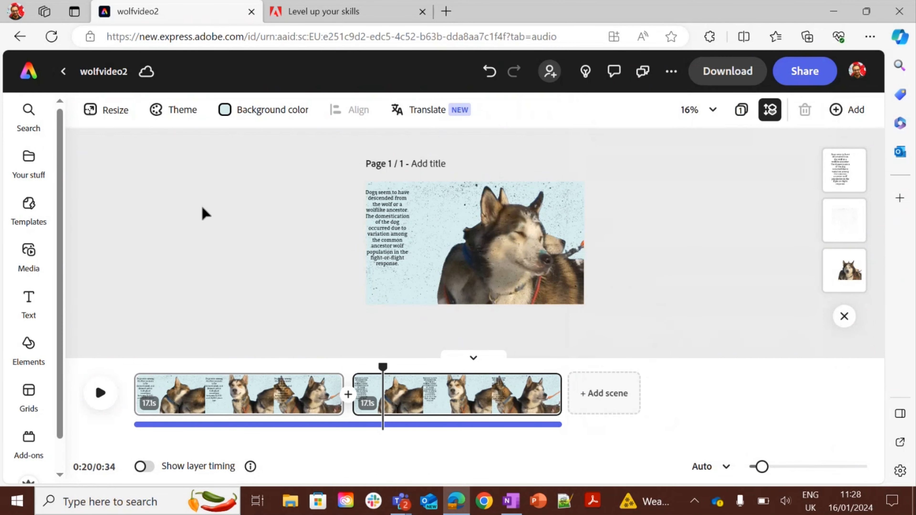
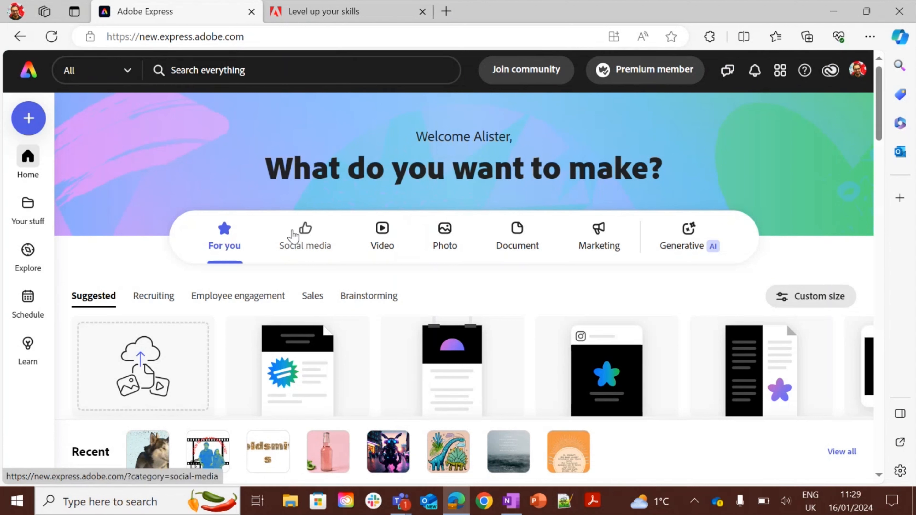
Start a new Instagram square post from the social media category and browse its templates.
left_click(293, 237)
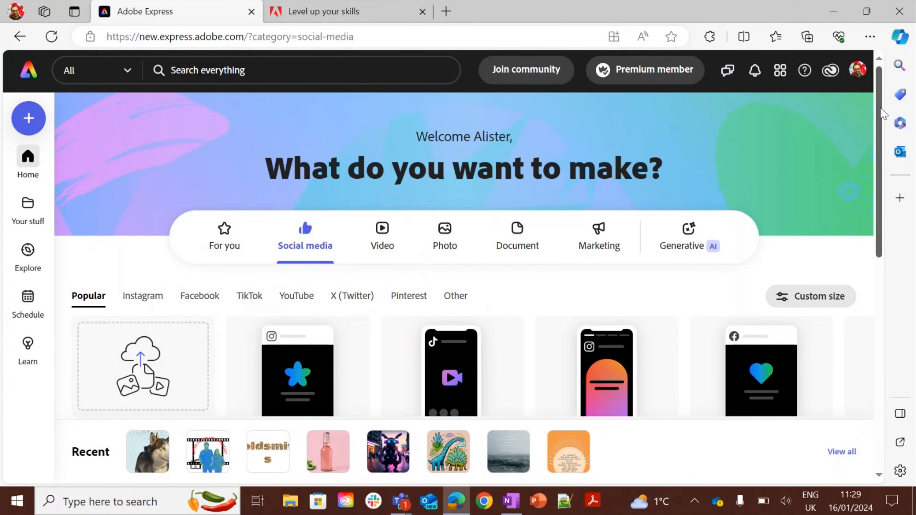
left_click_drag(882, 113, 894, 175)
mouse_move(293, 234)
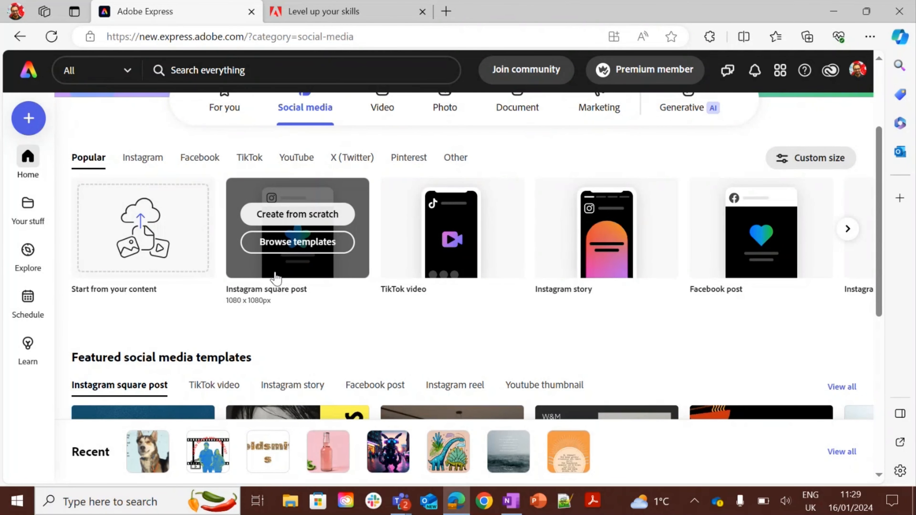
left_click(288, 243)
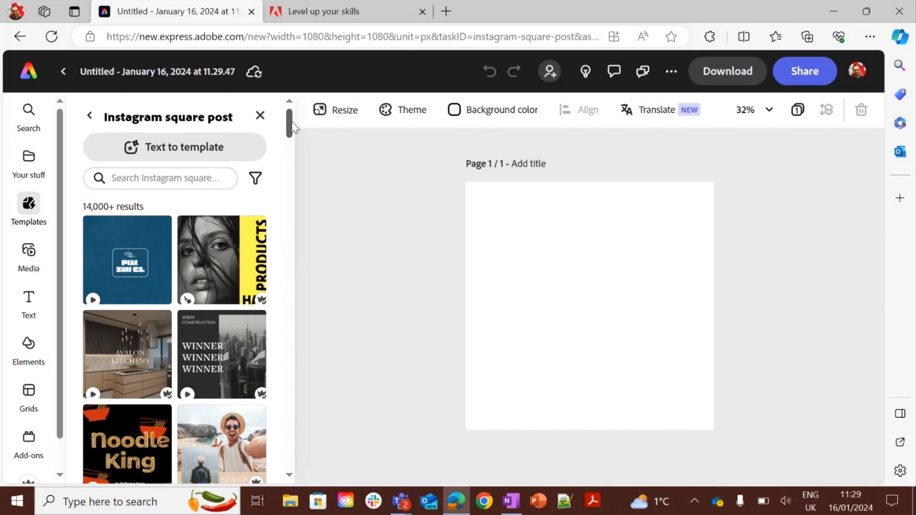
Search the Instagram square post templates for quote storm and apply the stormy sea quote template.
left_click_drag(291, 122, 291, 101)
left_click(127, 180)
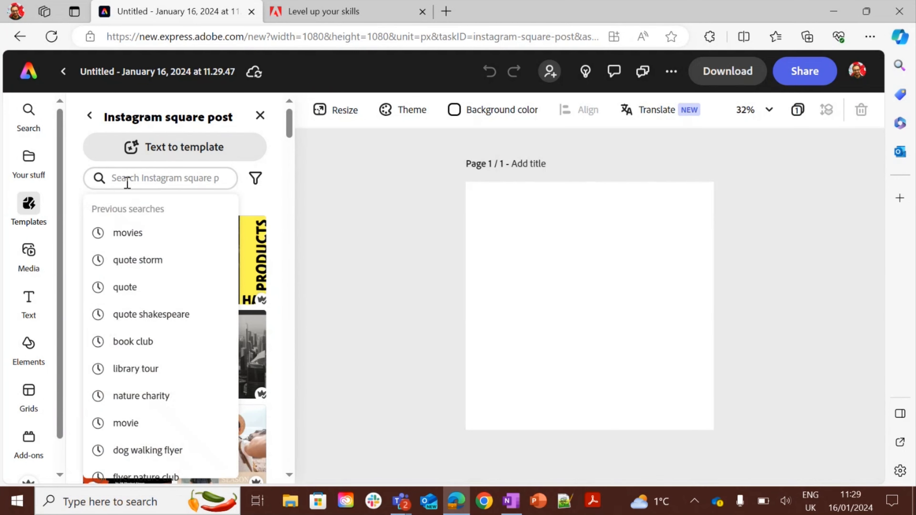
type("quote")
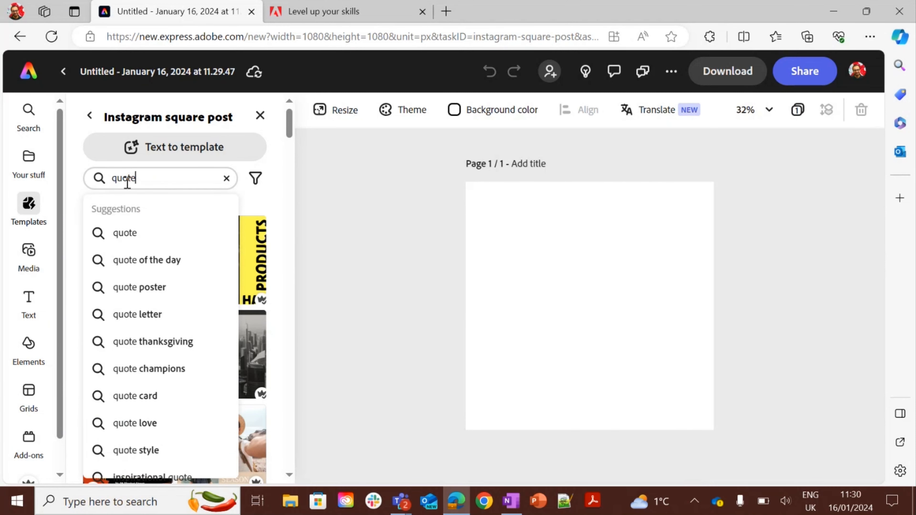
type(" storm")
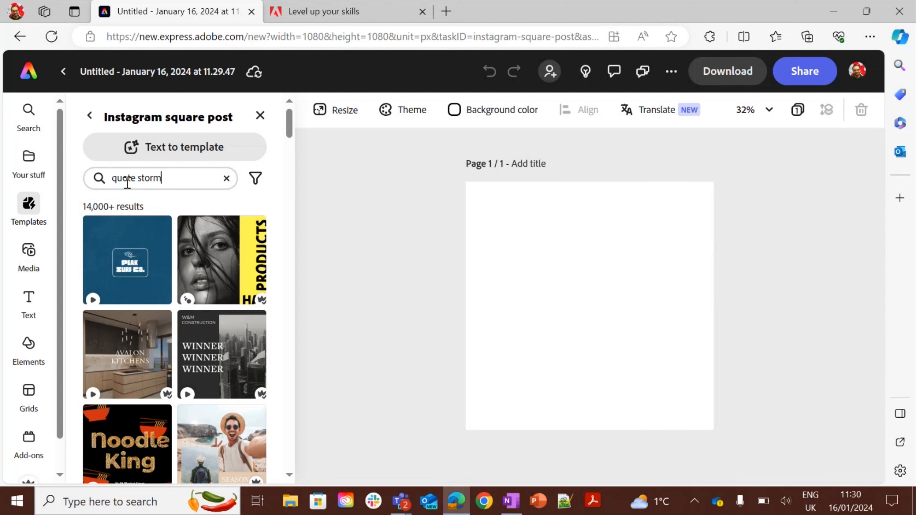
key("Return")
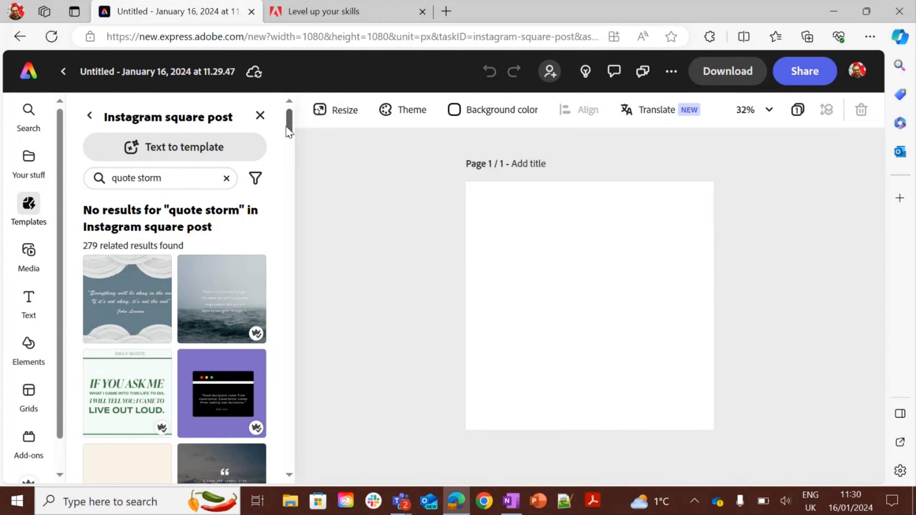
left_click_drag(287, 126, 302, 115)
left_click(240, 285)
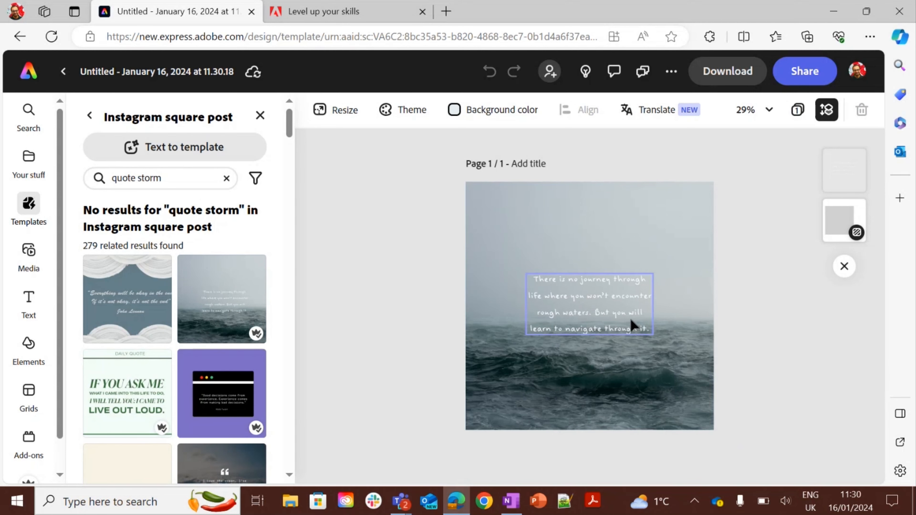
Switch to OneNote and copy the Shakespeare quote beginning 'O, wonder!', then return to the design.
key("alt+Tab")
key("alt+Tab")
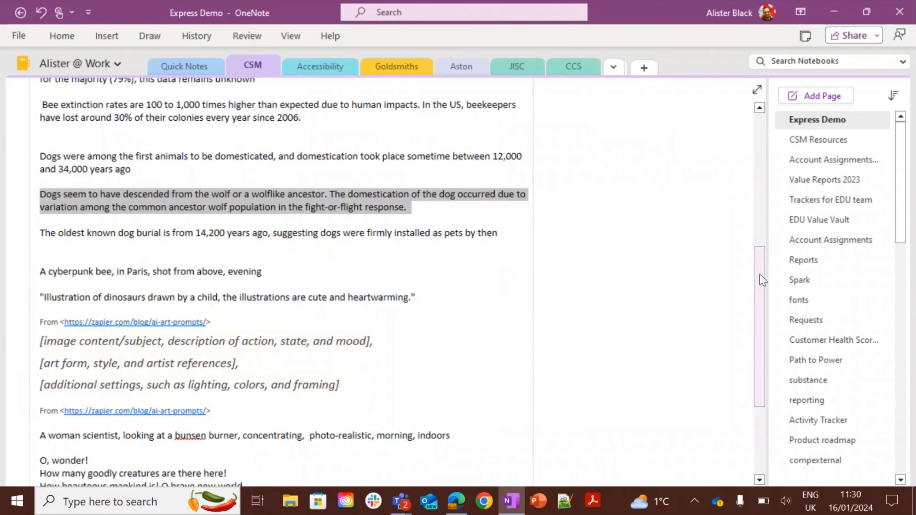
left_click_drag(759, 274, 757, 320)
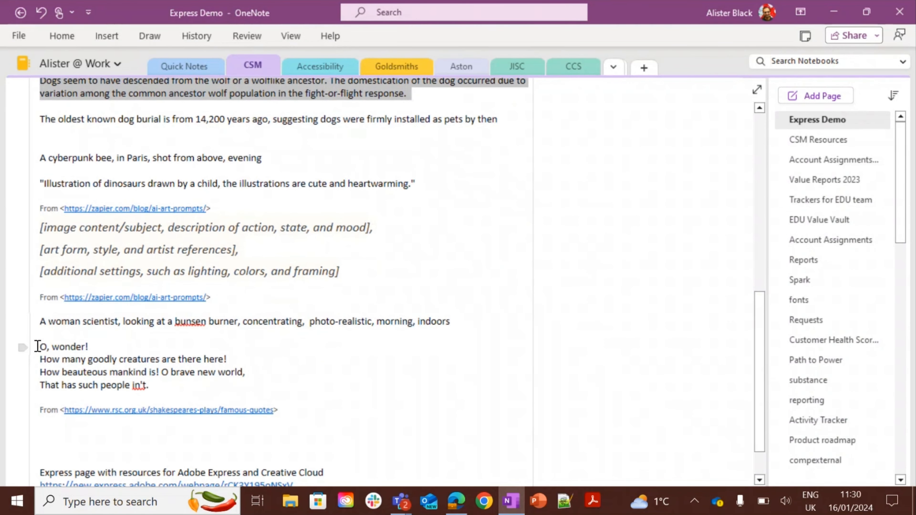
left_click_drag(38, 346, 158, 394)
key("ctrl+c")
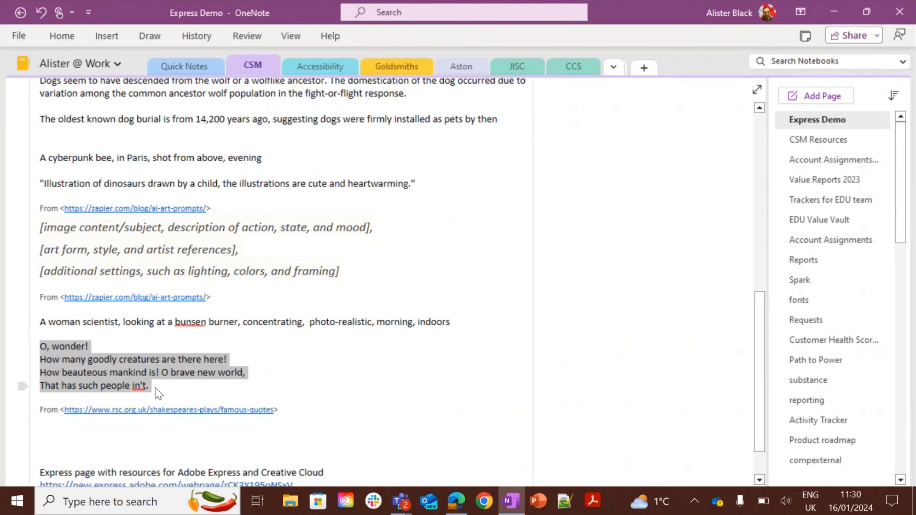
key("alt+Tab")
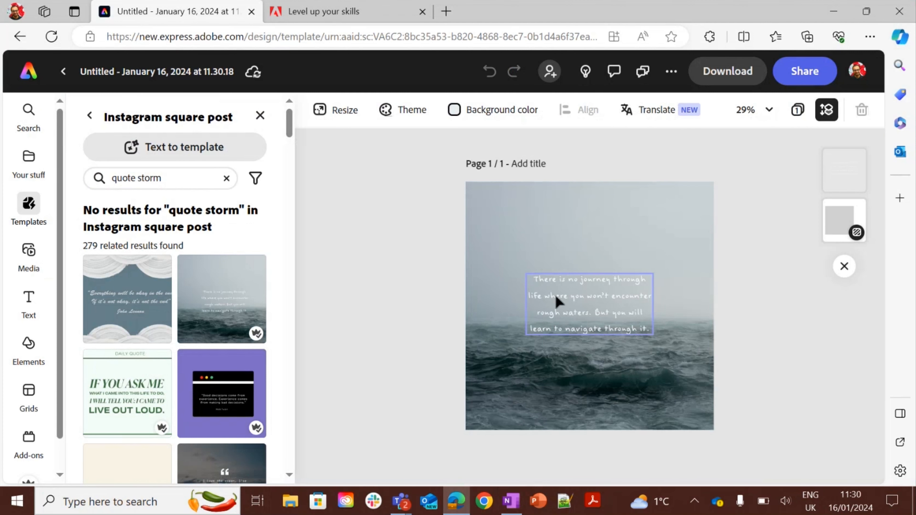
Enlarge the template's quote text box by its corners to about size 82.
left_click(556, 295)
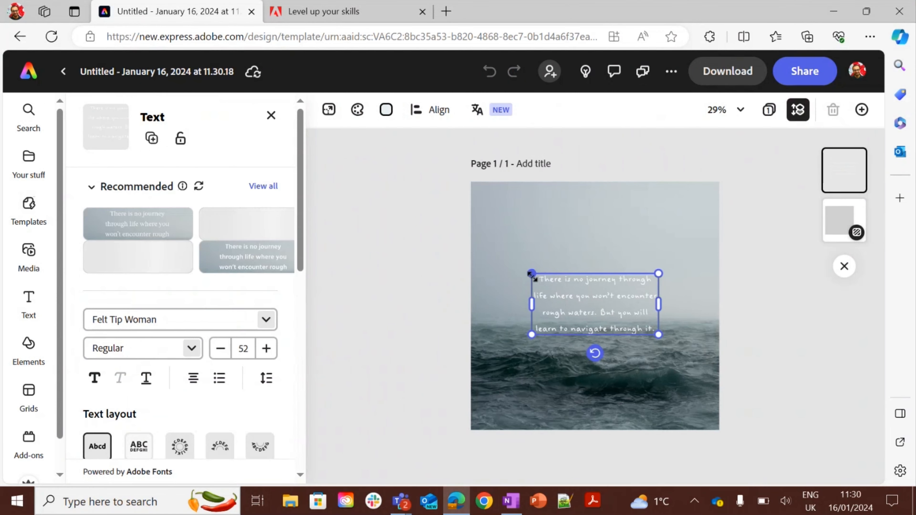
left_click_drag(531, 274, 498, 257)
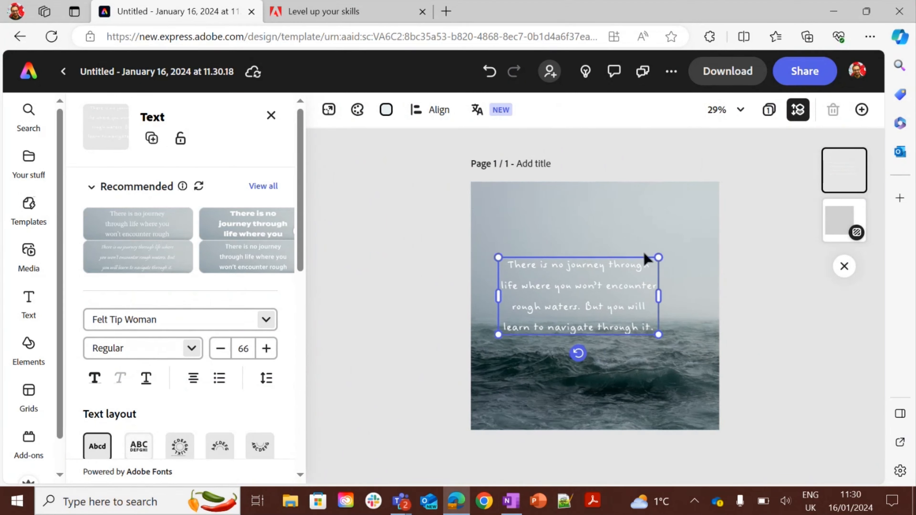
left_click_drag(658, 258, 698, 236)
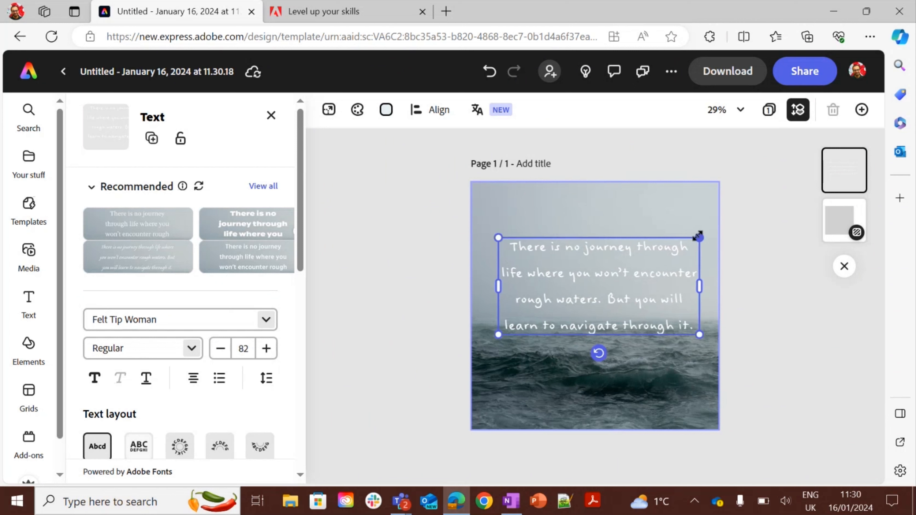
Replace the quote text with the pasted Shakespeare lines and move the text box up near the top.
double_click(651, 271)
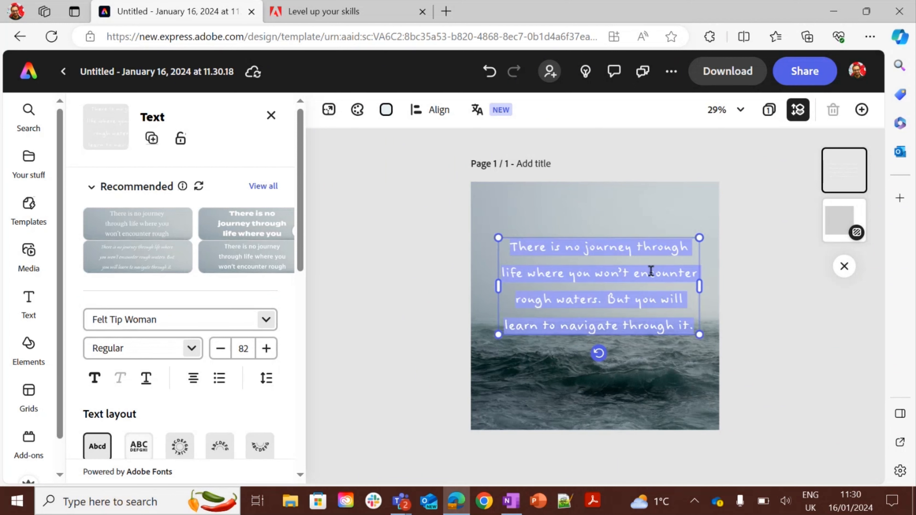
key("ctrl+v")
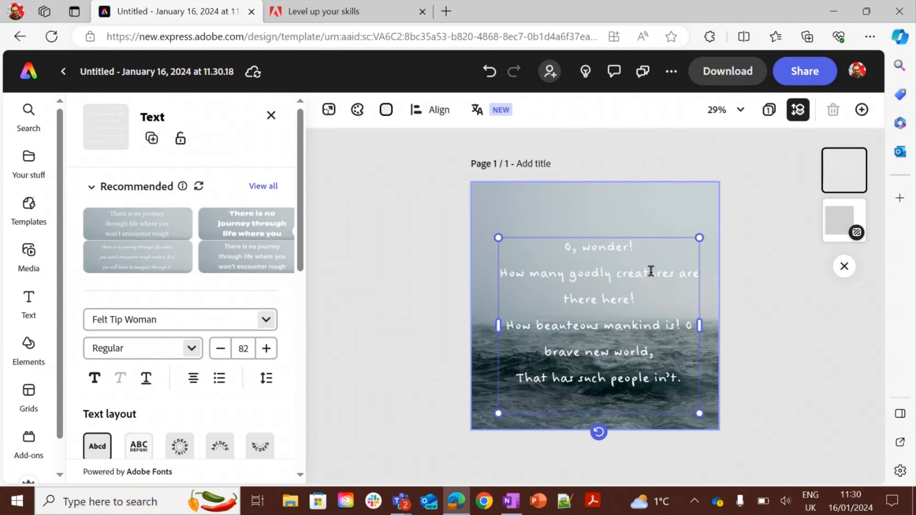
left_click_drag(640, 237, 634, 200)
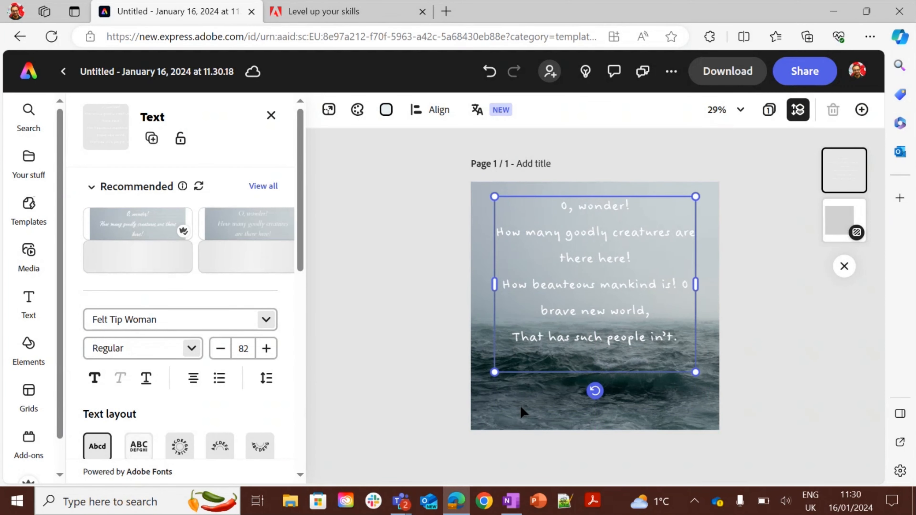
left_click(447, 352)
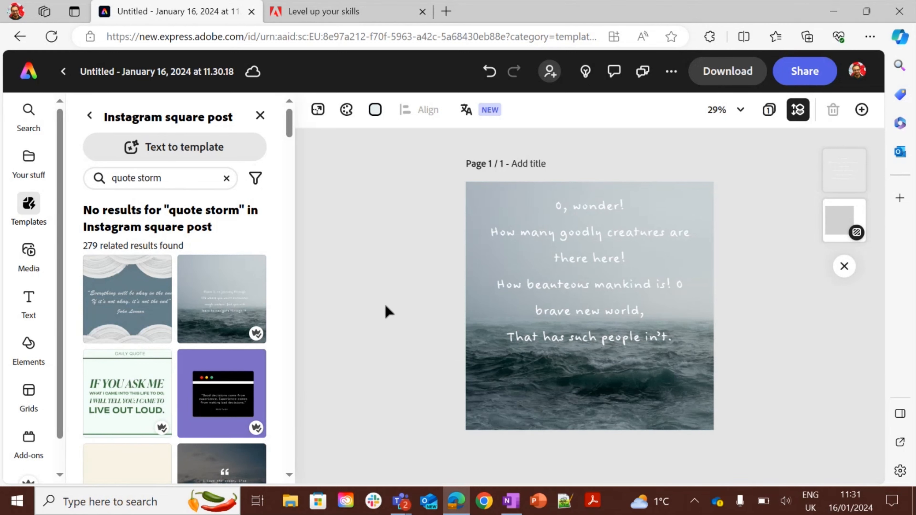
left_click(491, 305)
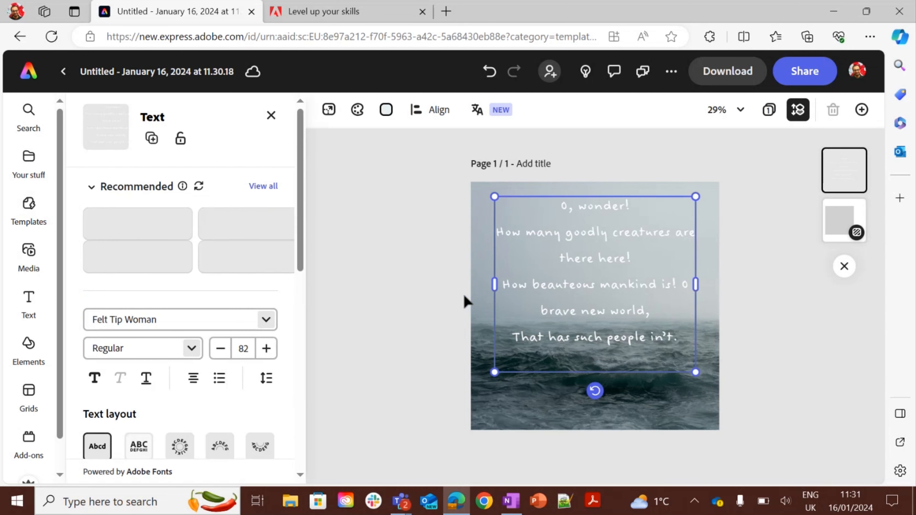
left_click(454, 297)
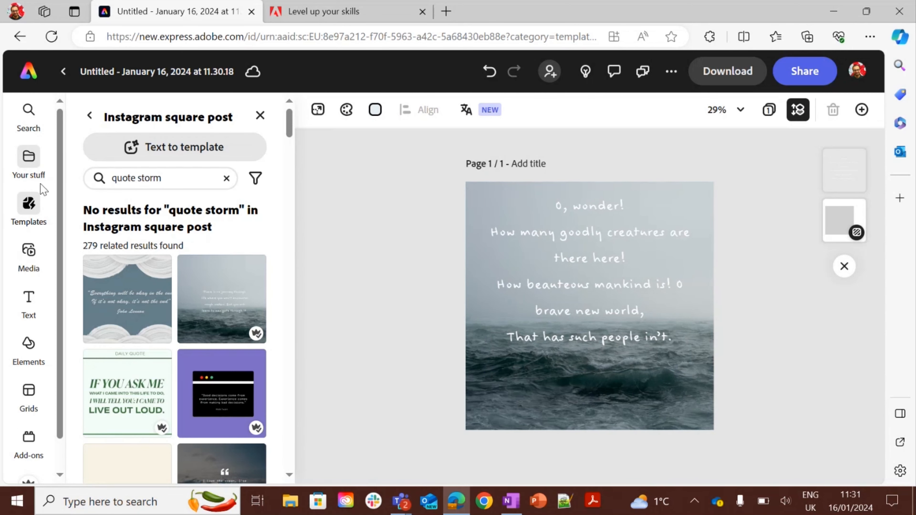
Add a new text box and replace its placeholder with The Tempest.
left_click(29, 300)
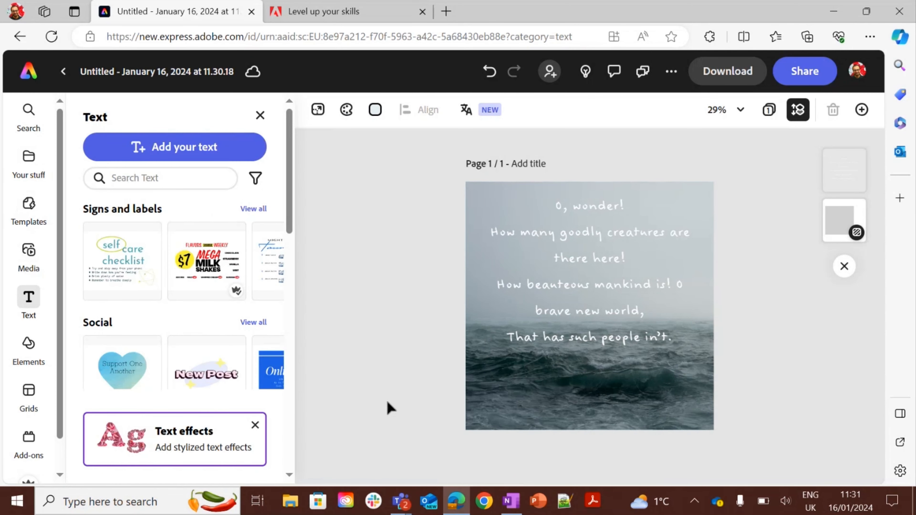
left_click(227, 159)
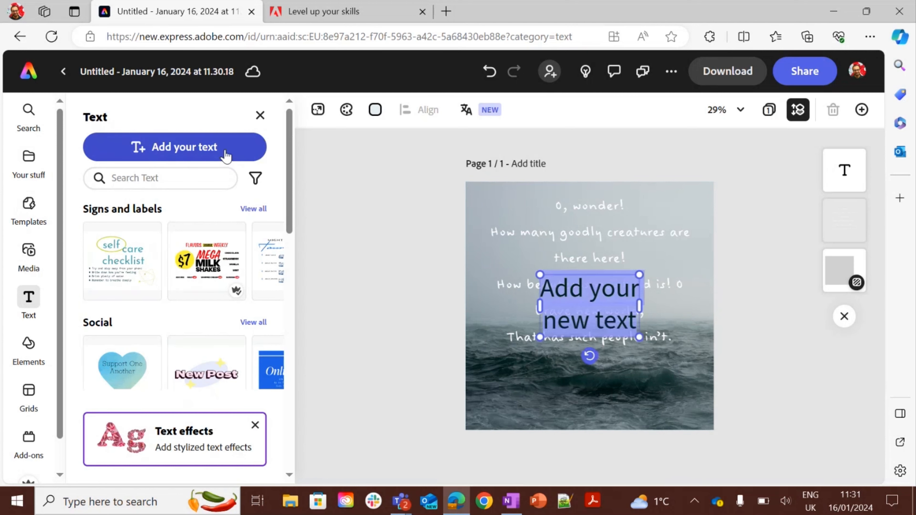
left_click(558, 299)
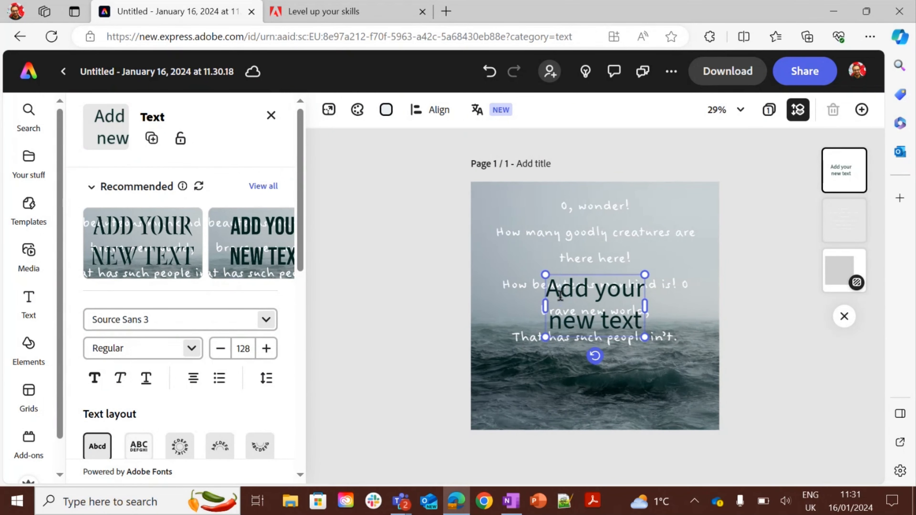
key("ctrl+a")
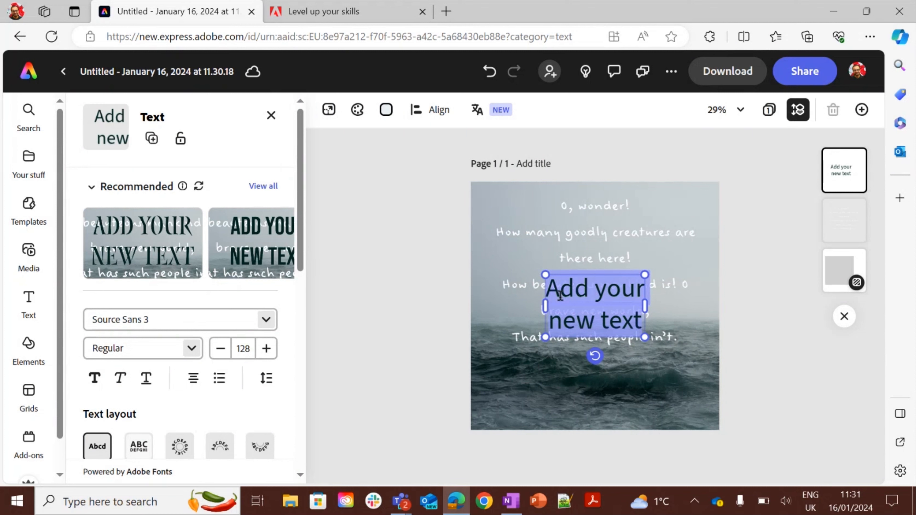
type("The T")
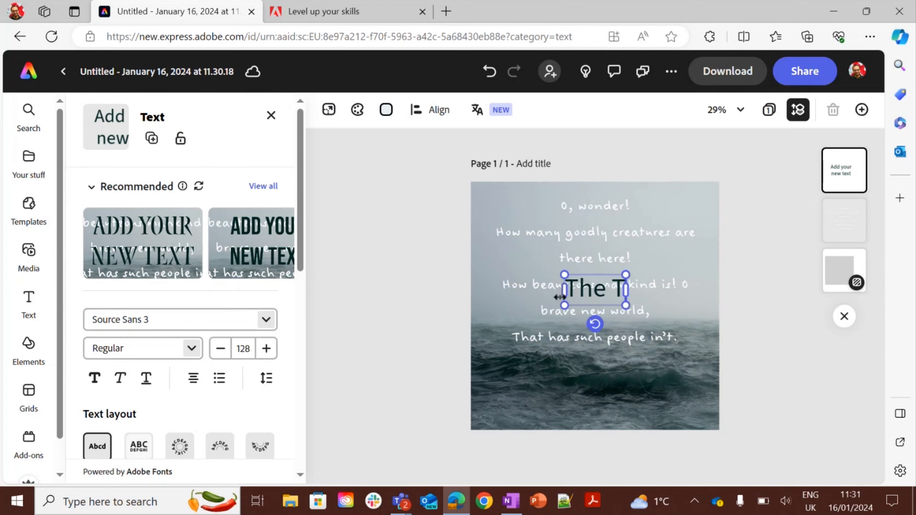
type("empest")
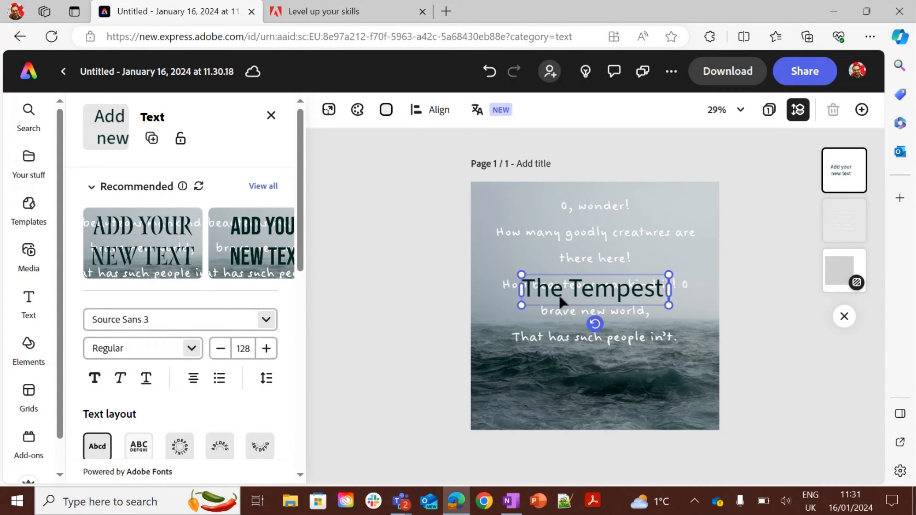
key("Return")
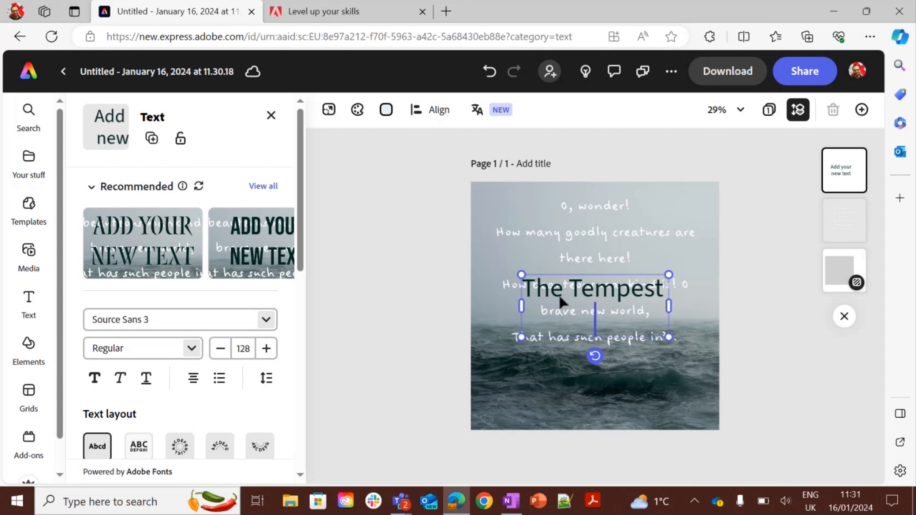
Add William Shakespeare as a second line of the new text box.
type("William Sake")
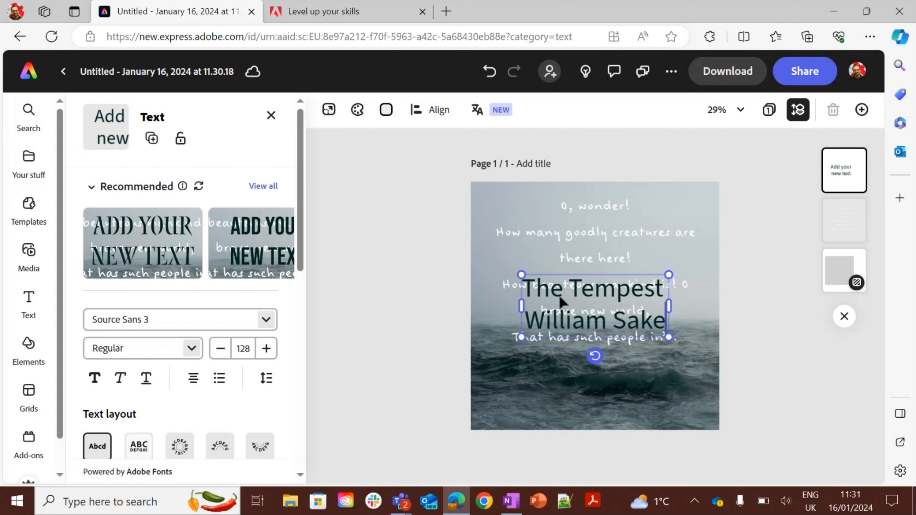
key("BackSpace")
key("BackSpace")
key("BackSpace")
type("hakespeare")
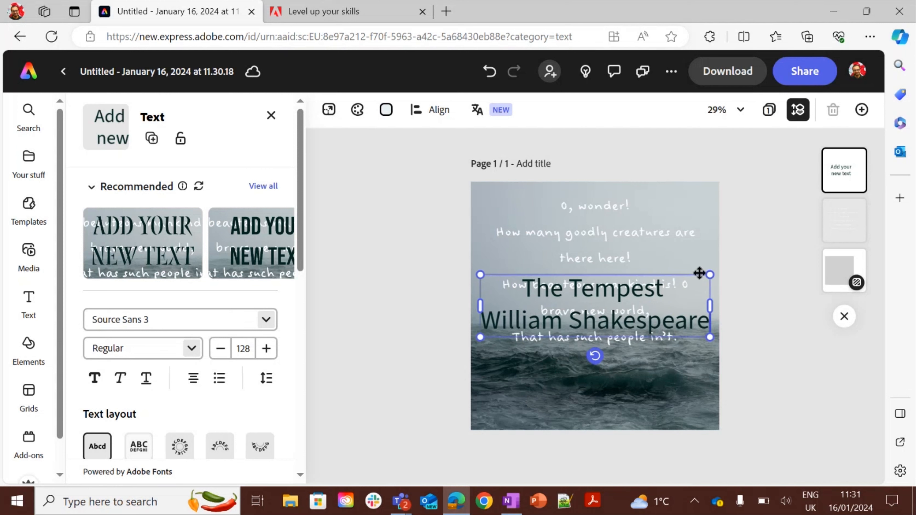
Shrink the credit text to about size 74 near the bottom of the post and set its fill colour to white.
left_click_drag(709, 273, 618, 377)
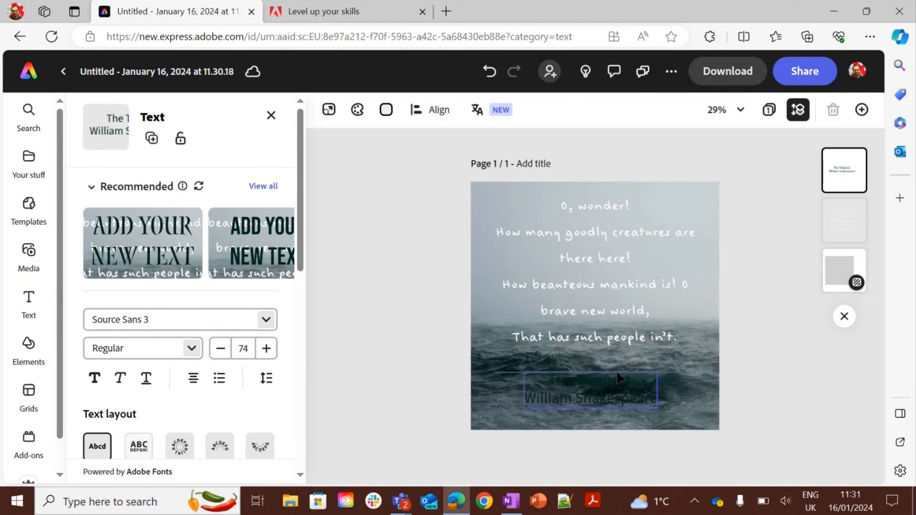
left_click_drag(617, 378, 618, 377)
left_click_drag(298, 213, 300, 288)
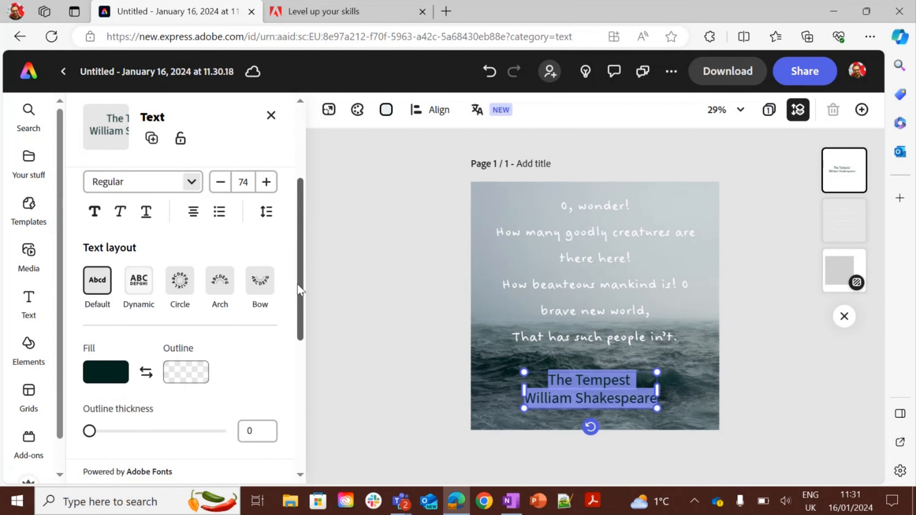
left_click(102, 365)
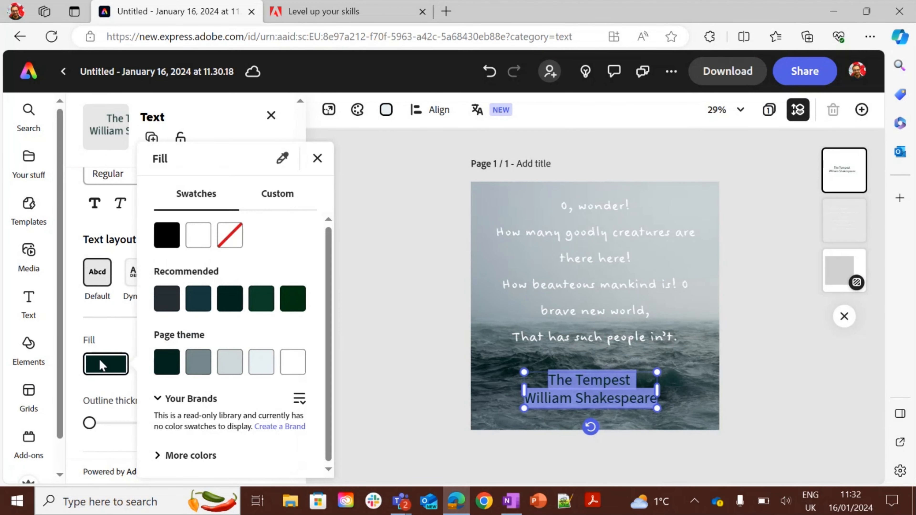
left_click(198, 236)
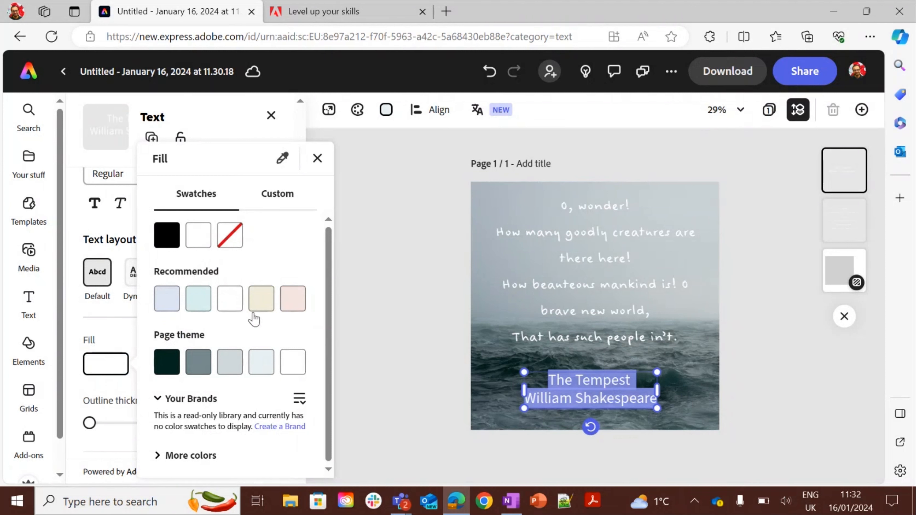
left_click(74, 320)
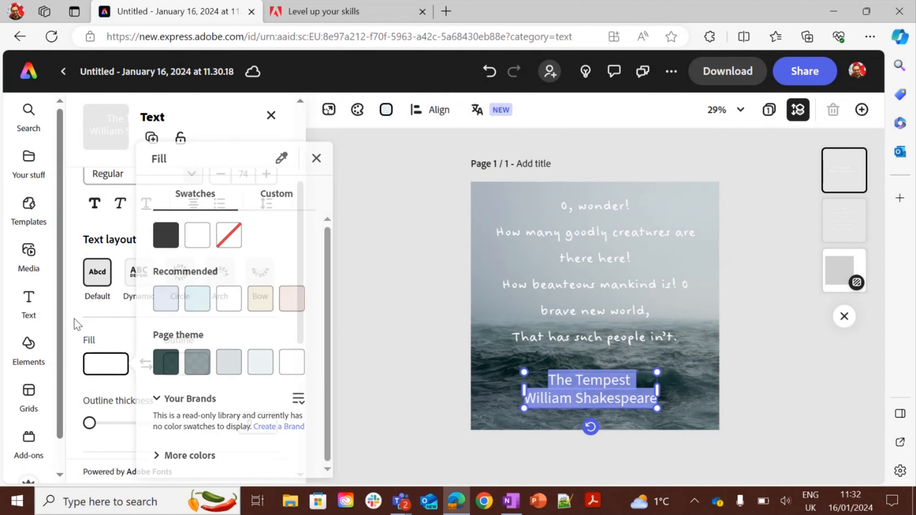
Change the credit text's font to Felt Tip Woman and deselect it.
left_click_drag(304, 308, 302, 280)
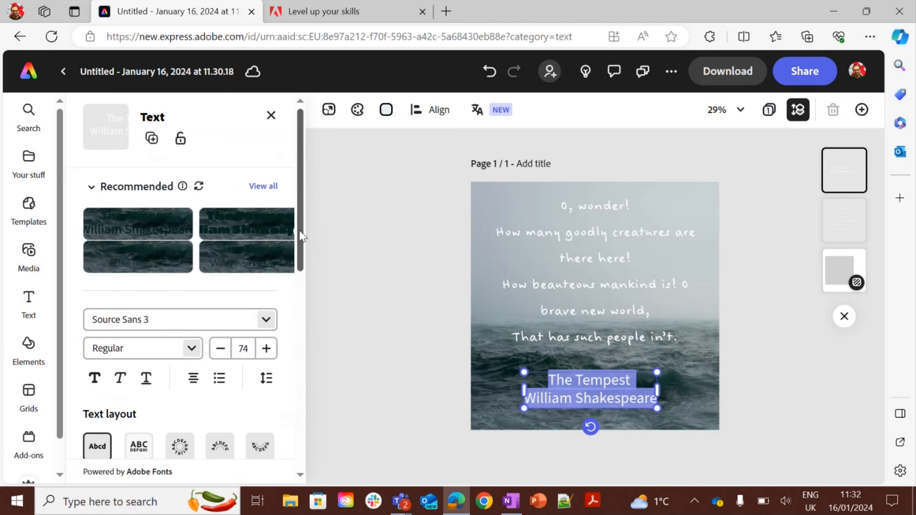
left_click(267, 320)
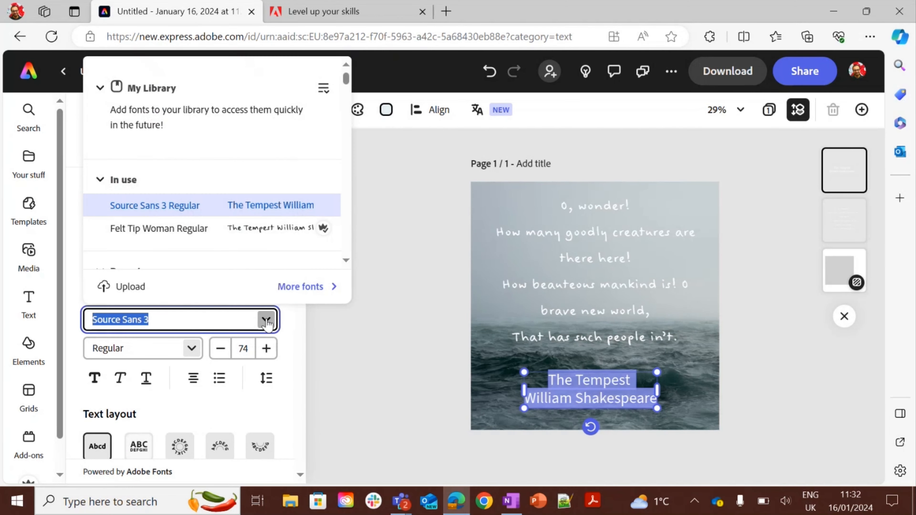
left_click(287, 230)
key("Escape")
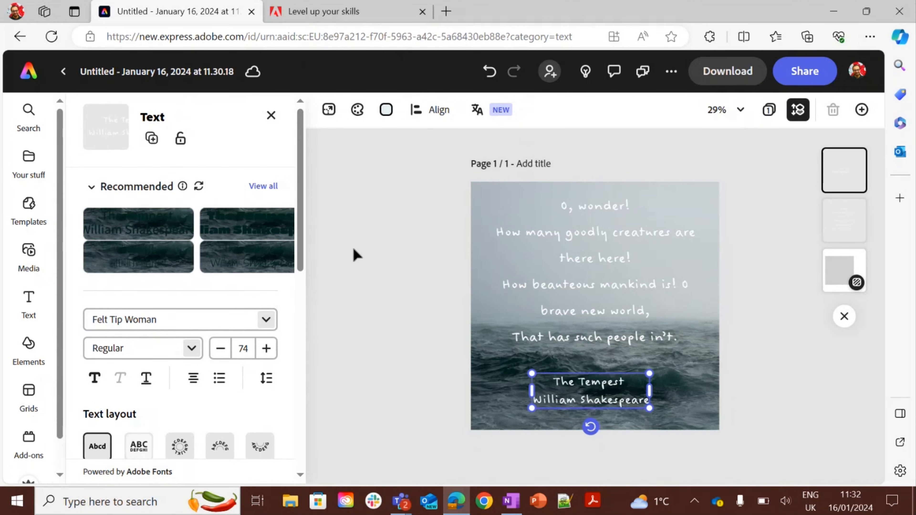
left_click(332, 300)
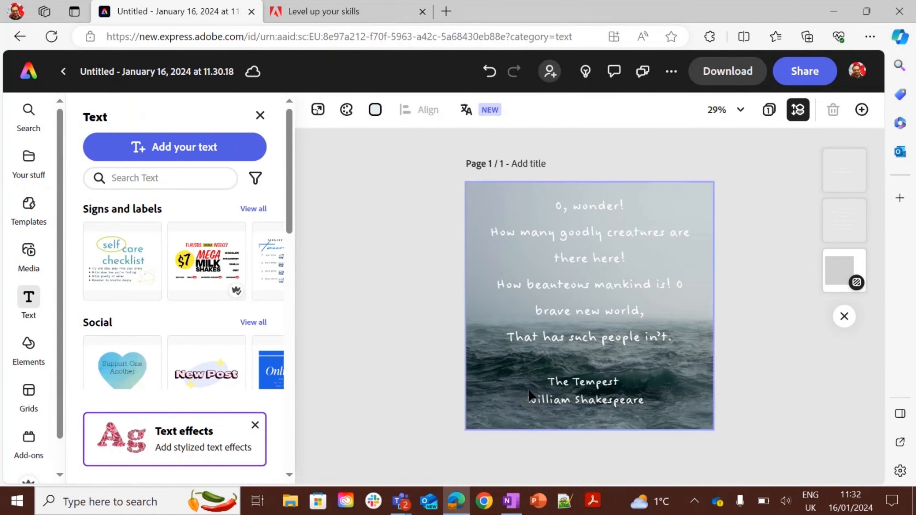
Open the share options and look through the available posting destinations.
left_click(562, 405)
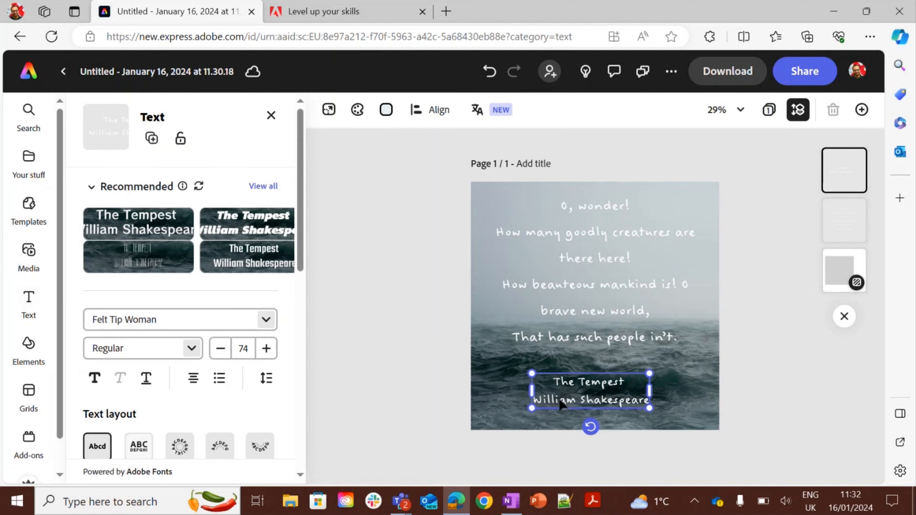
left_click(395, 332)
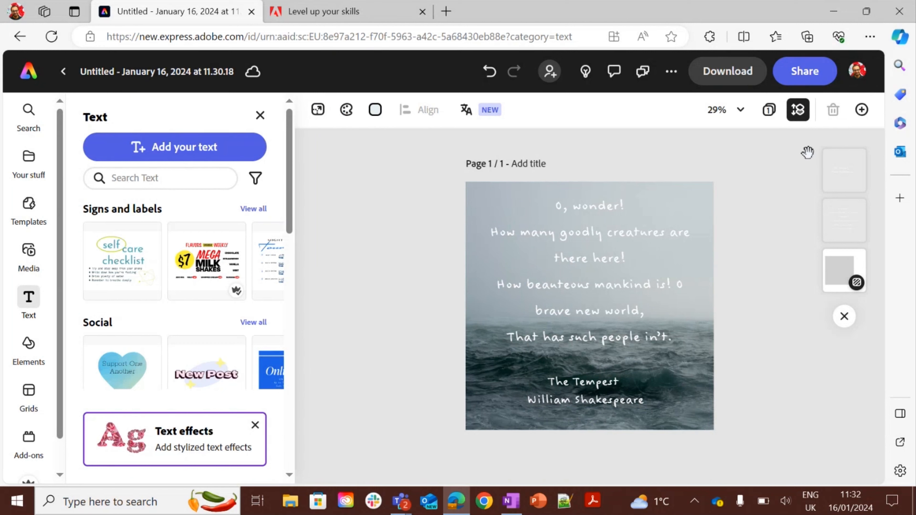
left_click(797, 71)
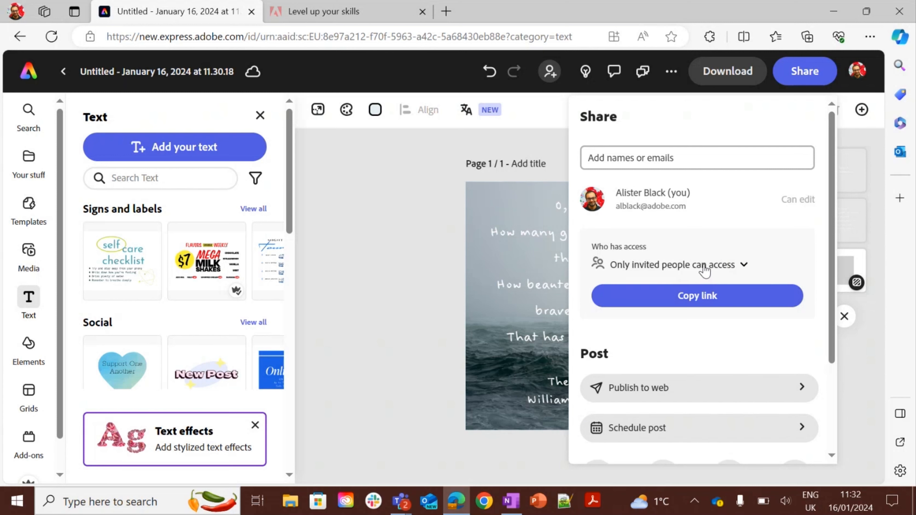
left_click_drag(833, 213, 836, 304)
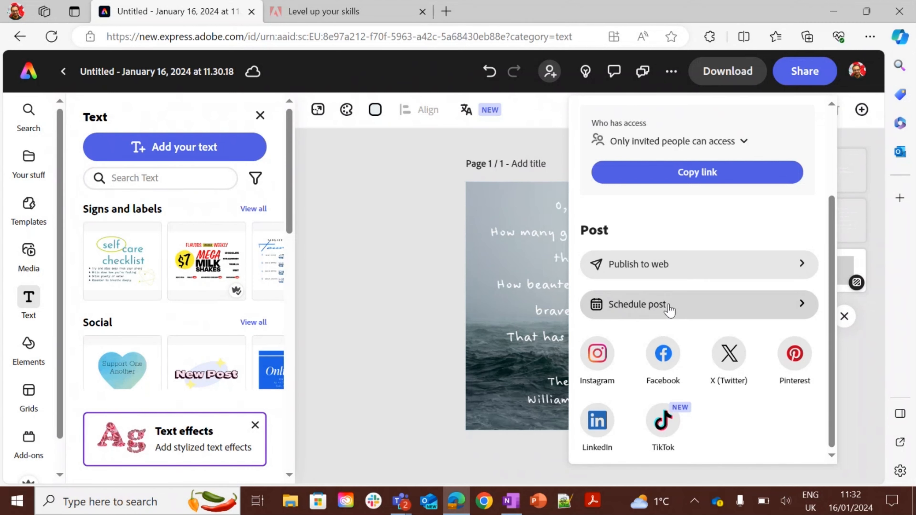
left_click(433, 251)
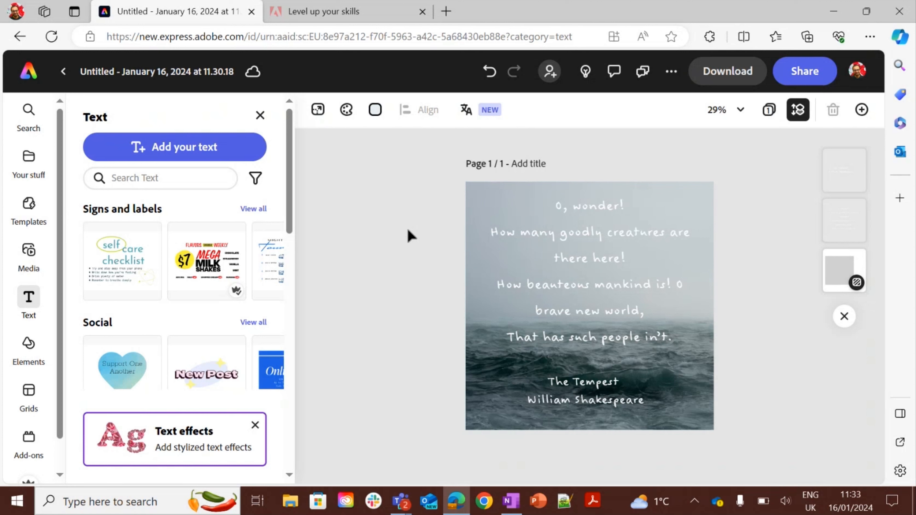
Open the Instagram square post templates and view the recent template searches.
left_click(25, 207)
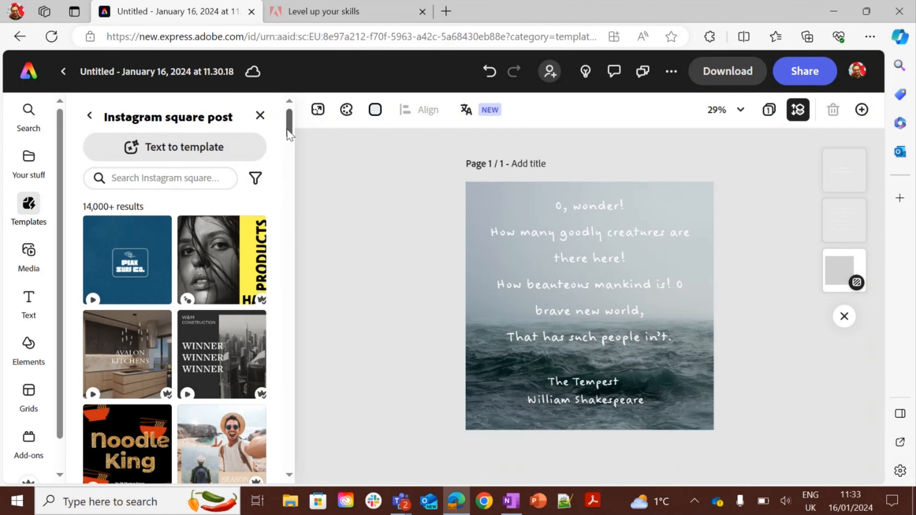
left_click_drag(291, 128, 297, 217)
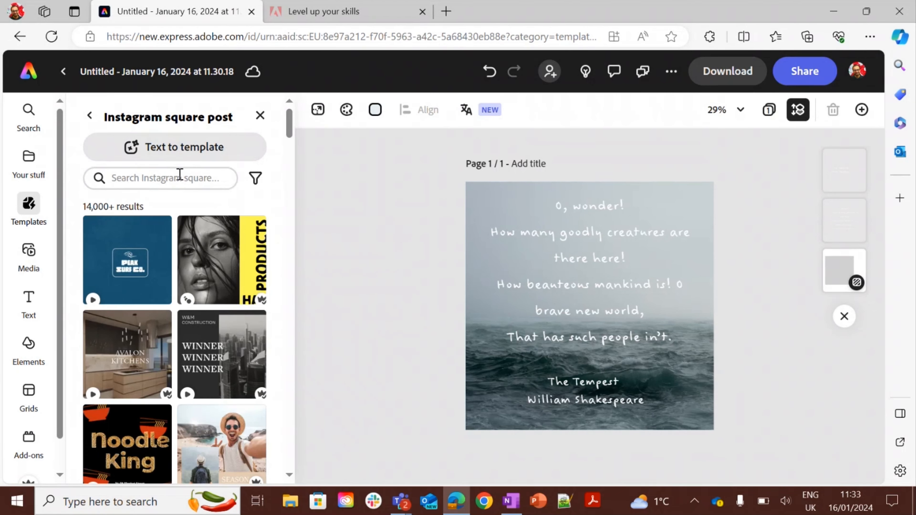
left_click(179, 174)
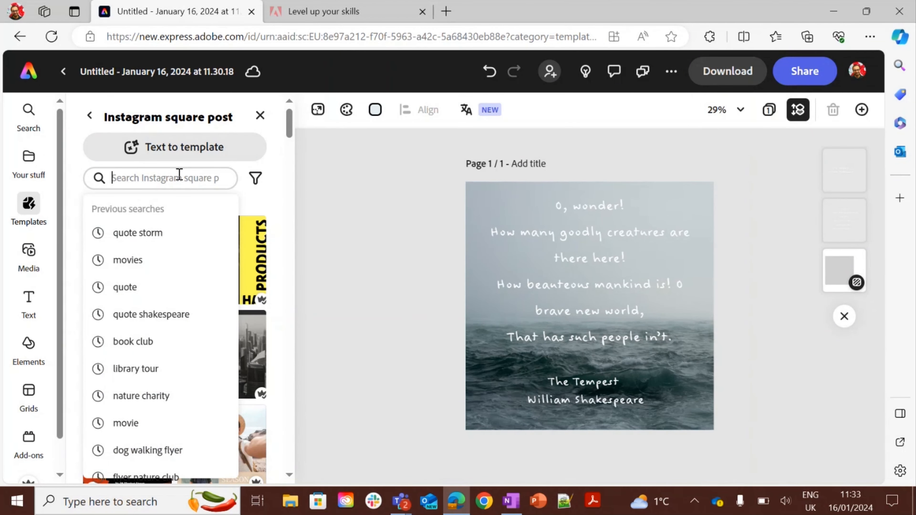
left_click(346, 231)
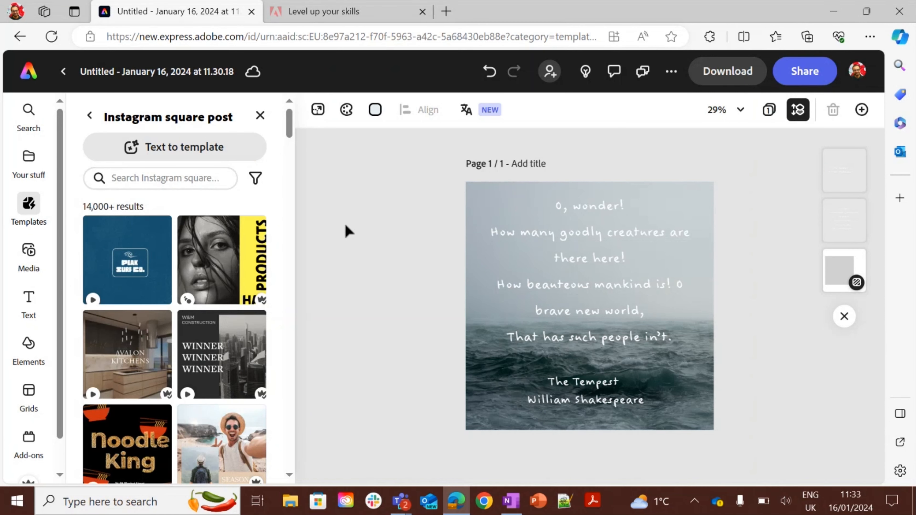
mouse_move(405, 507)
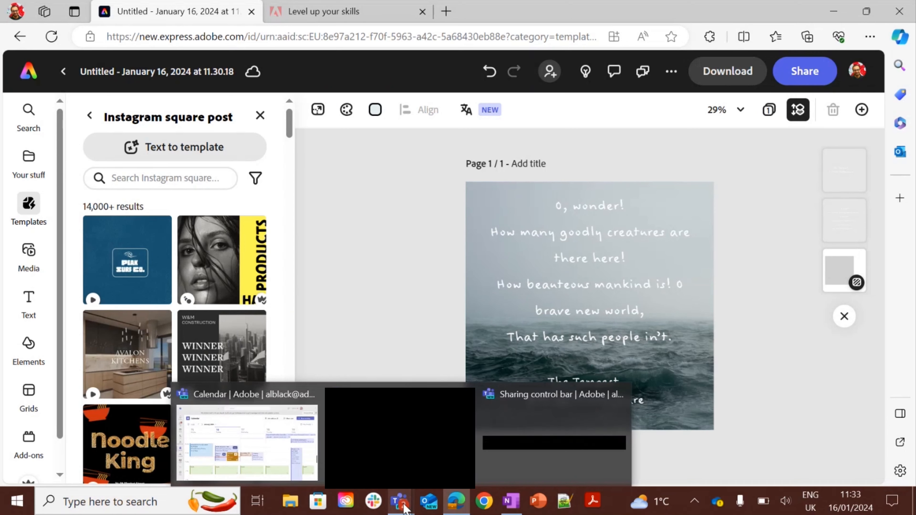
left_click(401, 436)
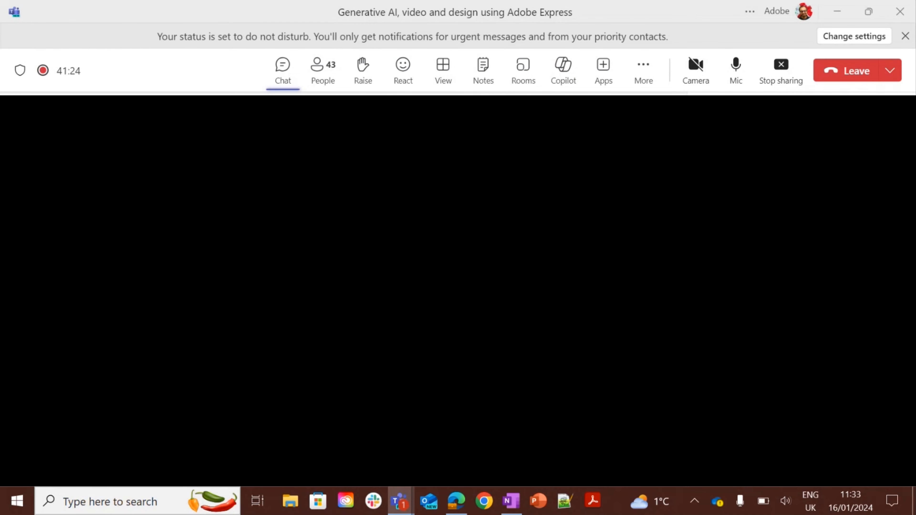
key("alt+Tab")
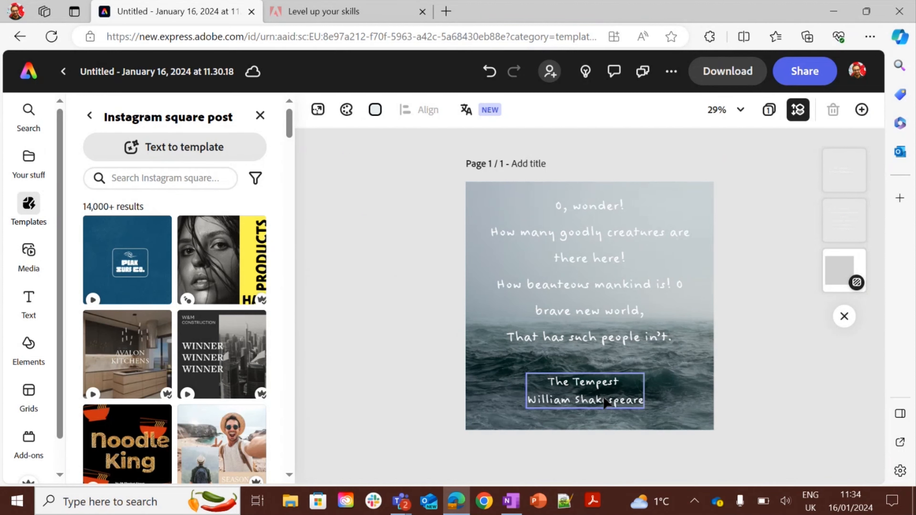
Return to the Express home page and browse the Document category's quick actions.
left_click(624, 395)
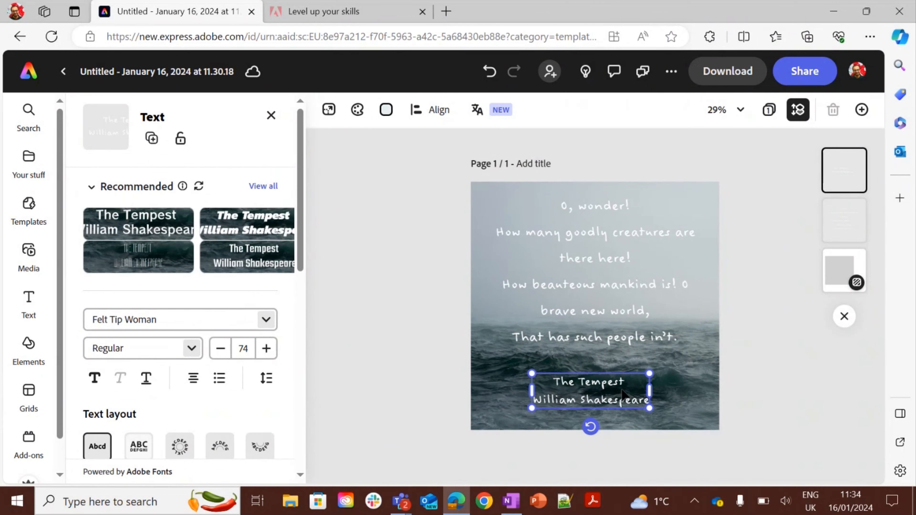
left_click(415, 184)
left_click(25, 80)
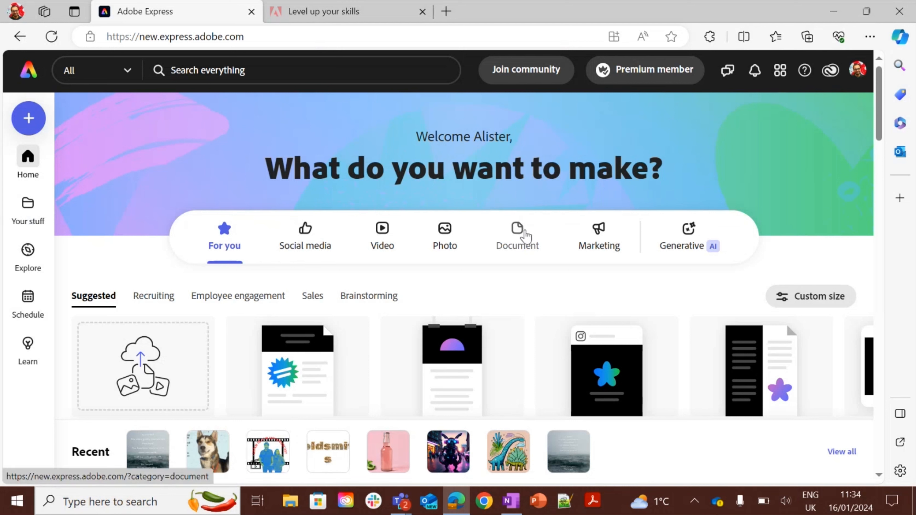
left_click(525, 236)
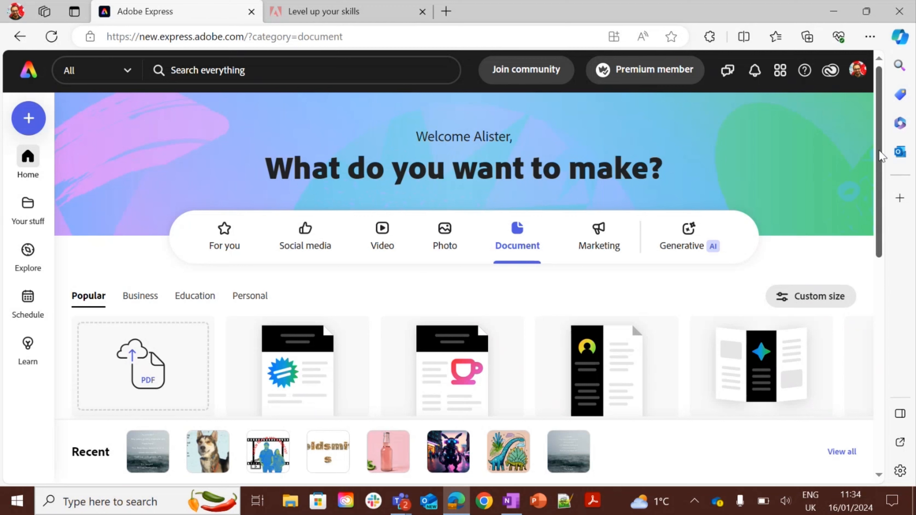
scroll(884, 162, "down", 1)
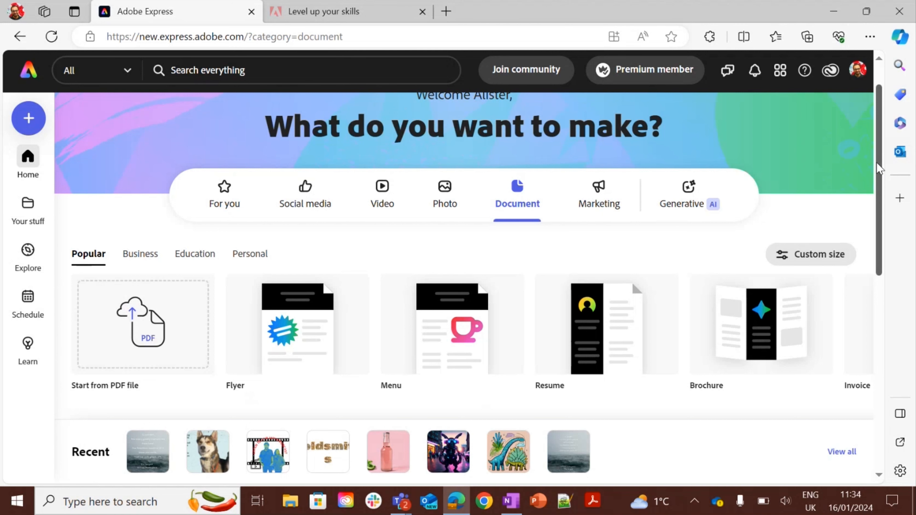
left_click_drag(876, 163, 890, 256)
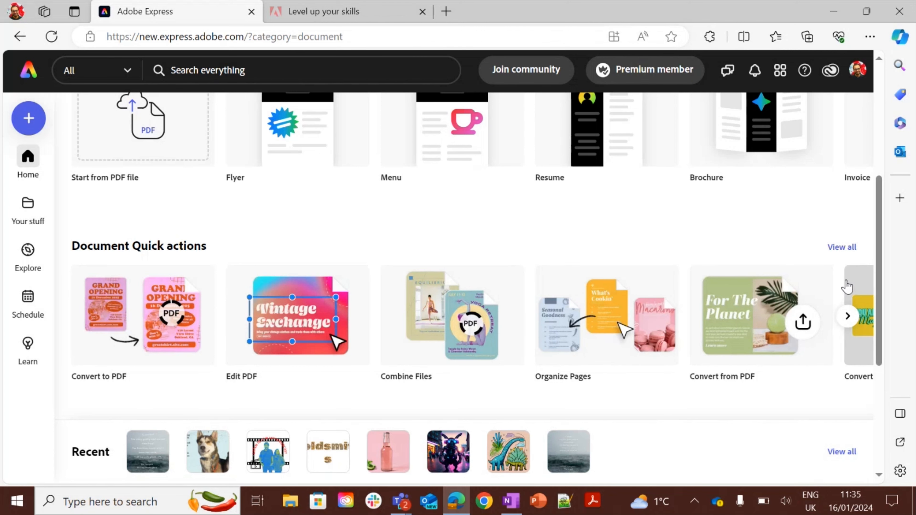
left_click(847, 317)
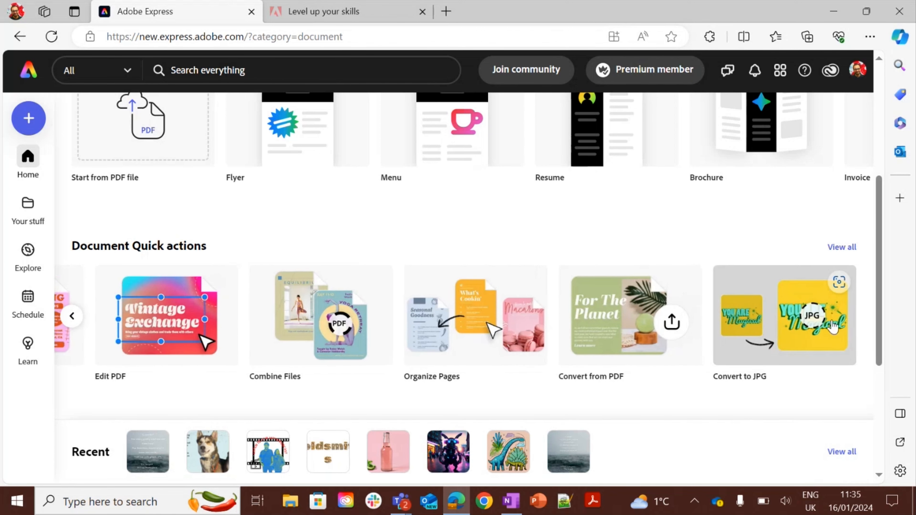
left_click(73, 317)
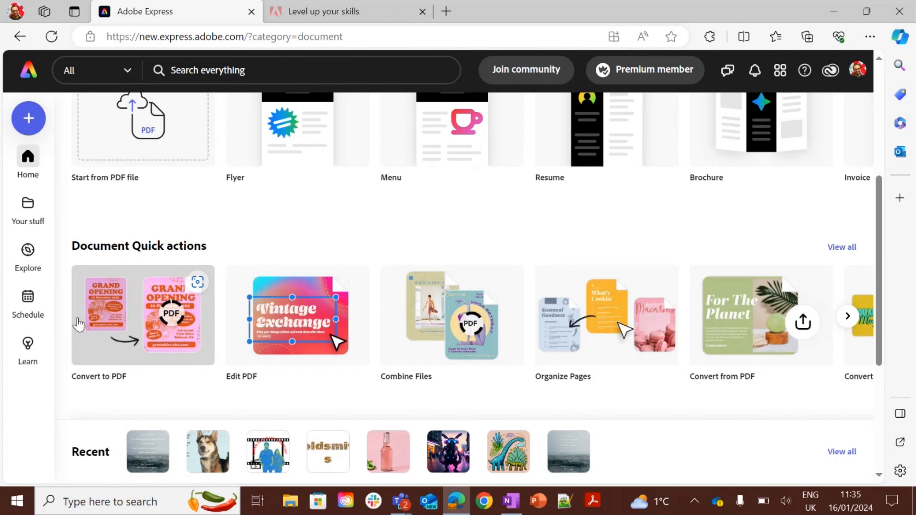
Convert the wolves document to PDF with the Convert to PDF quick action.
left_click(114, 326)
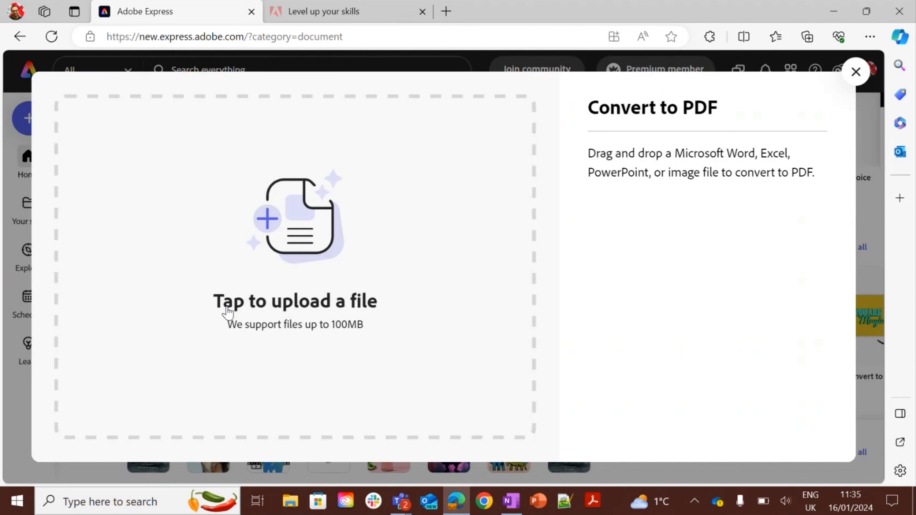
left_click(235, 313)
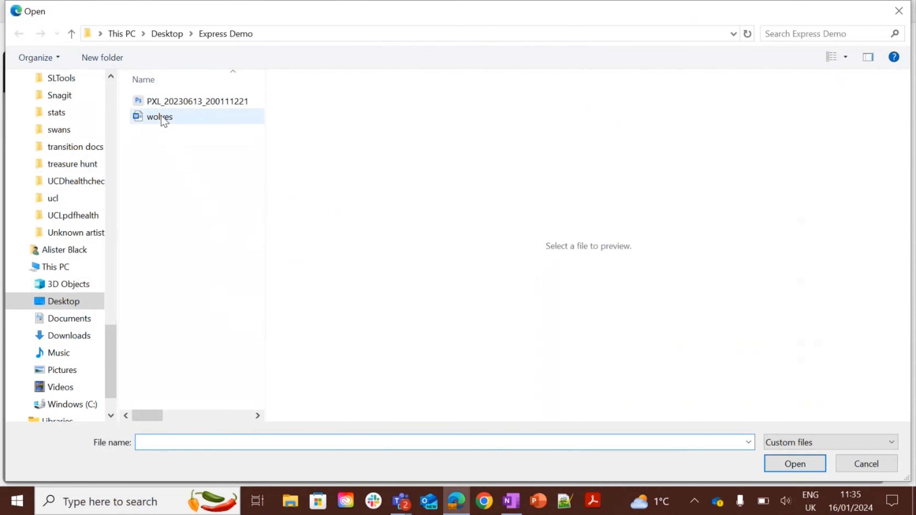
left_click(163, 119)
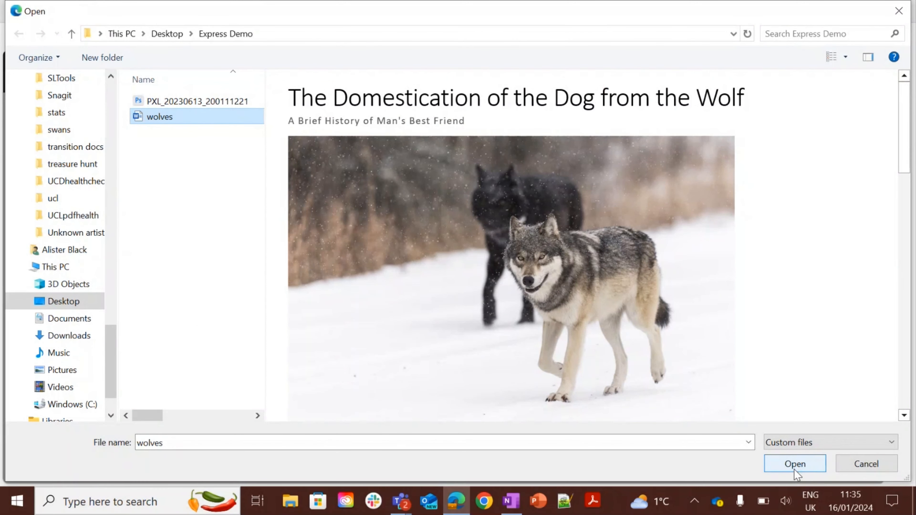
left_click(793, 468)
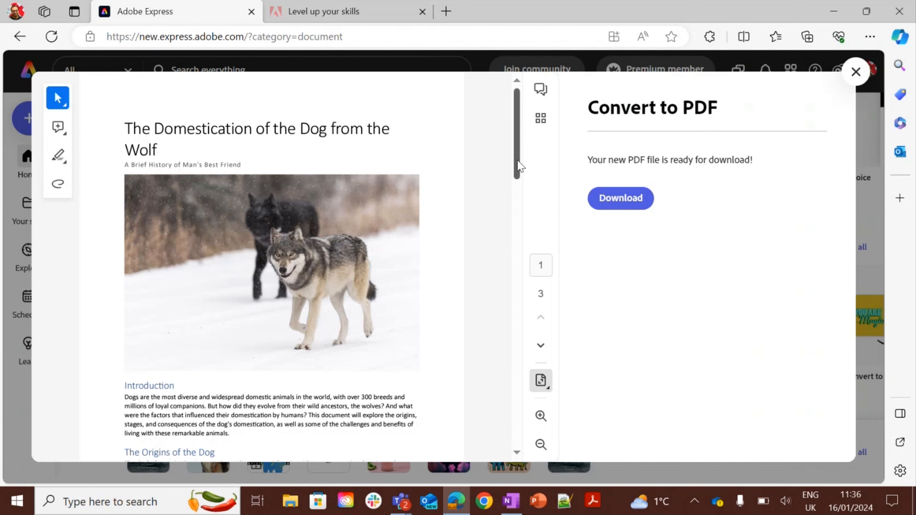
Scroll through the converted PDF preview, try its comment and draw tools, and close it.
left_click_drag(518, 166, 519, 226)
left_click(613, 205)
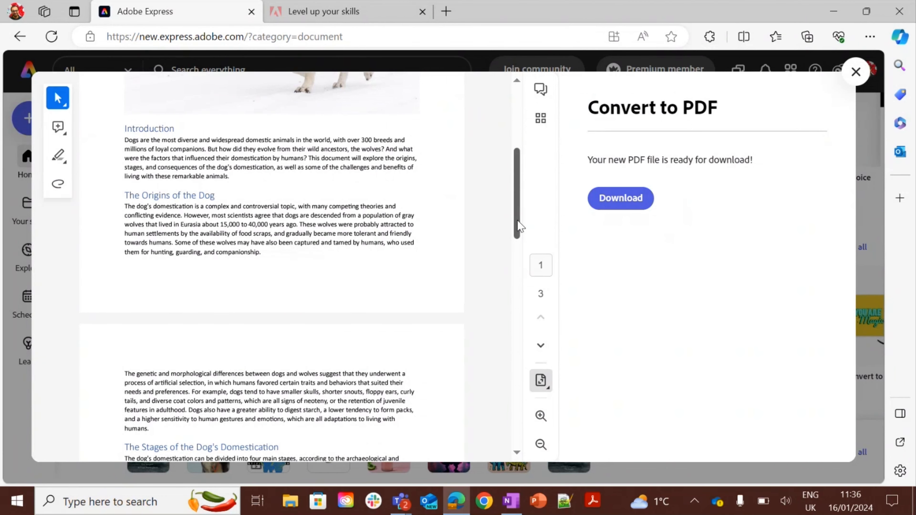
left_click_drag(516, 226, 523, 251)
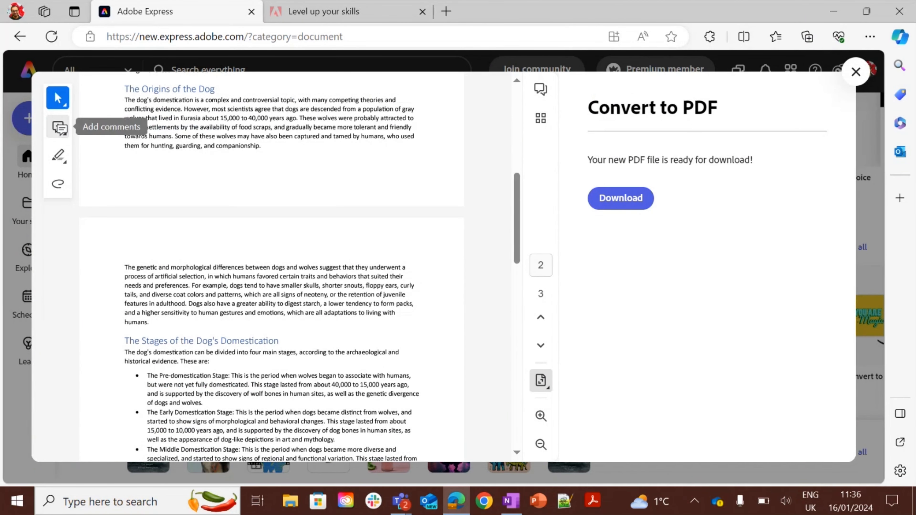
left_click(63, 136)
left_click(59, 162)
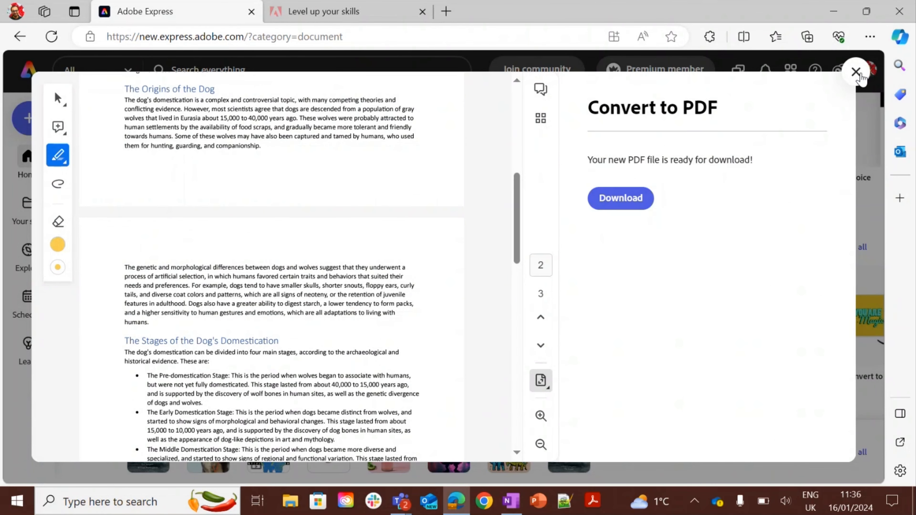
left_click(856, 72)
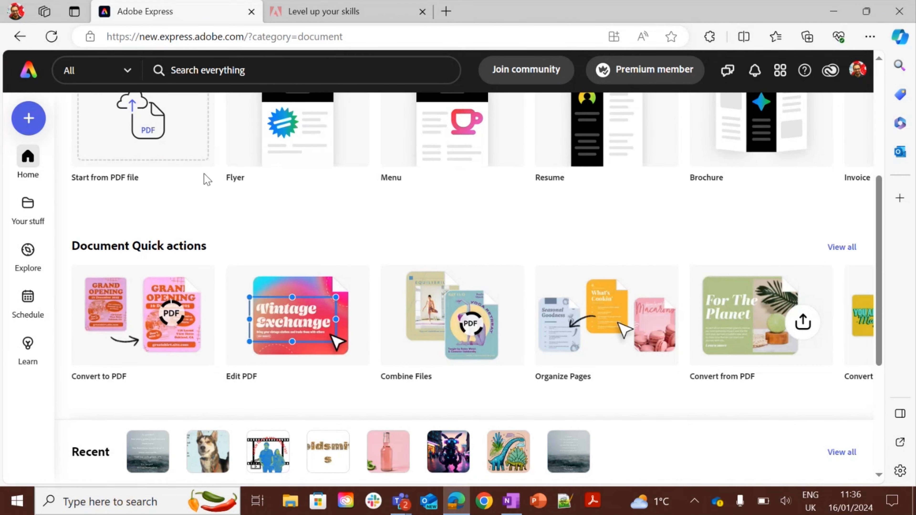
Start a new Webpage project by searching the create menu for webpage.
left_click(26, 121)
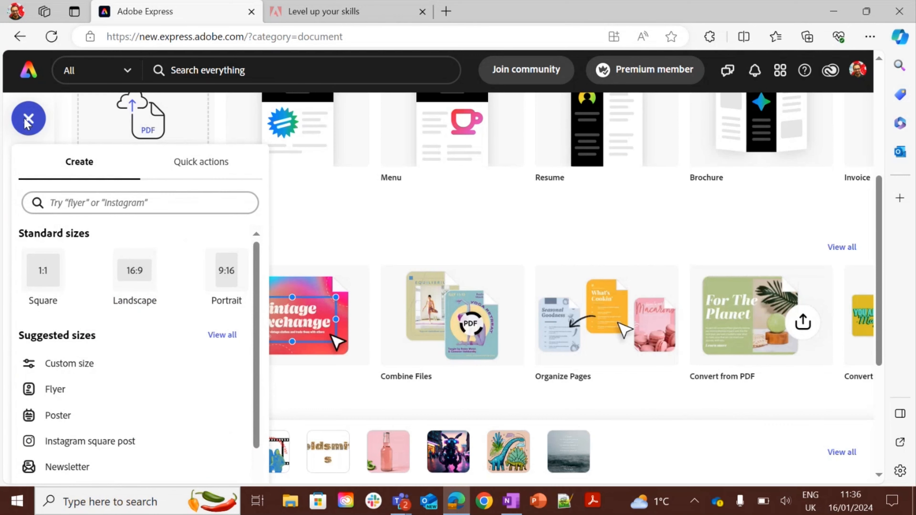
left_click(172, 203)
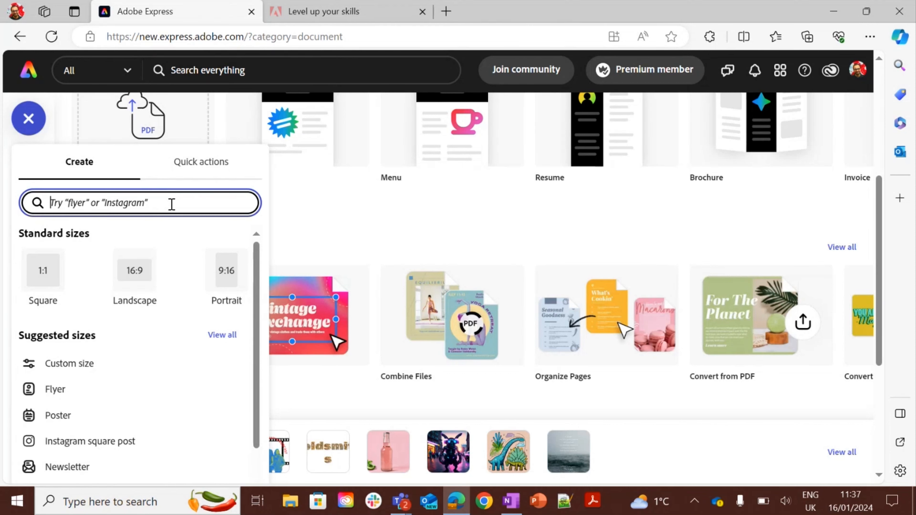
type("webpage")
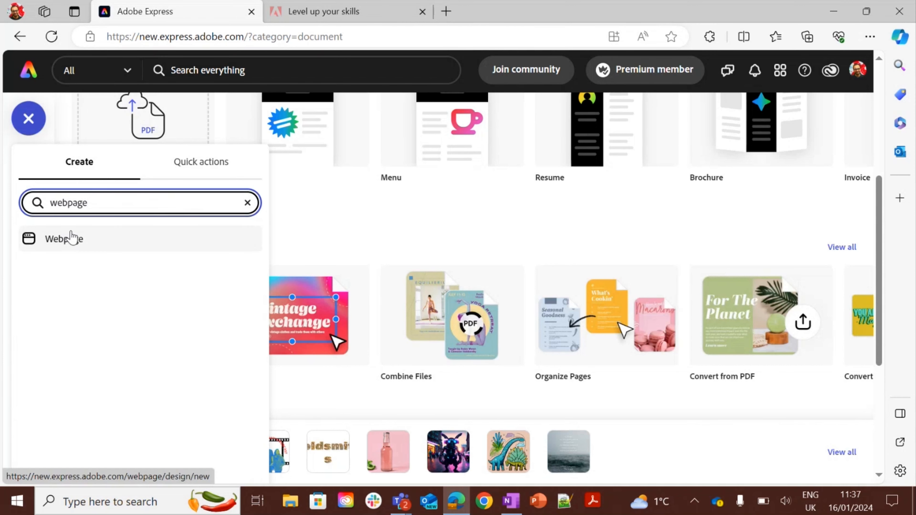
left_click(72, 238)
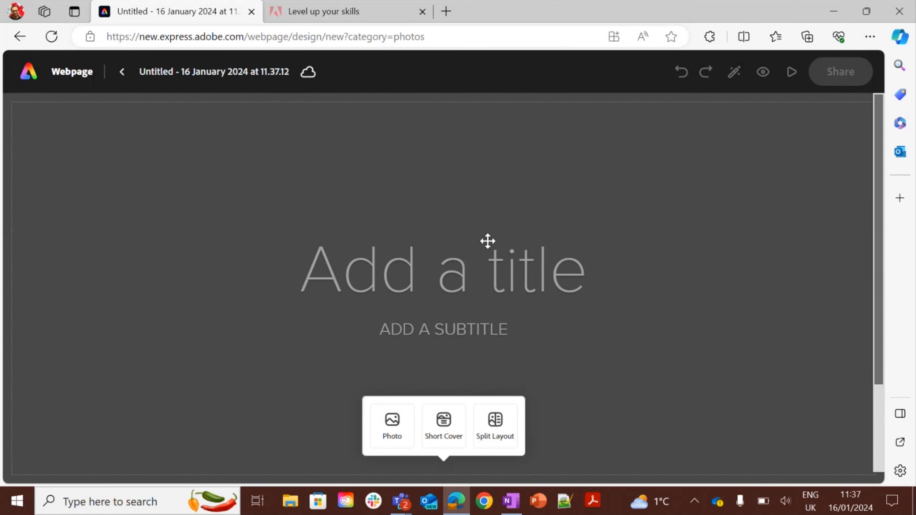
Title the webpage "Domestication of the Dog" and enter the author's name as the subtitle.
left_click(473, 280)
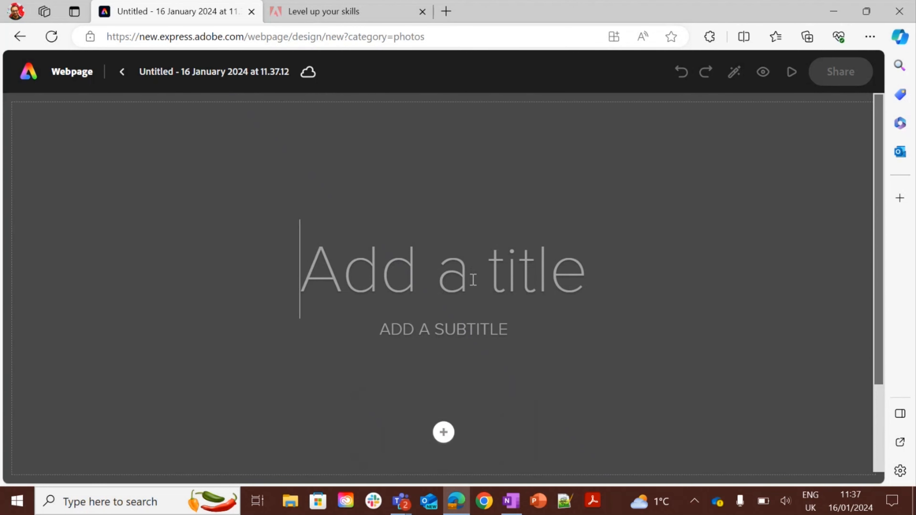
type("W")
key("BackSpace")
type("Domestication")
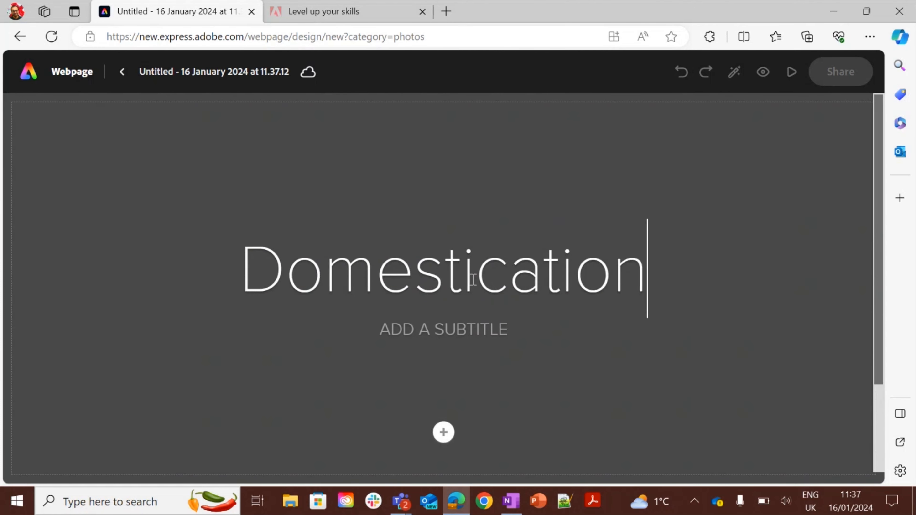
type(" of the Dog")
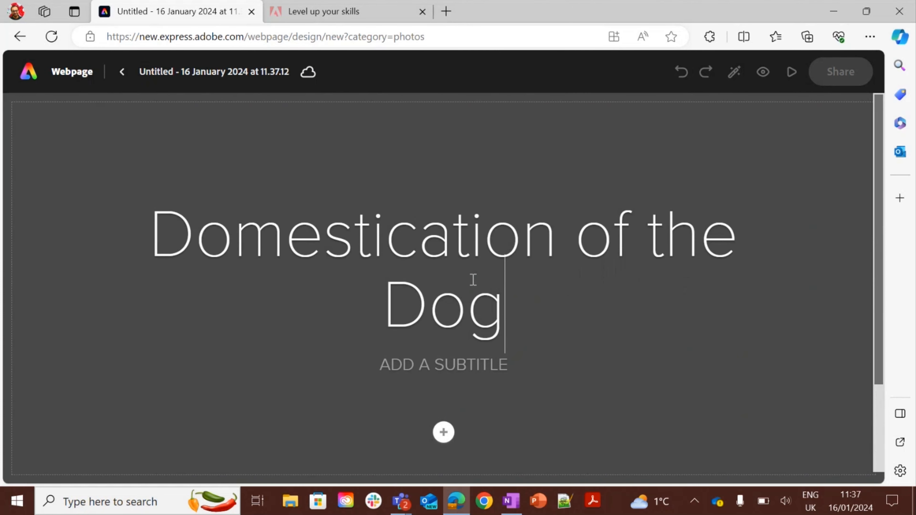
left_click(462, 361)
type("A")
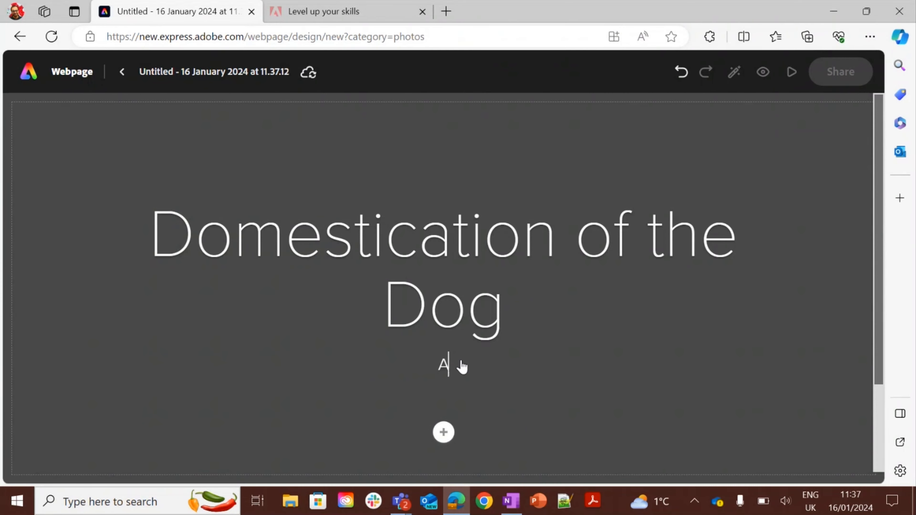
type("LISTER BLACK")
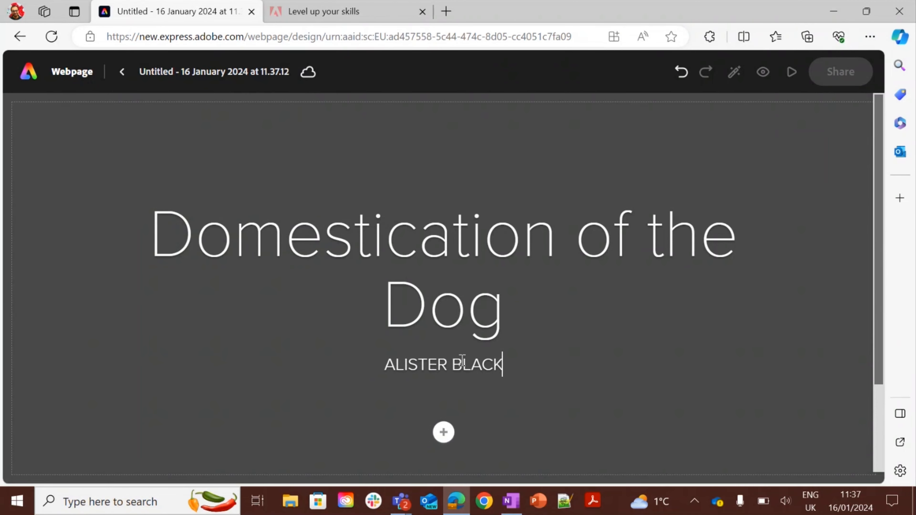
Search the stock photos for wolves, browse the results, and close the Photos panel.
left_click(445, 433)
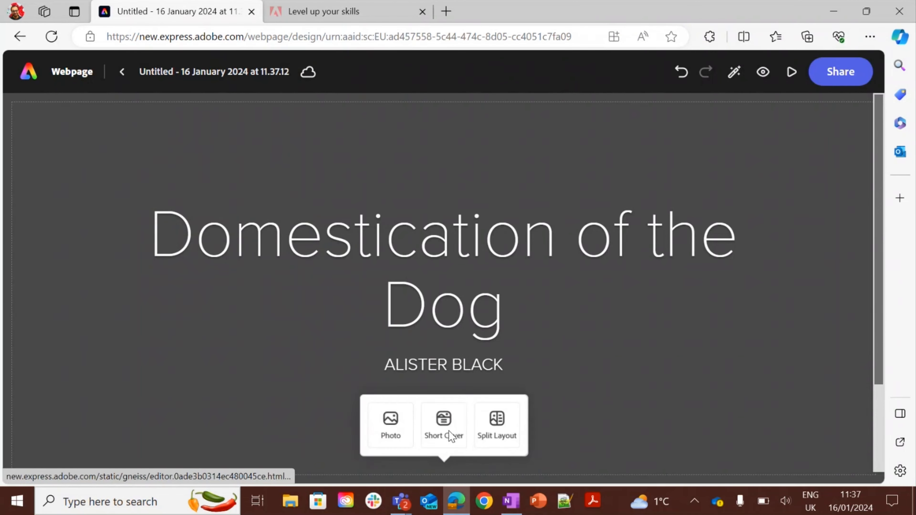
left_click(394, 425)
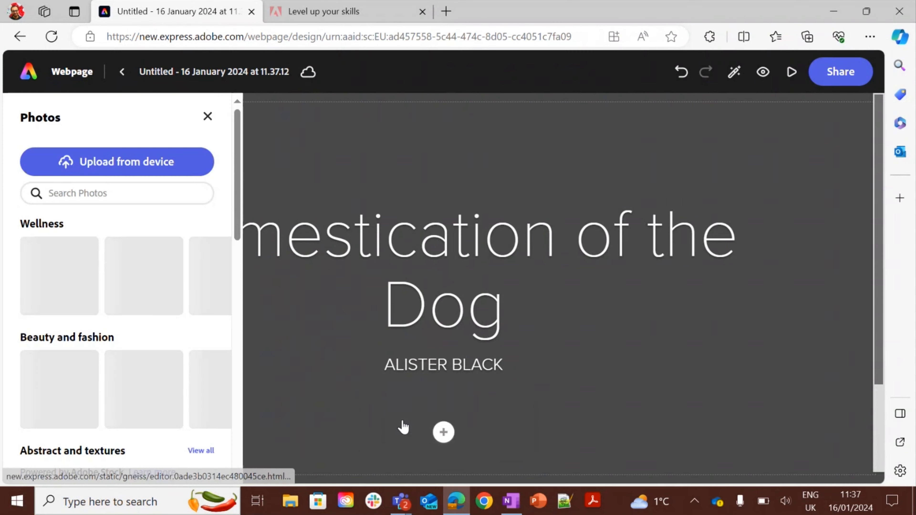
left_click(78, 192)
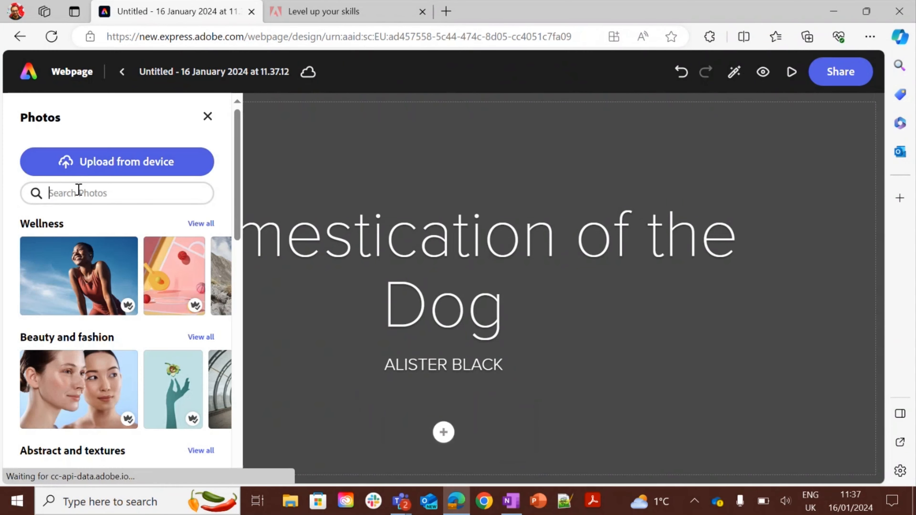
type("wolves")
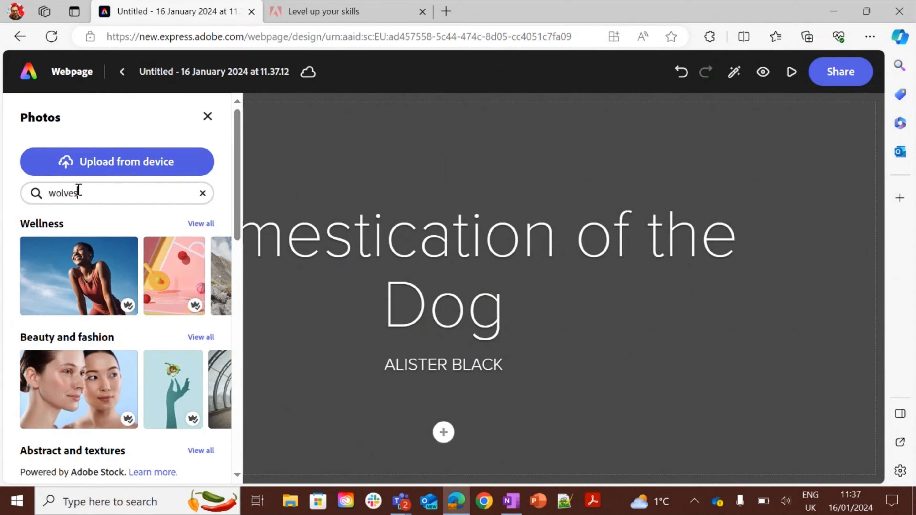
key("Return")
left_click_drag(242, 188, 233, 223)
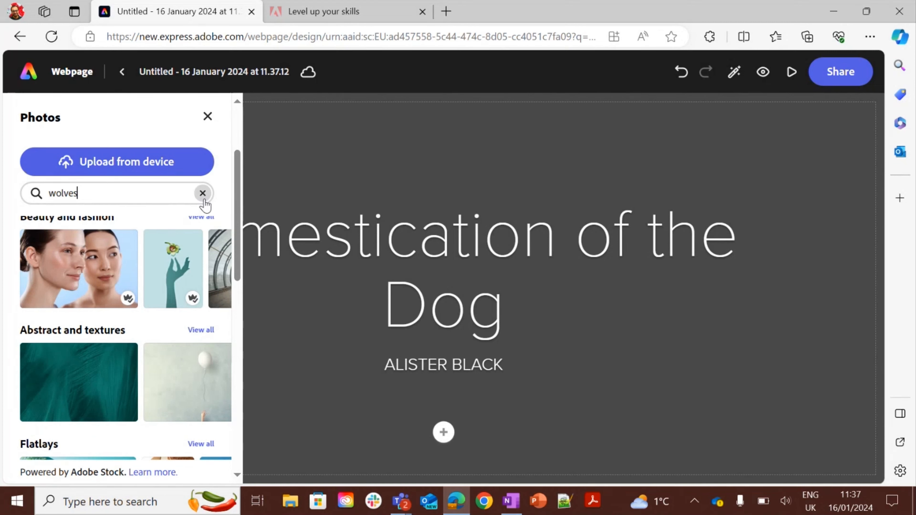
left_click_drag(238, 204, 227, 384)
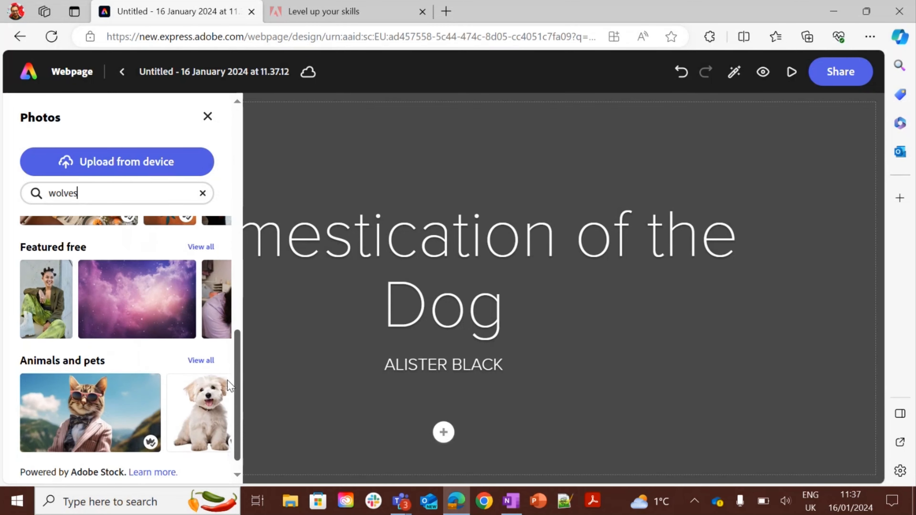
left_click(208, 357)
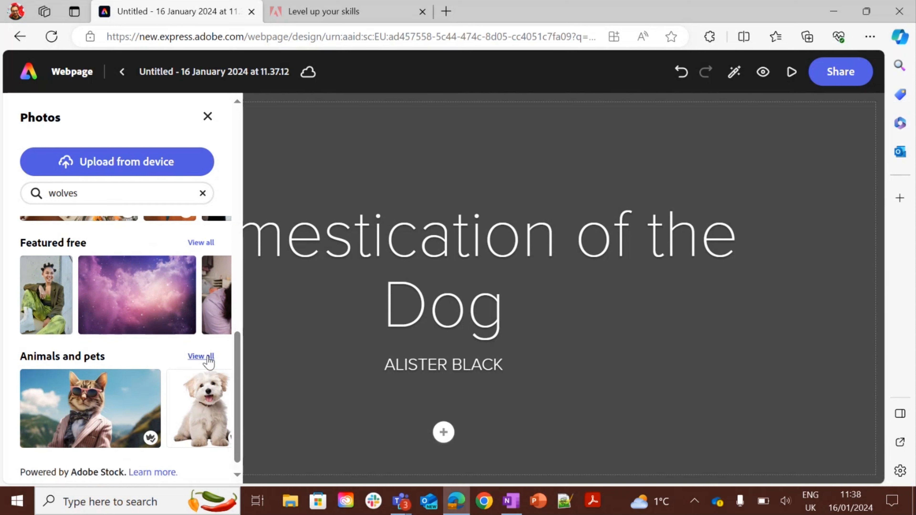
left_click(208, 117)
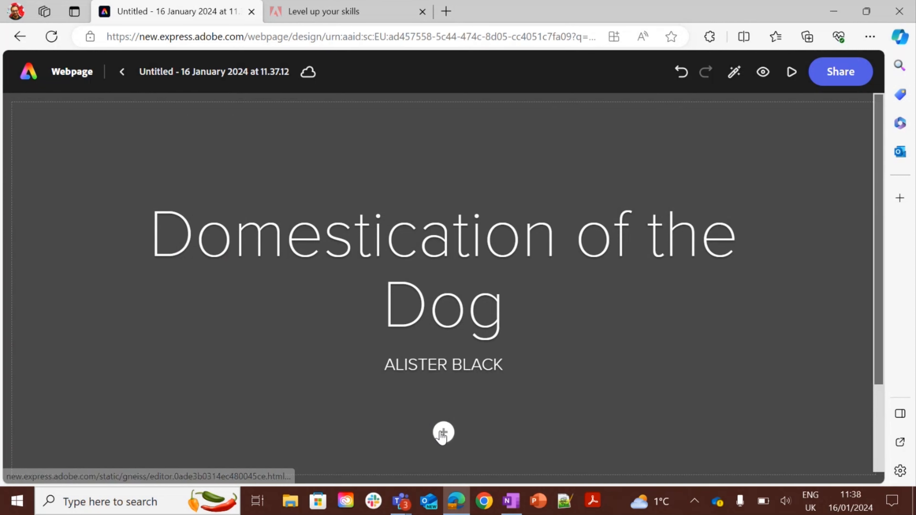
Change the cover section to a split layout.
left_click(444, 432)
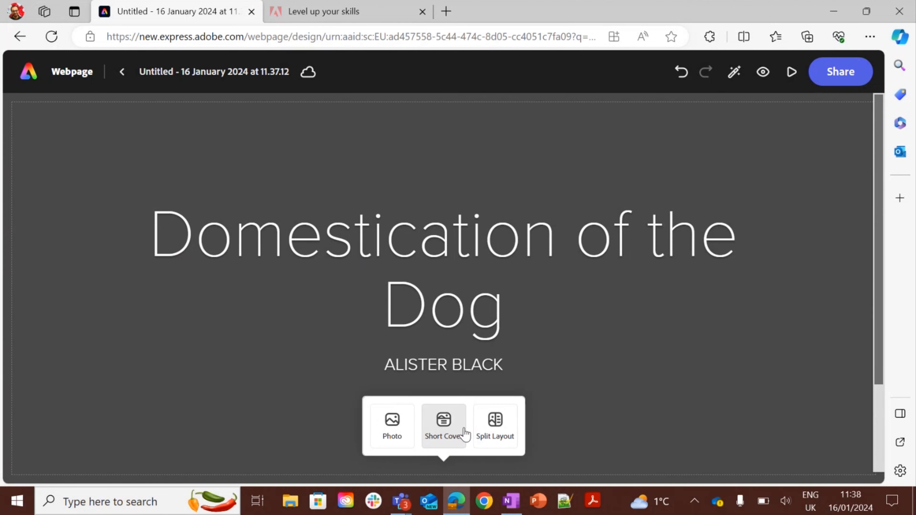
left_click(443, 425)
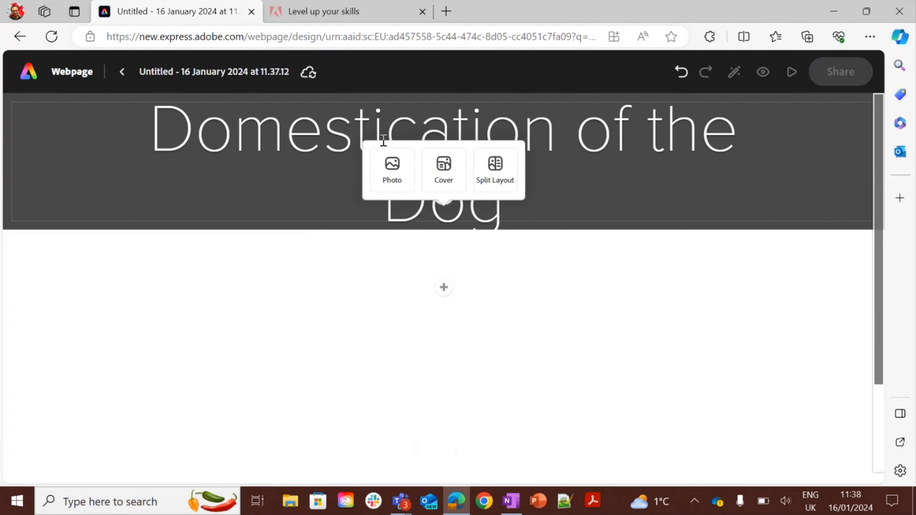
left_click(509, 167)
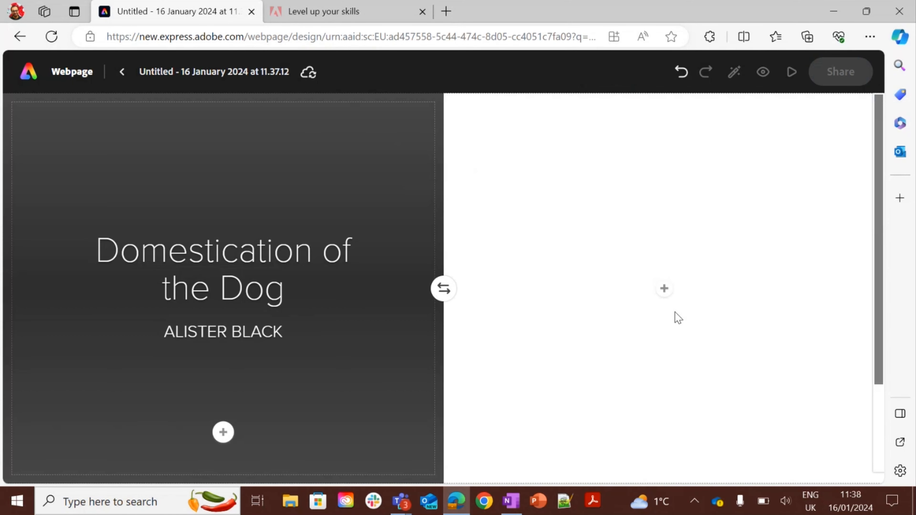
Add the white puppy photo from Animals and pets to the split layout's empty half.
left_click(665, 289)
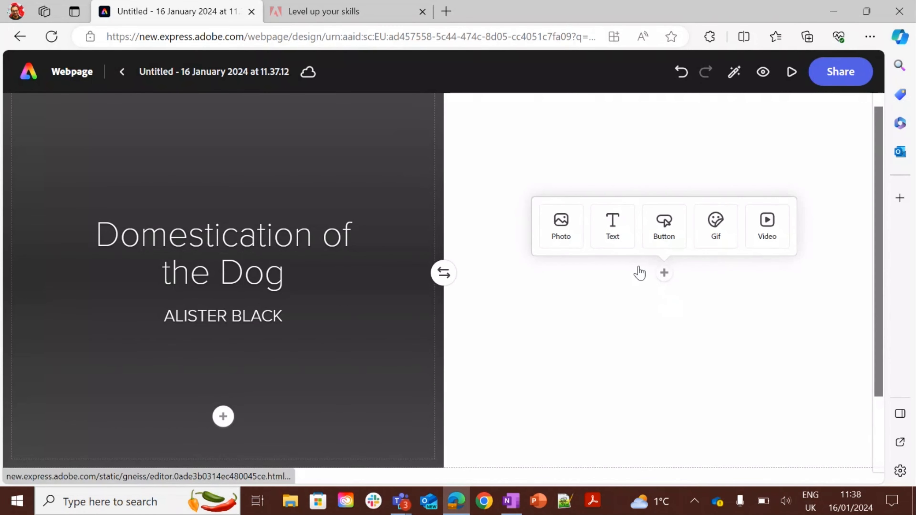
left_click(560, 226)
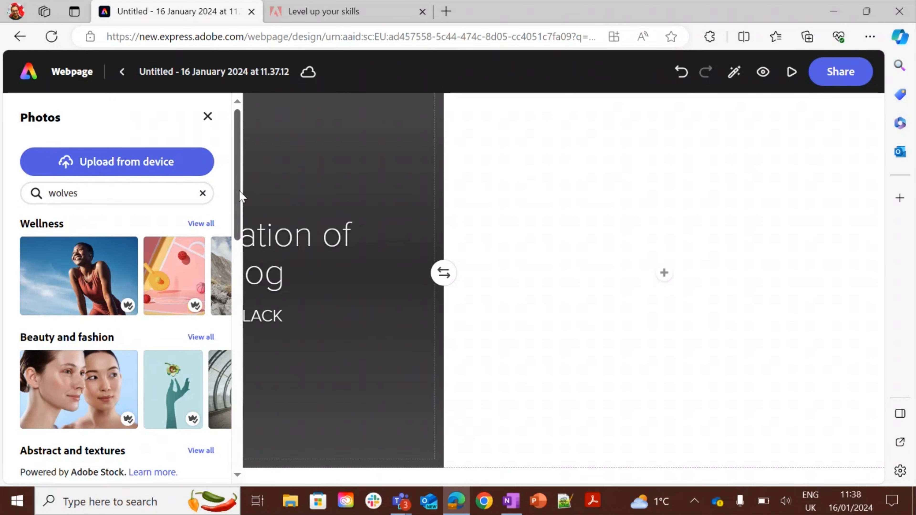
left_click_drag(240, 197, 254, 427)
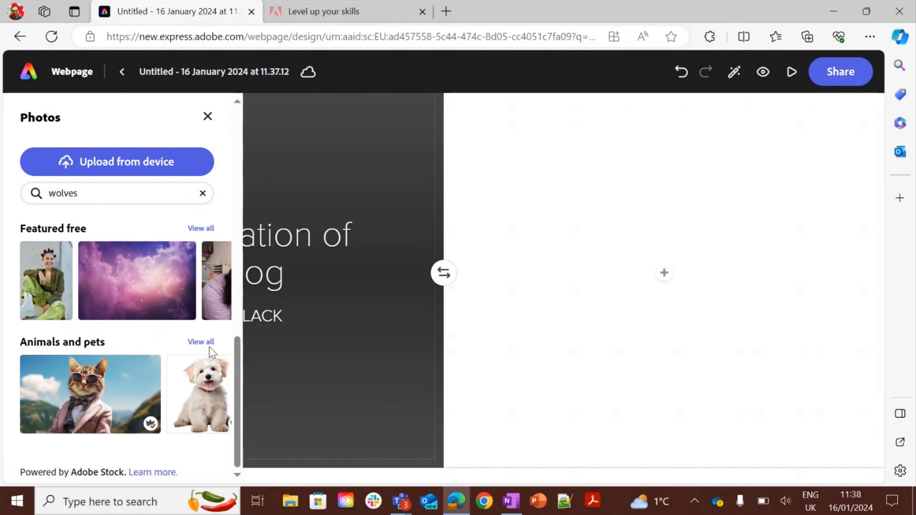
mouse_move(211, 377)
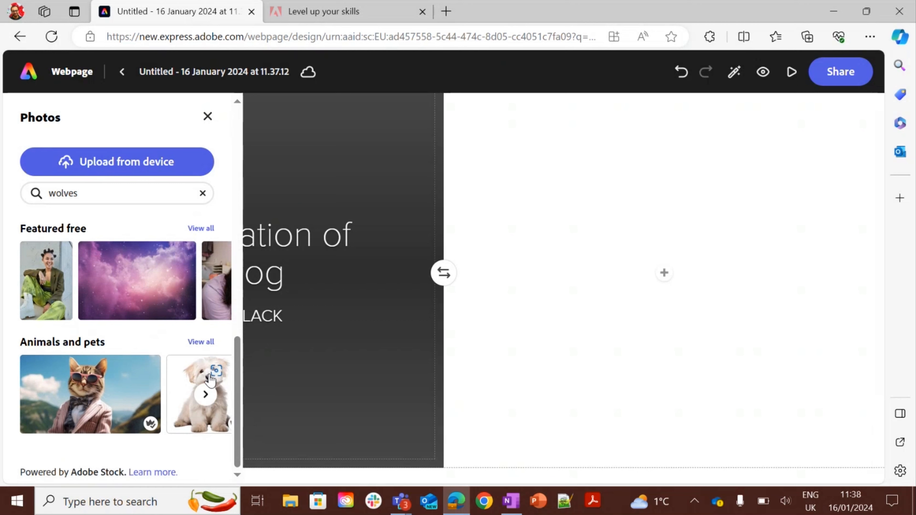
left_click(189, 387)
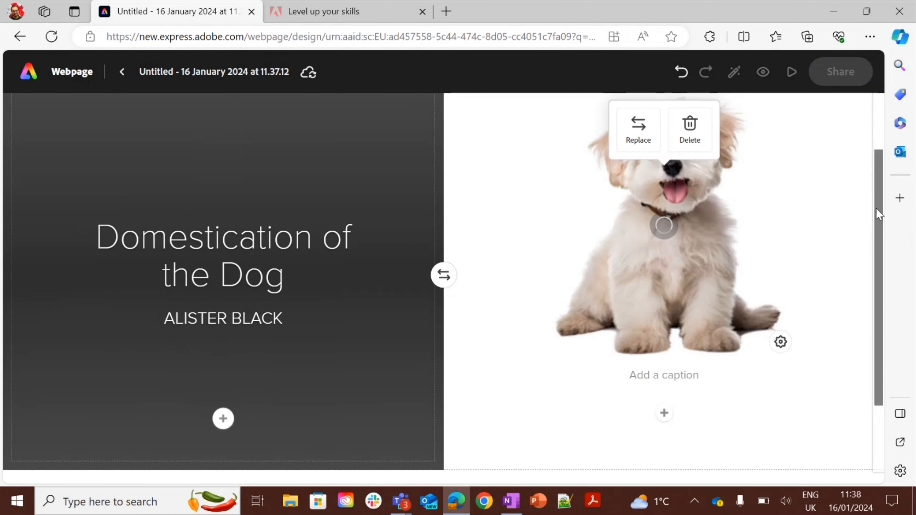
Insert a new block below the split cover section.
left_click_drag(877, 209, 871, 161)
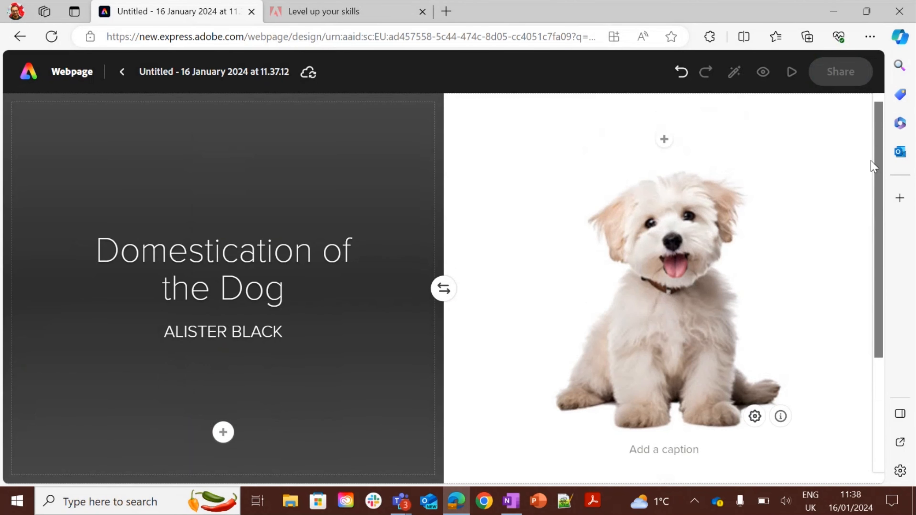
scroll(871, 160, "down", 2)
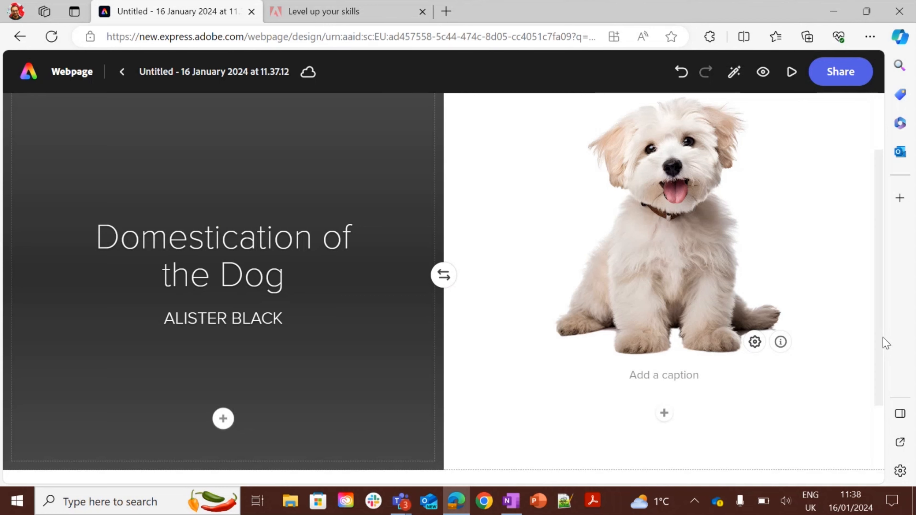
left_click_drag(882, 339, 878, 416)
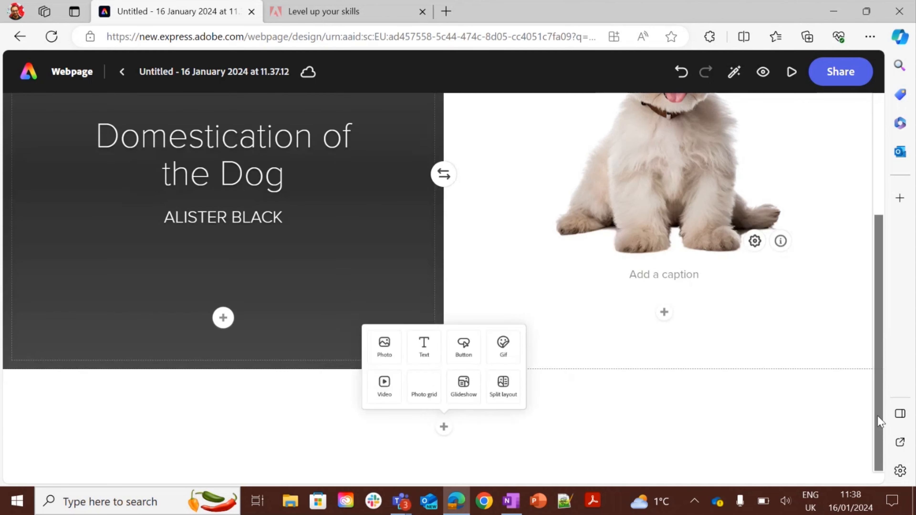
left_click(470, 343)
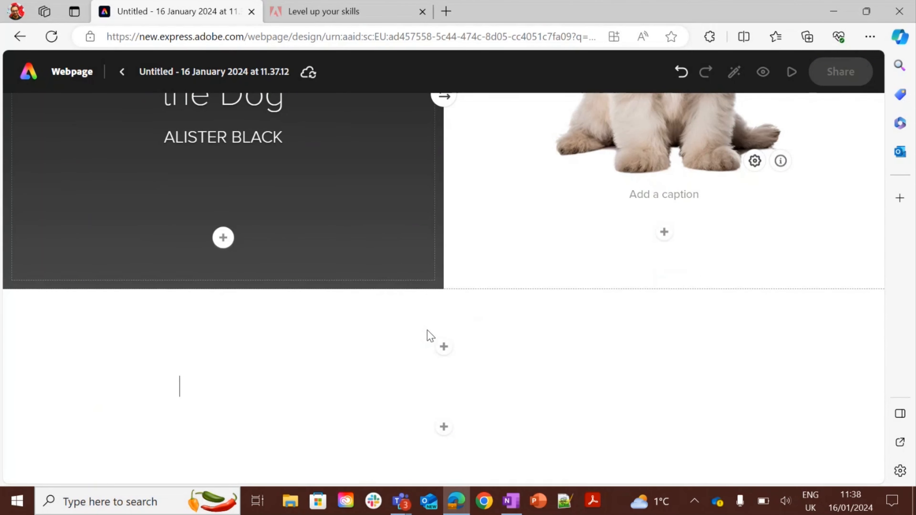
Switch to OneNote and select the three paragraphs about dog domestication.
key("alt+Tab")
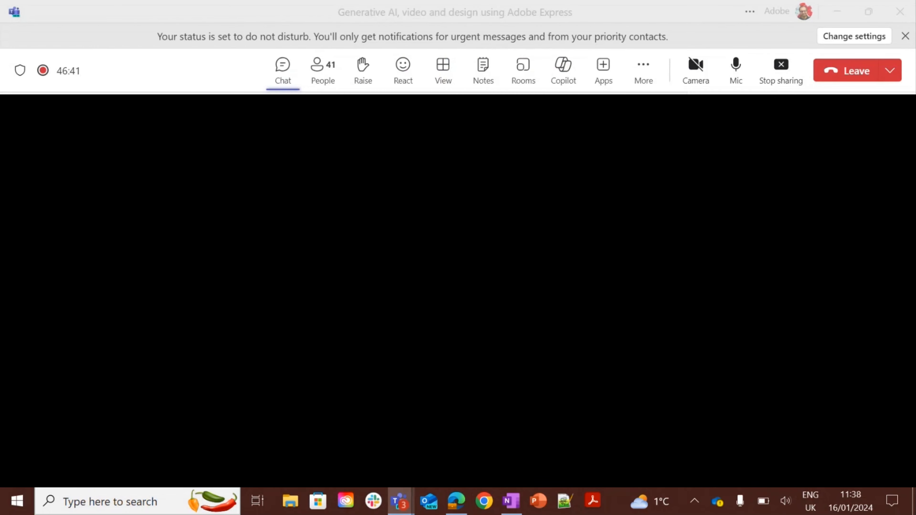
key("alt+Tab")
key("alt+Tab")
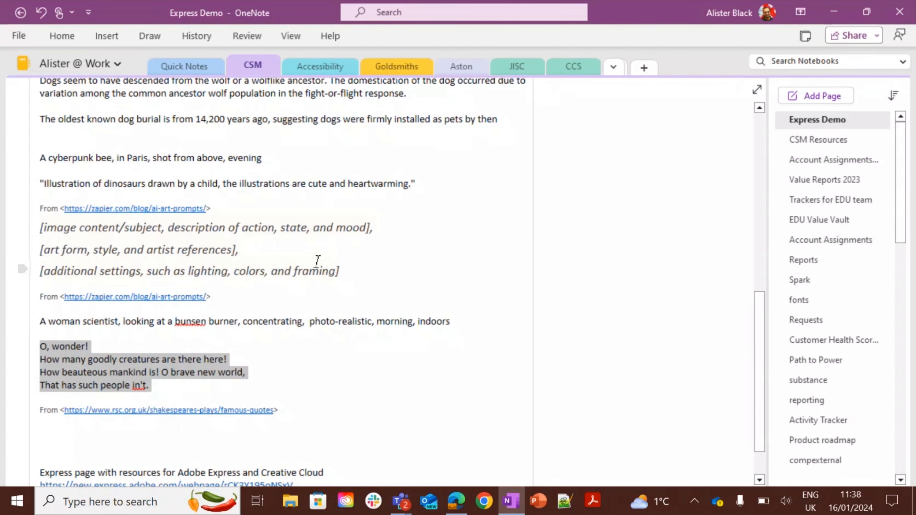
left_click(275, 154)
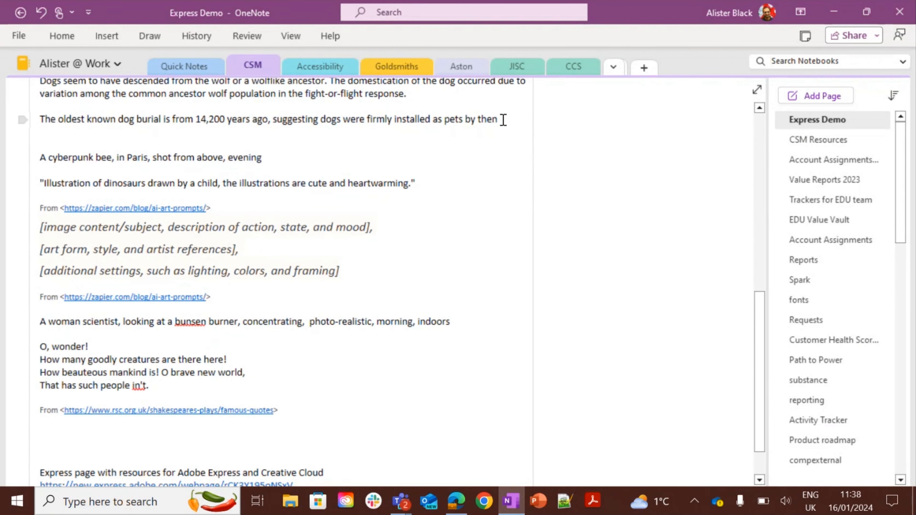
left_click_drag(504, 119, 36, 191)
key("ctrl+c")
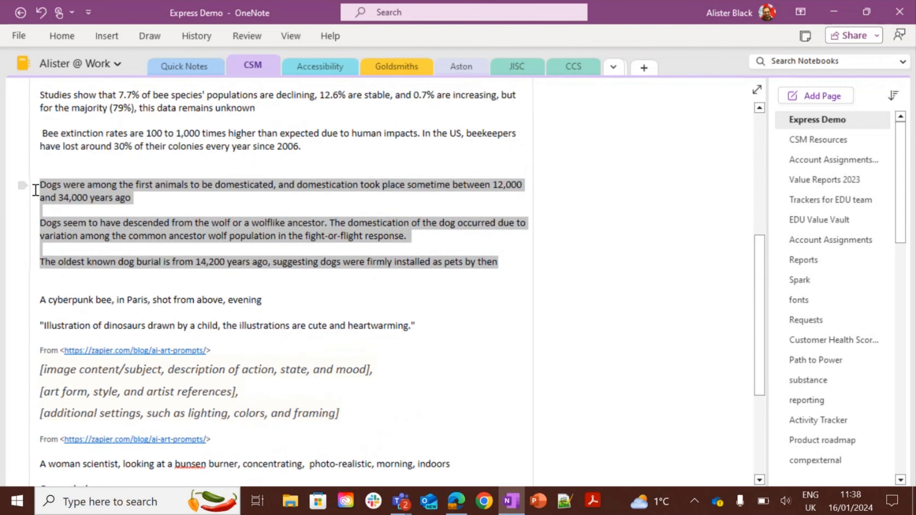
Return to the webpage and paste the dog domestication paragraphs into the new block.
key("alt+Tab")
key("alt+Tab")
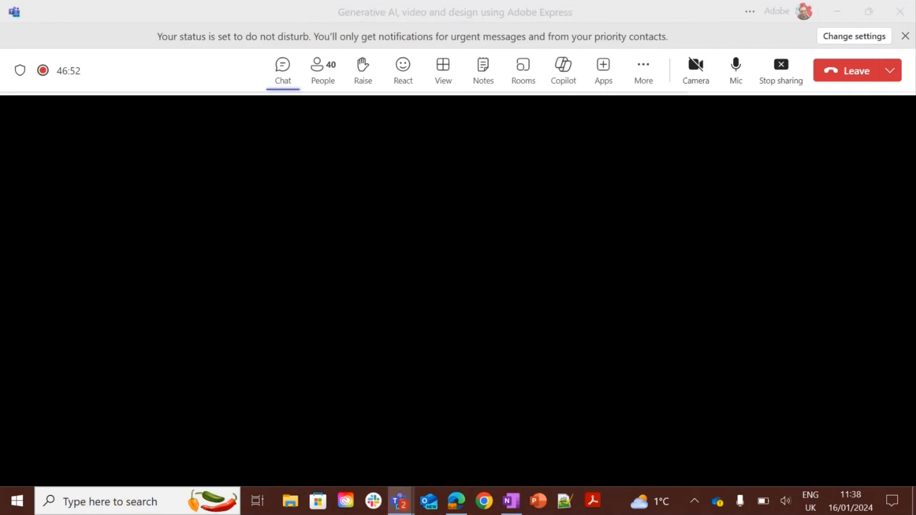
key("alt+Tab")
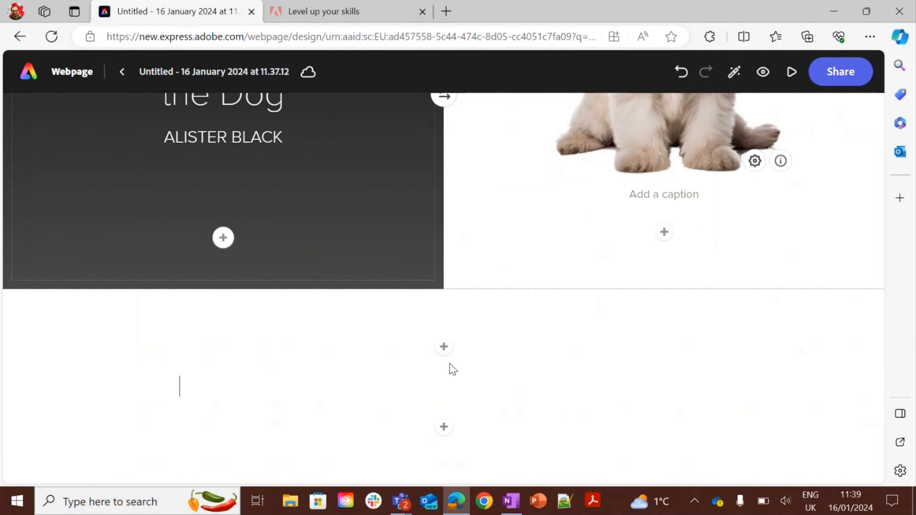
left_click(449, 364)
key("ctrl+v")
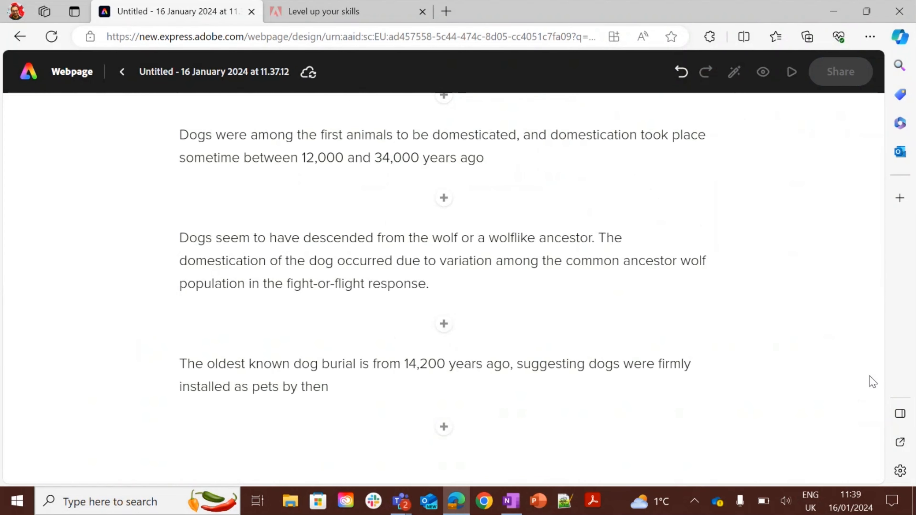
Preview the webpage and scroll through its content.
left_click(791, 71)
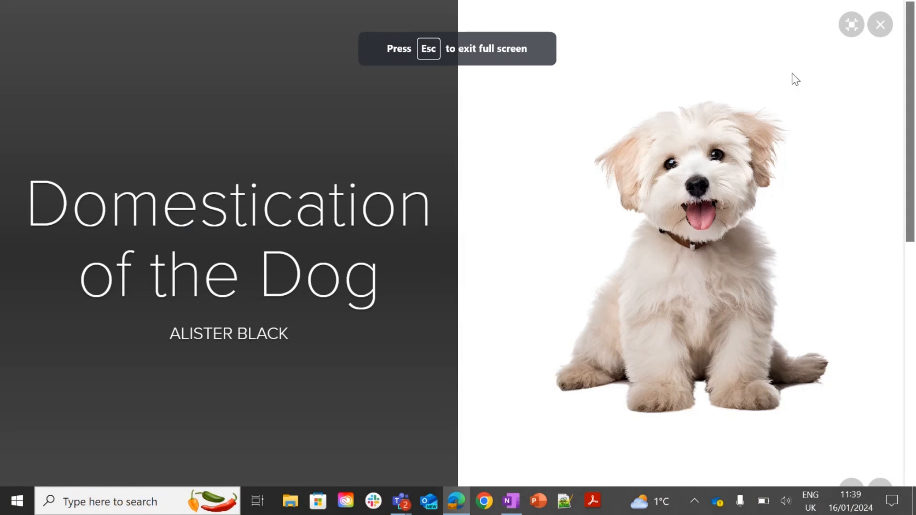
scroll(792, 73, "down", 5)
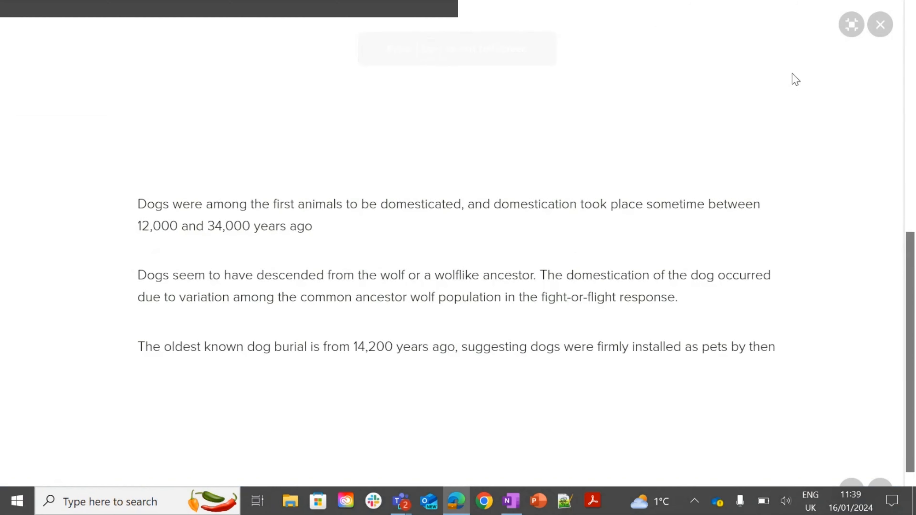
scroll(792, 73, "up", 5)
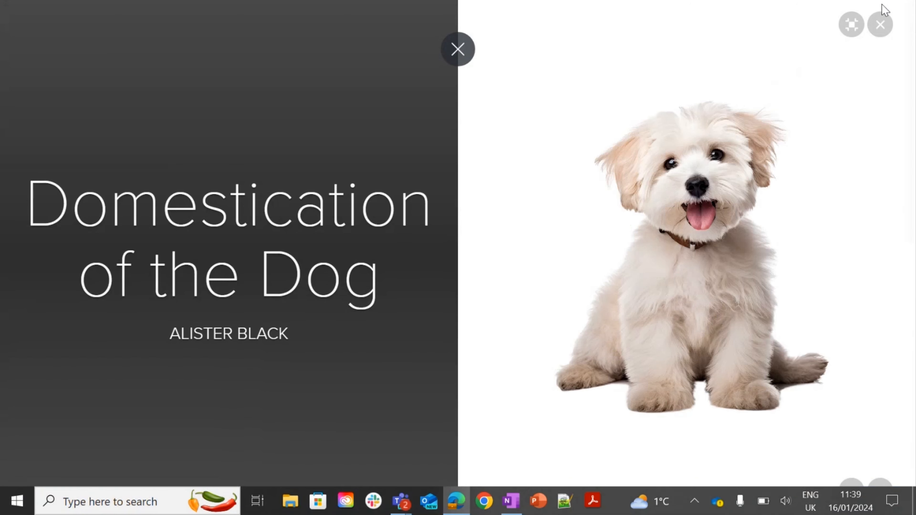
Exit the webpage preview and scroll through the cover and text sections in the editor.
left_click(880, 24)
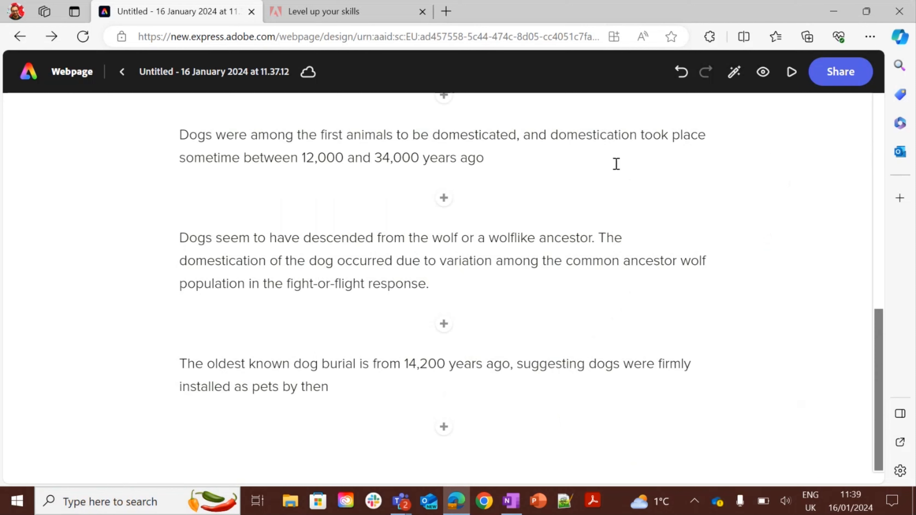
left_click_drag(880, 351, 879, 138)
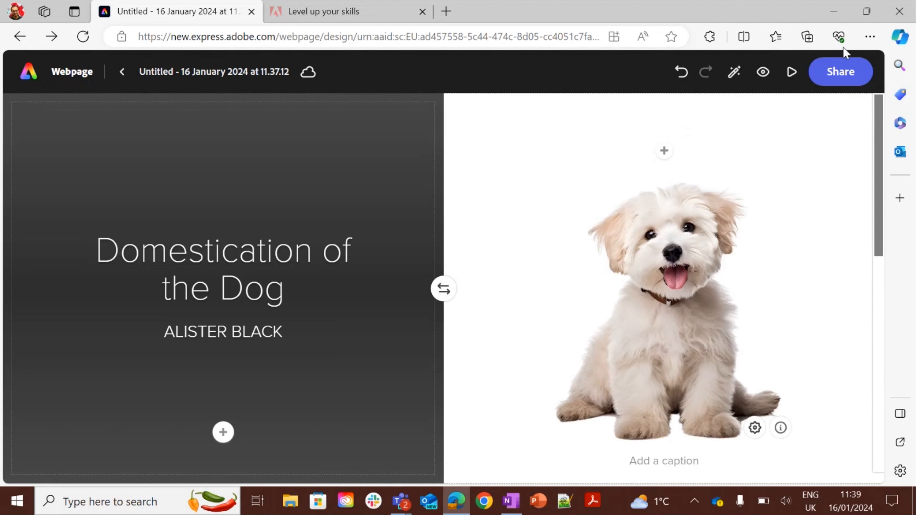
left_click(213, 155)
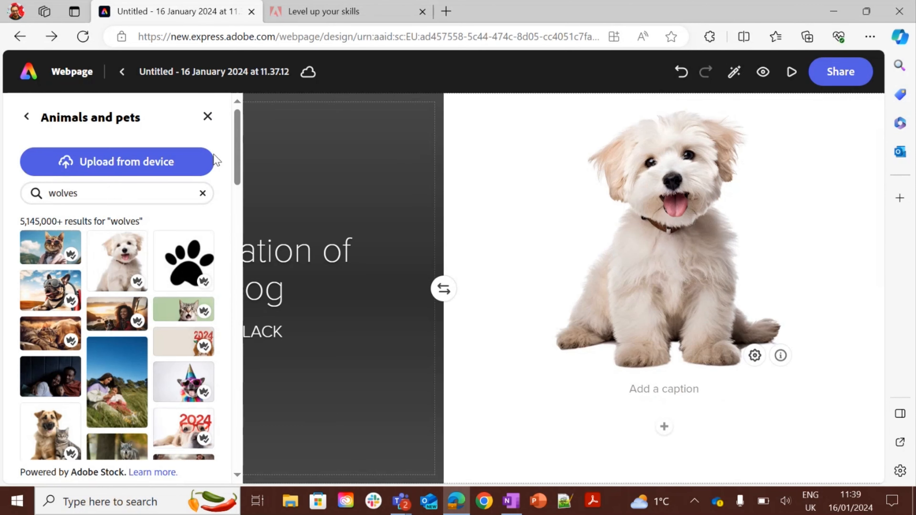
left_click(207, 116)
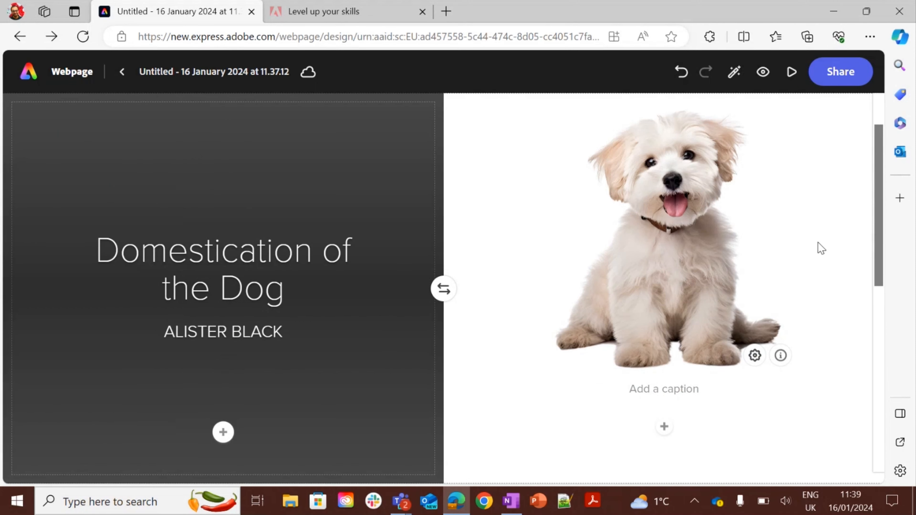
left_click_drag(876, 224, 879, 379)
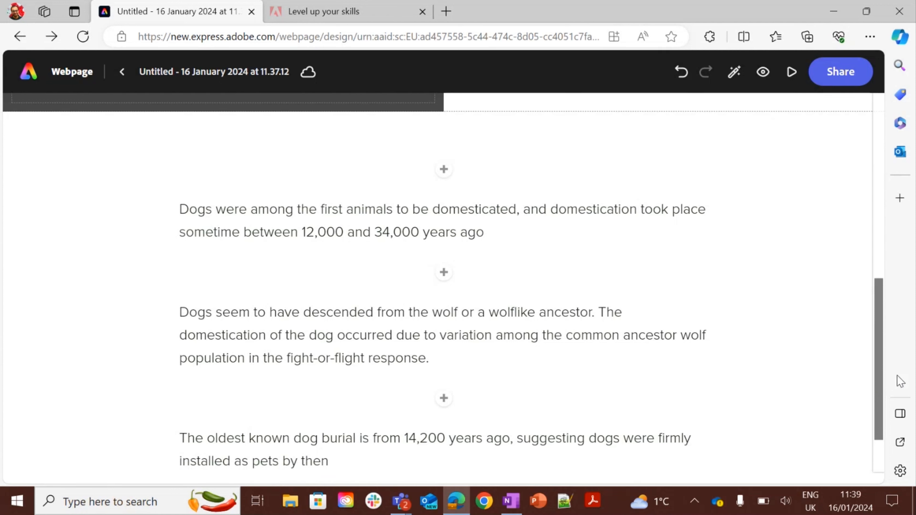
Open the webpage's Publish to Web options and dismiss them without creating a link.
left_click(839, 81)
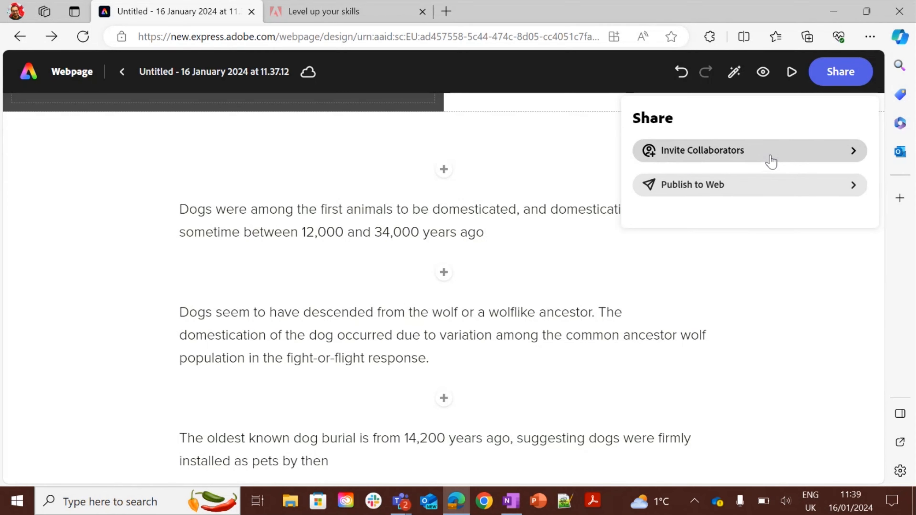
left_click(770, 186)
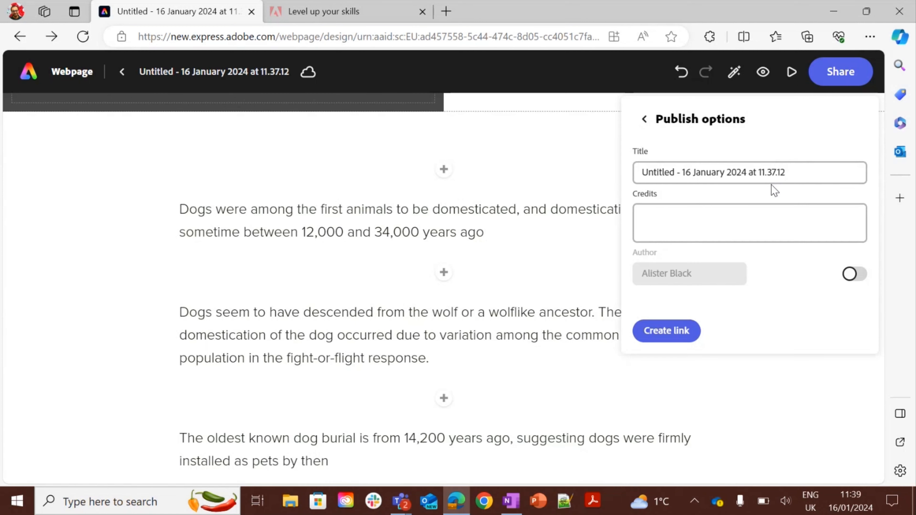
left_click(582, 193)
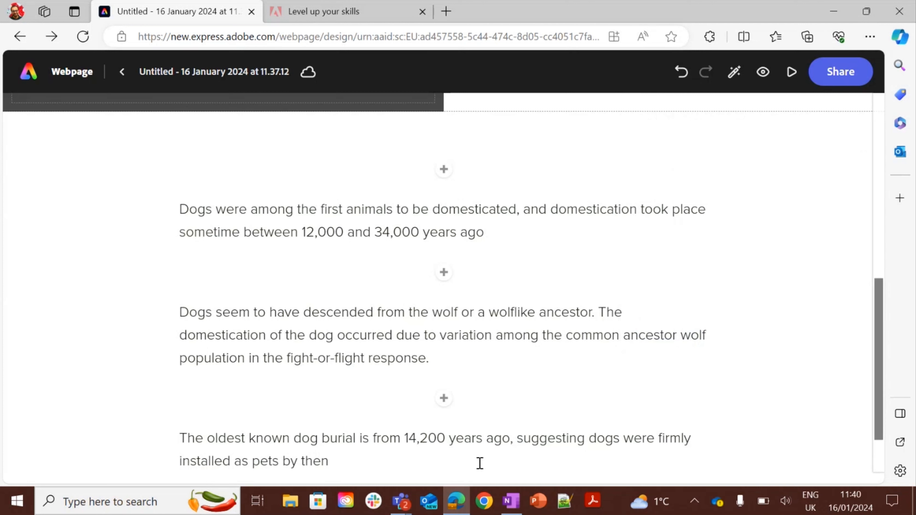
Leave the webpage editor and open the Schedule calendar for January 2024.
left_click(33, 74)
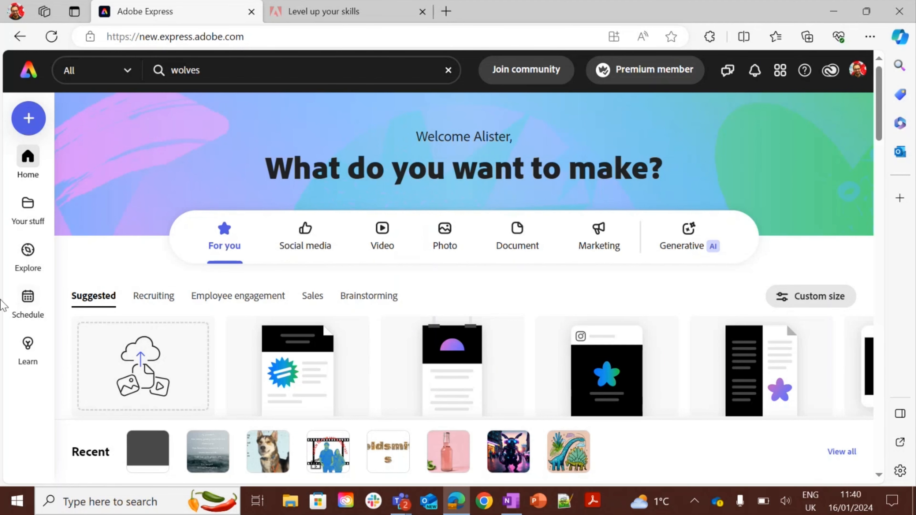
left_click(28, 302)
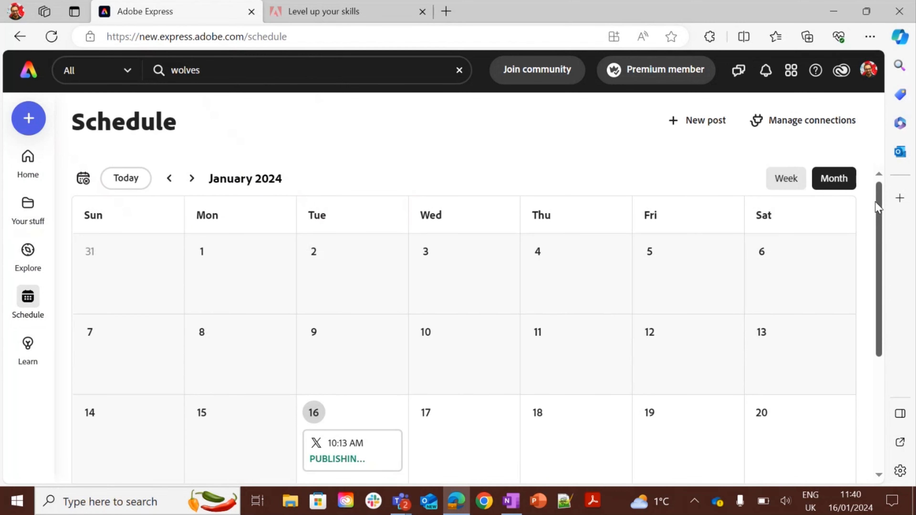
mouse_move(879, 205)
left_mouse_down()
mouse_move(881, 224)
mouse_move(883, 193)
left_mouse_up()
left_click_drag(882, 193, 882, 246)
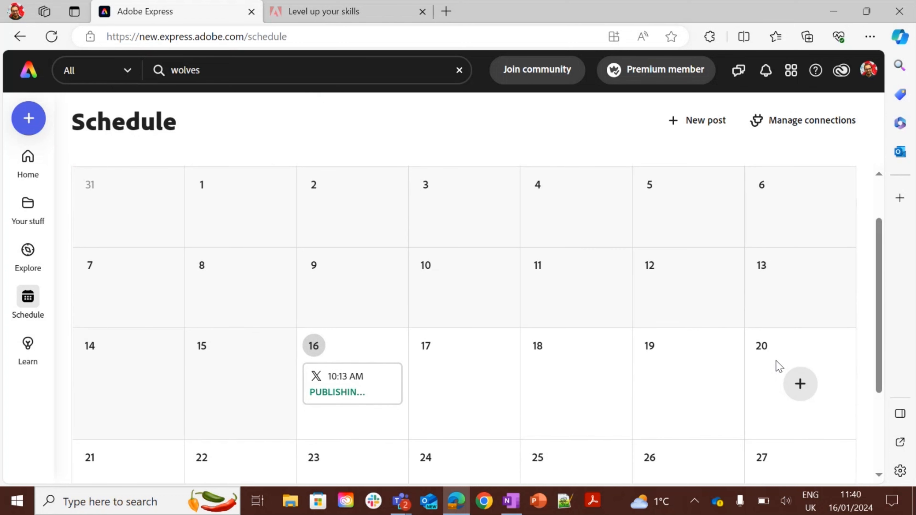
Start a new social post on 20 January and select the X (Twitter) channel.
left_click(800, 383)
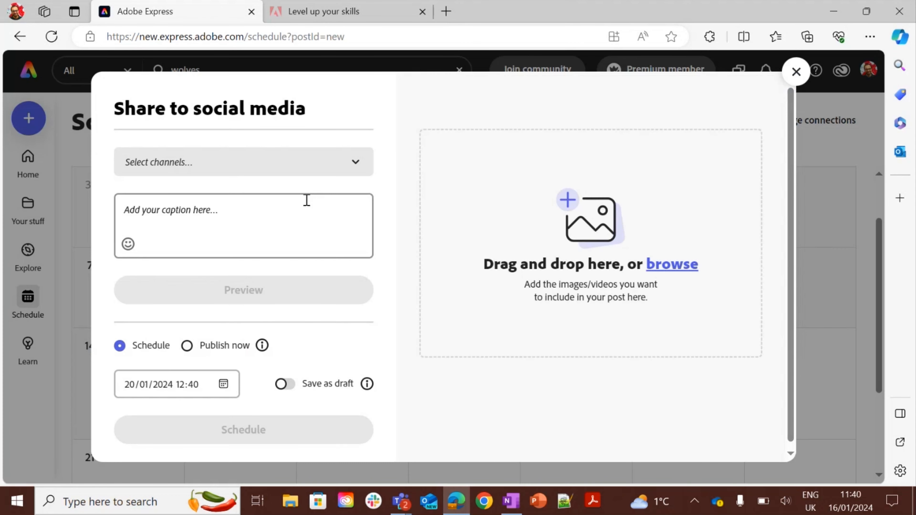
left_click(266, 166)
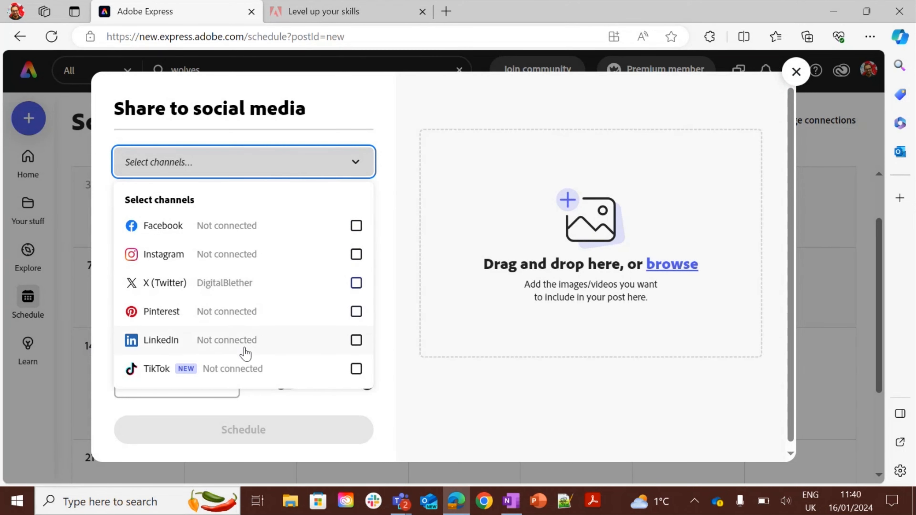
left_click(358, 285)
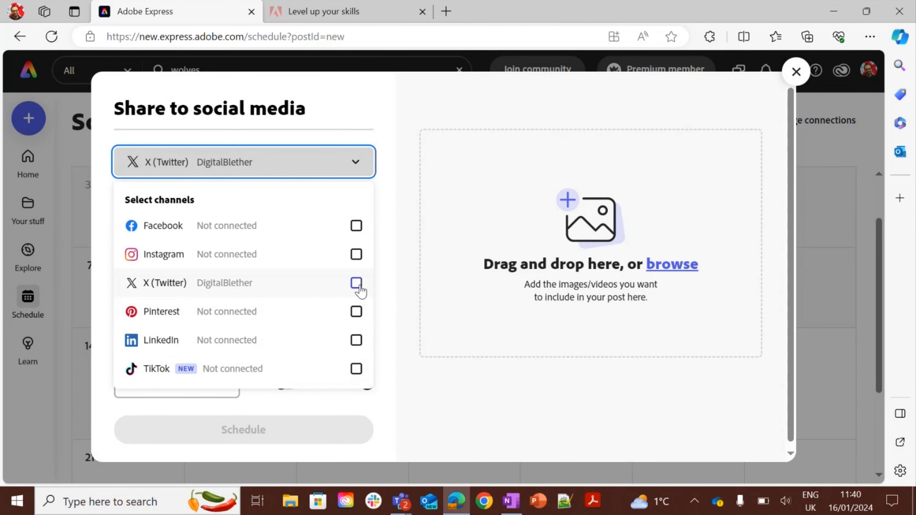
left_click(416, 268)
left_click(257, 221)
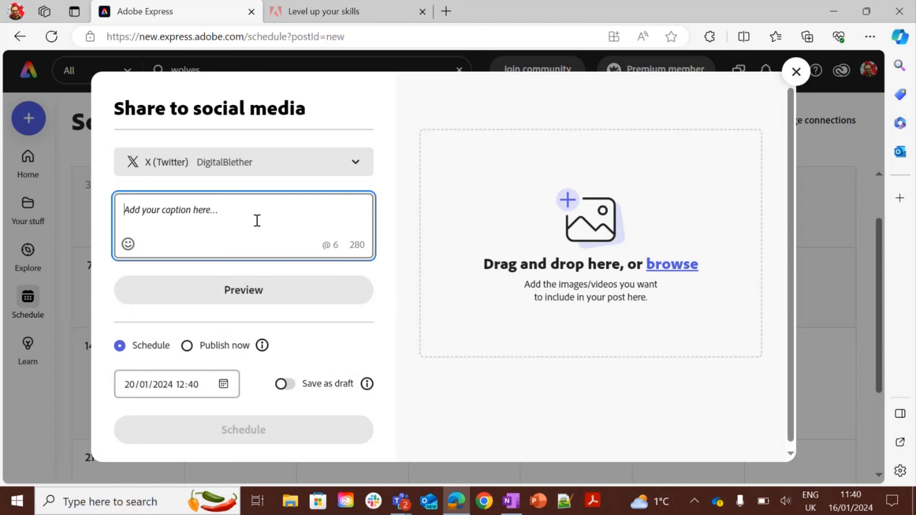
Attach the Tempest quote design from your cloud files to the post.
left_click(664, 267)
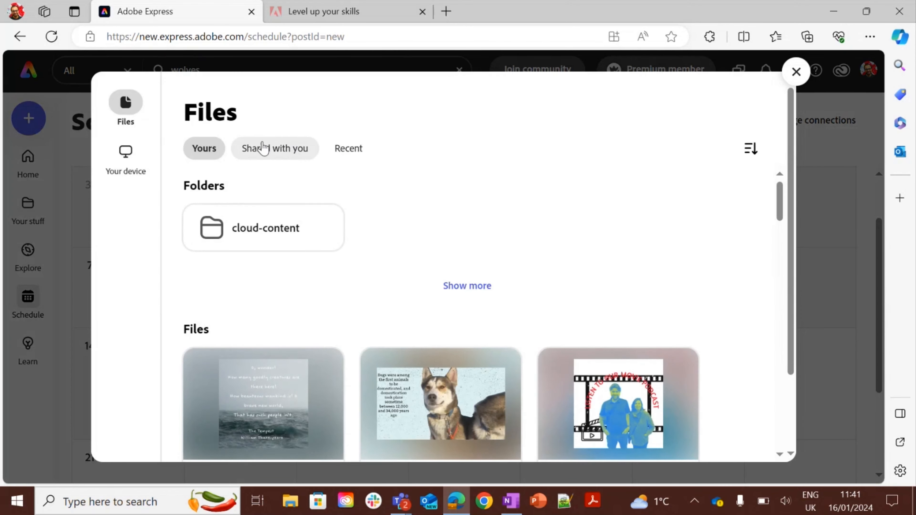
left_click(272, 406)
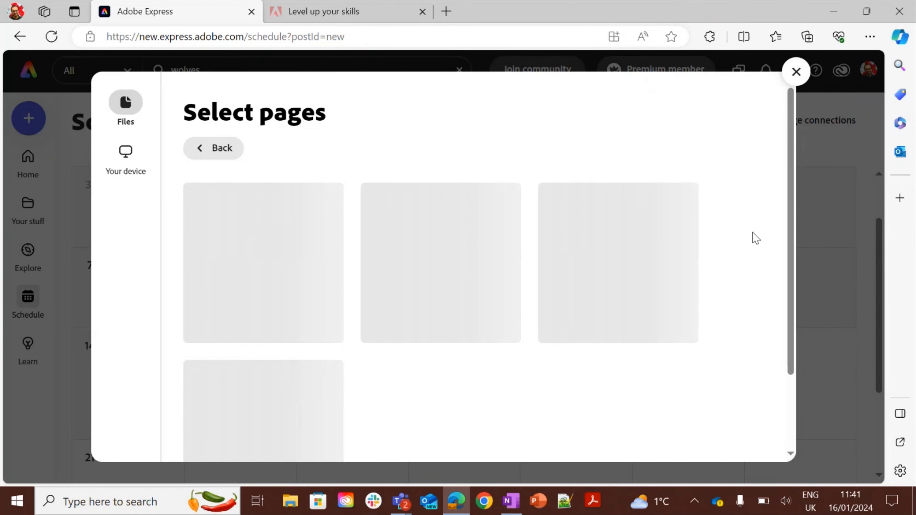
left_click_drag(793, 203, 788, 249)
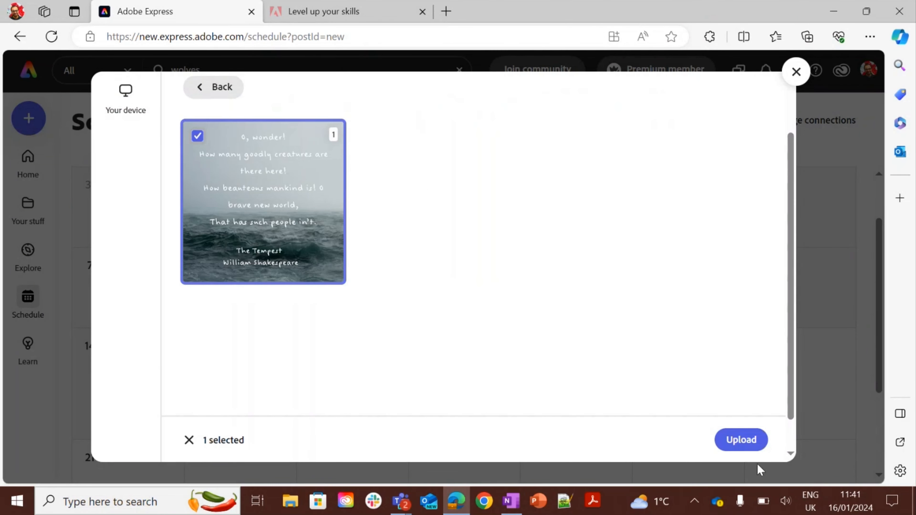
left_click(745, 441)
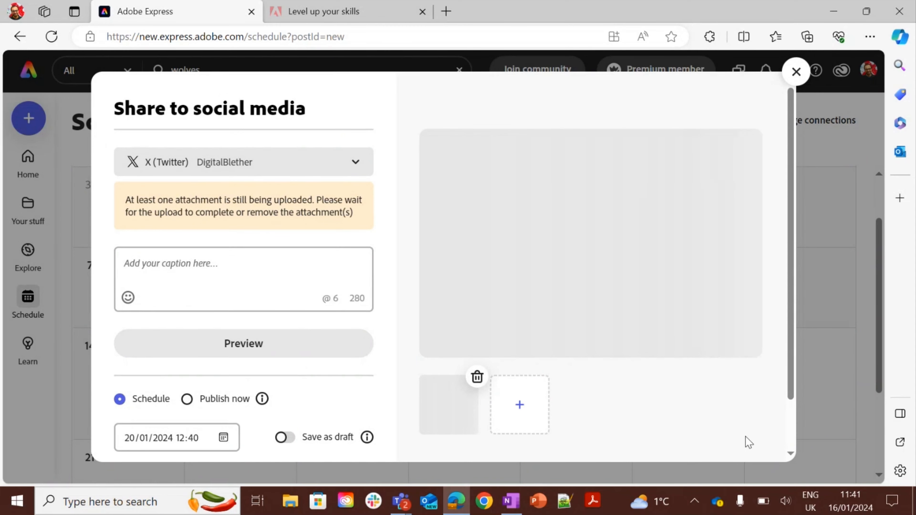
Enter the caption #AdobeExpress for the post.
left_click(217, 267)
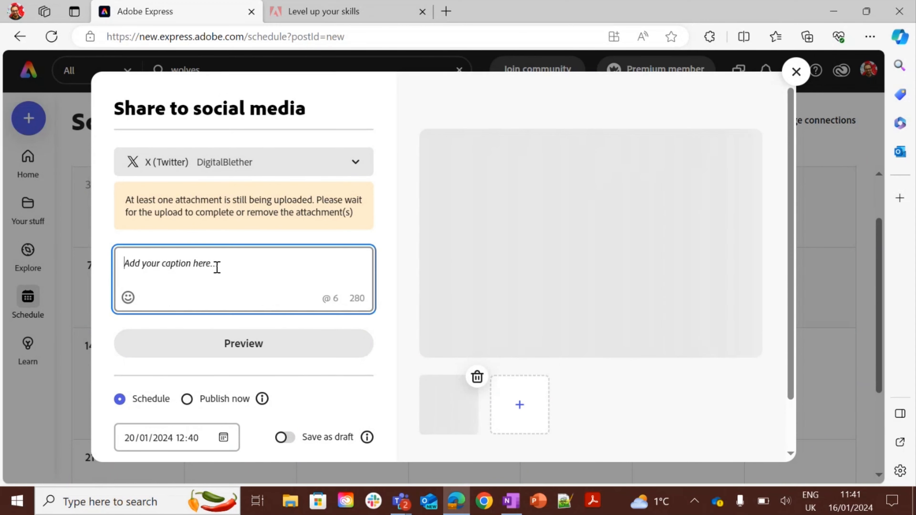
type("#")
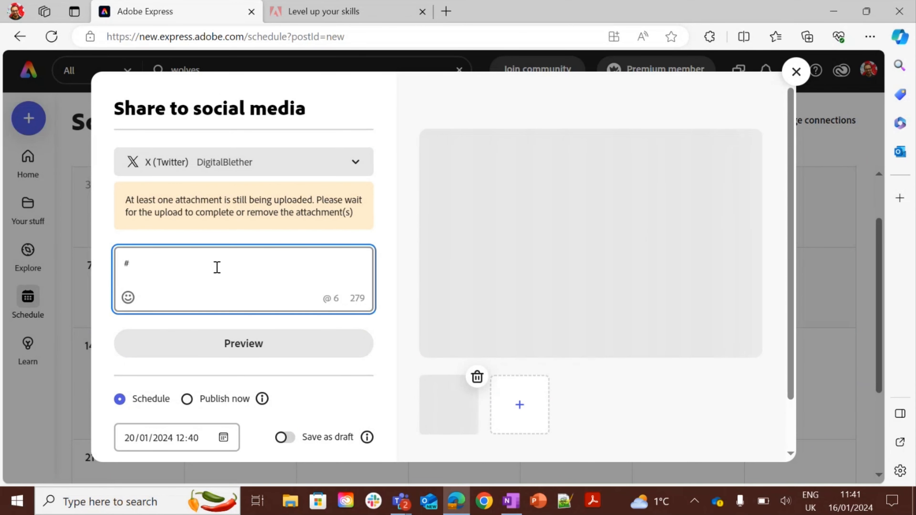
type("AdobeExpress")
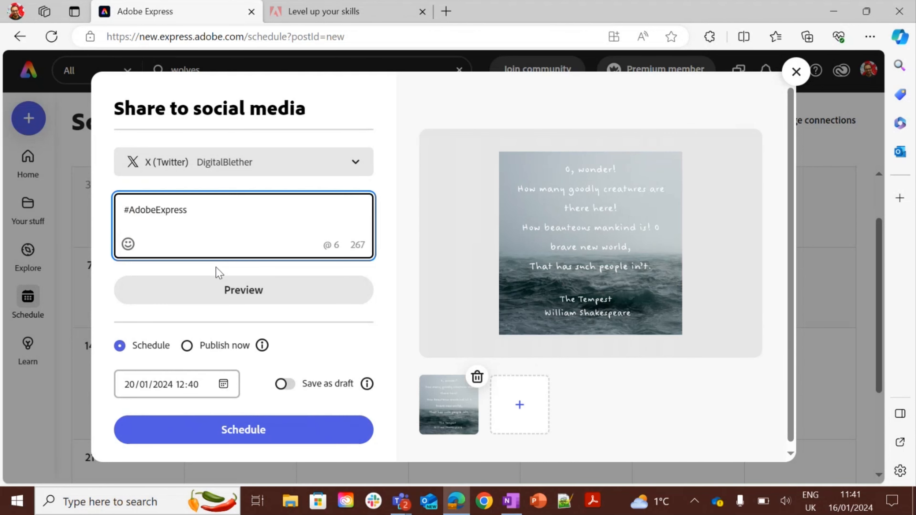
Preview the X post and return to the post dialog.
left_click(246, 289)
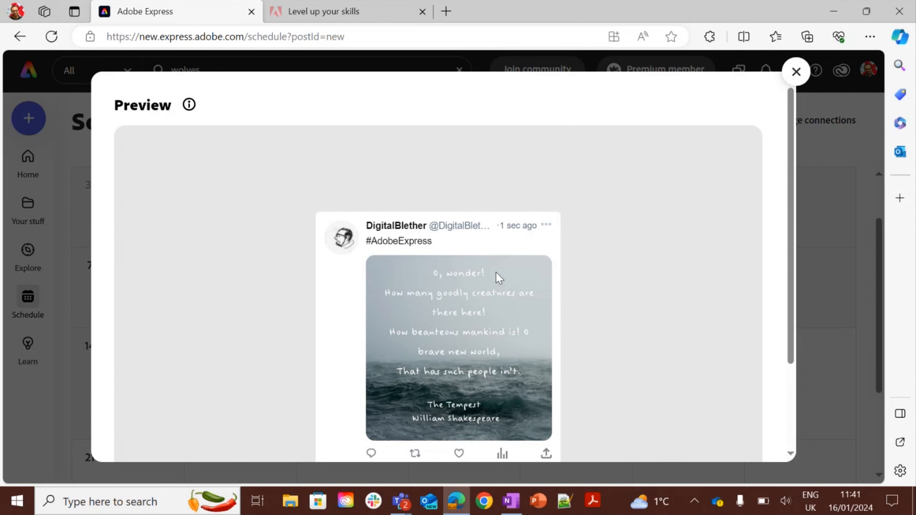
left_click(796, 72)
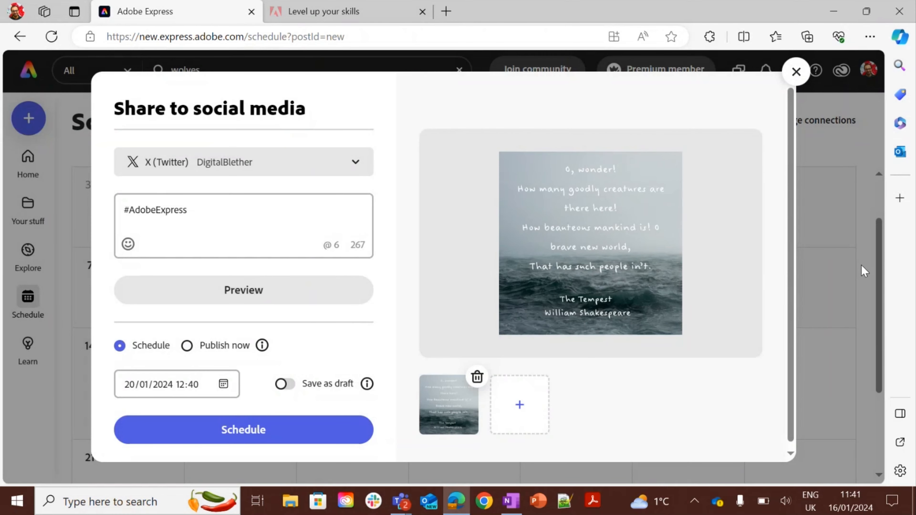
left_click_drag(790, 259, 790, 287)
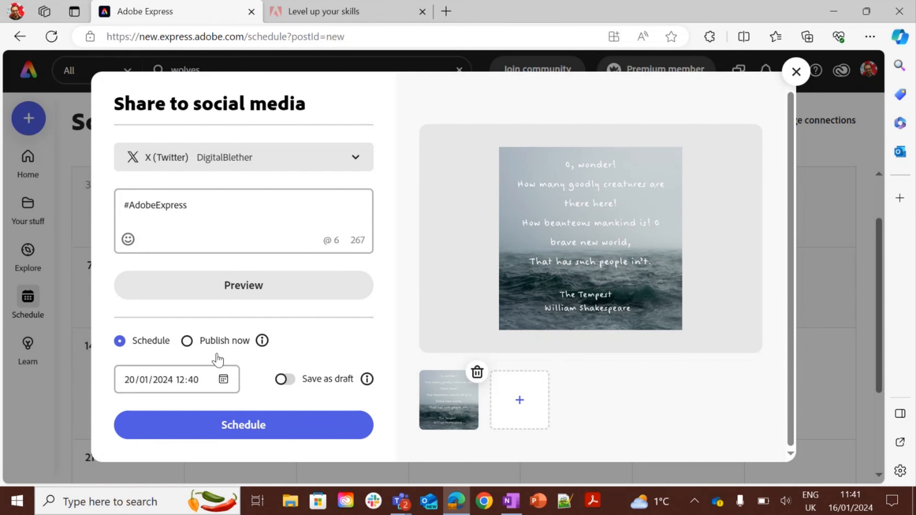
Select the year in the schedule date, then close the post dialog without scheduling.
left_click(170, 379)
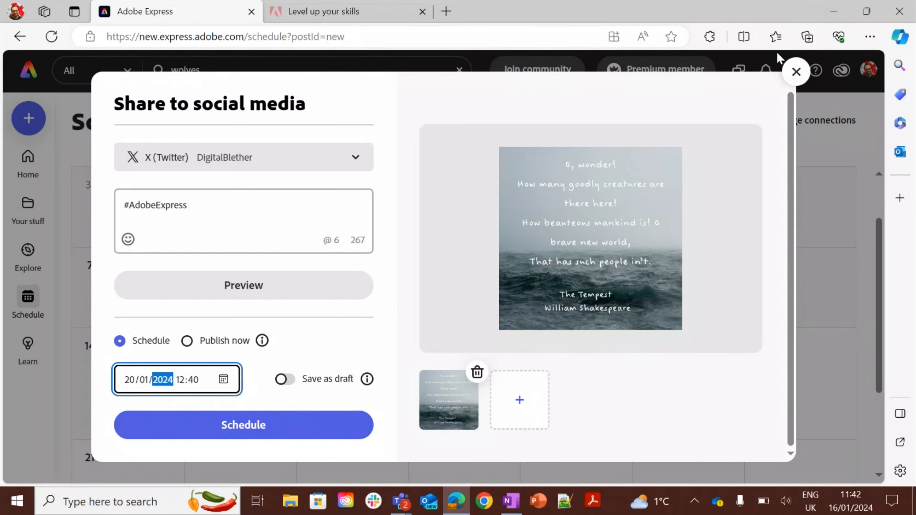
left_click(796, 74)
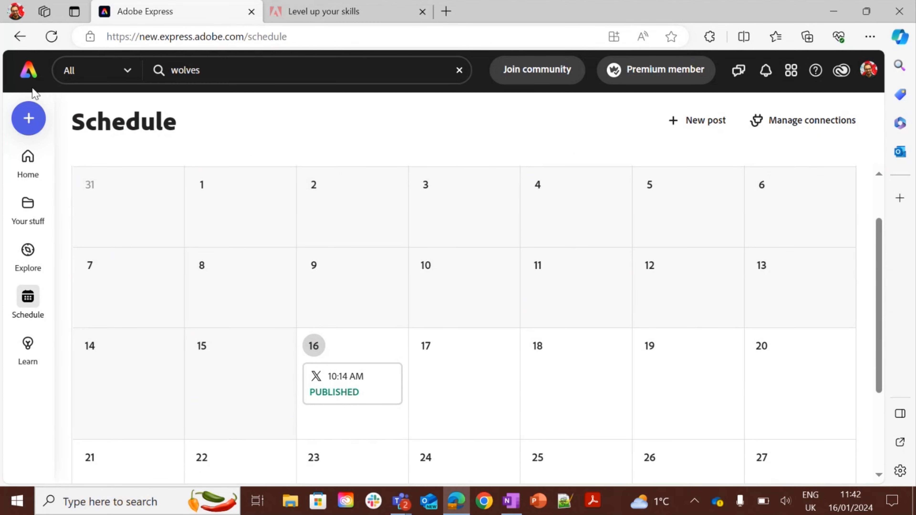
Go to Explore and browse the Templates and Photos categories.
left_click(24, 78)
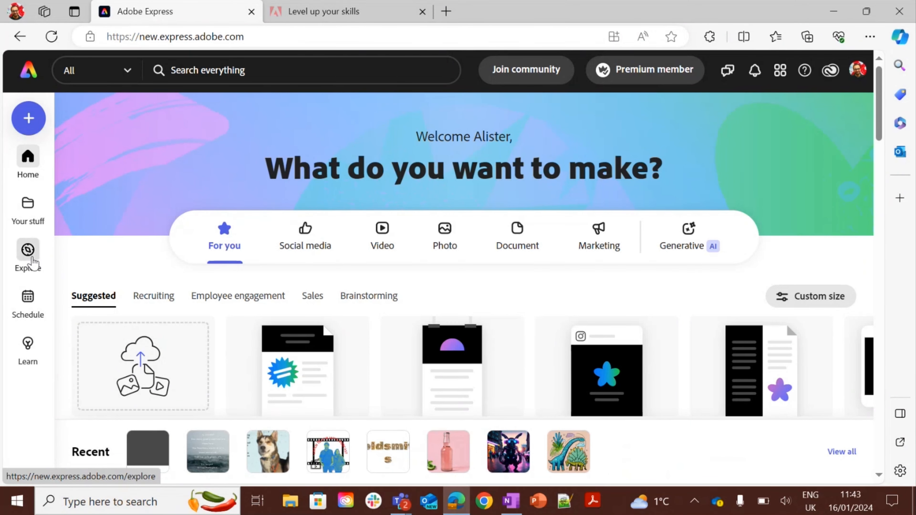
left_click(32, 260)
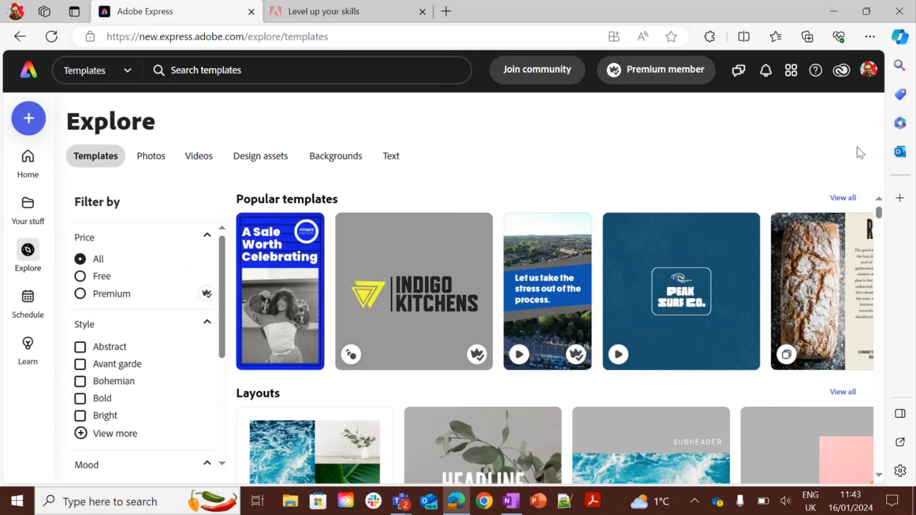
mouse_move(880, 212)
left_mouse_down()
mouse_move(883, 241)
mouse_move(881, 212)
left_mouse_up()
left_click(160, 157)
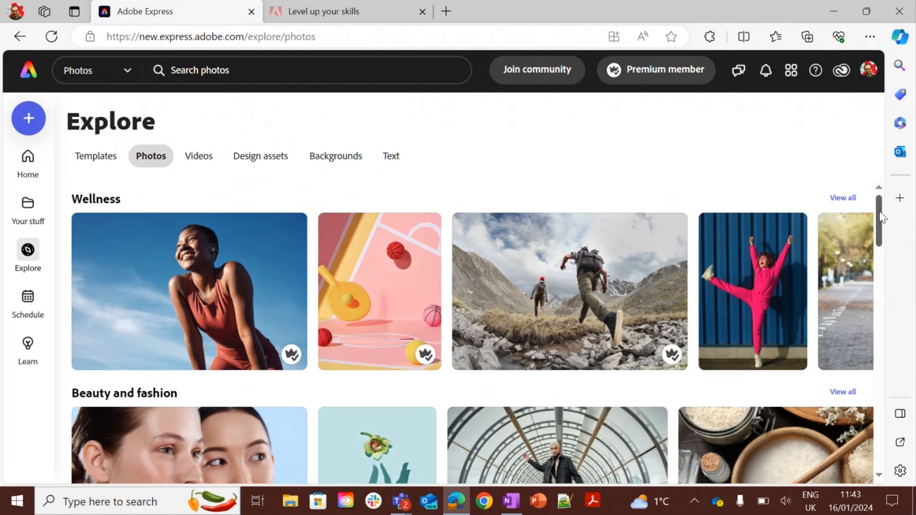
left_click_drag(880, 213, 881, 187)
Browse the Videos, Design assets, Backgrounds and Text categories in Explore.
left_click(201, 156)
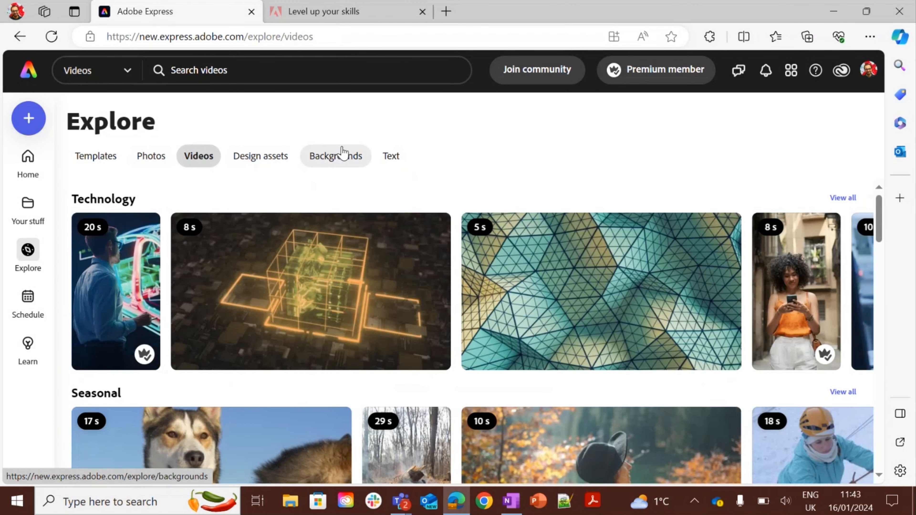
left_click(268, 161)
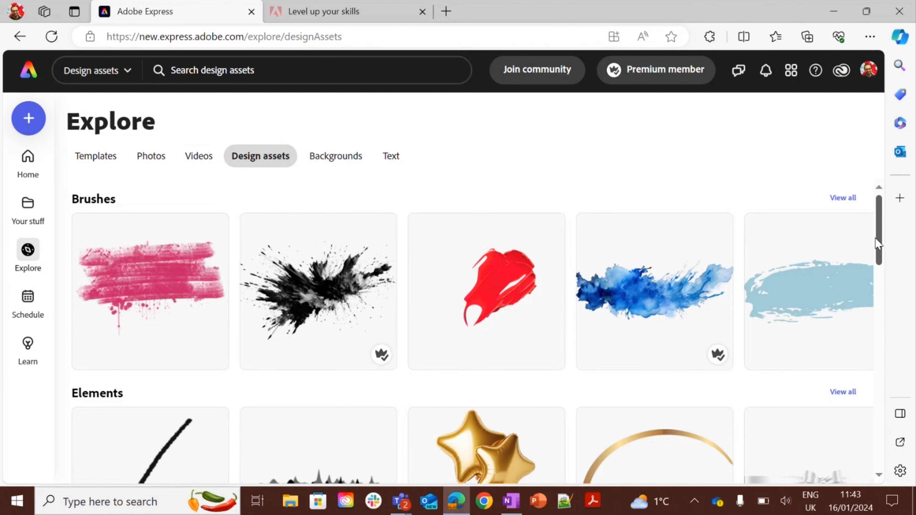
mouse_move(879, 243)
left_mouse_down()
mouse_move(905, 485)
mouse_move(891, 234)
left_mouse_up()
left_click(341, 160)
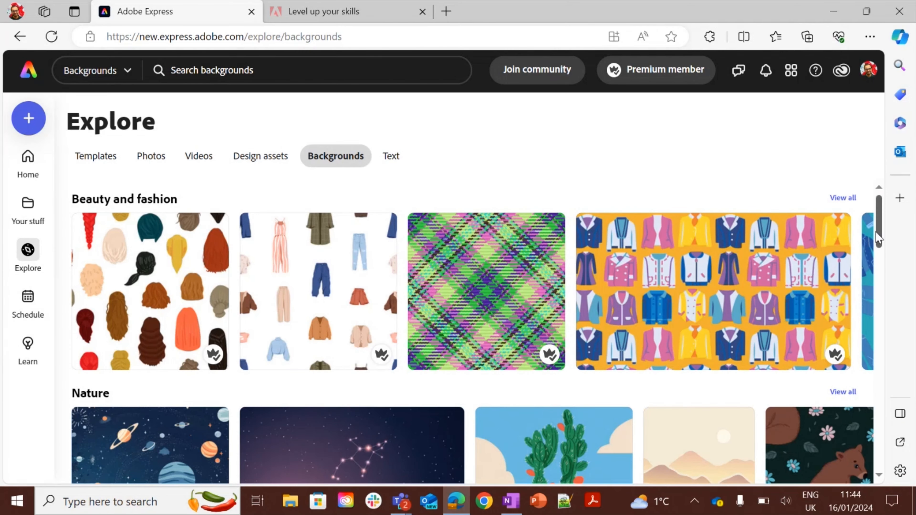
mouse_move(877, 238)
left_mouse_down()
mouse_move(887, 331)
mouse_move(880, 231)
left_mouse_up()
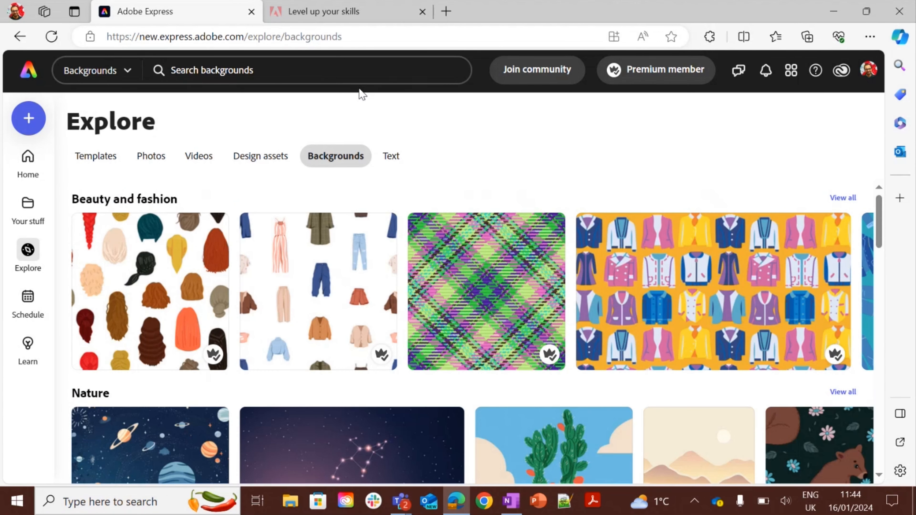
left_click(391, 156)
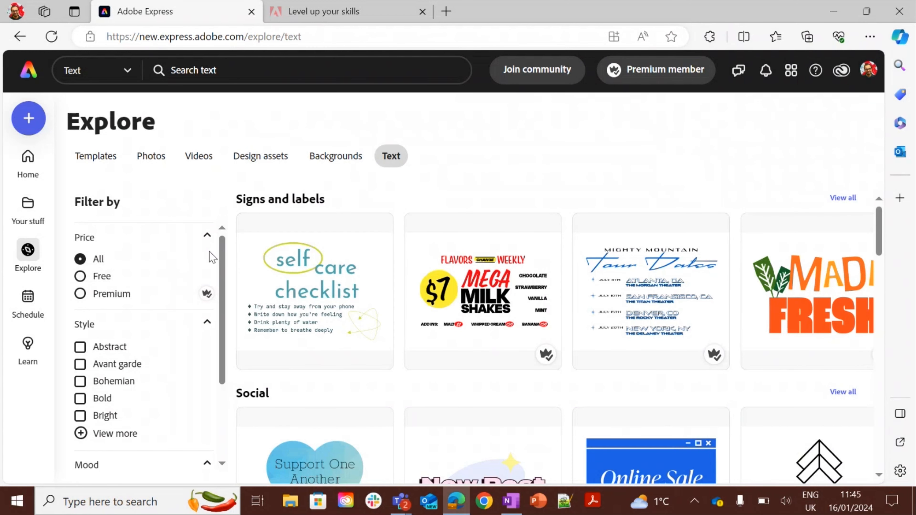
Return to the Templates category in Explore and scroll through the popular, layout and seasonal templates and the filter options.
left_click(97, 160)
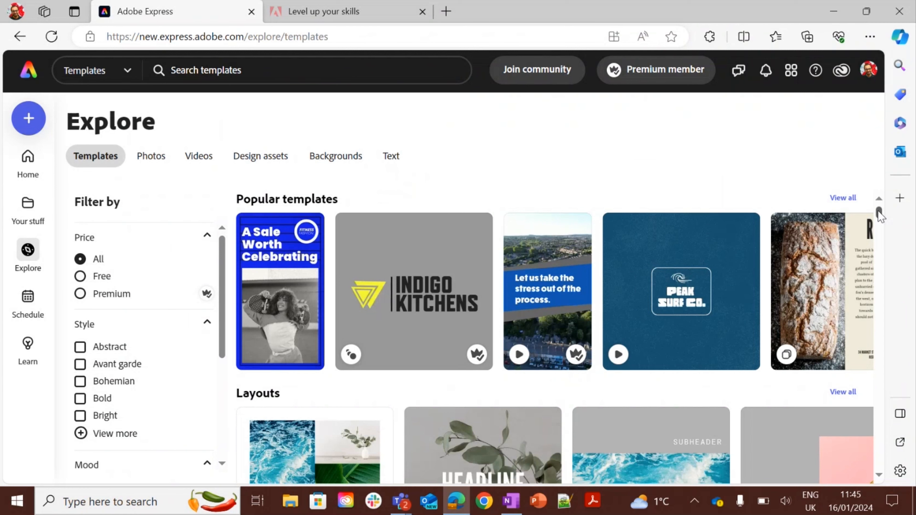
left_click_drag(881, 216, 880, 220)
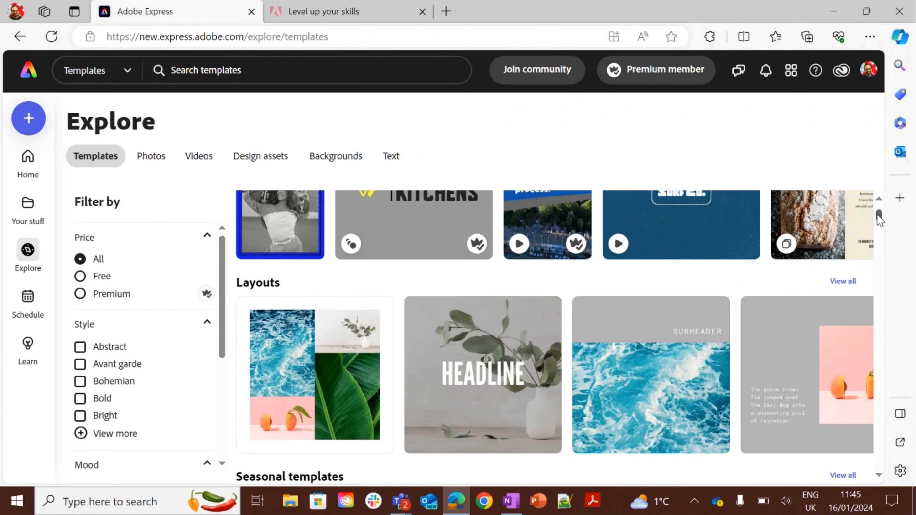
mouse_move(879, 220)
left_mouse_down()
mouse_move(879, 232)
mouse_move(880, 223)
left_mouse_up()
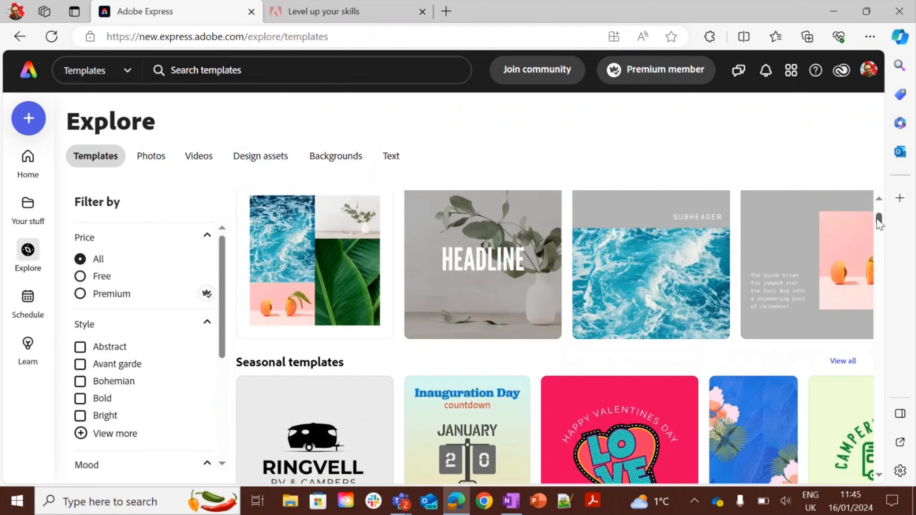
left_click_drag(224, 270, 218, 314)
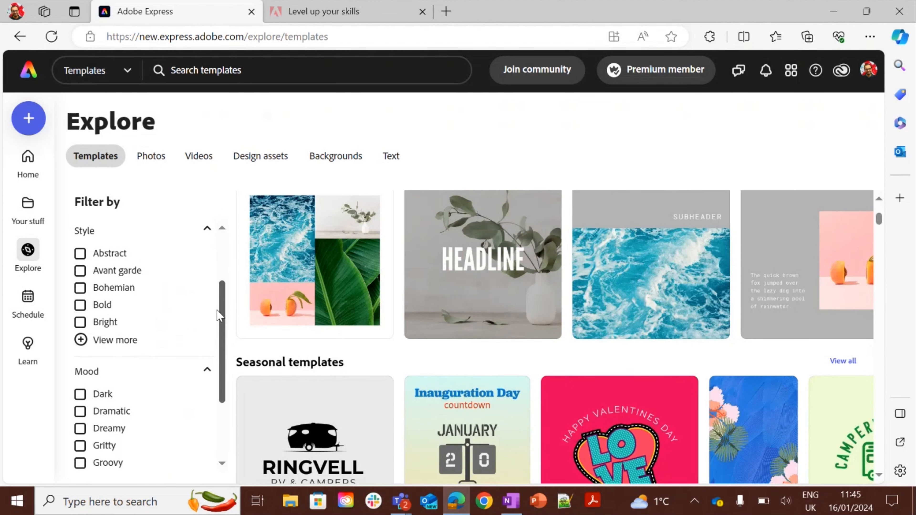
scroll(218, 315, "down", 3)
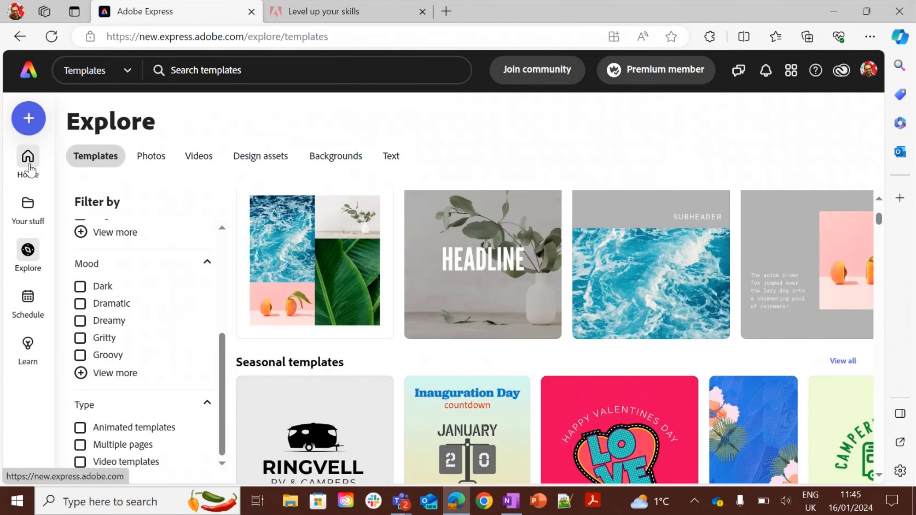
Search the templates for "library tour".
left_click(238, 69)
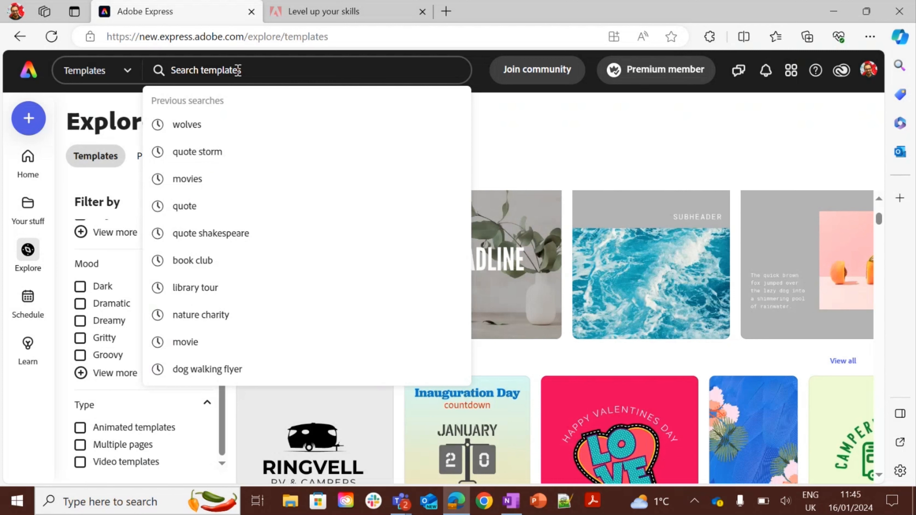
type("lib")
type("r")
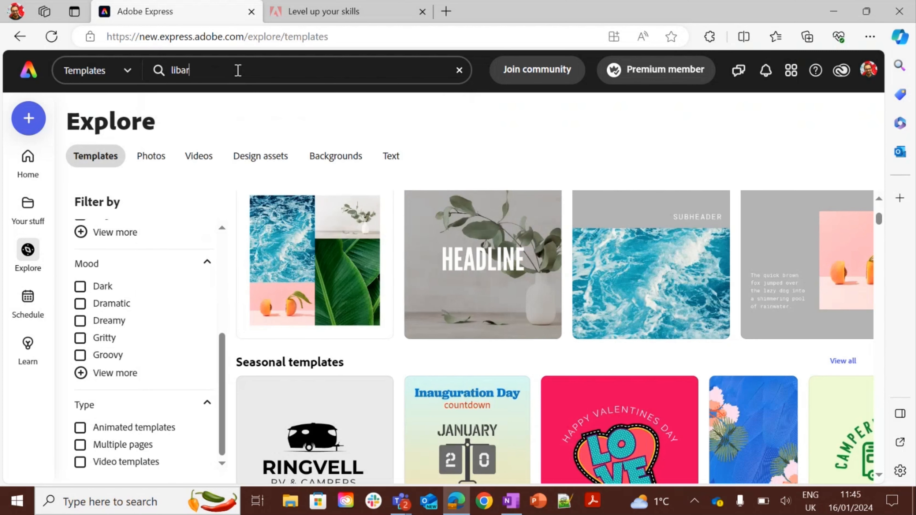
type("ary tour")
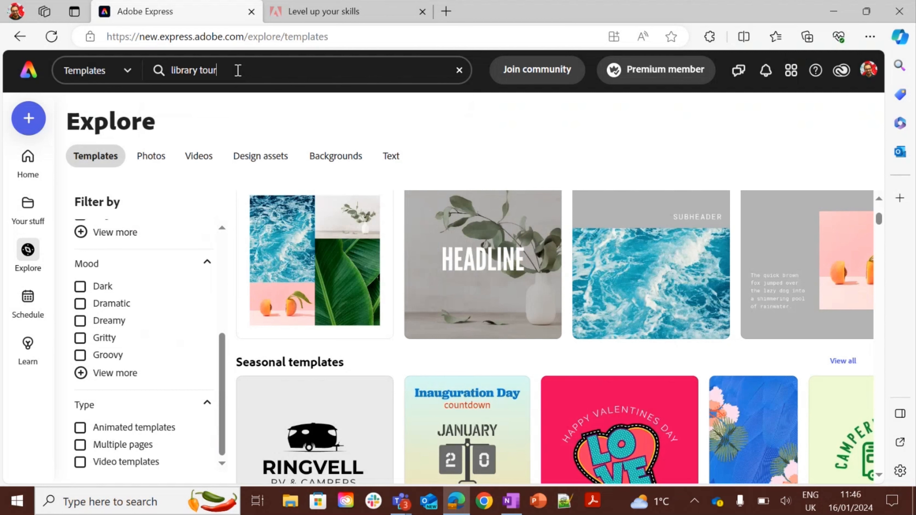
key("Return")
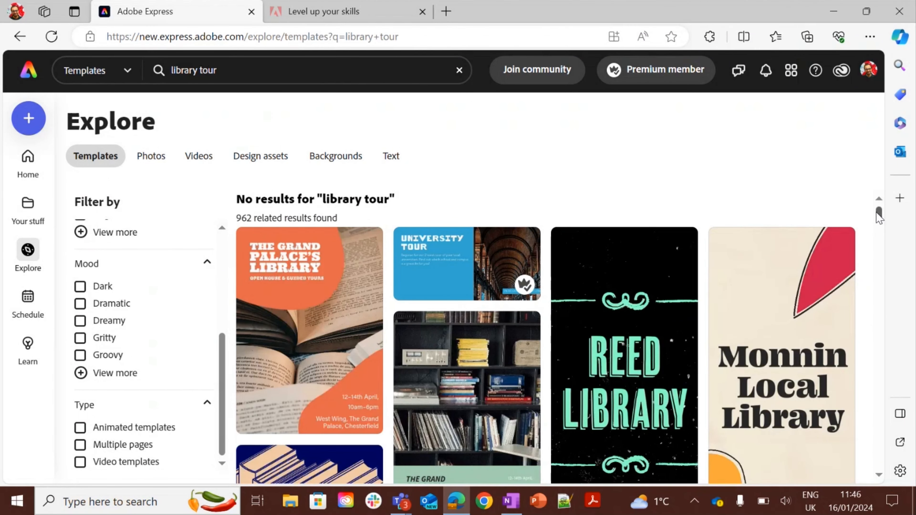
Open the UK Blue Orange Bookshop Bookmark template from the results and remix it into a new design.
left_click_drag(878, 216, 879, 245)
left_click(462, 266)
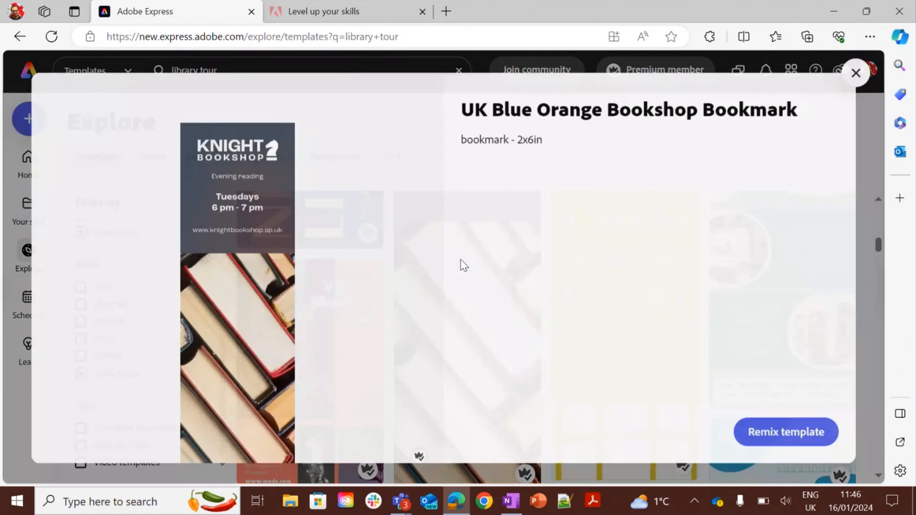
key("Escape")
left_click(461, 260)
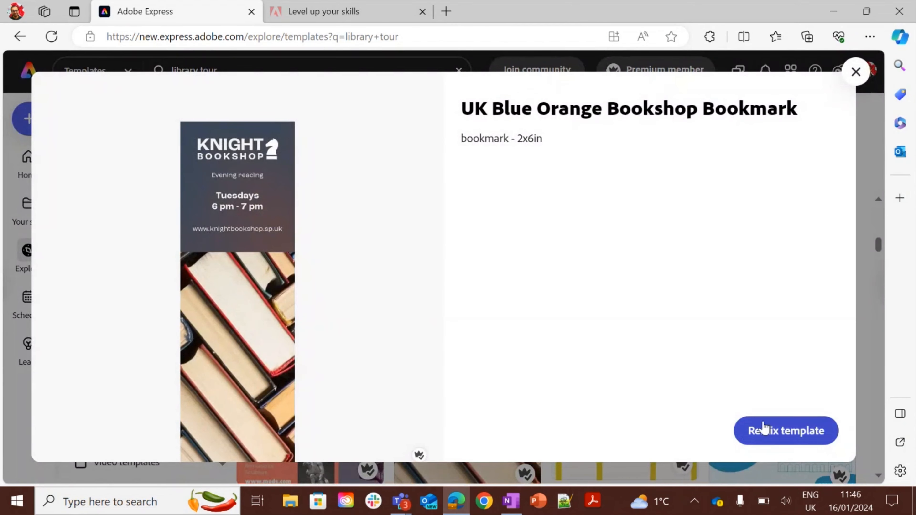
left_click(767, 433)
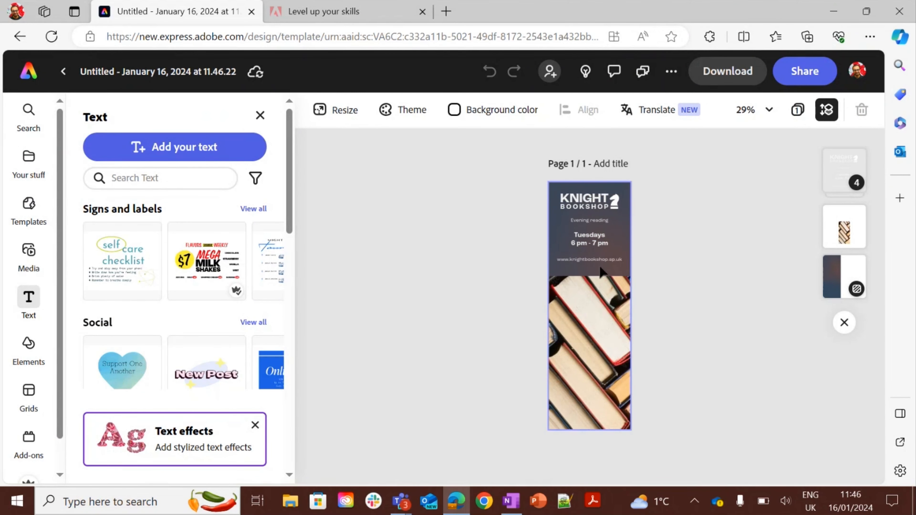
Replace the KNIGHT heading text on the bookmark with "Goldsmiths Library".
left_click(578, 207)
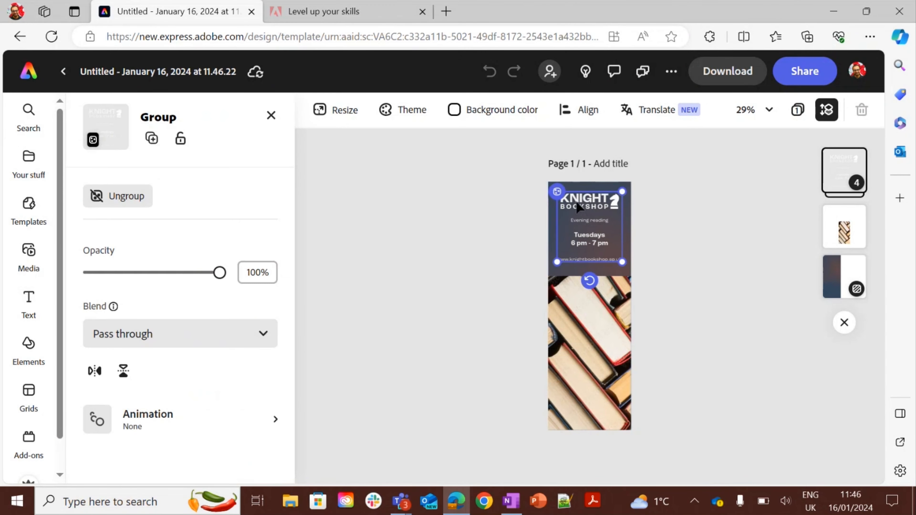
left_click(577, 206)
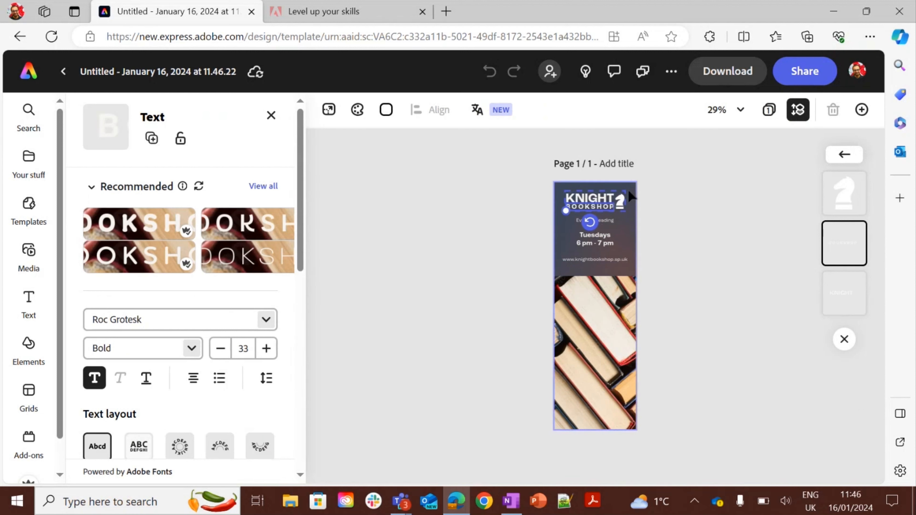
left_click(592, 203)
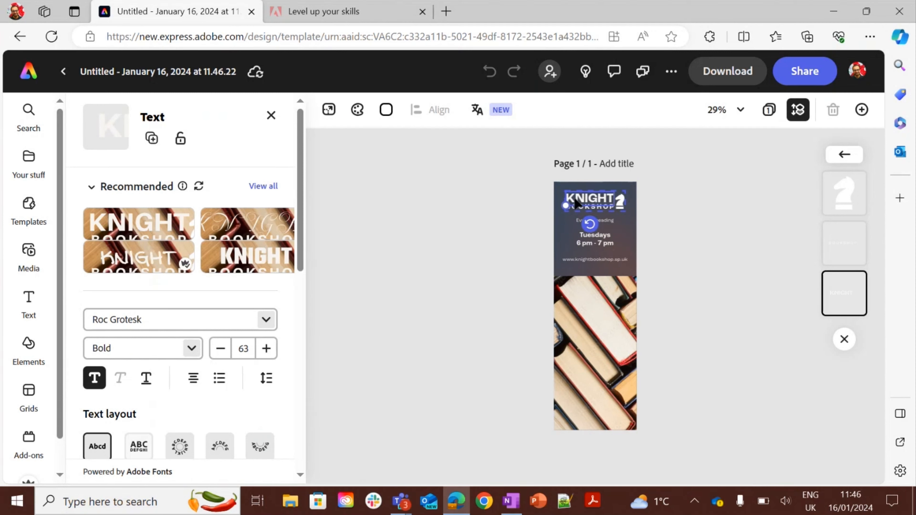
mouse_move(574, 200)
left_mouse_down()
mouse_move(560, 226)
mouse_move(576, 210)
mouse_move(573, 196)
left_mouse_up()
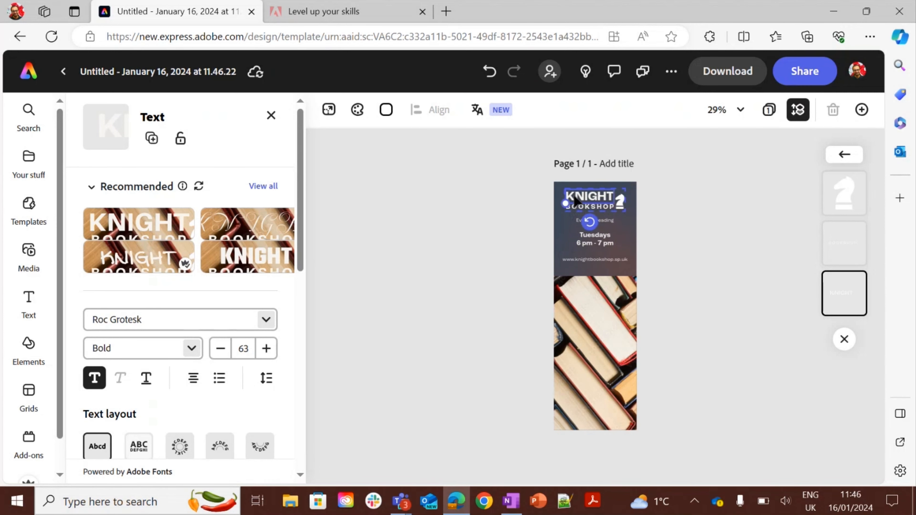
double_click(585, 197)
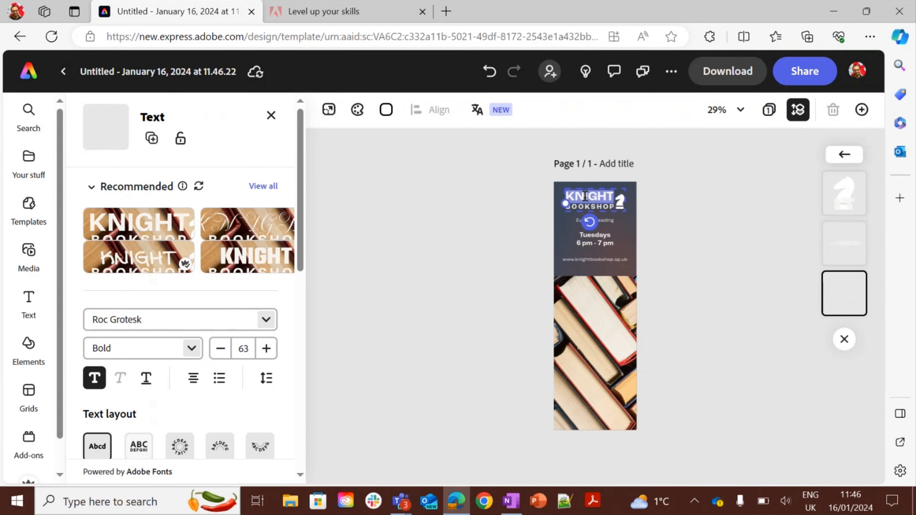
type("Golds")
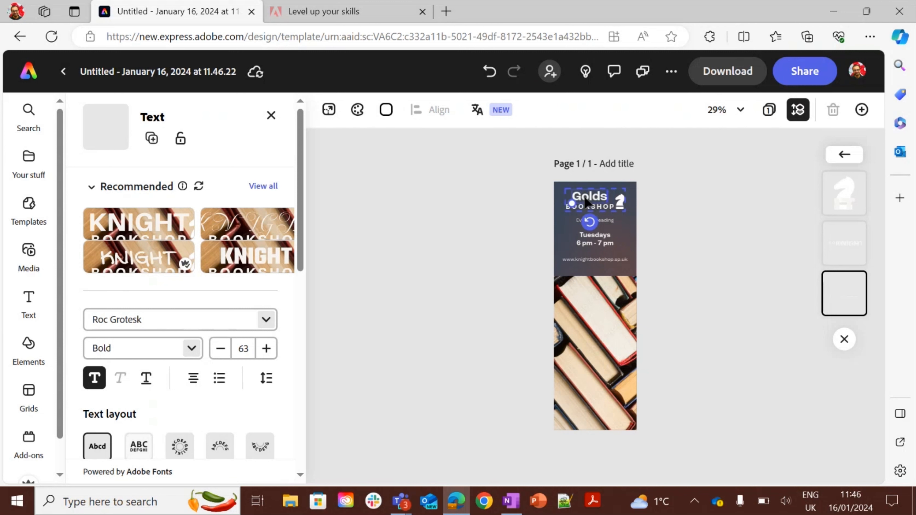
type("miths")
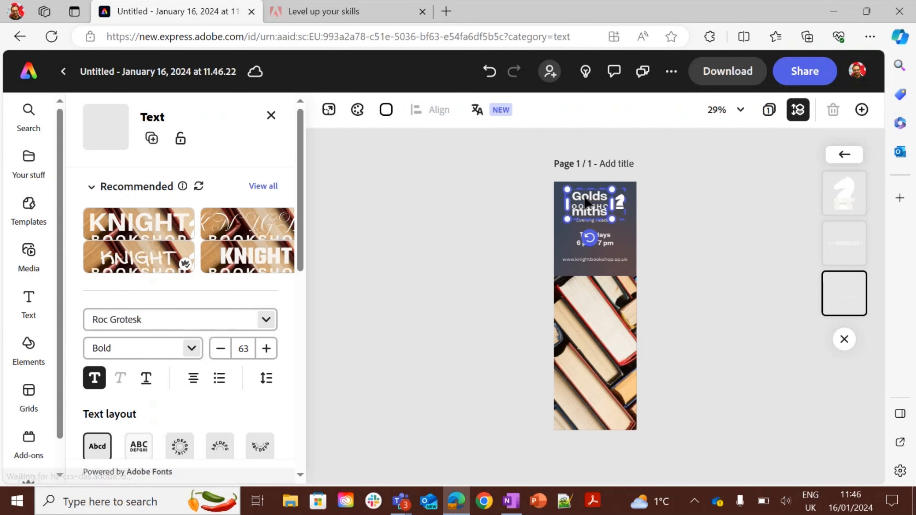
type(" Library")
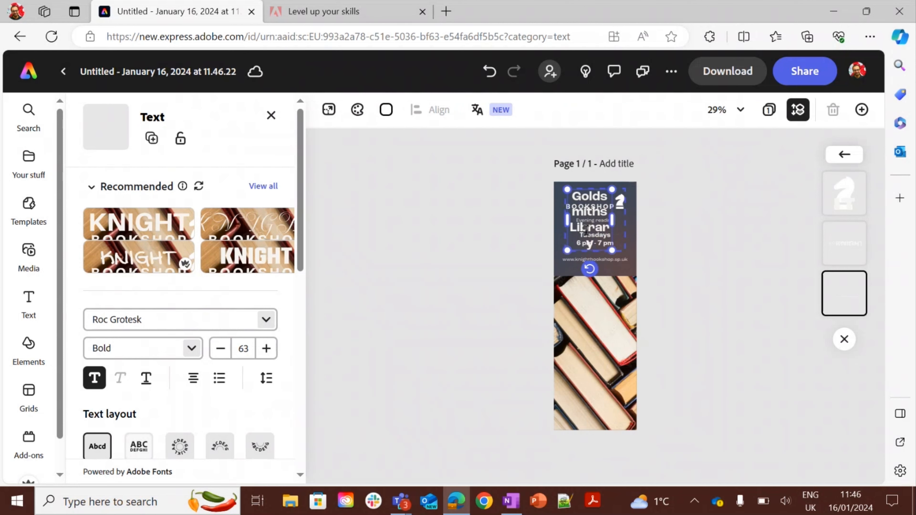
Scale down the new heading and delete the BOOKSHOP text beneath it.
left_click_drag(612, 255, 598, 210)
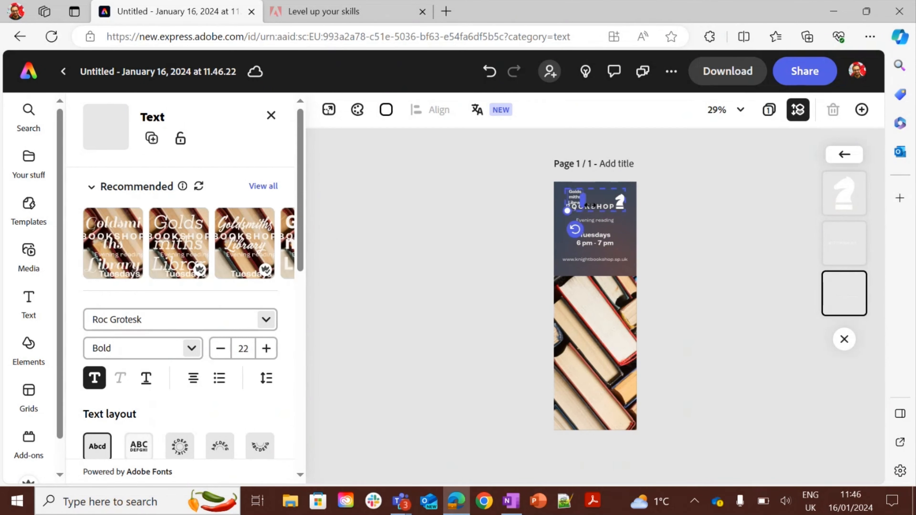
left_click(608, 207)
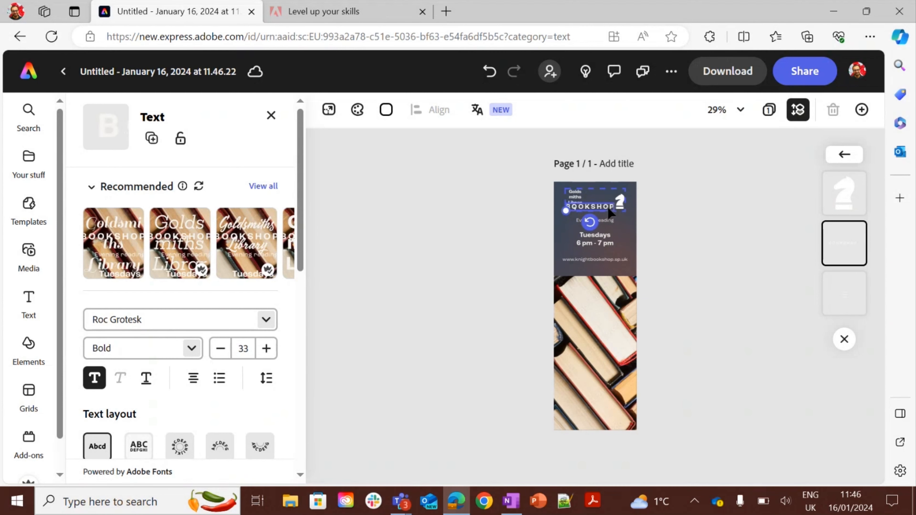
key("Delete")
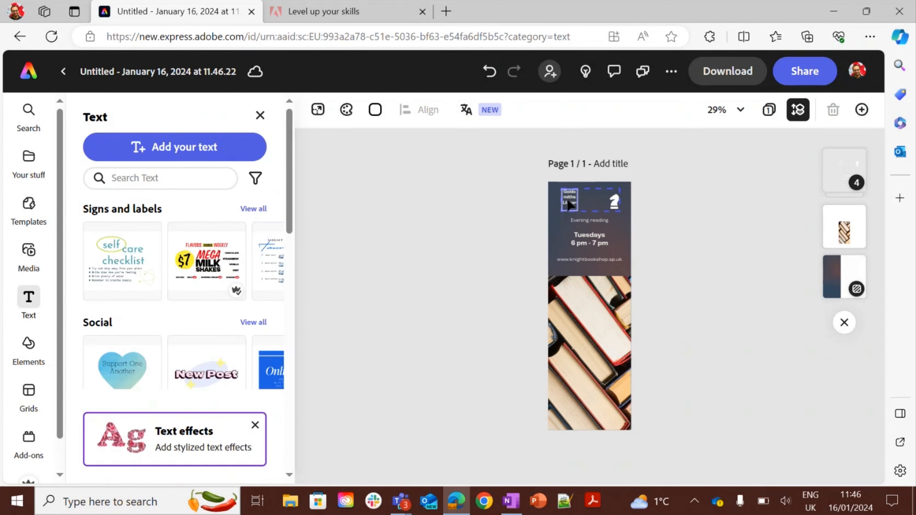
Widen the Goldsmiths Library heading onto one line and move it level with the knight icon.
left_click(580, 208)
left_click_drag(583, 205, 615, 218)
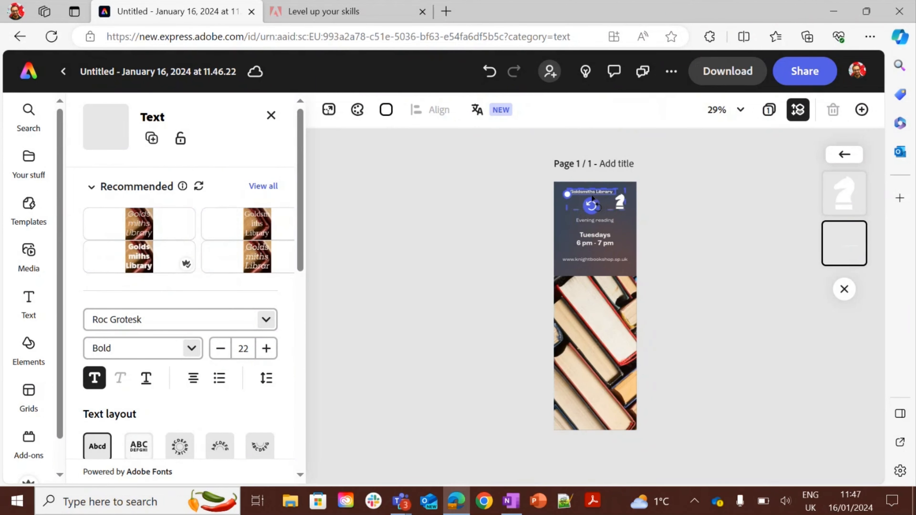
scroll(592, 197, "up", 5)
scroll(592, 196, "down", 2)
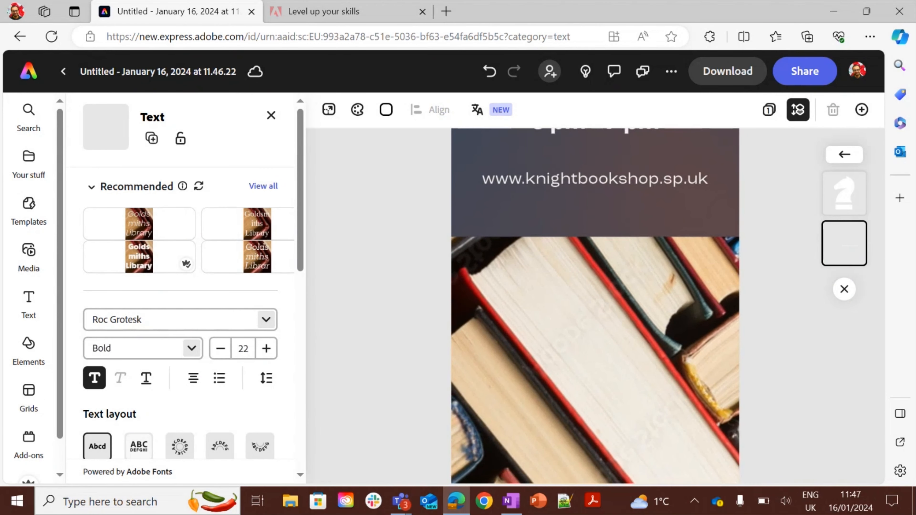
scroll(595, 307, "up", 8)
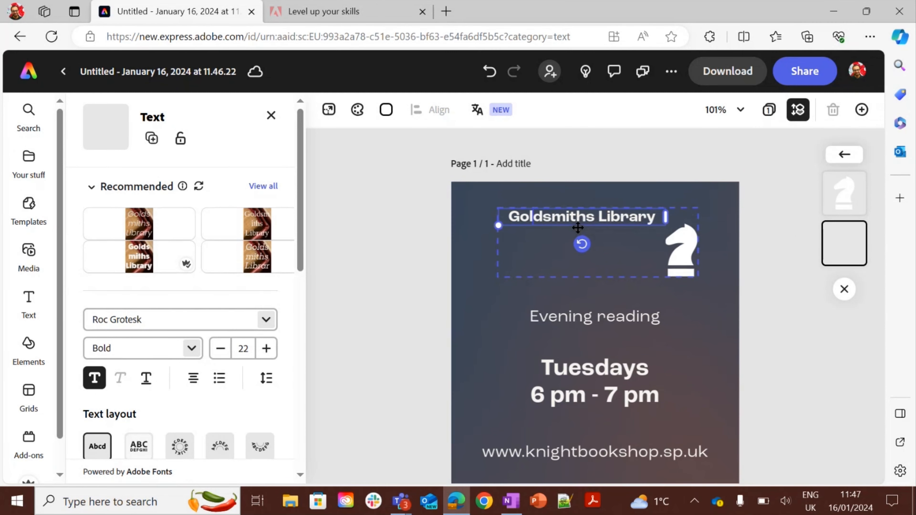
left_click_drag(578, 227, 564, 257)
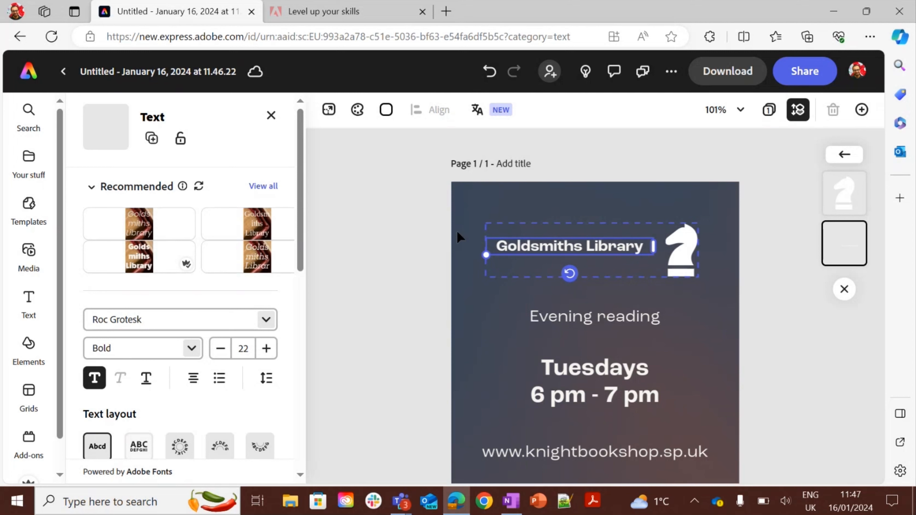
Leave the editor for the home page and switch to the Teams meeting window.
left_click(23, 83)
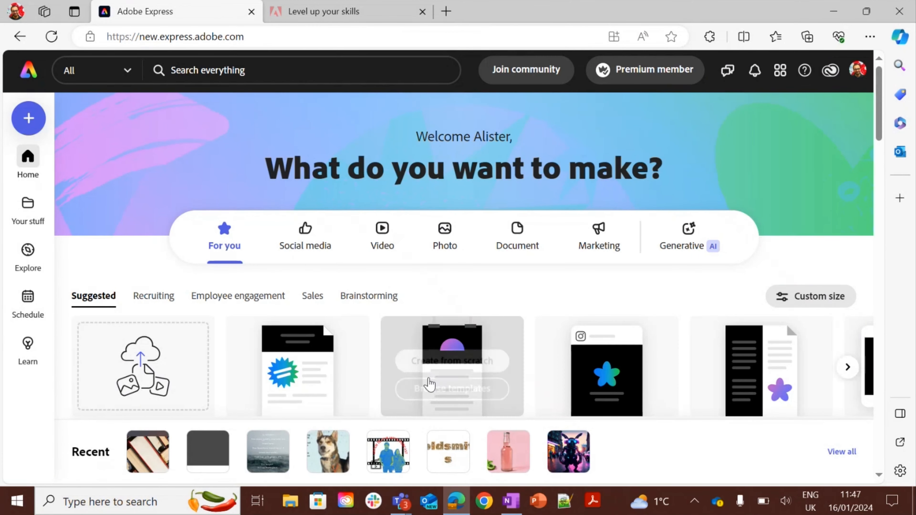
left_click(401, 500)
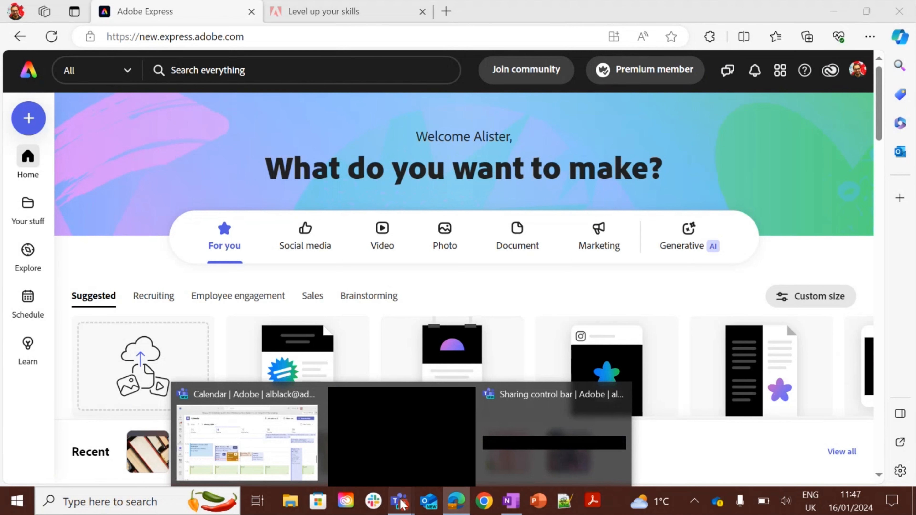
left_click(401, 436)
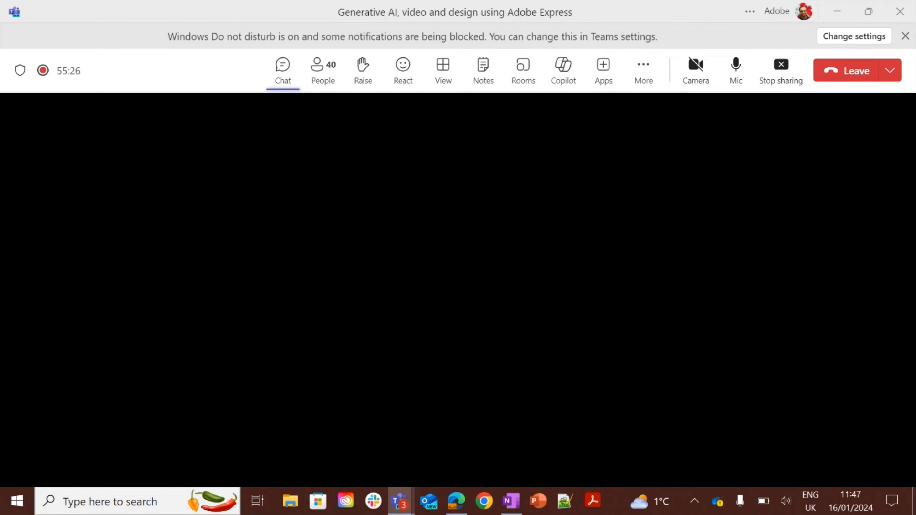